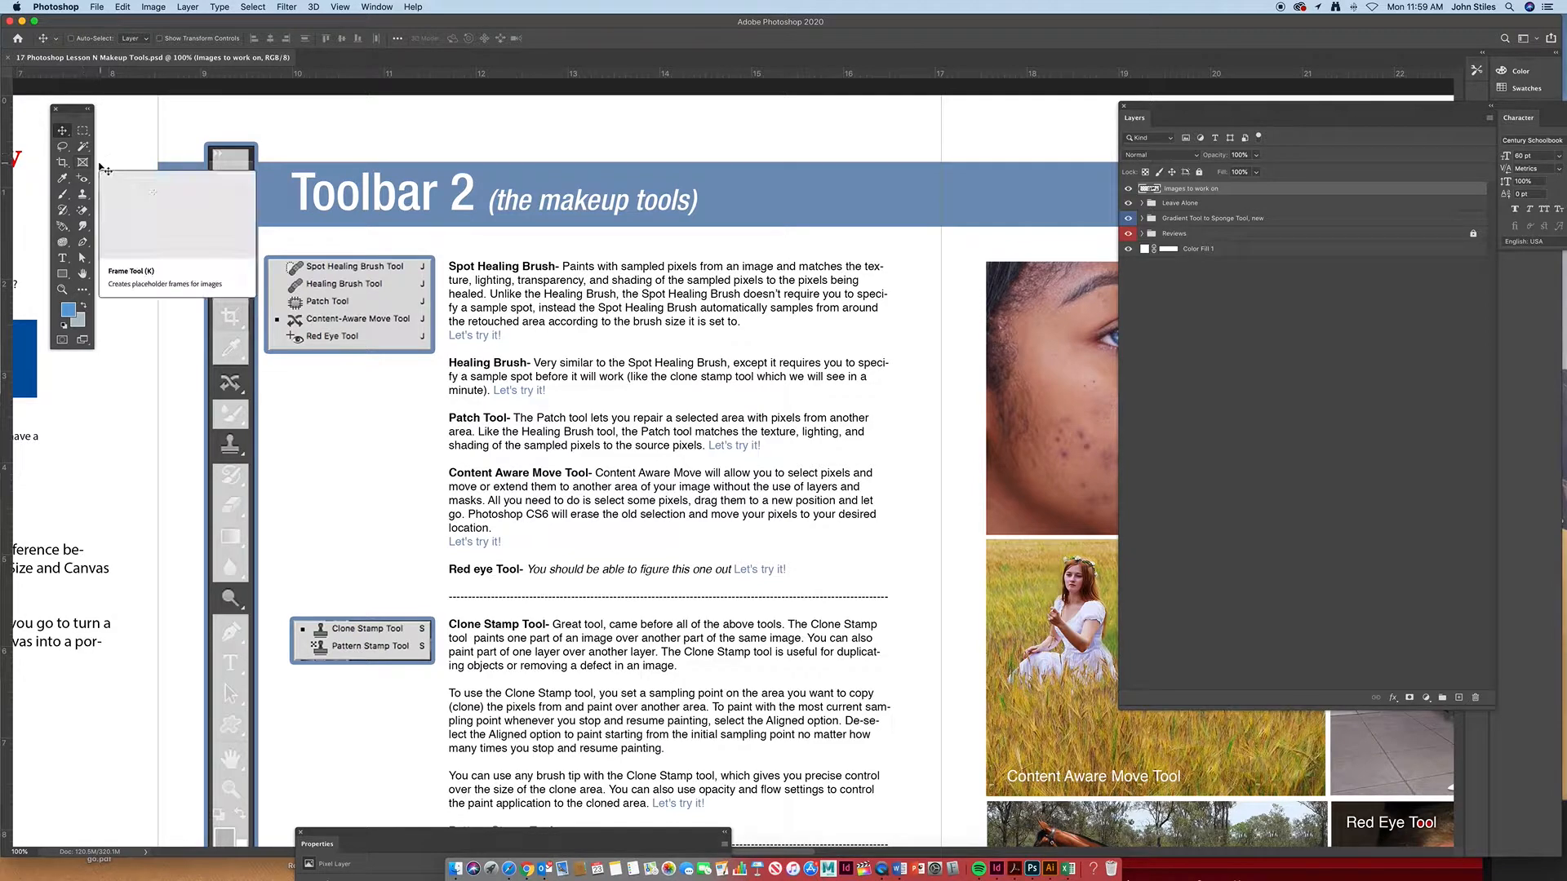
Cycle through the healing tools and switch to the Spot Healing Brush Tool
key(shift+j)
key(shift+j)
key(shift+j)
key(shift+j)
click(82, 180)
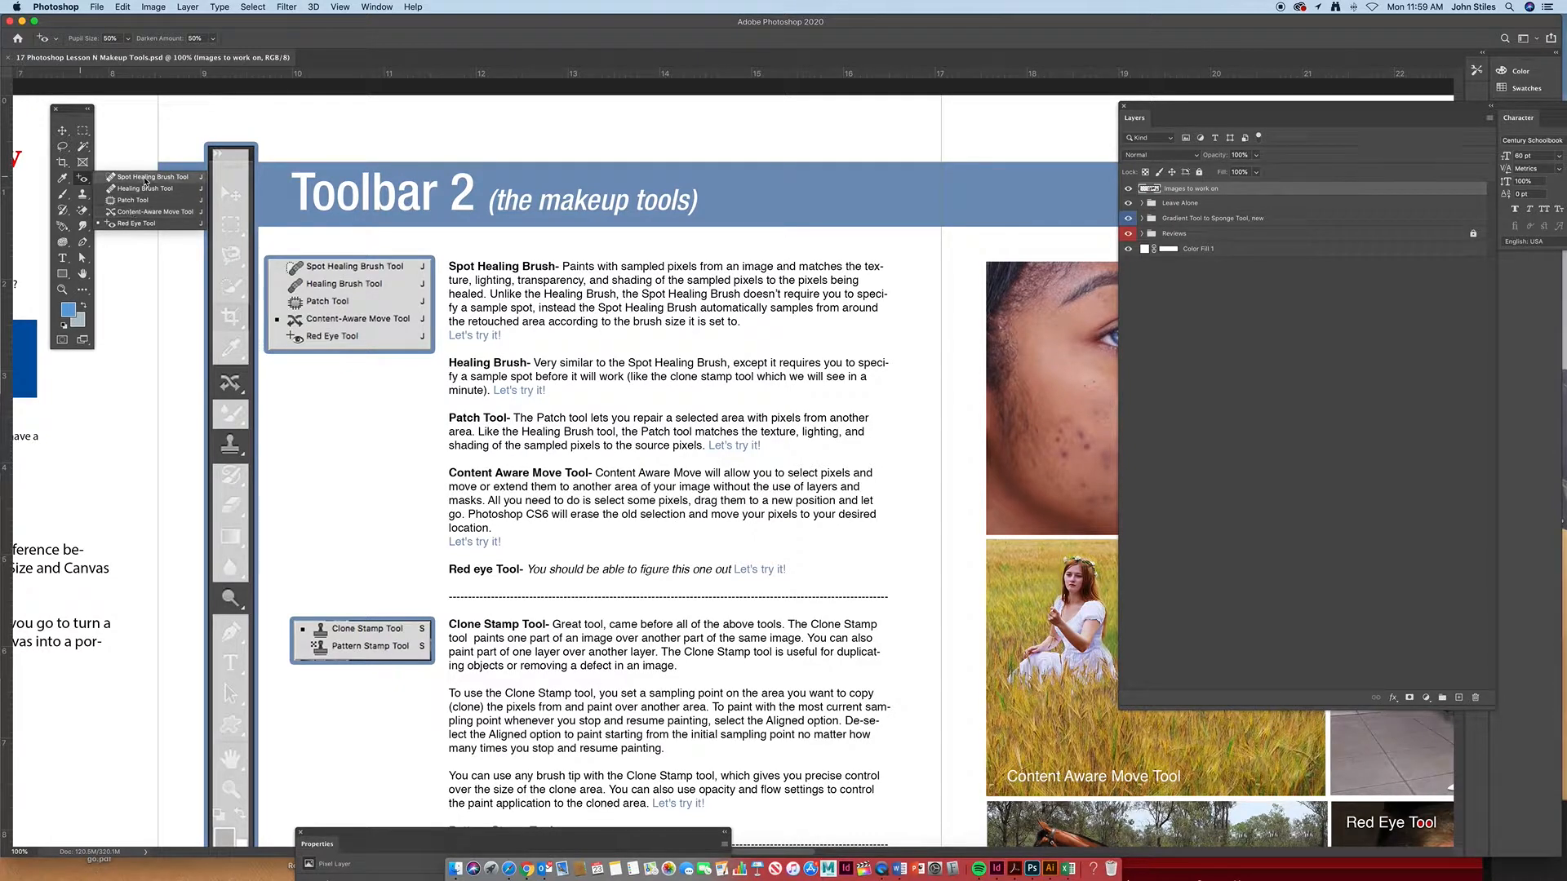
scroll(146, 181, left, 1)
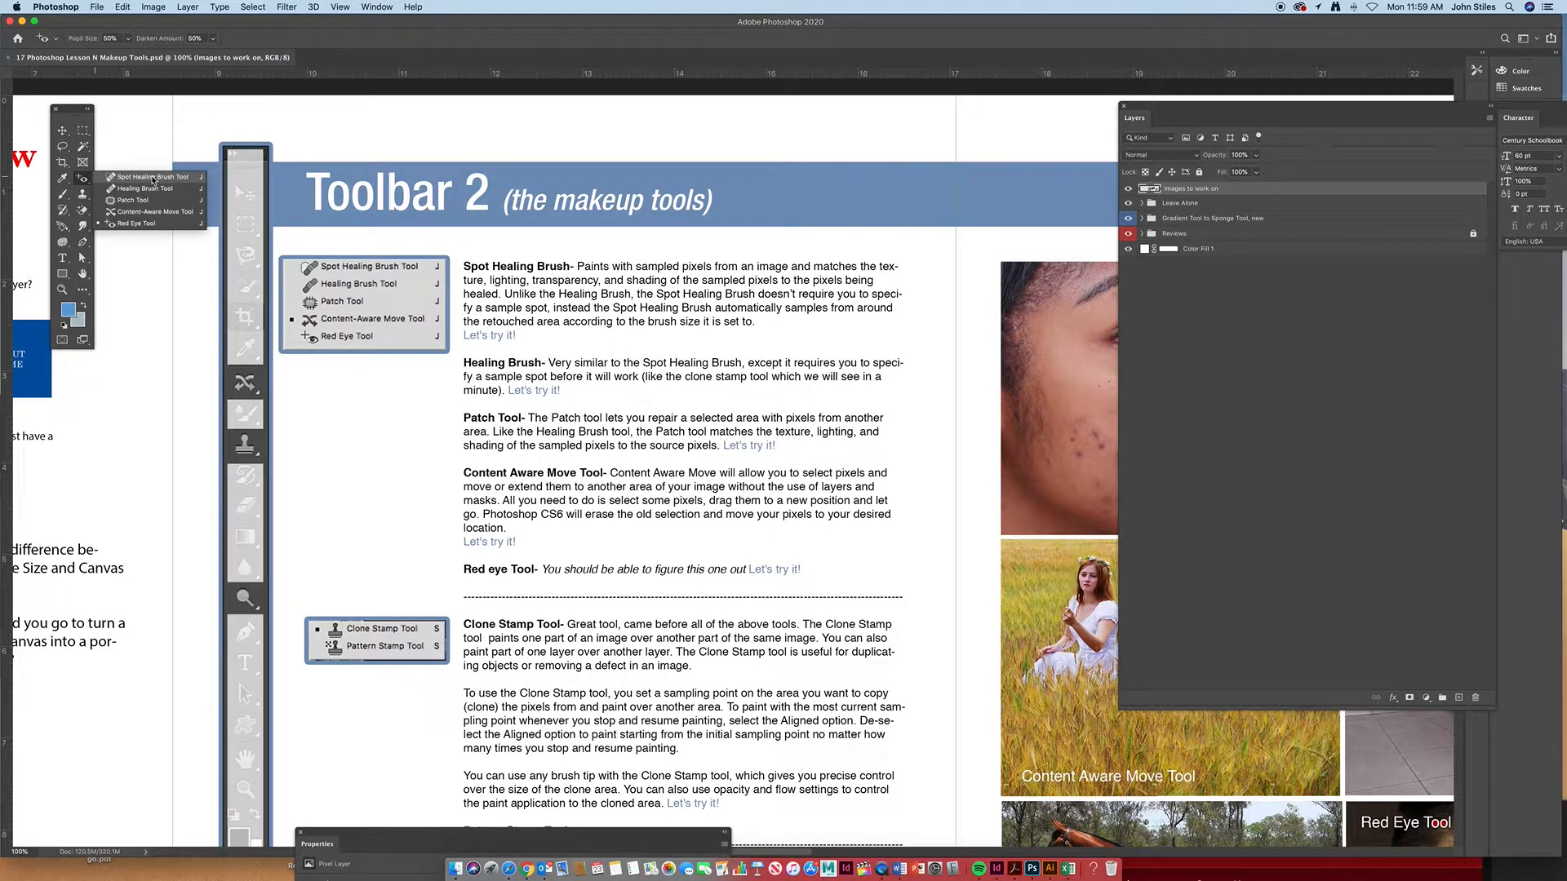
click(151, 179)
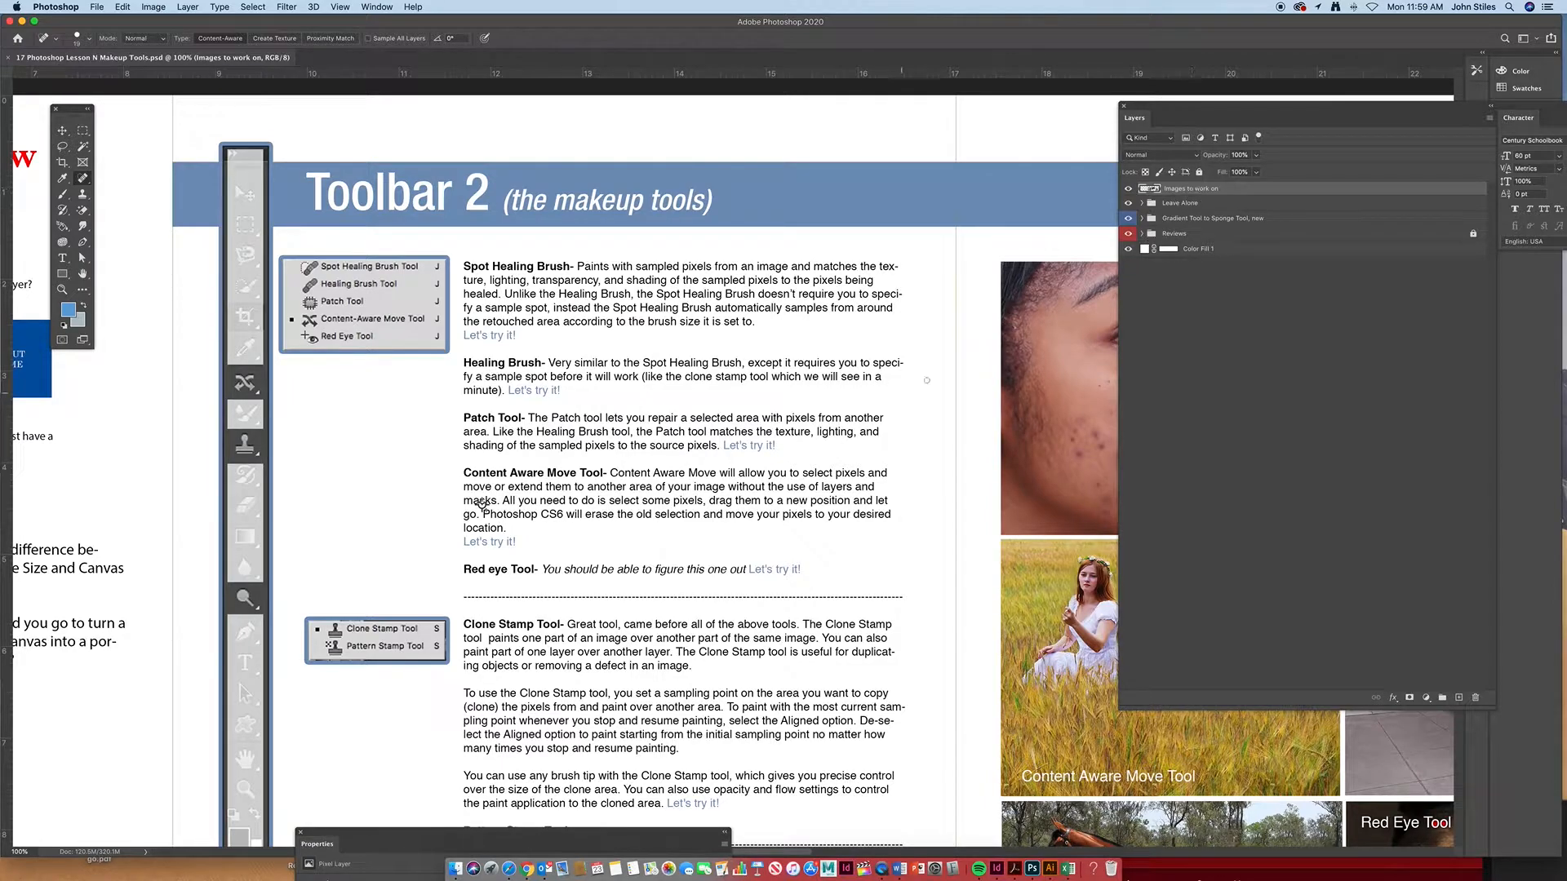
Set the Spot Healing Brush's hardness near its maximum for retouching the close-up portrait
drag(983, 381, 718, 364)
drag(937, 458, 921, 436)
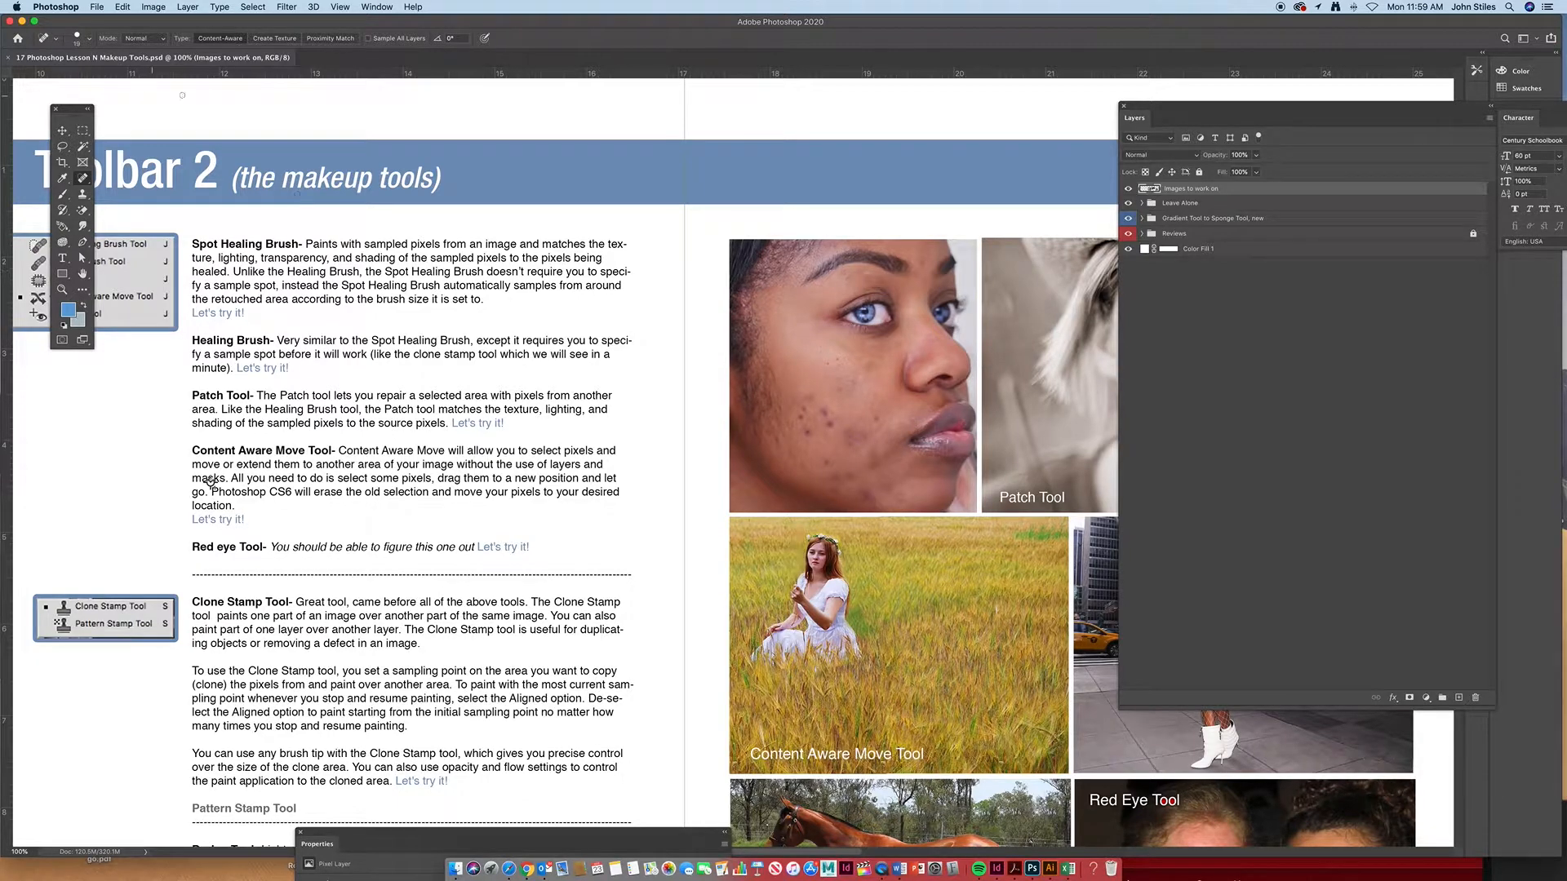
click(89, 39)
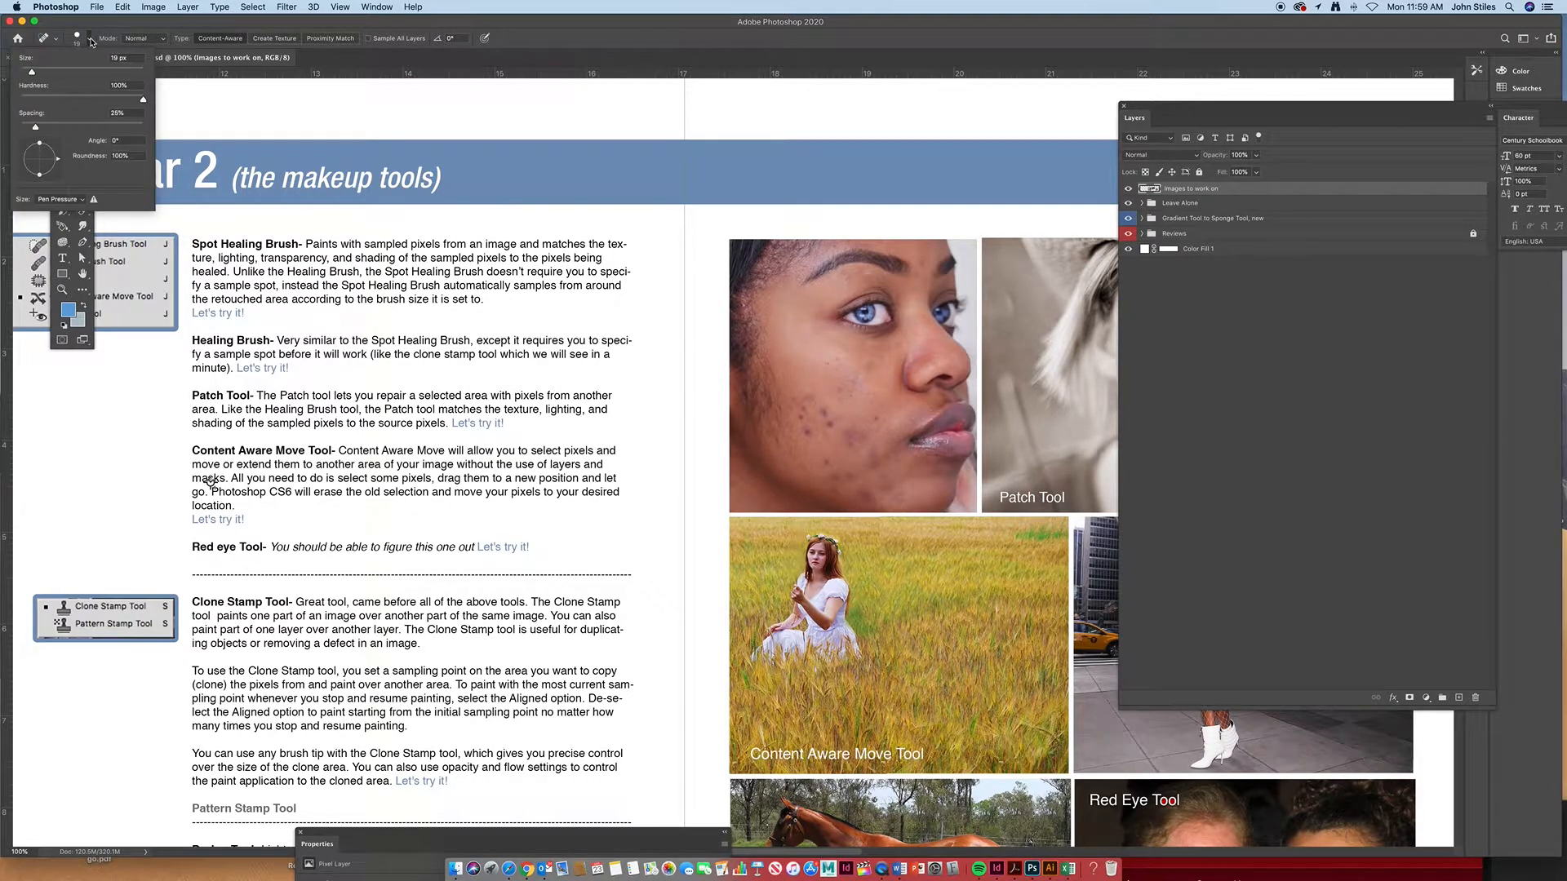
click(140, 99)
click(694, 315)
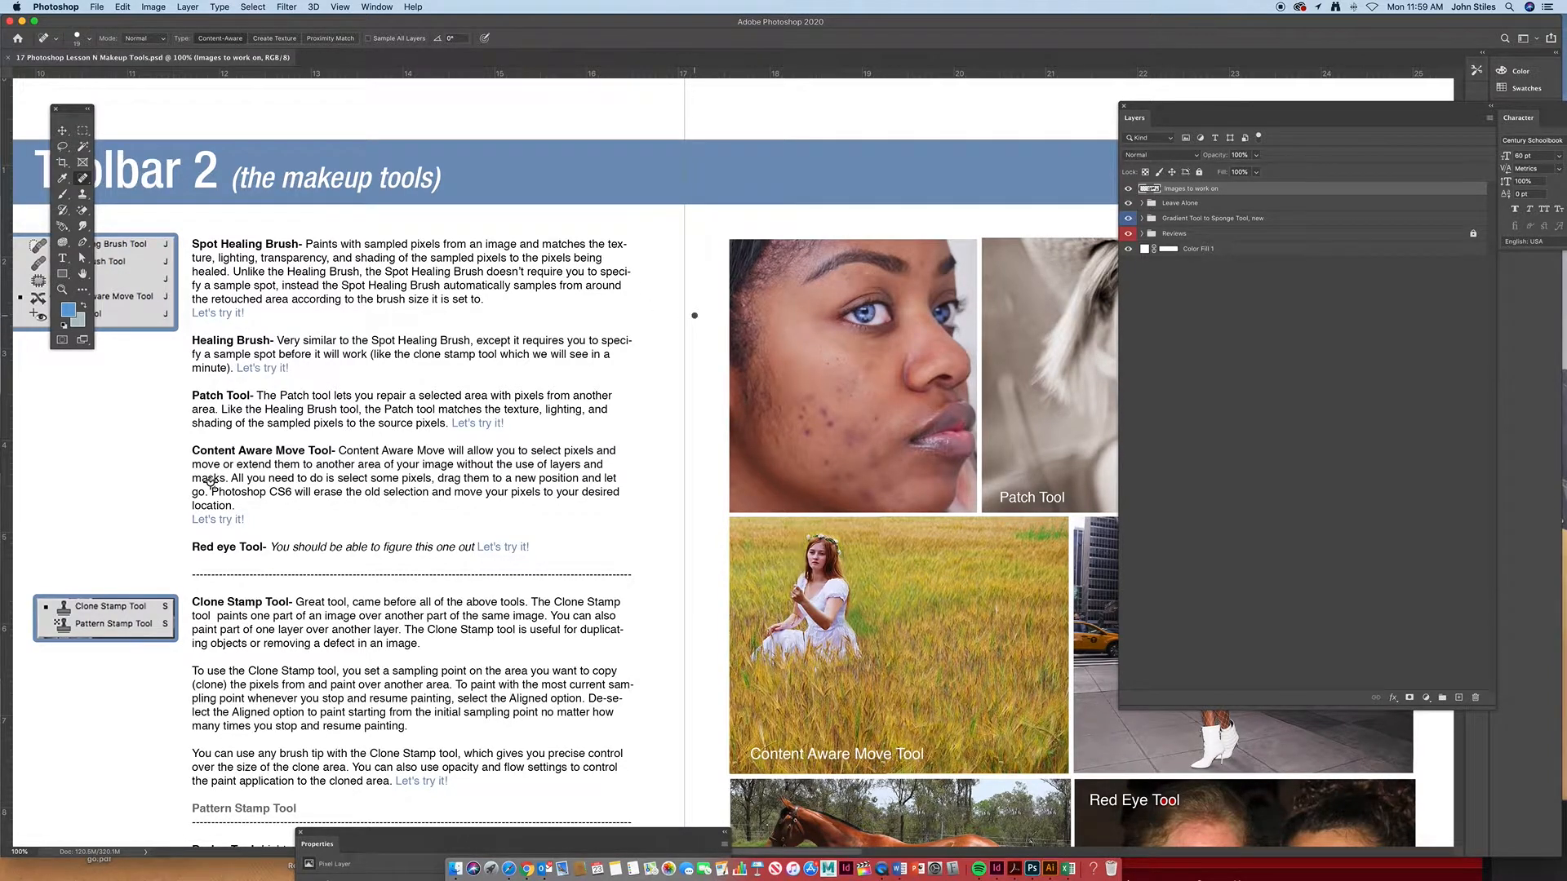
Enlarge the Spot Healing Brush to blemish size and heal the dark spots across the woman's middle and upper cheek
key(bracketright)
key(bracketright)
key(bracketright)
key(bracketright)
key(bracketright)
key(bracketright)
key(bracketright)
key(bracketright)
key(bracketright)
key(bracketright)
key(bracketleft)
key(bracketleft)
key(bracketleft)
key(bracketleft)
click(874, 417)
click(832, 426)
click(840, 391)
click(853, 384)
click(853, 396)
click(827, 364)
click(837, 360)
Heal the remaining blemishes on the woman's outer cheek, lower cheek and jawline with the Spot Healing Brush
click(810, 411)
click(806, 407)
click(801, 417)
click(807, 432)
click(827, 461)
click(835, 492)
click(867, 496)
click(872, 496)
click(899, 498)
click(851, 479)
click(834, 479)
Try a Spot Healing Brush dab on the lower part of the woman's blue iris
click(849, 310)
scroll(895, 316, up, 3)
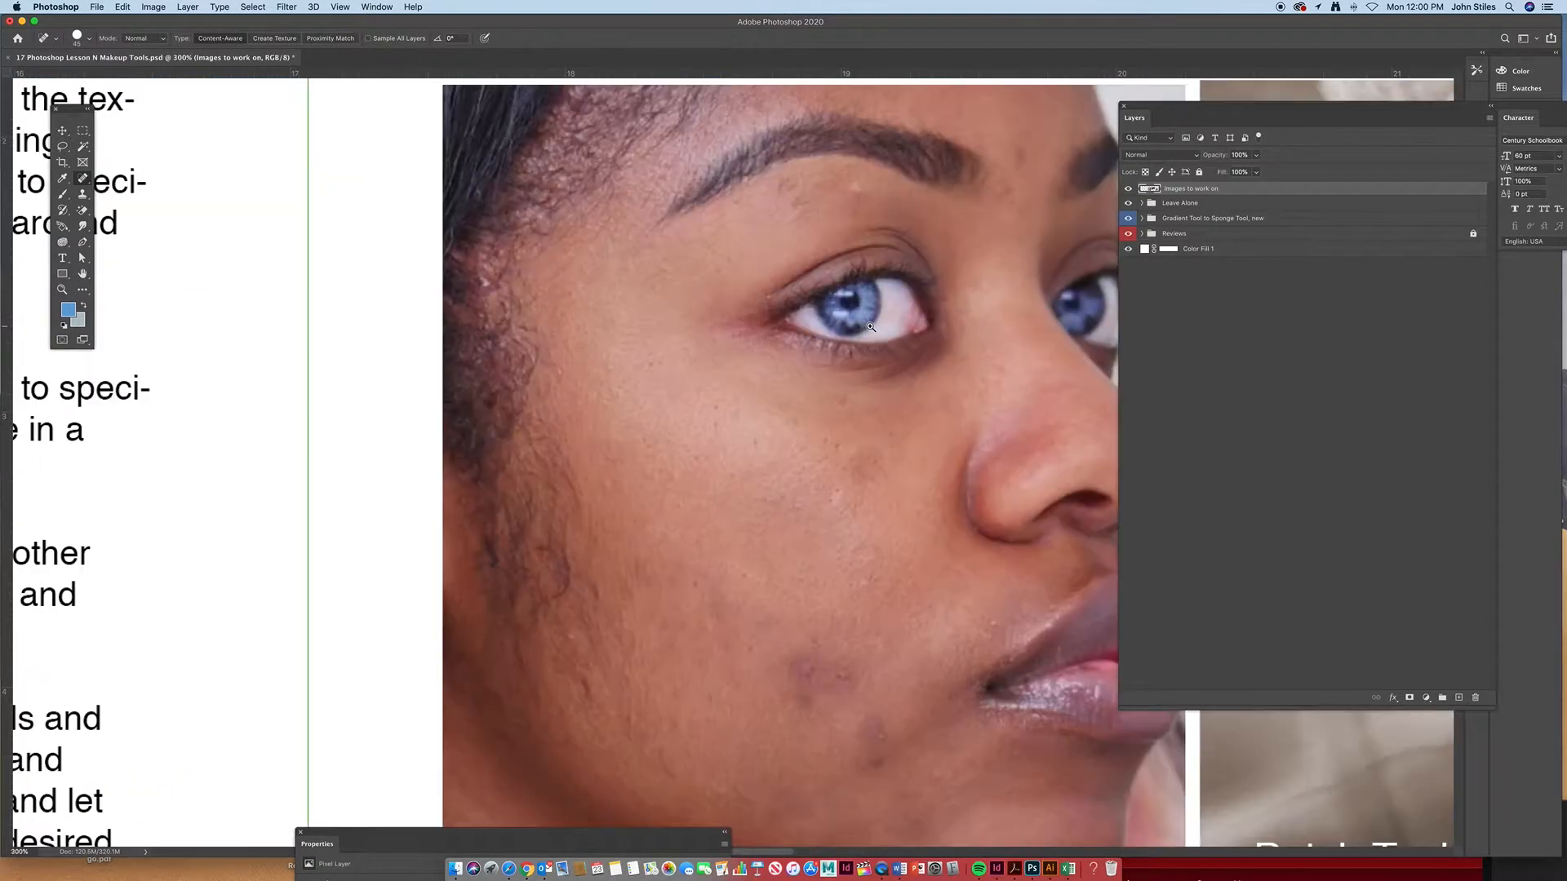
click(835, 343)
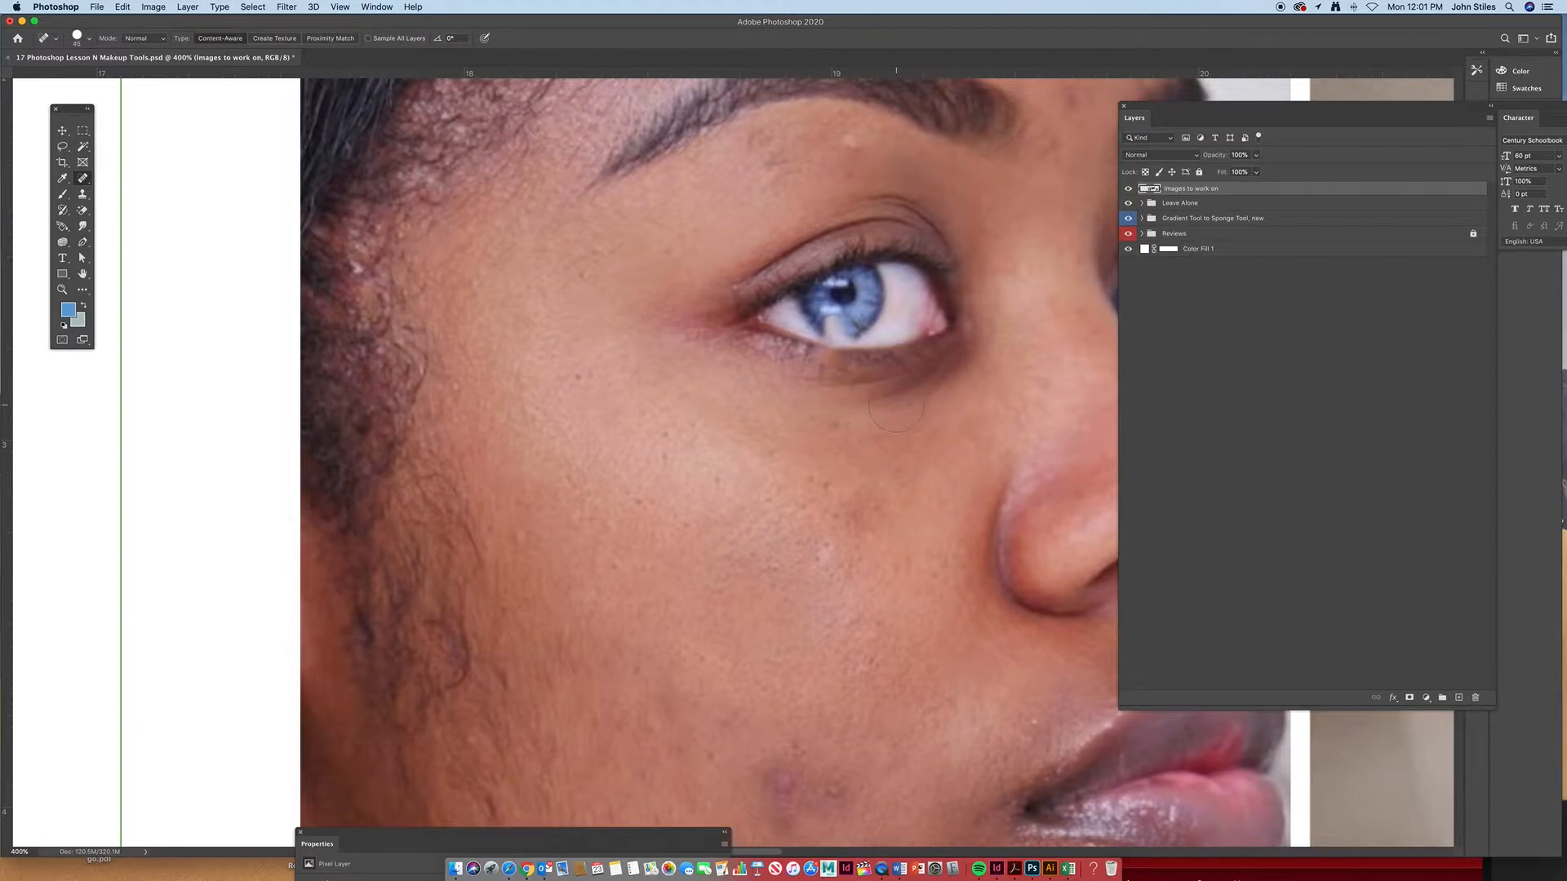
Paint over the leftover purple discolorations on the woman's lower cheek with the Spot Healing Brush
scroll(867, 634, down, 3)
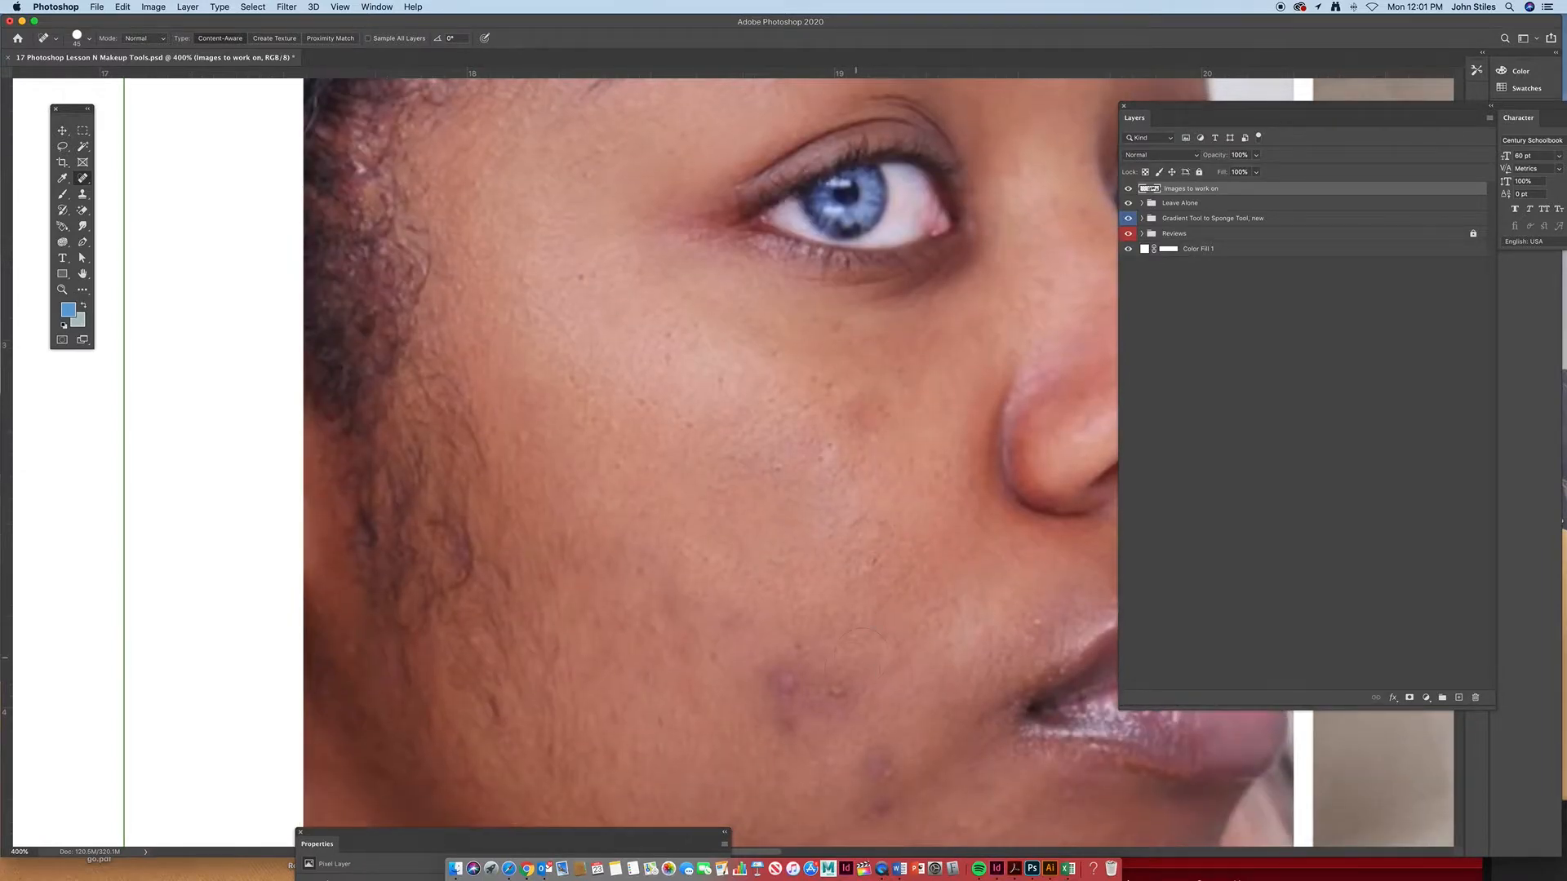
click(839, 689)
drag(879, 773, 874, 763)
mouse_move(777, 707)
mouse_down()
mouse_move(777, 662)
mouse_move(826, 693)
mouse_move(839, 732)
mouse_up()
Try healing over the woman's whole eye with a much larger Spot Healing Brush, and undo it
alt+click(922, 458)
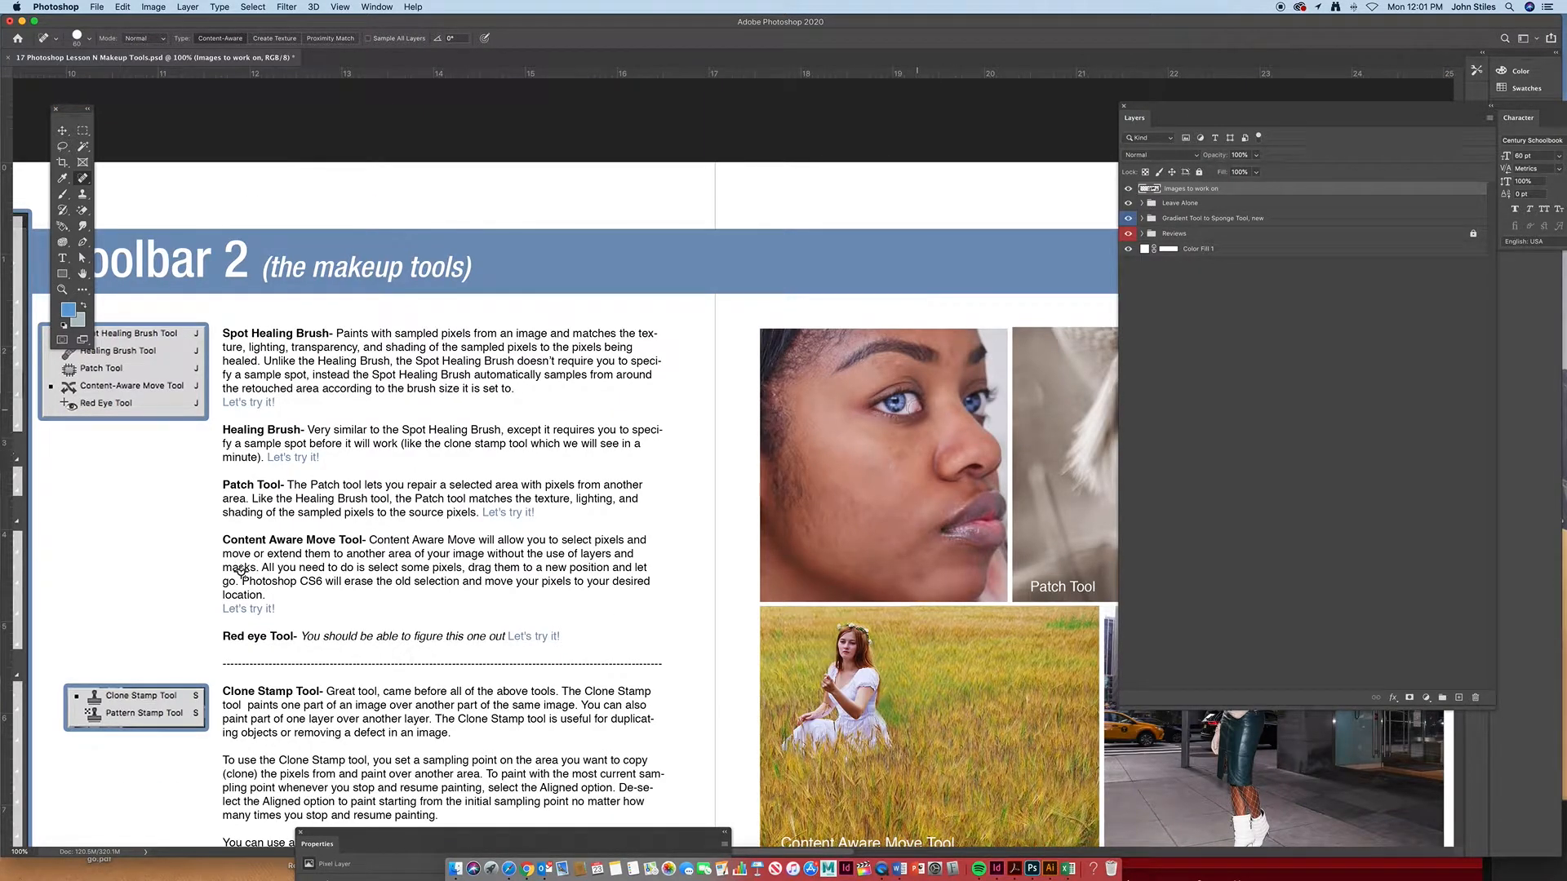
click(898, 407)
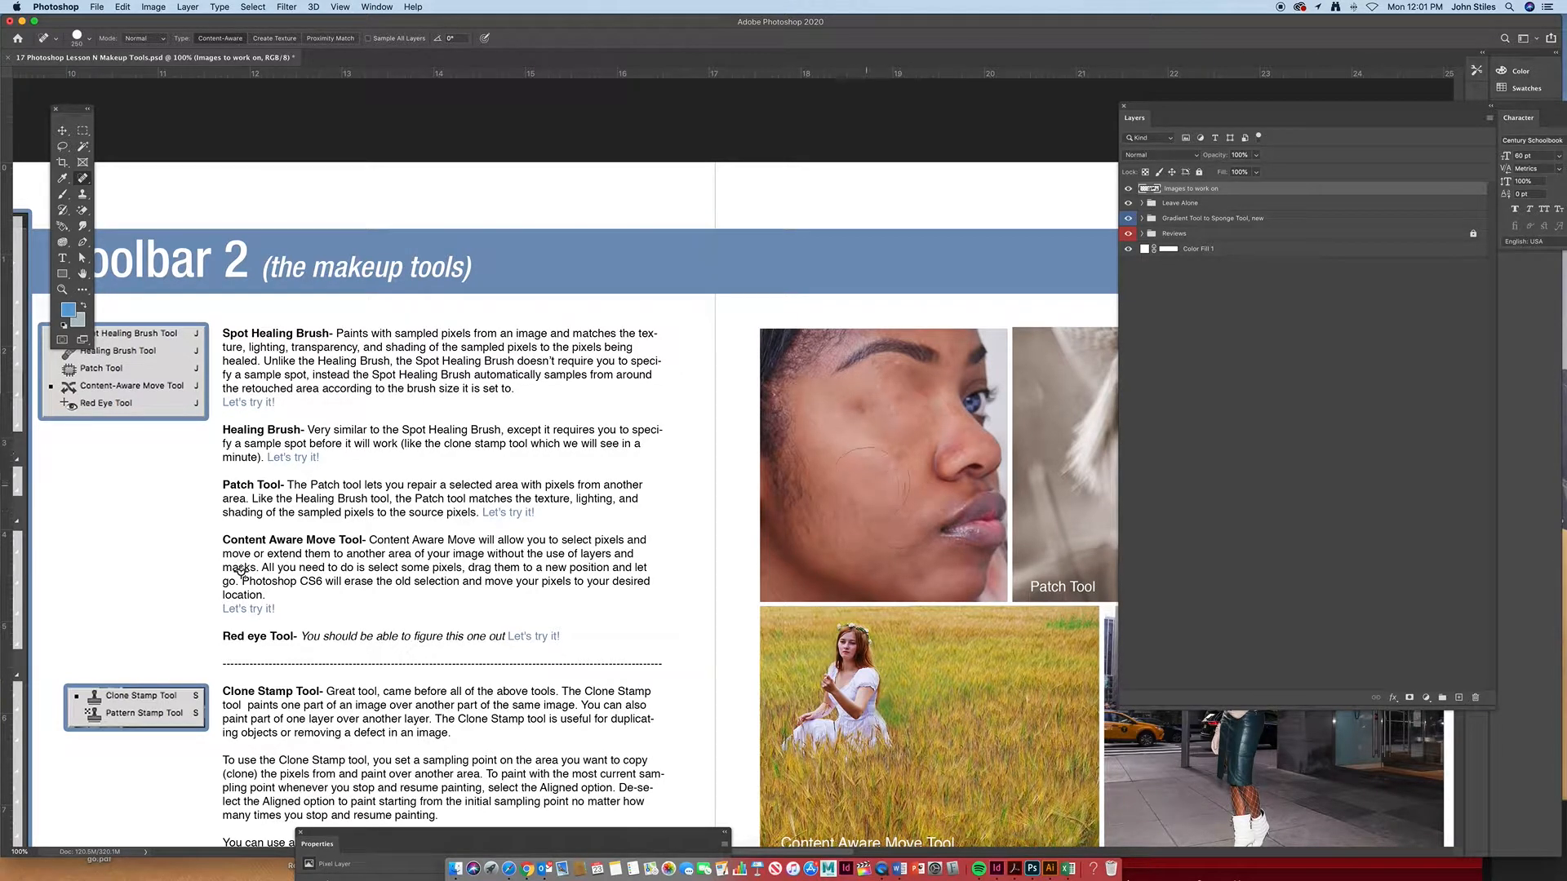
key(super+z)
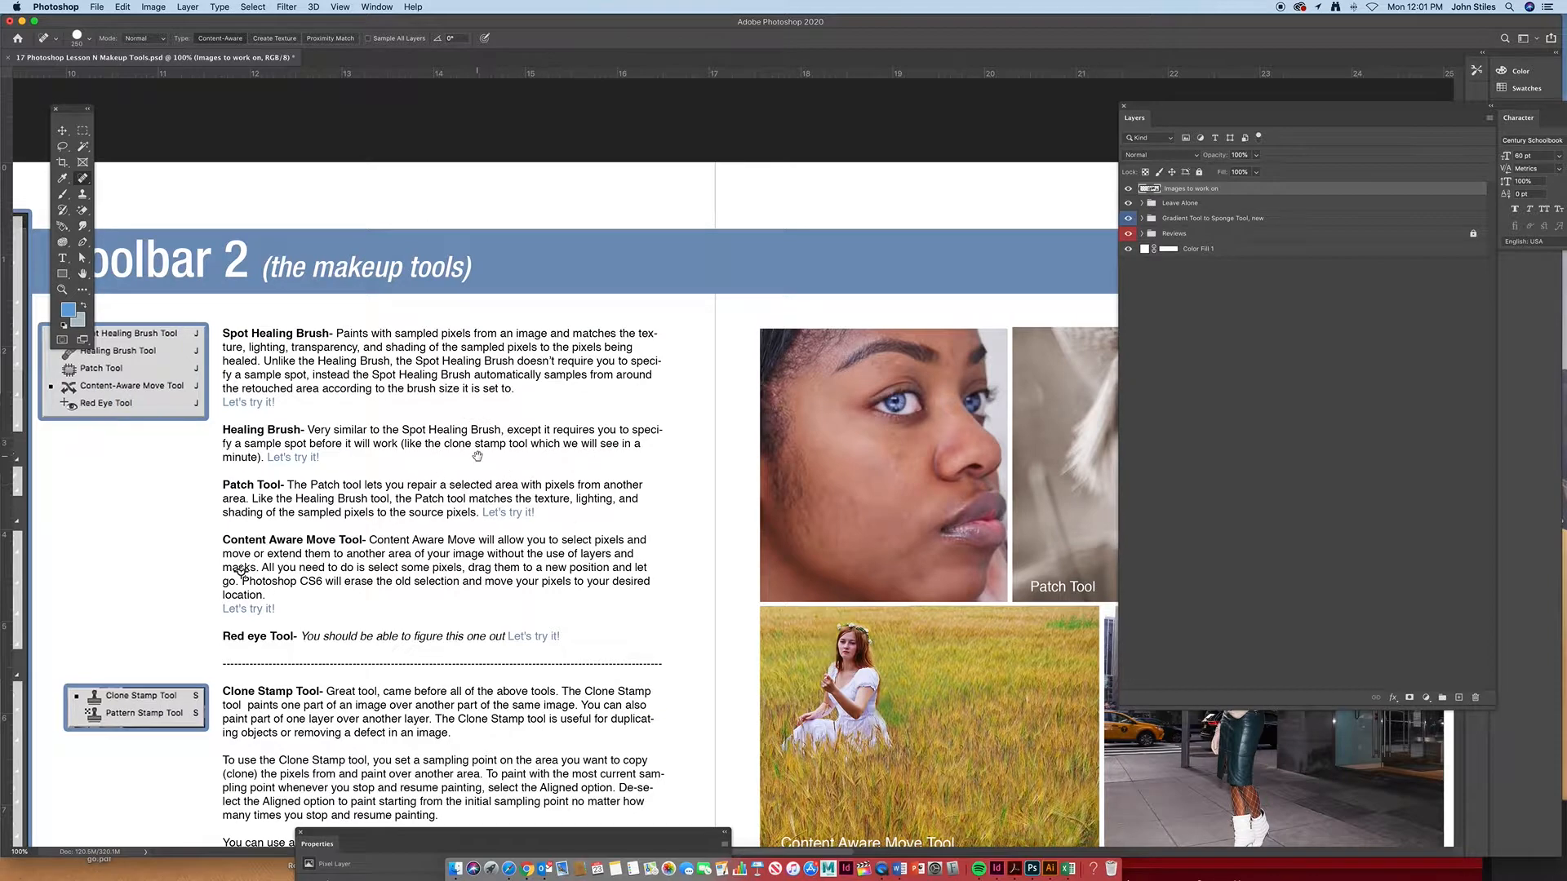
Undo the last spot-healing strokes on the woman's lower cheek
scroll(477, 456, down, 2)
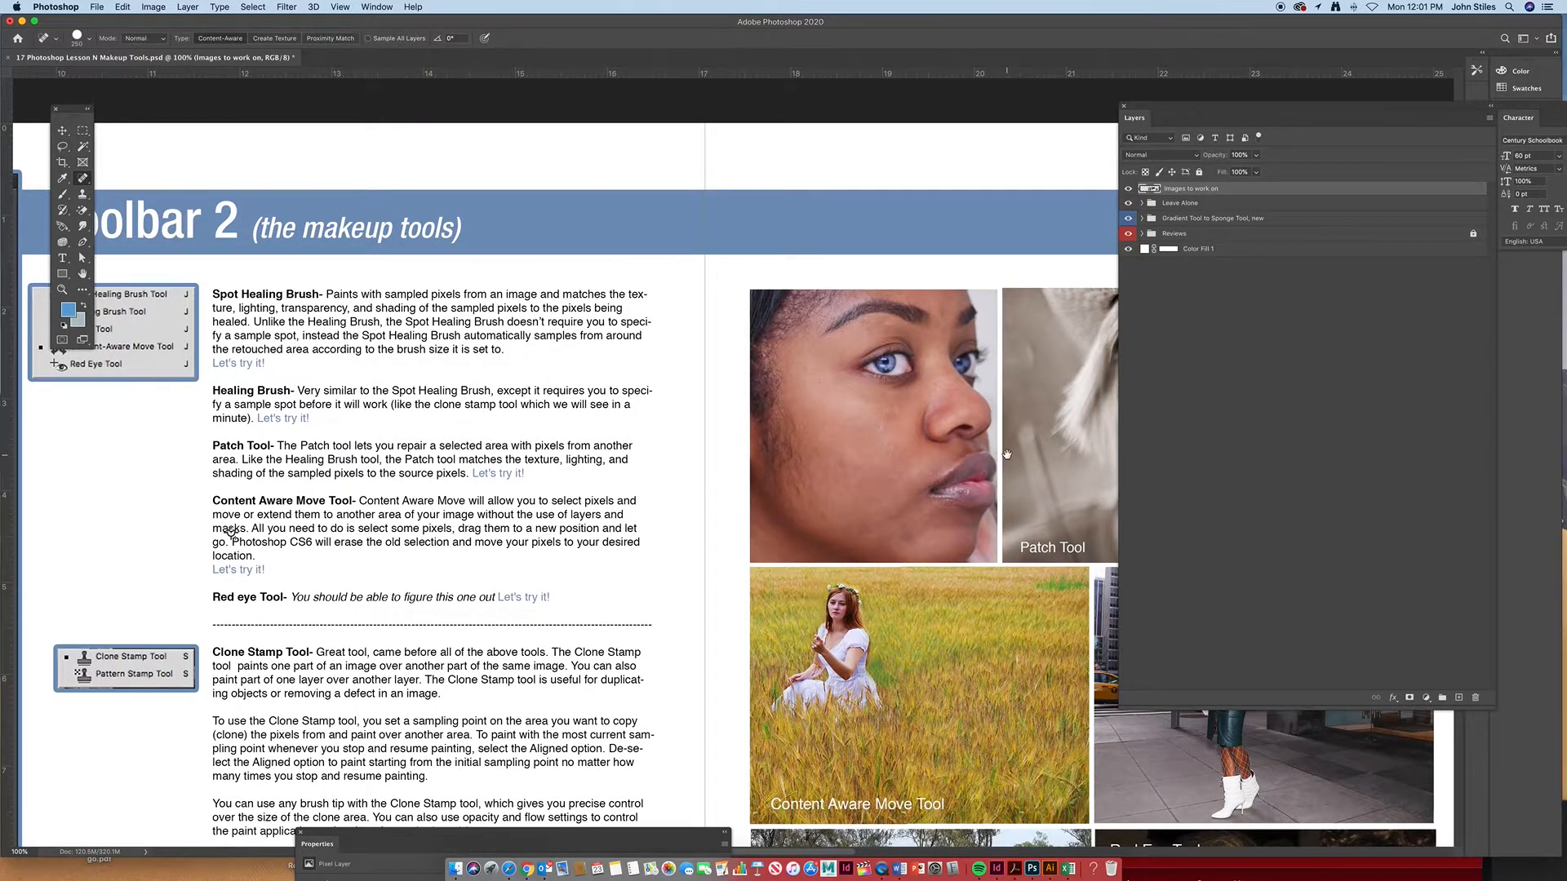
scroll(1006, 453, right, 2)
key(super+z)
key(super+z)
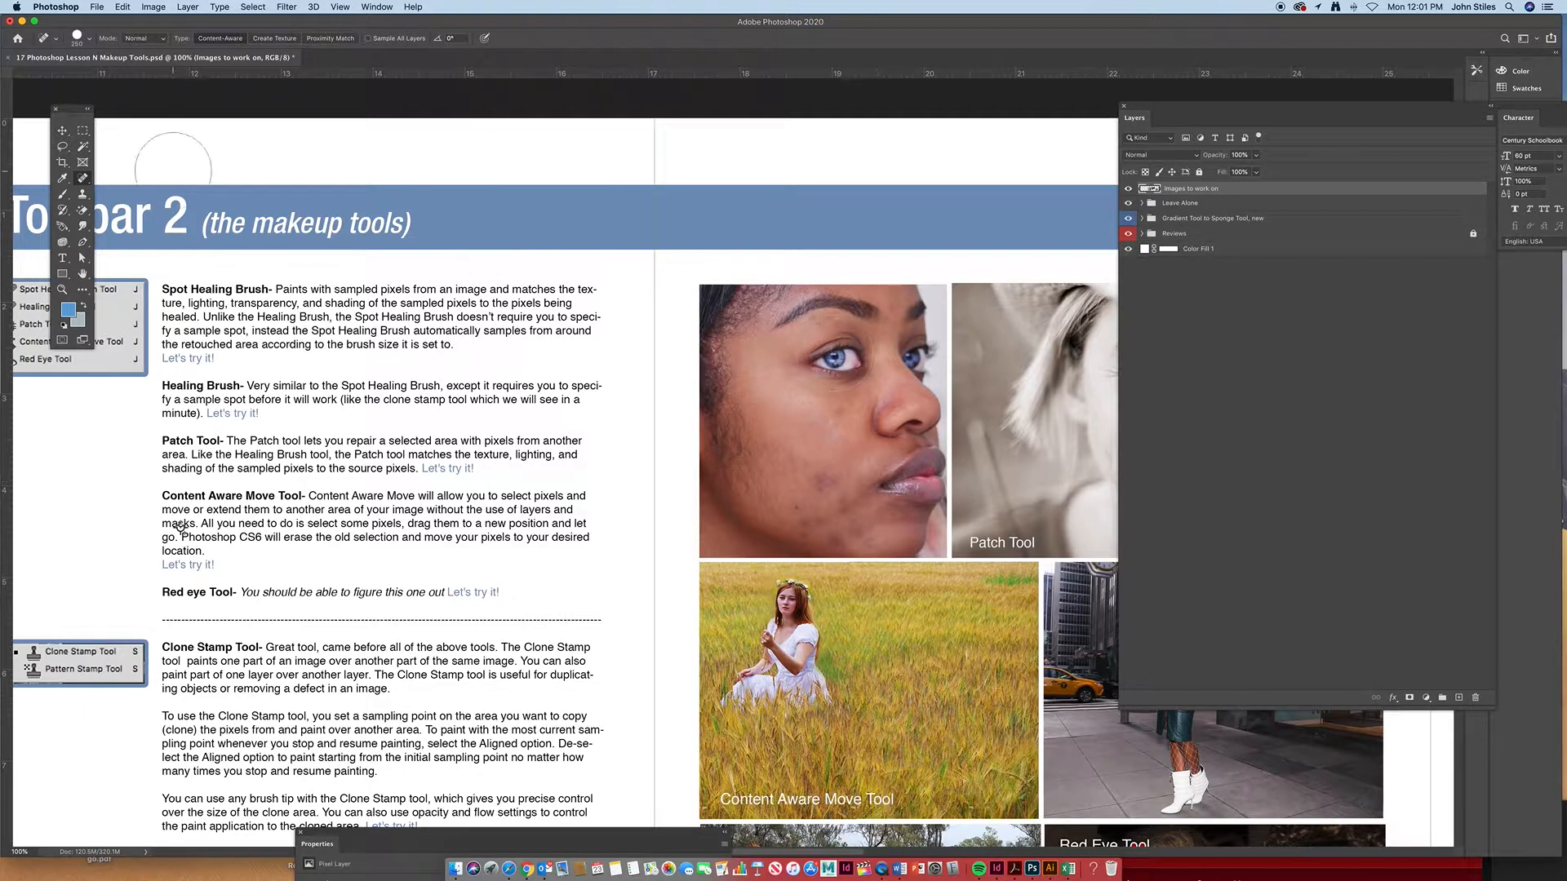
Switch to the Healing Brush Tool, enlarge its tip, and repair the dark spots on the woman's lower cheek
drag(82, 178, 148, 191)
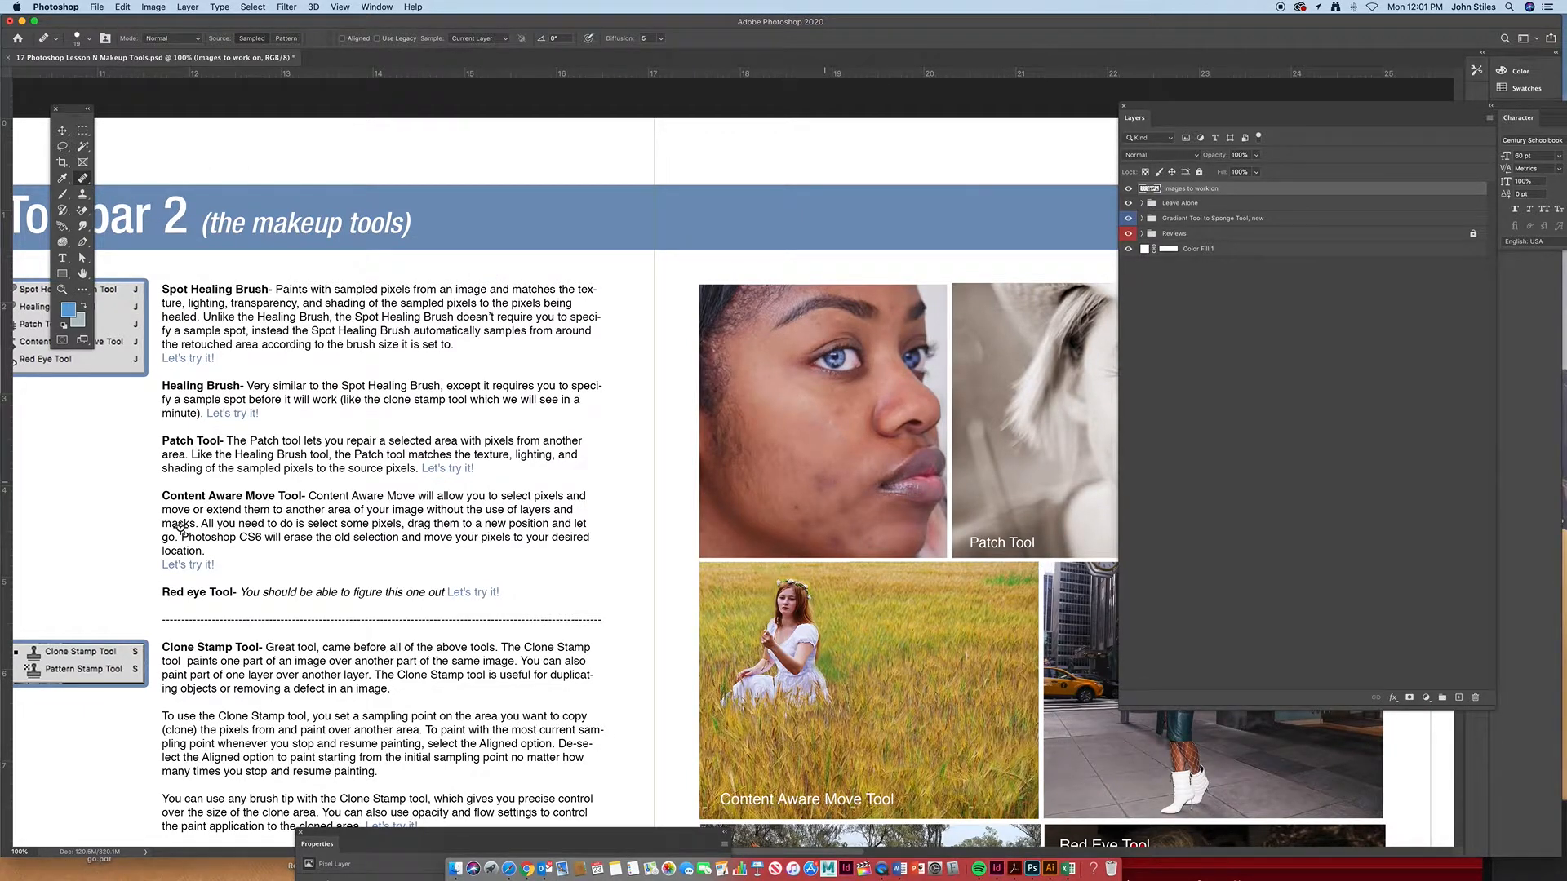
key(bracketright)
click(820, 479)
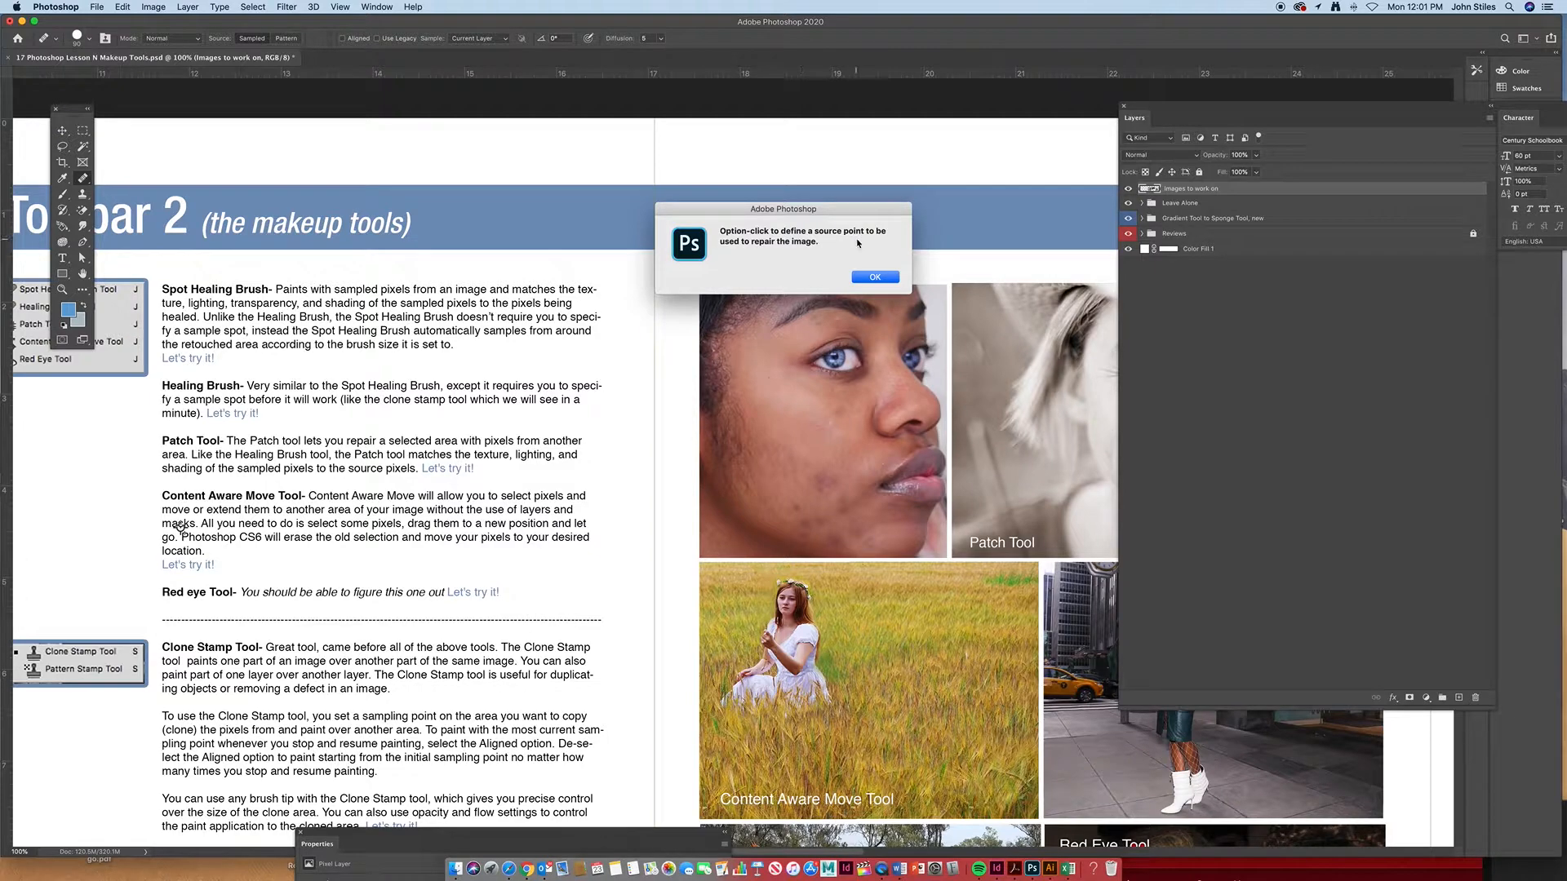
click(889, 275)
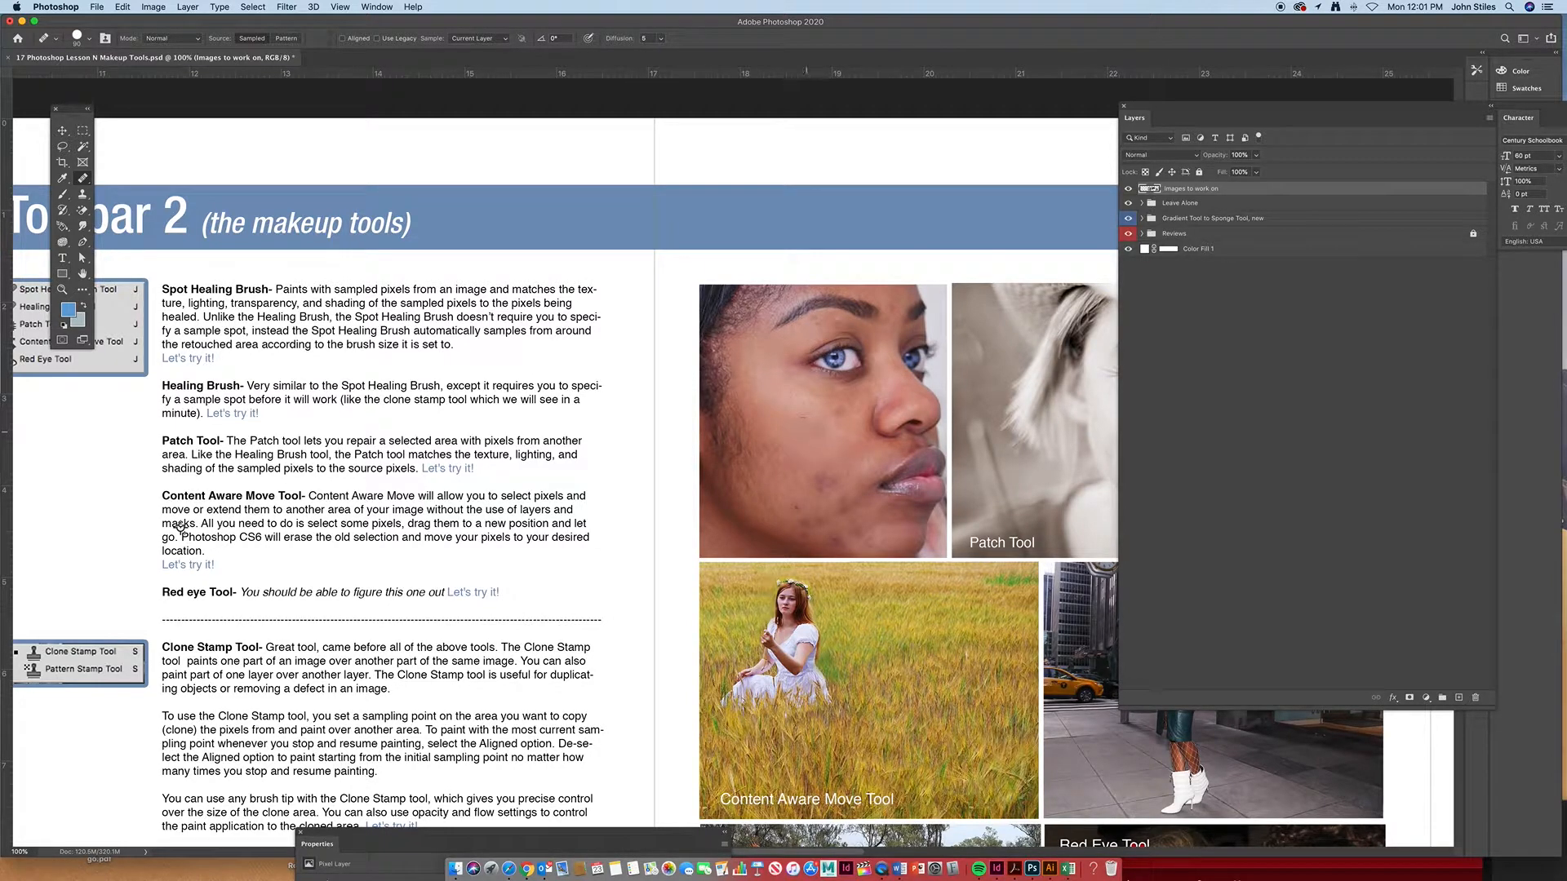
drag(819, 480, 821, 484)
click(865, 509)
Patch the wrinkles under the left-hand eye of the sepia portrait with smoother cheek skin using the Patch Tool, and deselect
drag(502, 425, 552, 392)
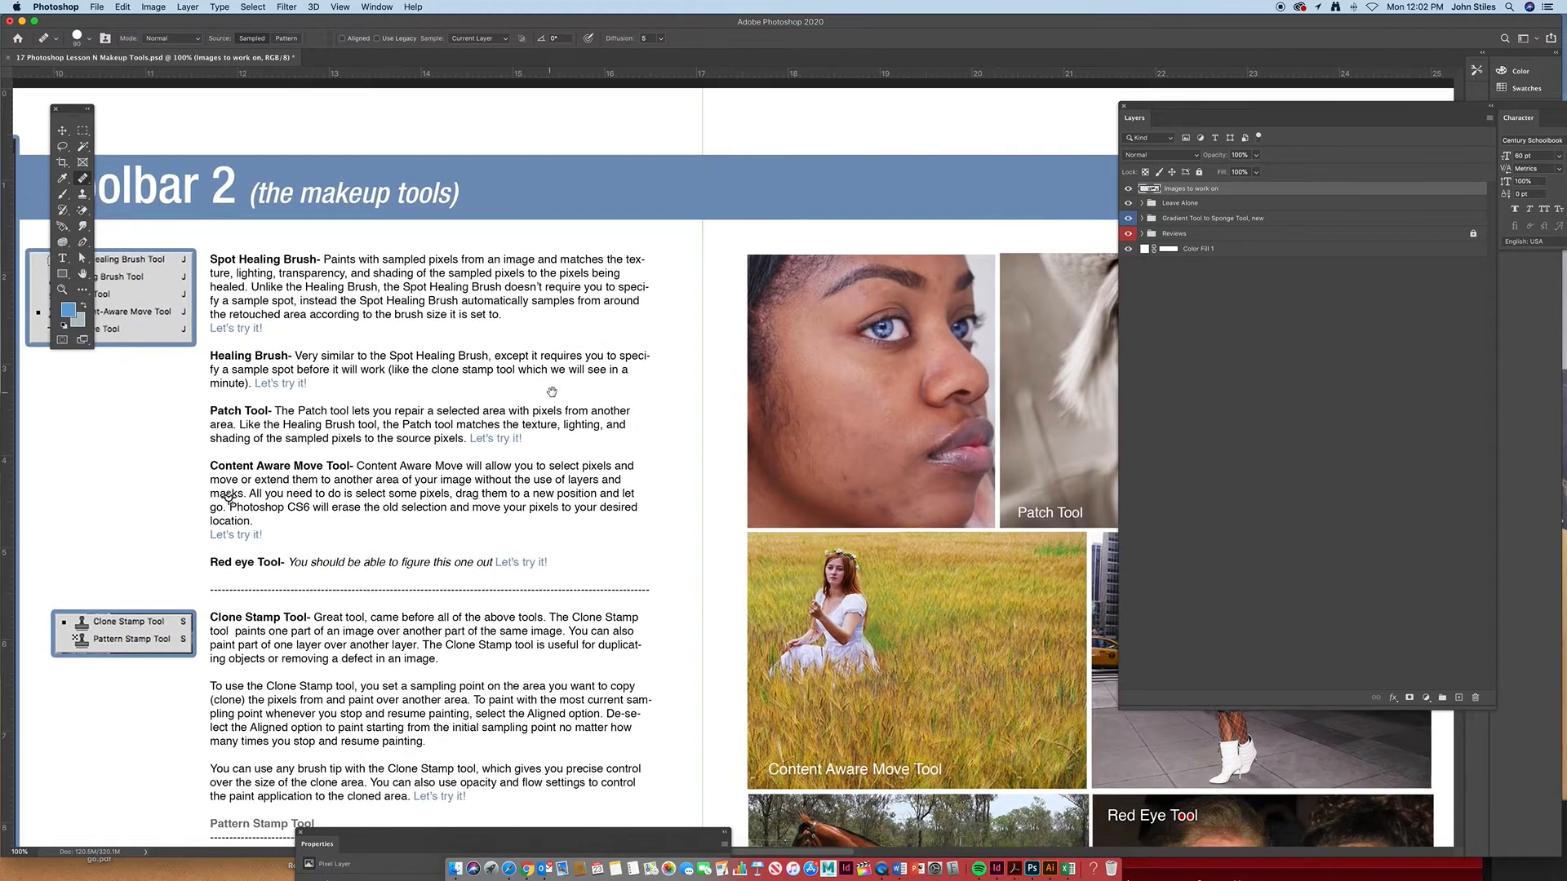
drag(816, 459, 722, 430)
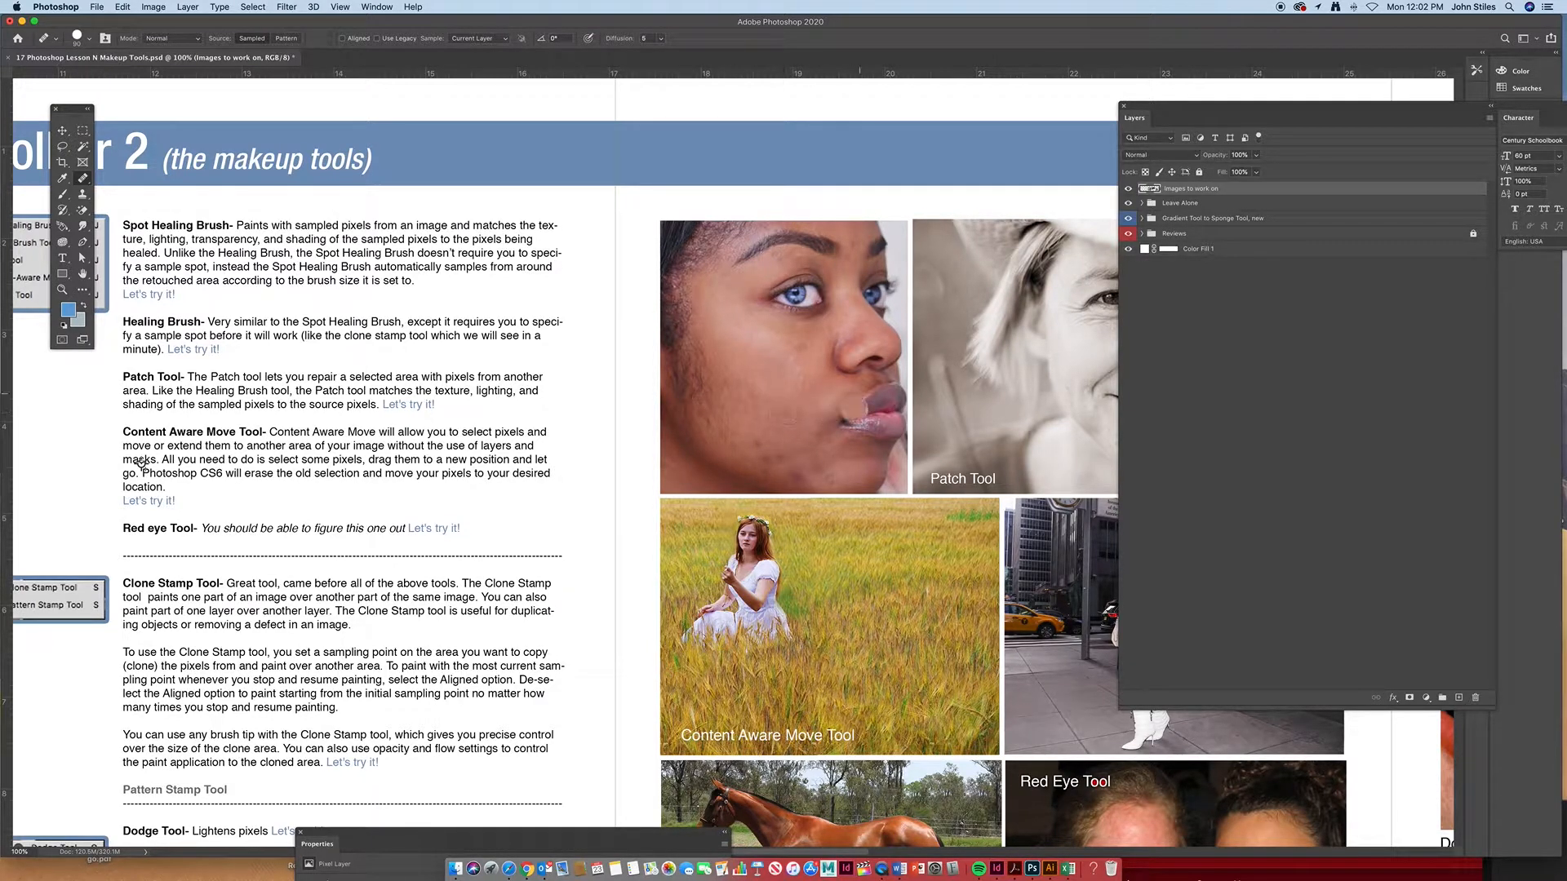
drag(932, 391, 778, 399)
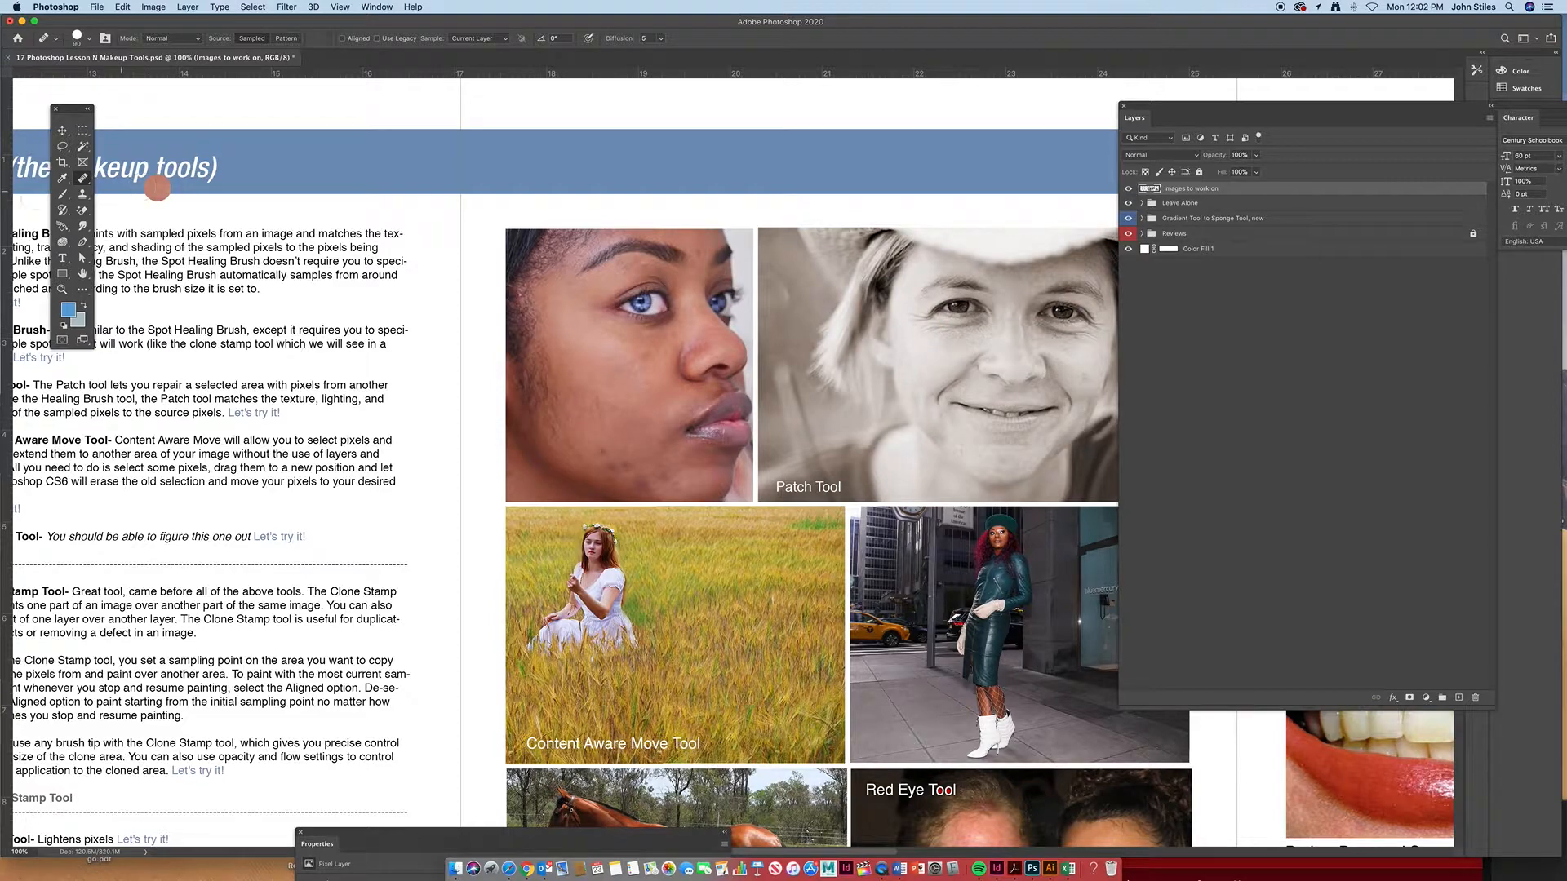
click(84, 181)
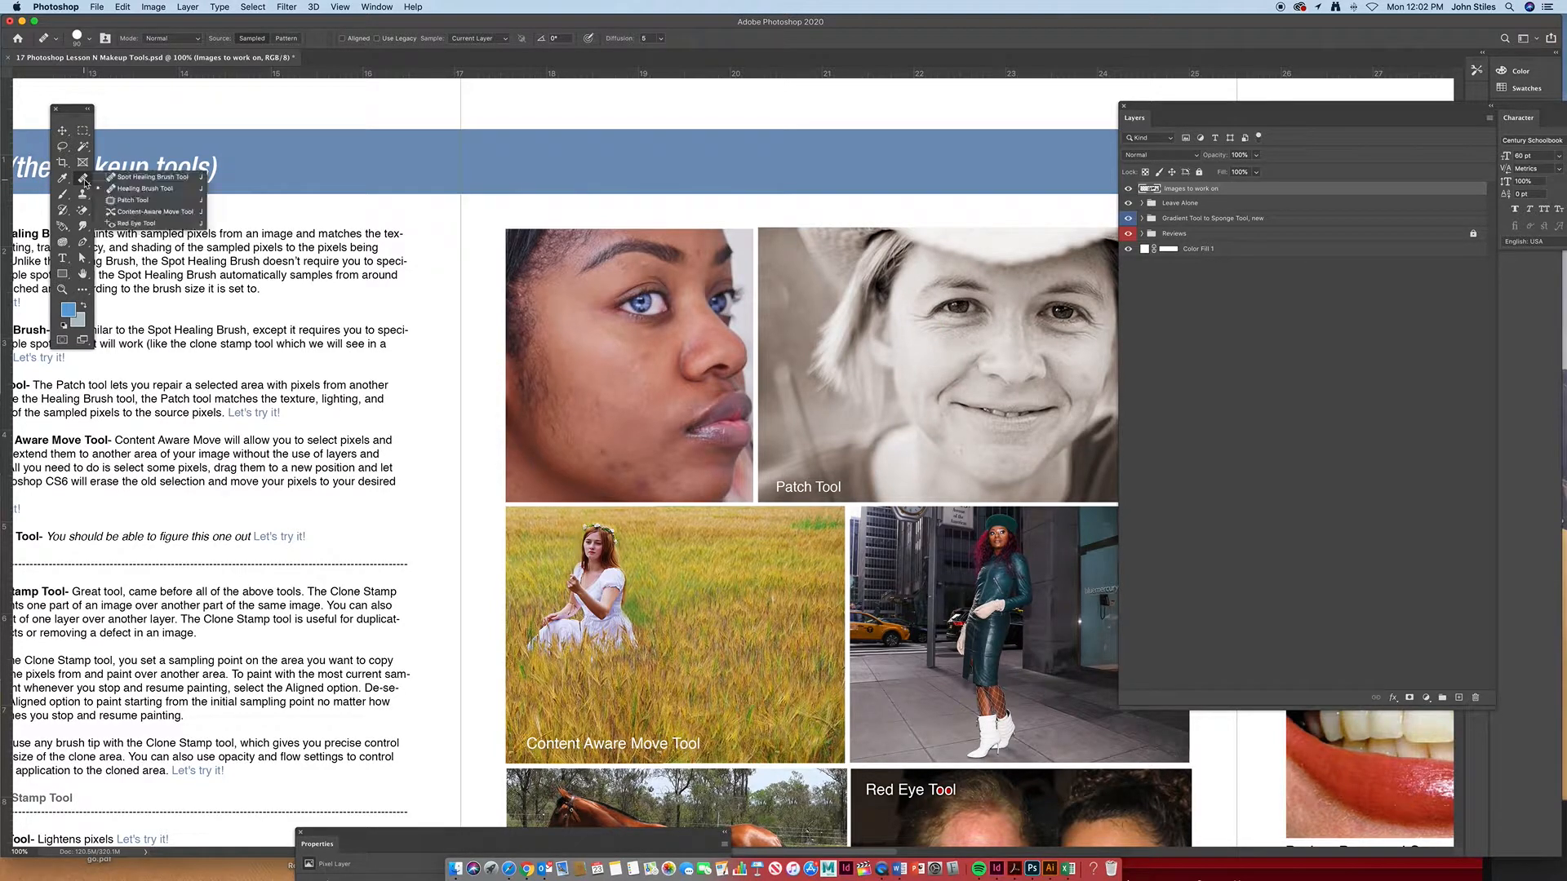
click(124, 204)
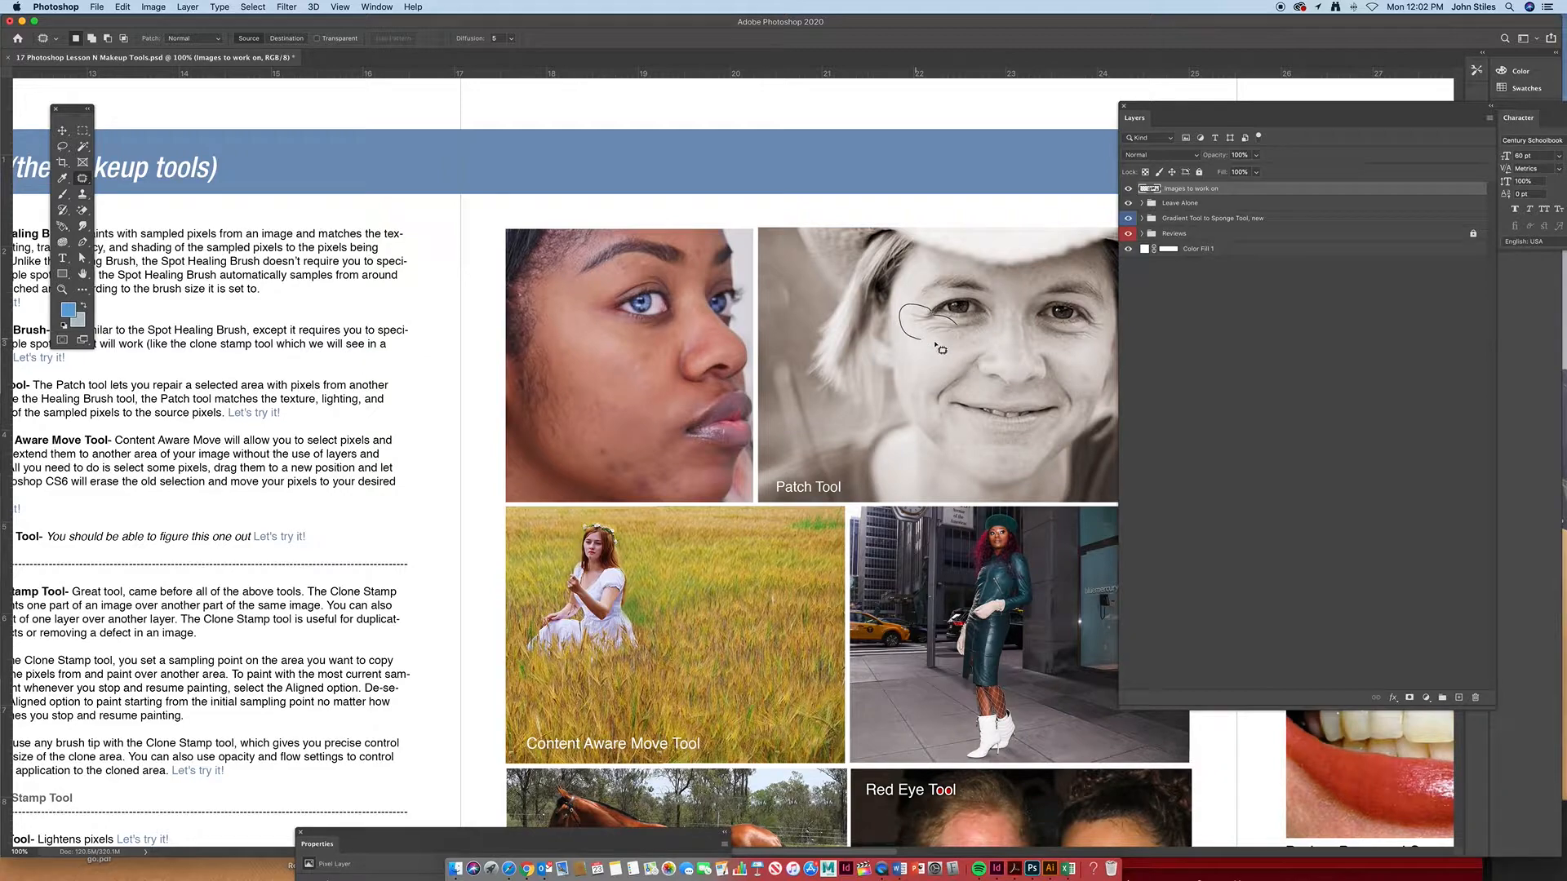
drag(967, 335, 969, 336)
drag(926, 335, 920, 355)
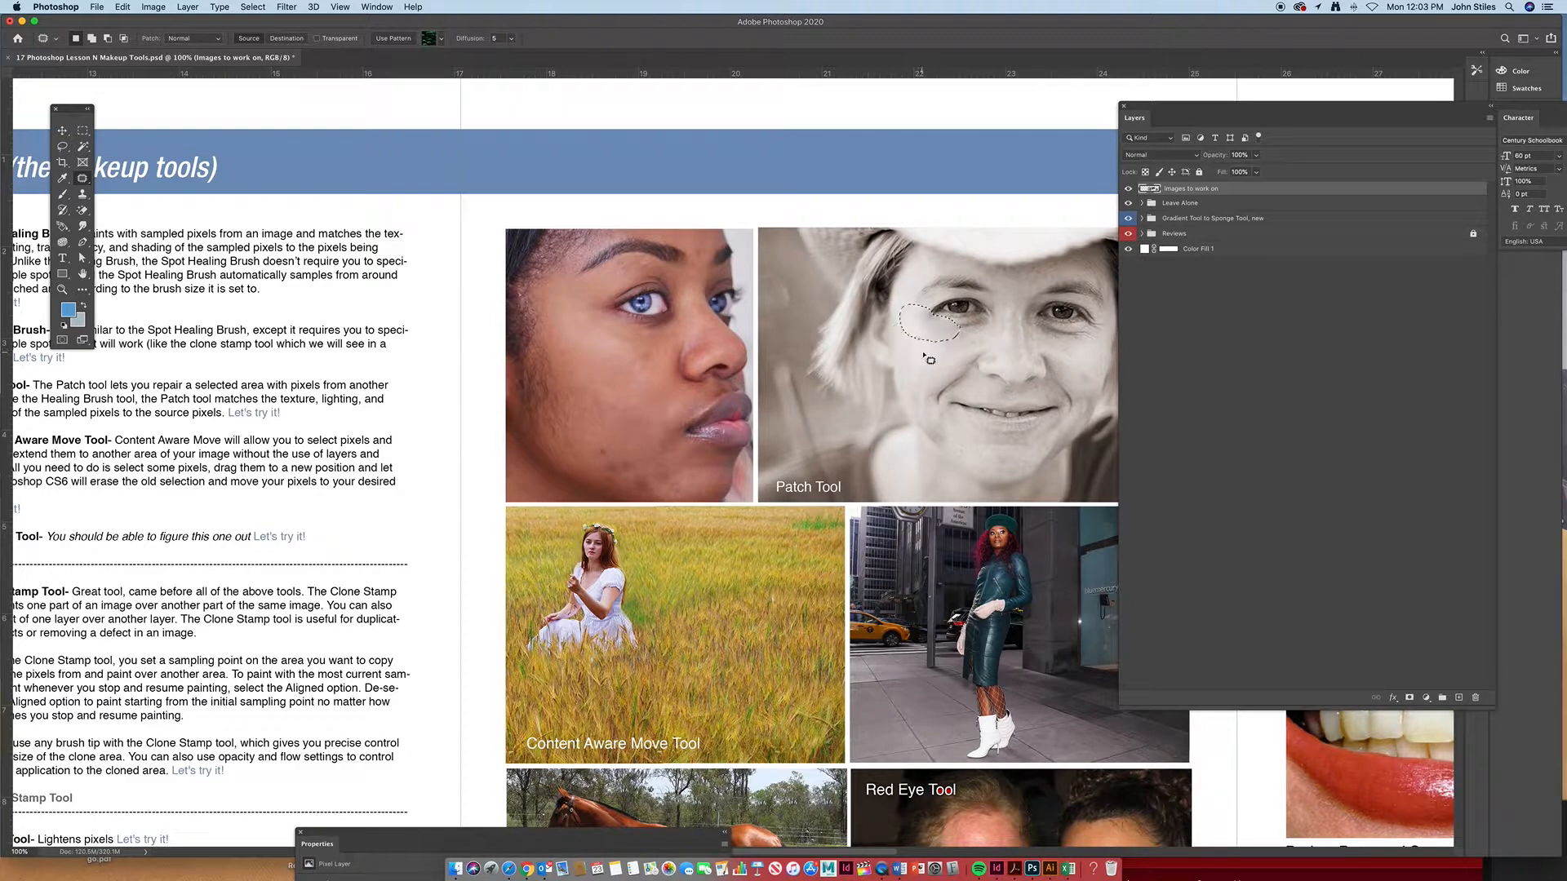
click(773, 246)
Patch the wrinkles around the right-hand eye of the sepia portrait with skin from the cheek below, and deselect
super+click(969, 333)
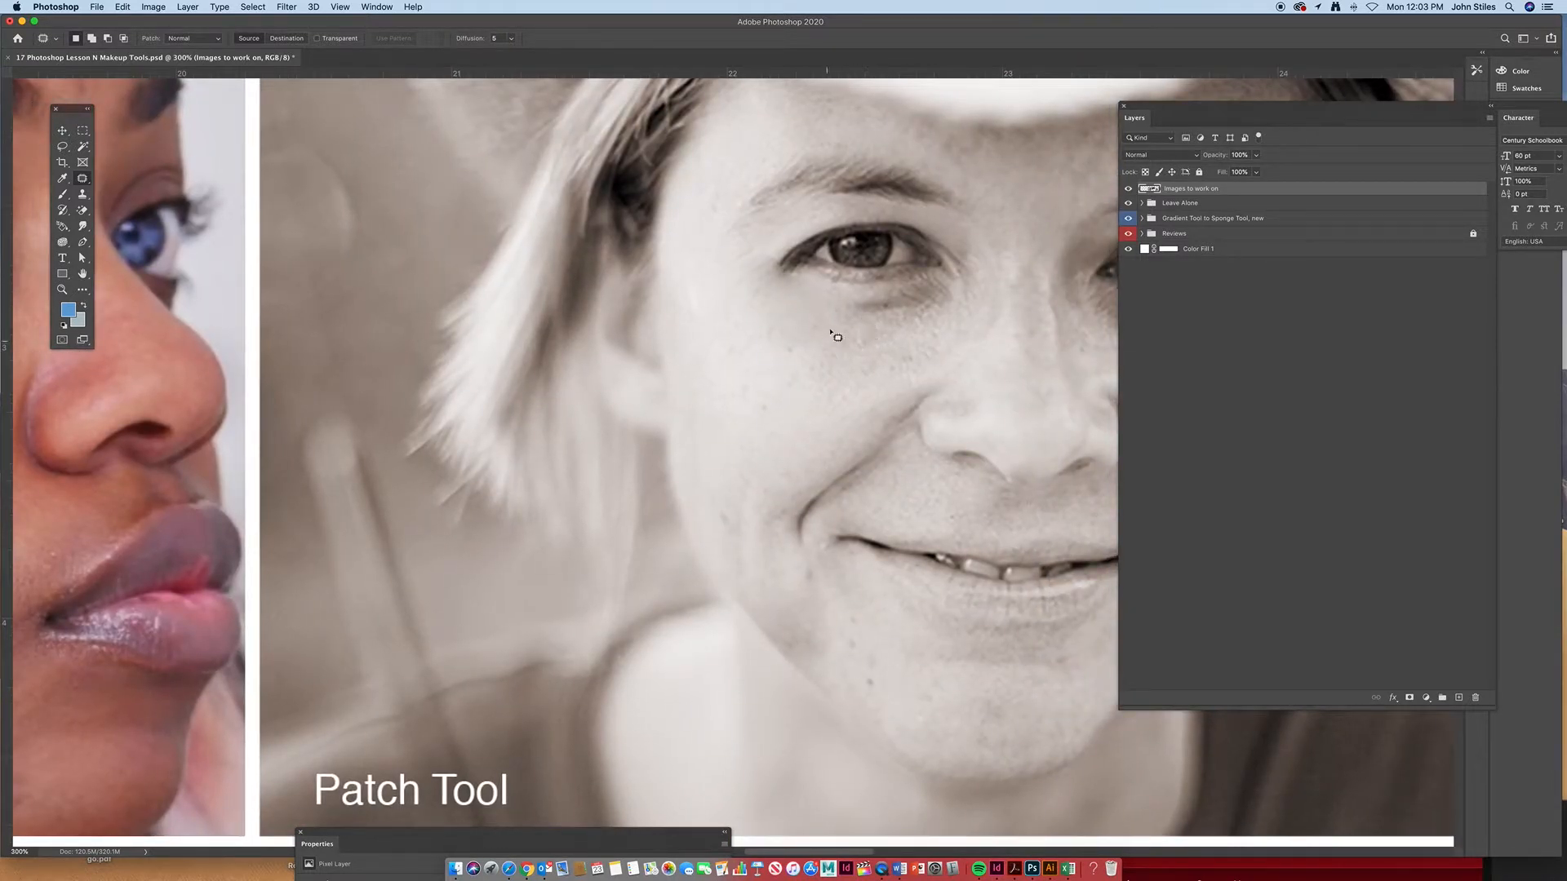
scroll(832, 334, right, 10)
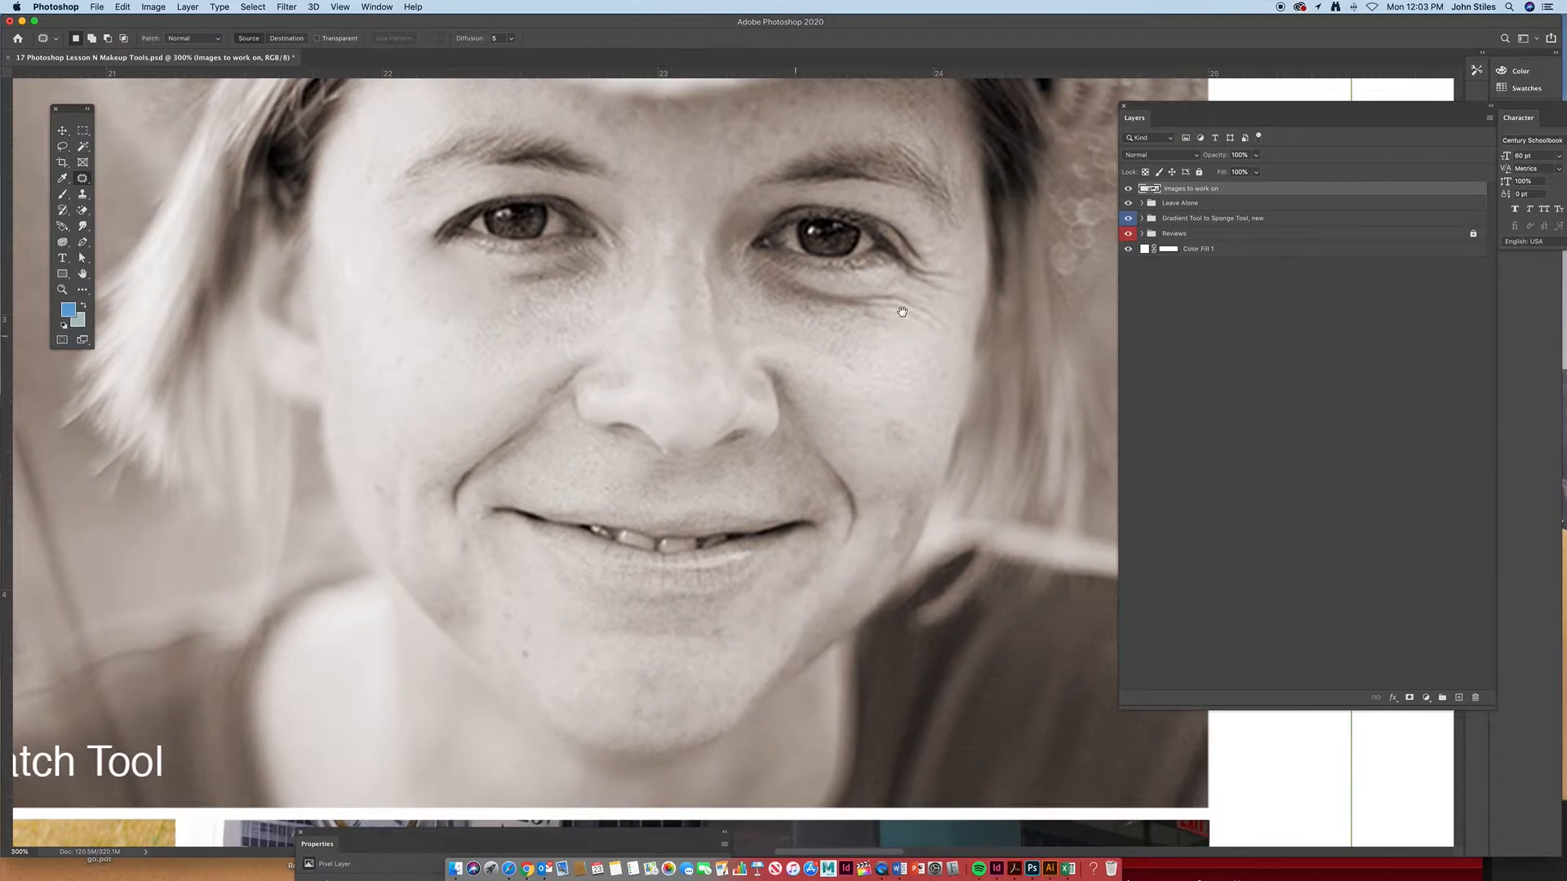
mouse_move(917, 240)
mouse_down()
mouse_move(897, 282)
mouse_move(853, 297)
mouse_move(873, 336)
mouse_move(946, 352)
mouse_move(979, 315)
mouse_move(920, 247)
mouse_up()
drag(913, 335, 920, 402)
key(super+d)
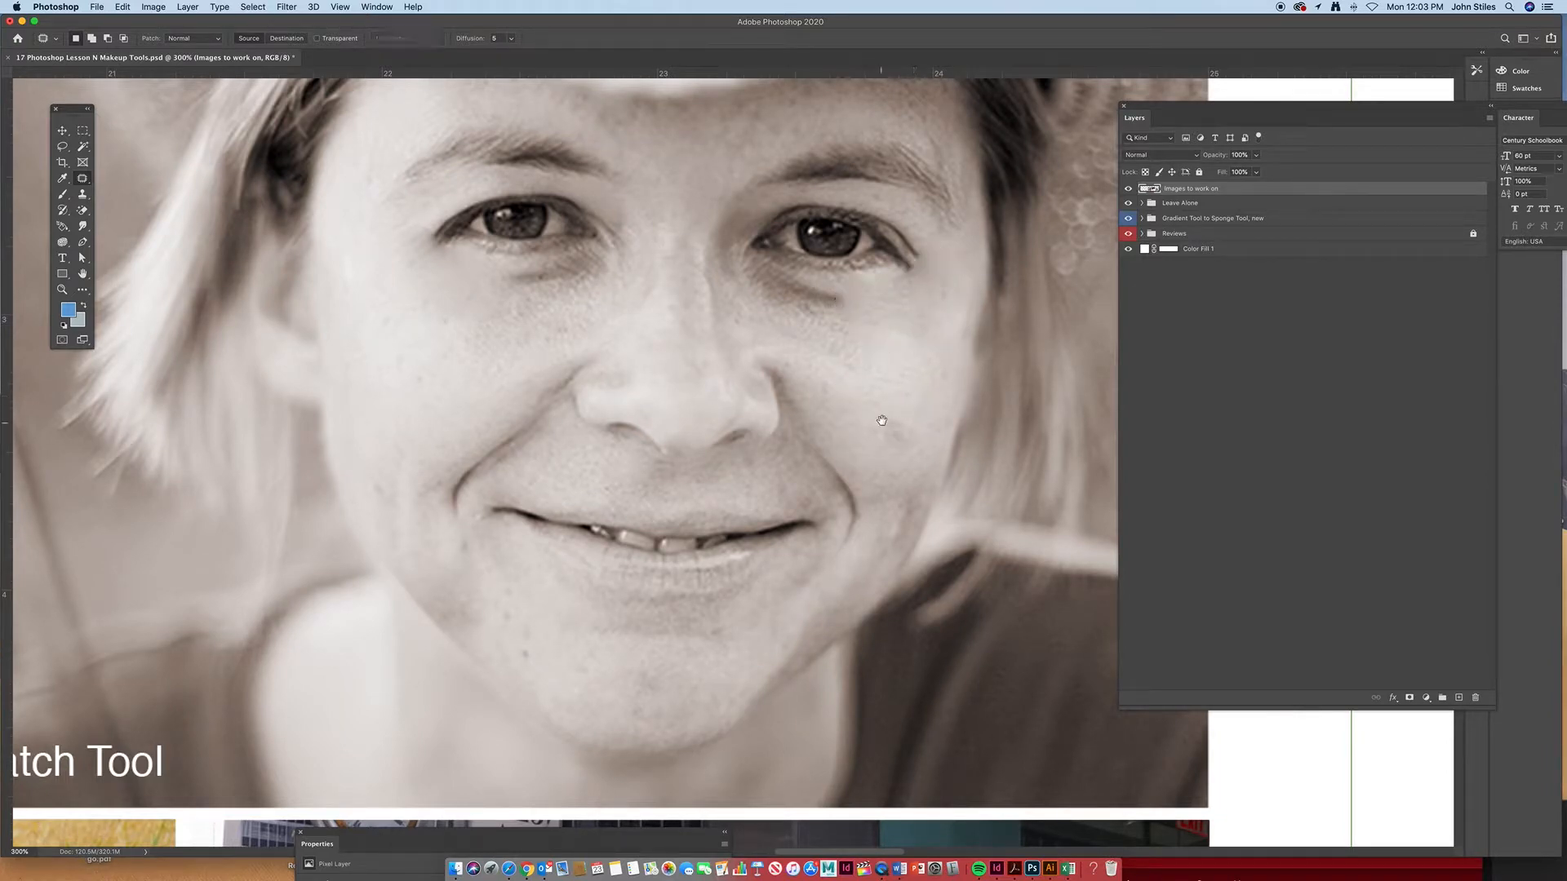
Patch the smile lines on both sides of the sepia portrait's mouth with nearby cheek skin, and deselect
alt+click(864, 431)
alt+click(865, 431)
alt+click(865, 431)
mouse_move(759, 421)
mouse_down()
mouse_move(721, 436)
mouse_move(713, 469)
mouse_move(738, 478)
mouse_move(758, 439)
mouse_up()
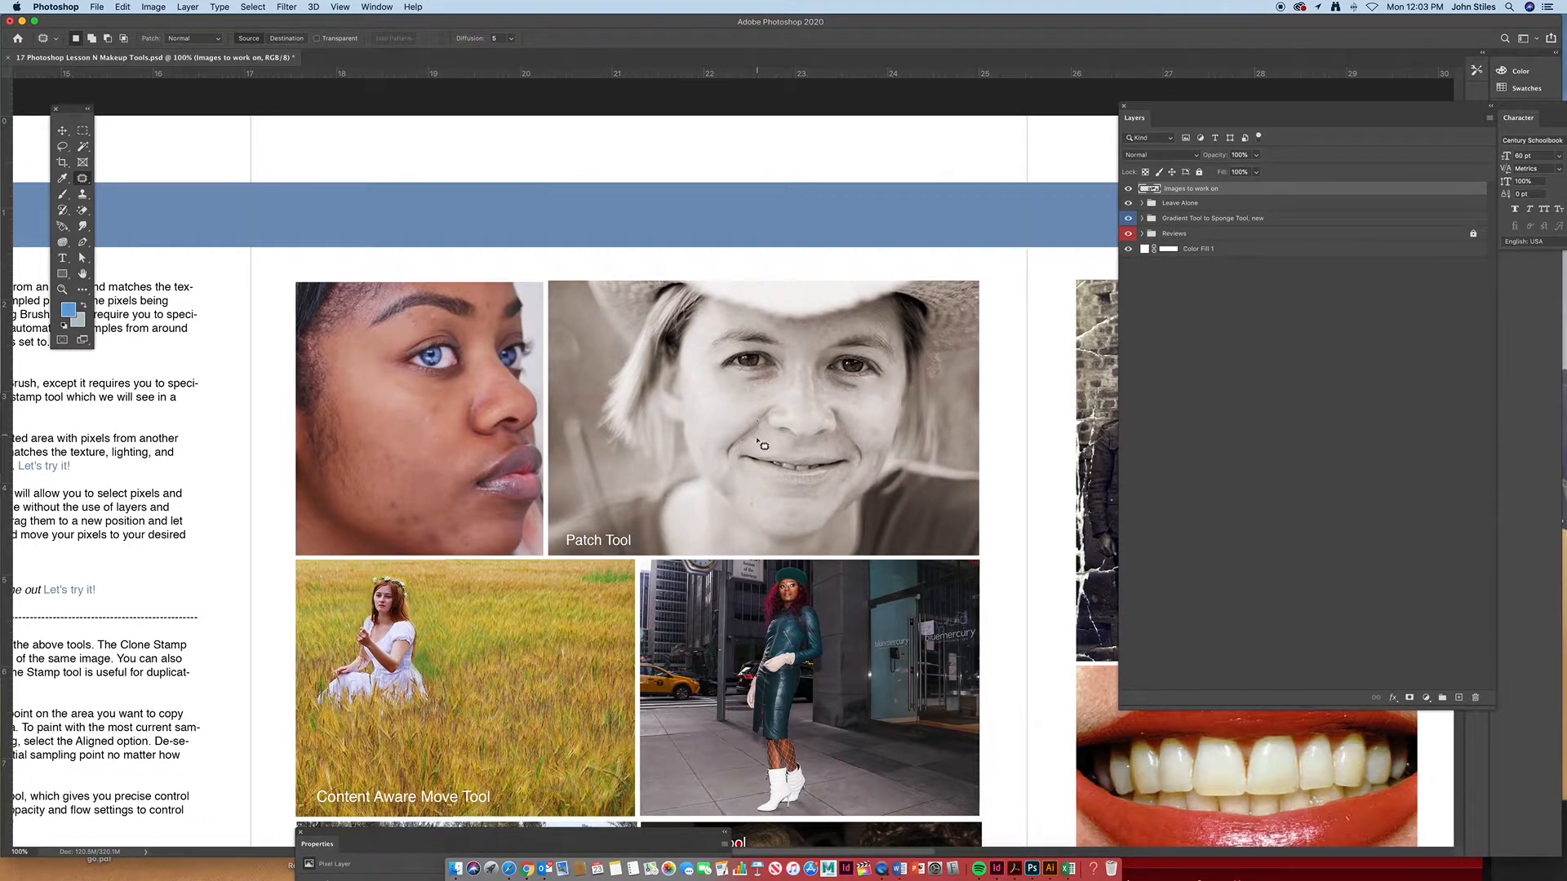
drag(745, 437, 723, 423)
key(super+d)
mouse_move(848, 429)
mouse_down()
mouse_move(858, 477)
mouse_move(869, 445)
mouse_move(850, 431)
mouse_move(867, 456)
mouse_move(866, 408)
mouse_up()
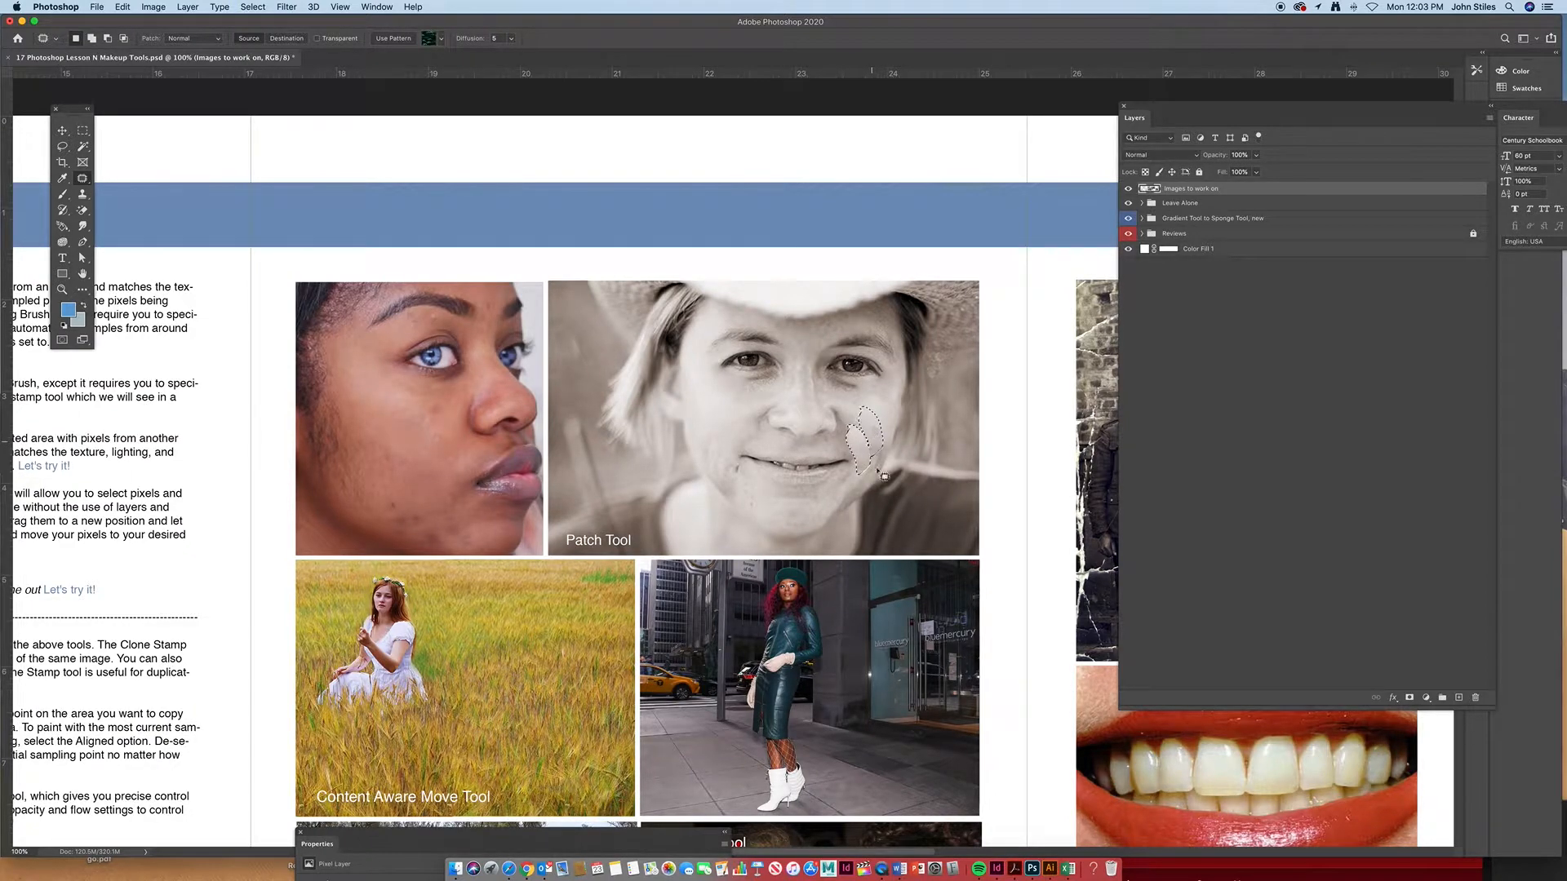
key(super+d)
Switch to the Content-Aware Move Tool and set its mode to Extend
alt+super+click(835, 520)
scroll(828, 492, down, 2)
super+click(828, 492)
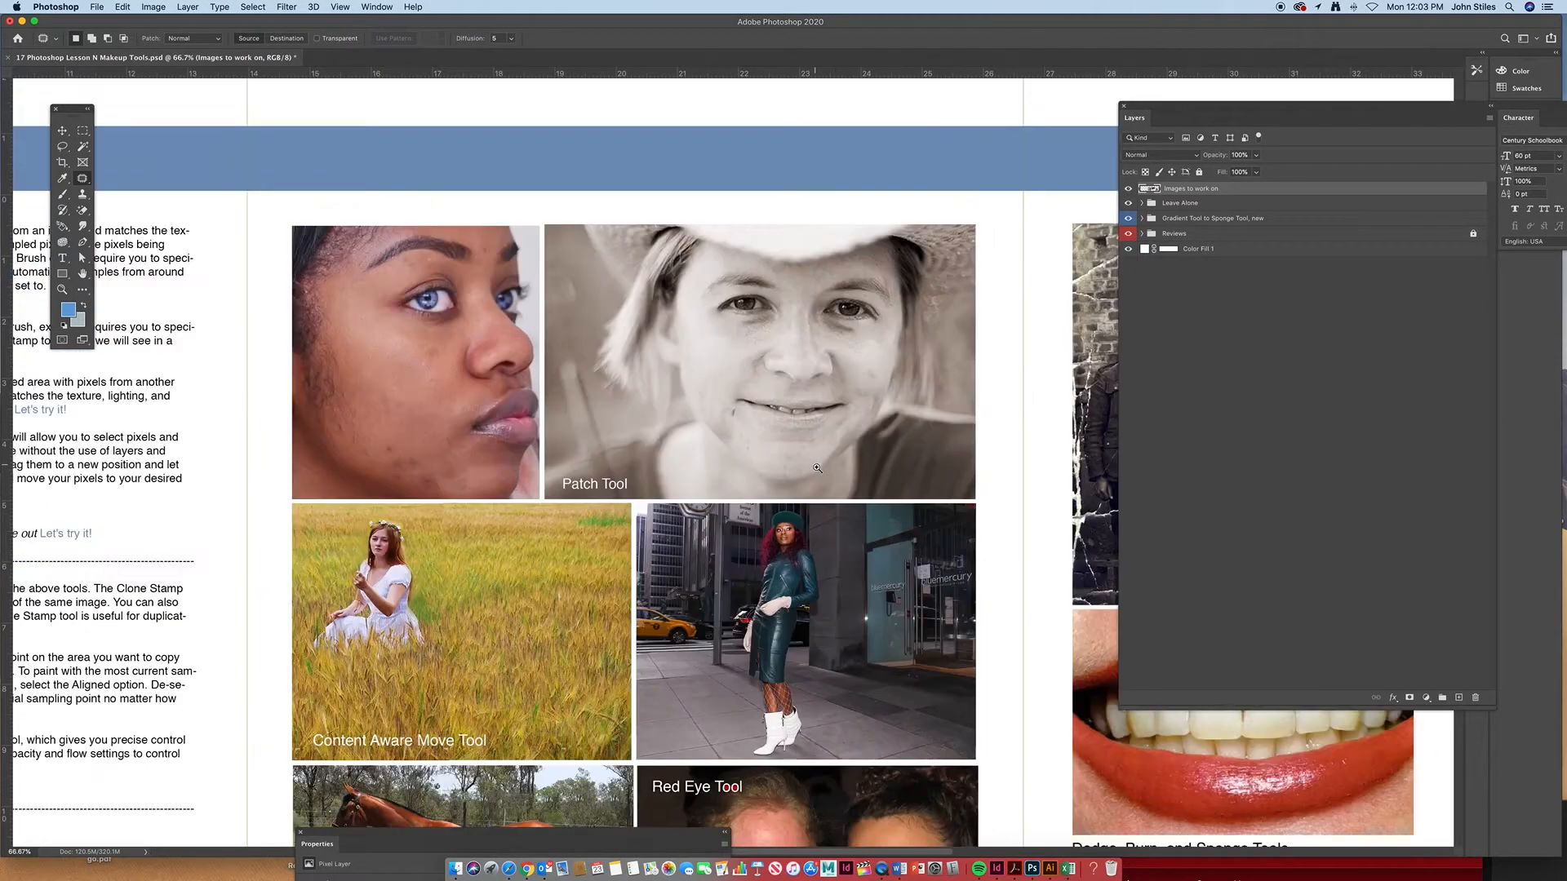
super+click(828, 492)
alt+super+click(788, 430)
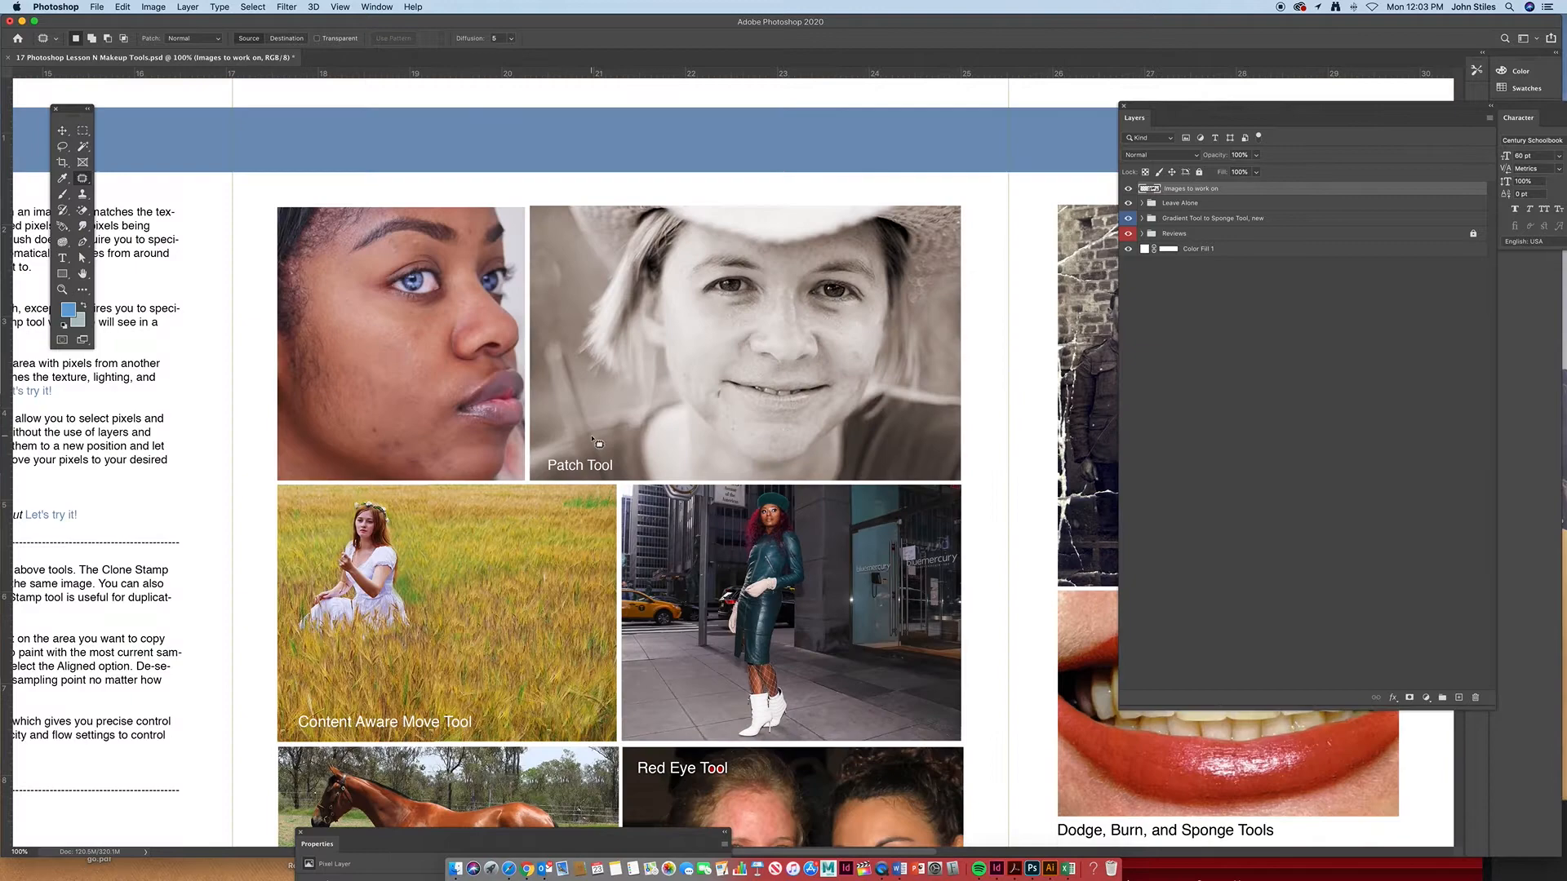
drag(475, 408, 682, 357)
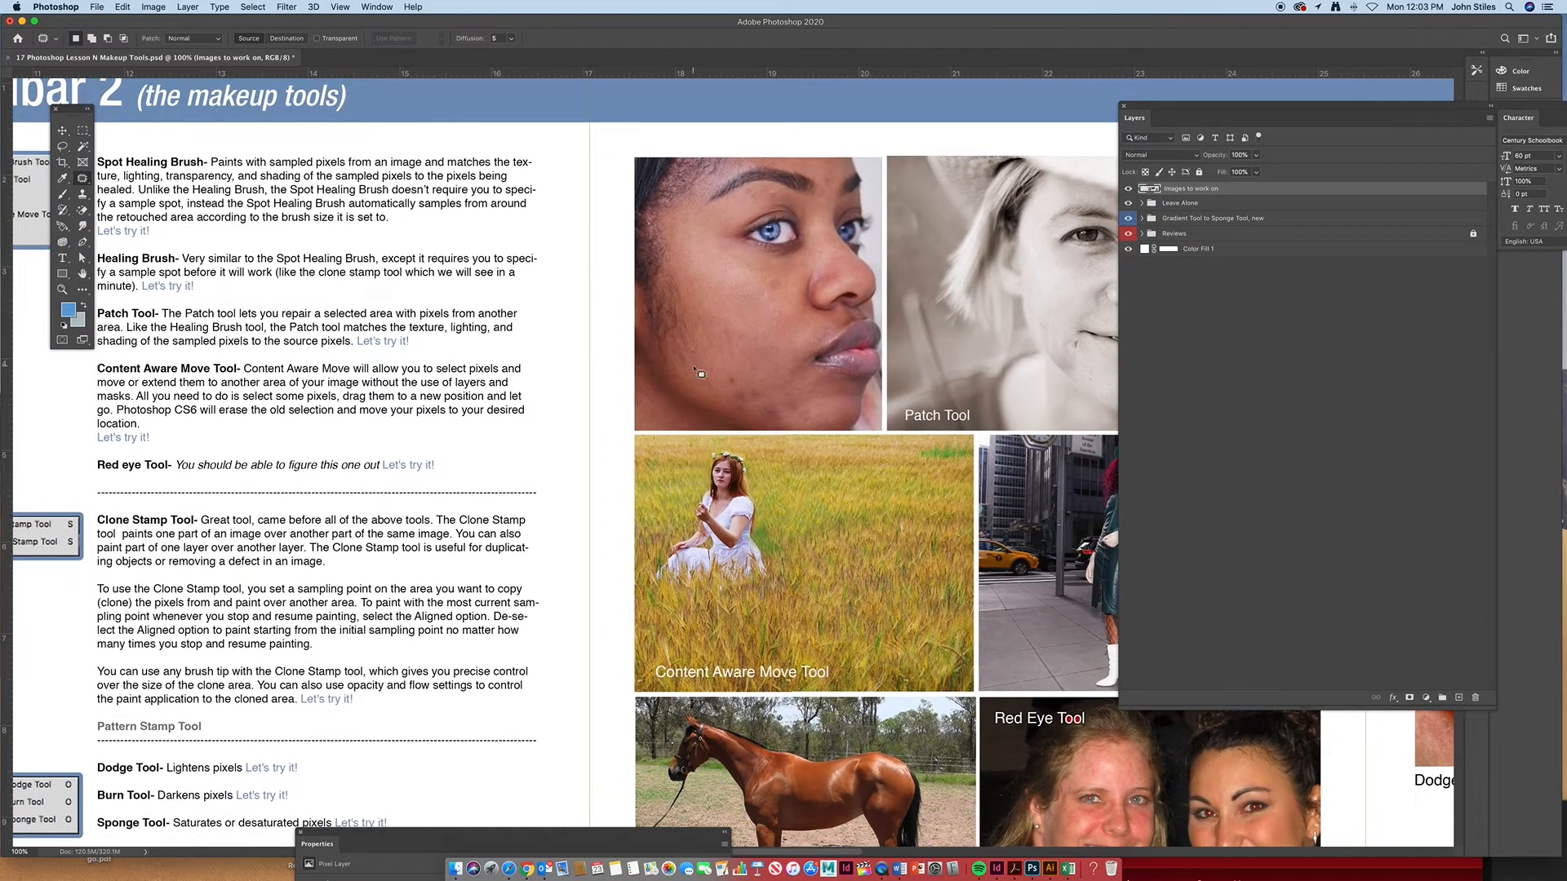
right_click(84, 181)
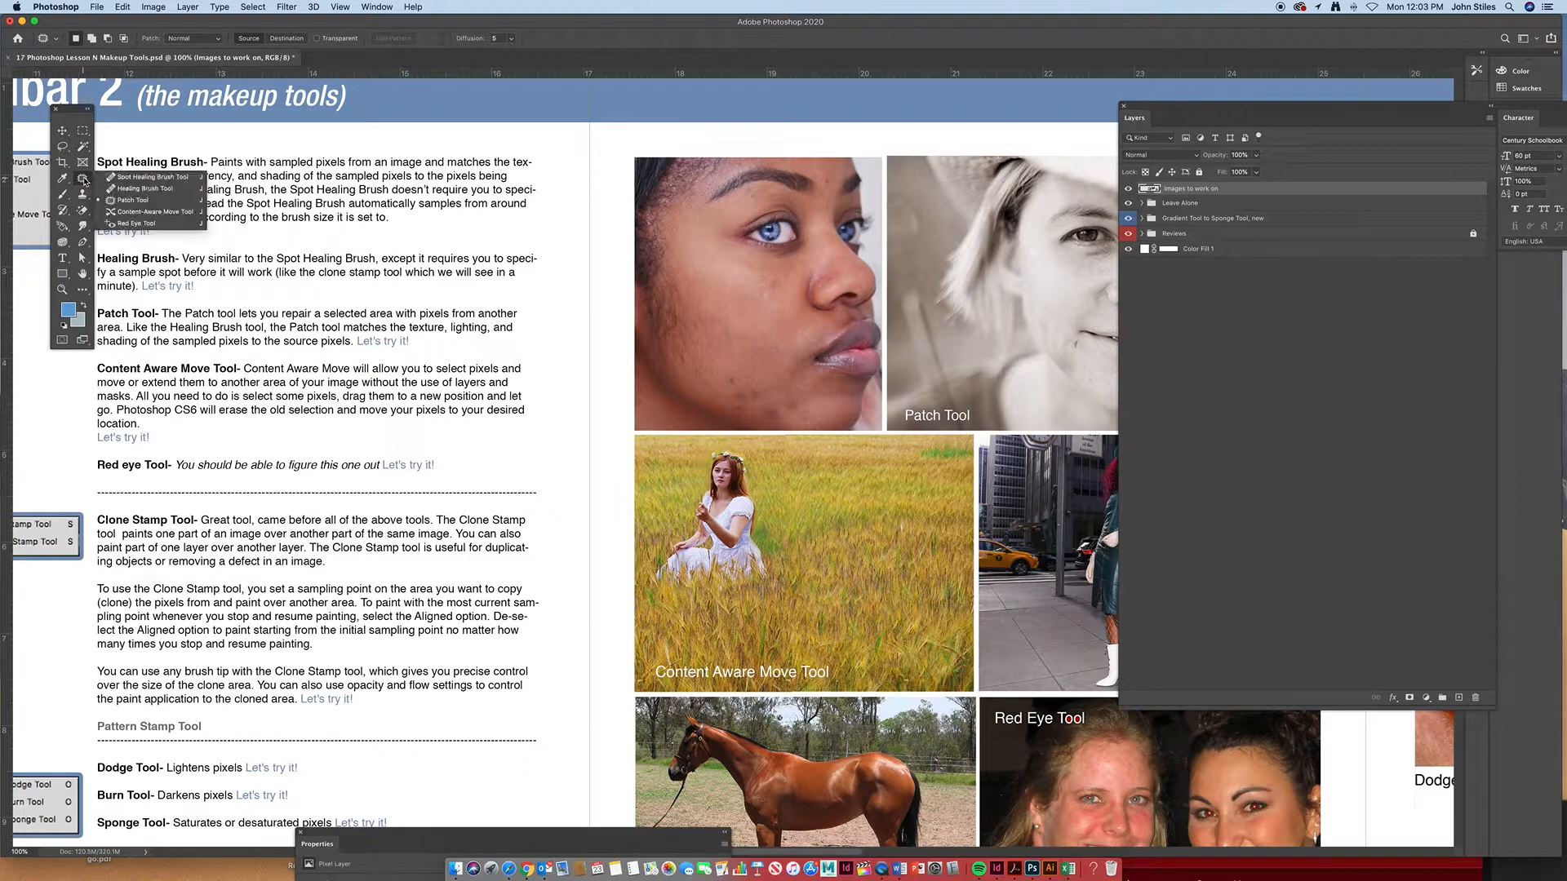
click(154, 212)
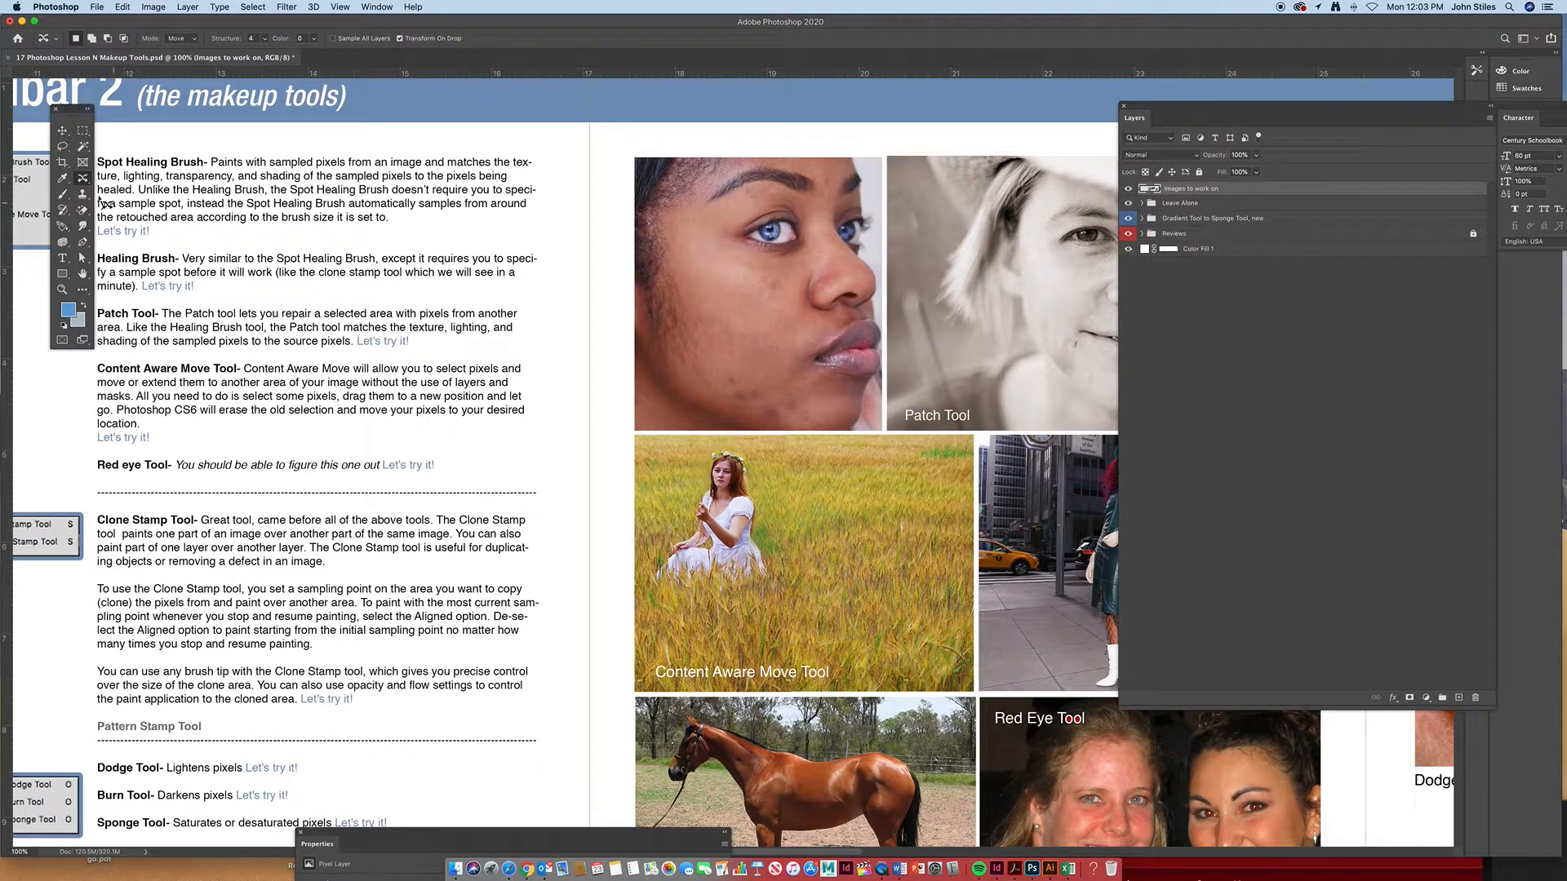
click(187, 40)
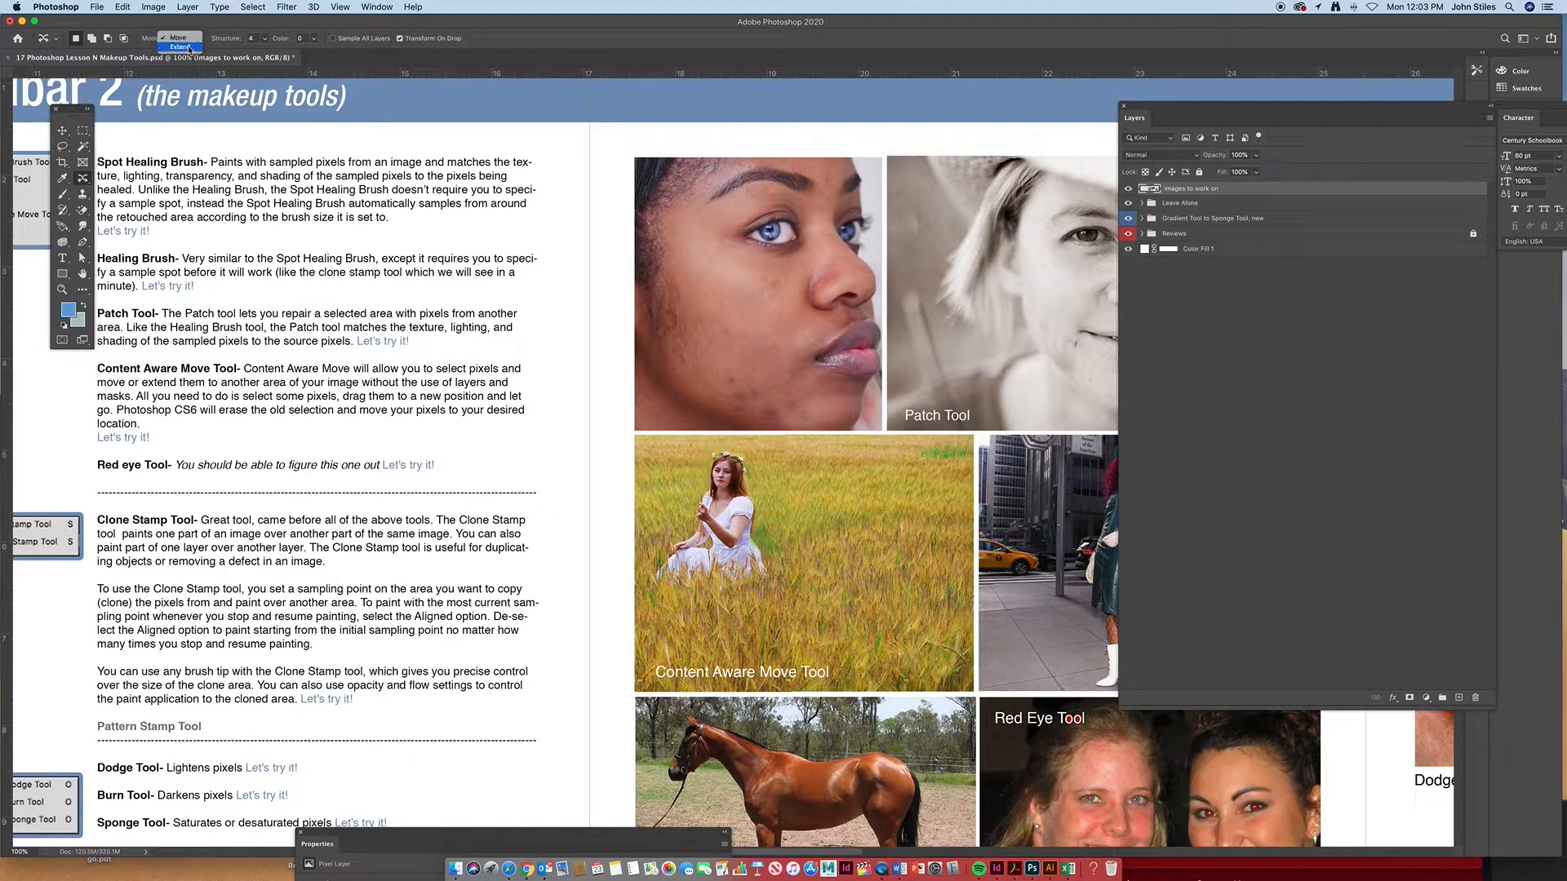
click(181, 46)
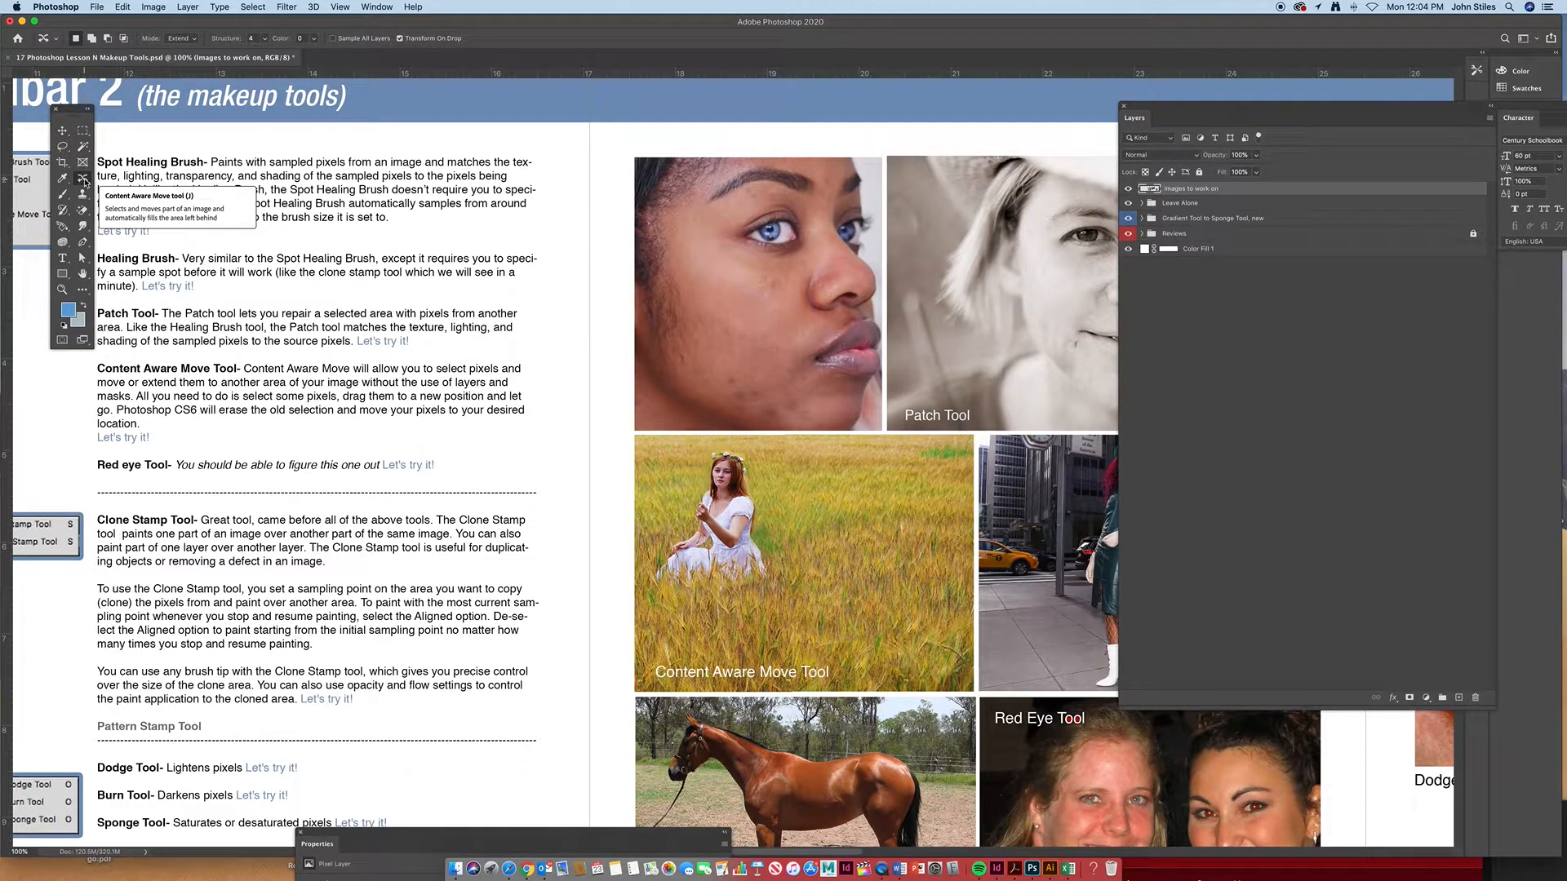
Set the Content-Aware Move Tool's mode to Move and relocate the seated woman in white to the right side of the wheat field photo
scroll(191, 39, right, 2)
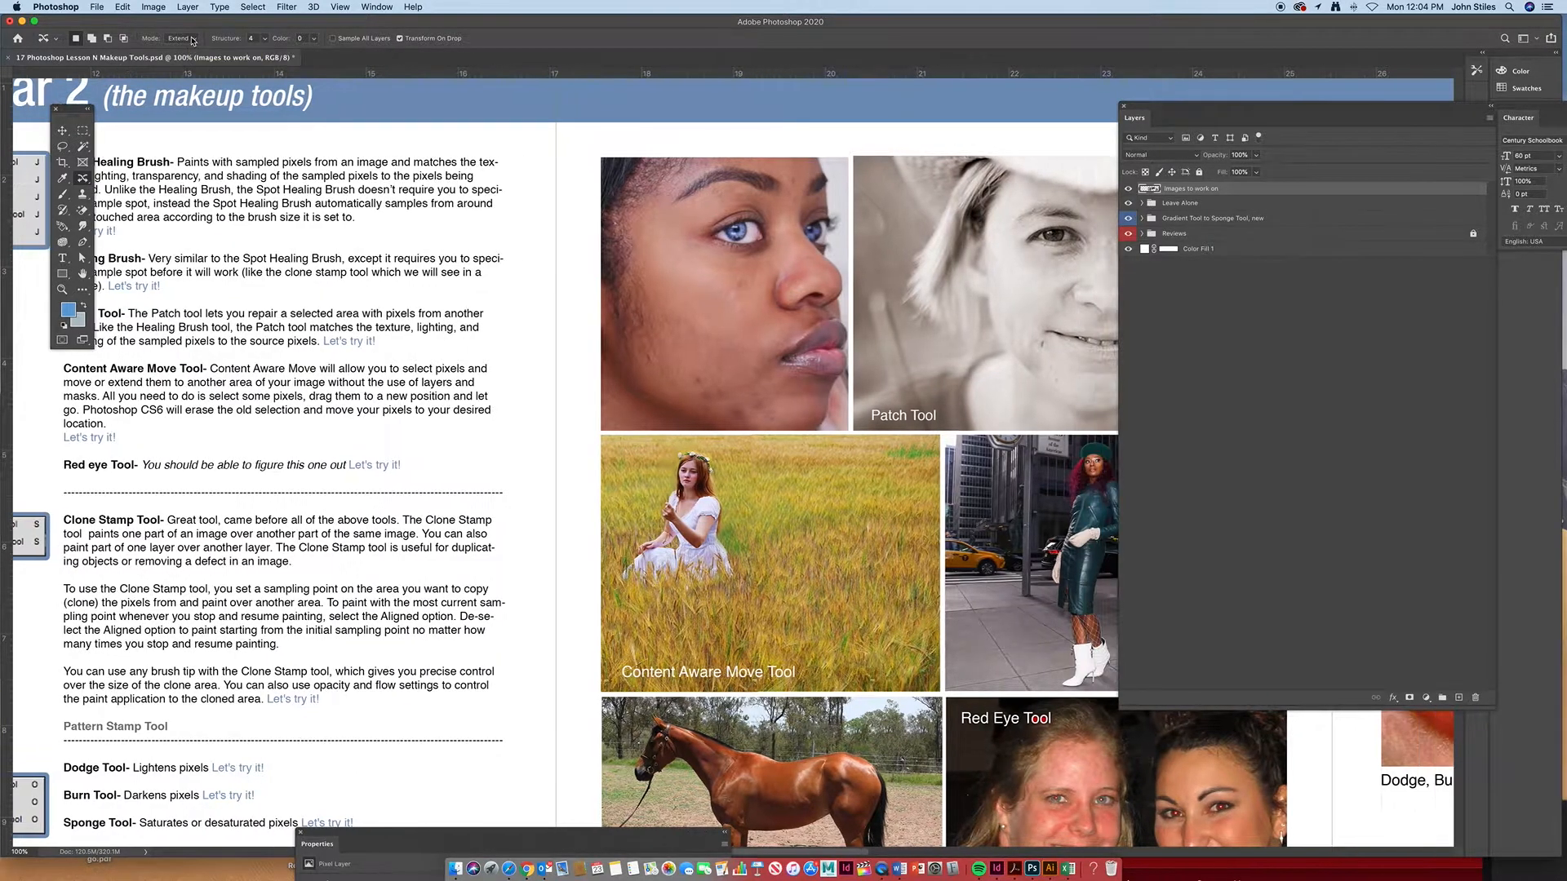
scroll(191, 39, left, 1)
click(191, 39)
click(188, 30)
drag(275, 321, 334, 308)
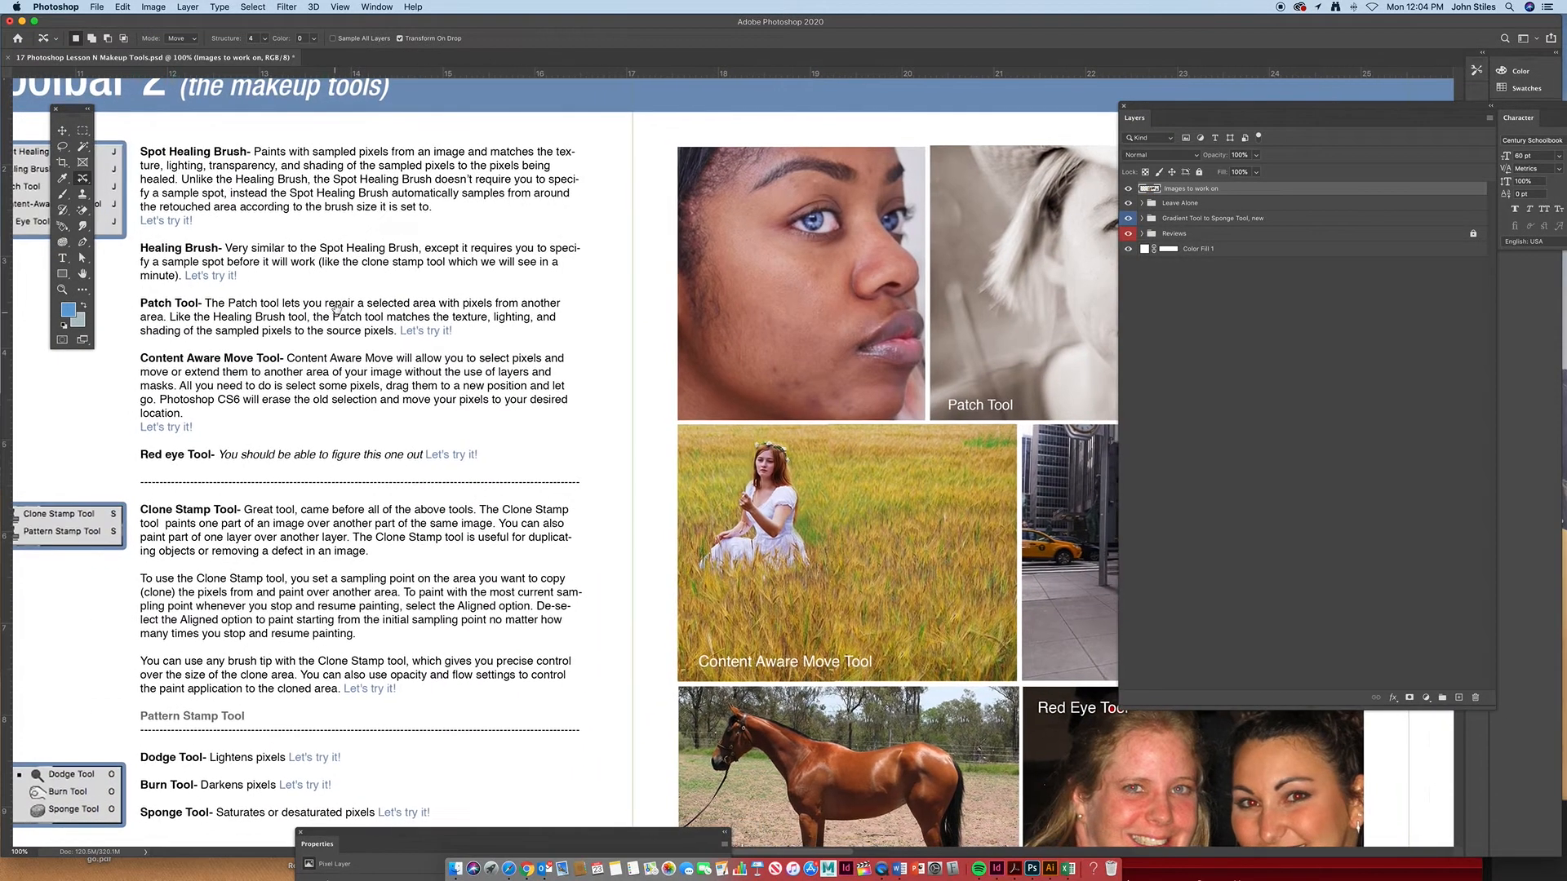
scroll(335, 309, down, 2)
scroll(334, 309, right, 2)
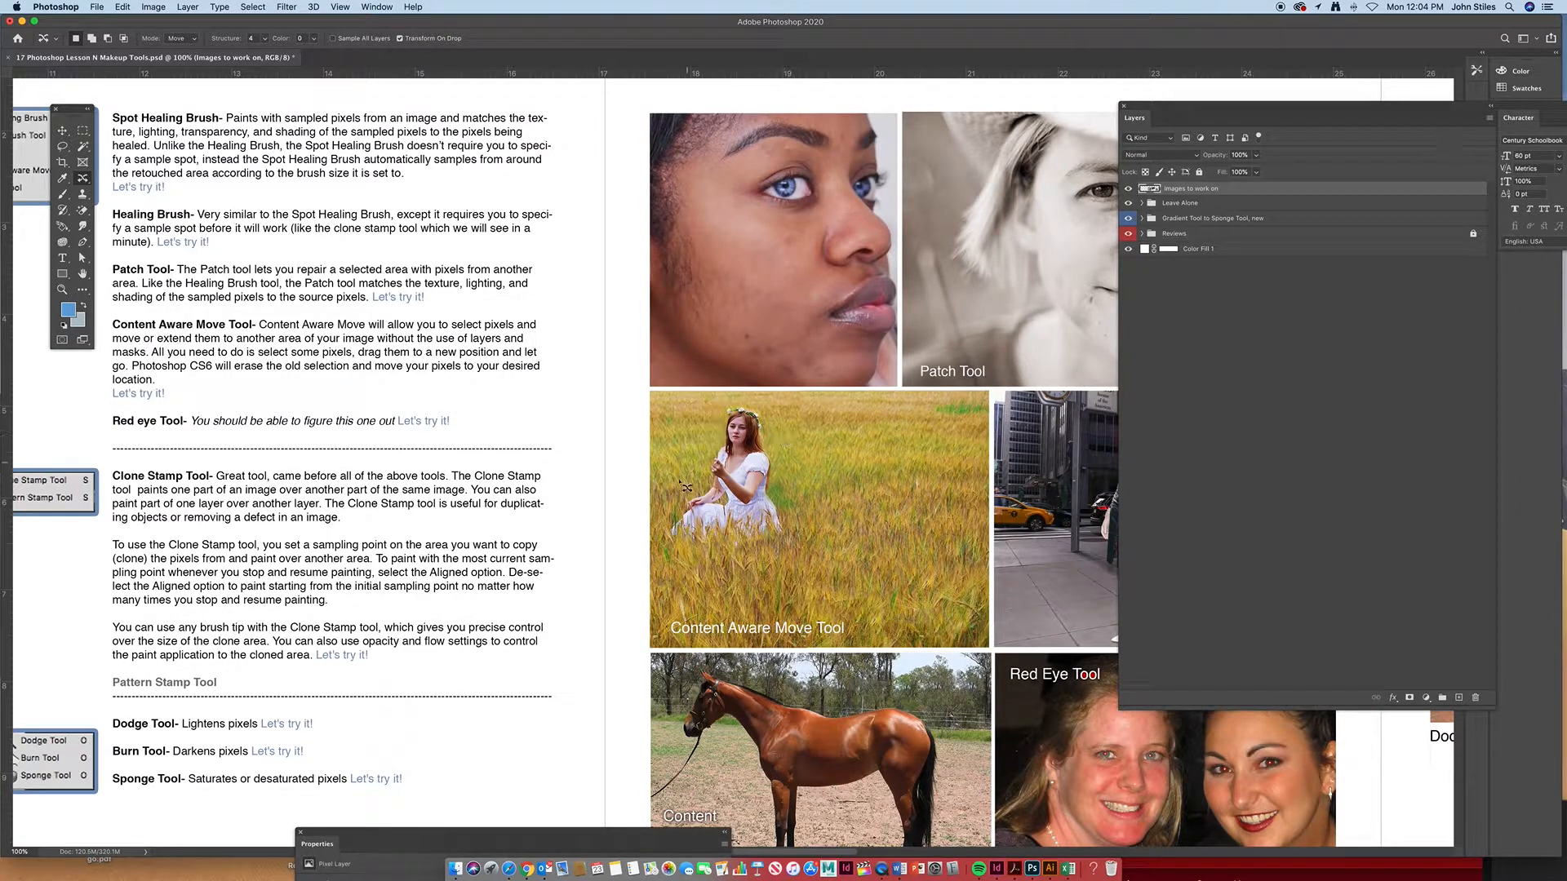
mouse_move(767, 408)
mouse_down()
mouse_move(719, 423)
mouse_move(665, 545)
mouse_move(700, 570)
mouse_move(785, 577)
mouse_move(801, 555)
mouse_move(788, 448)
mouse_move(765, 409)
mouse_up()
drag(744, 514, 904, 510)
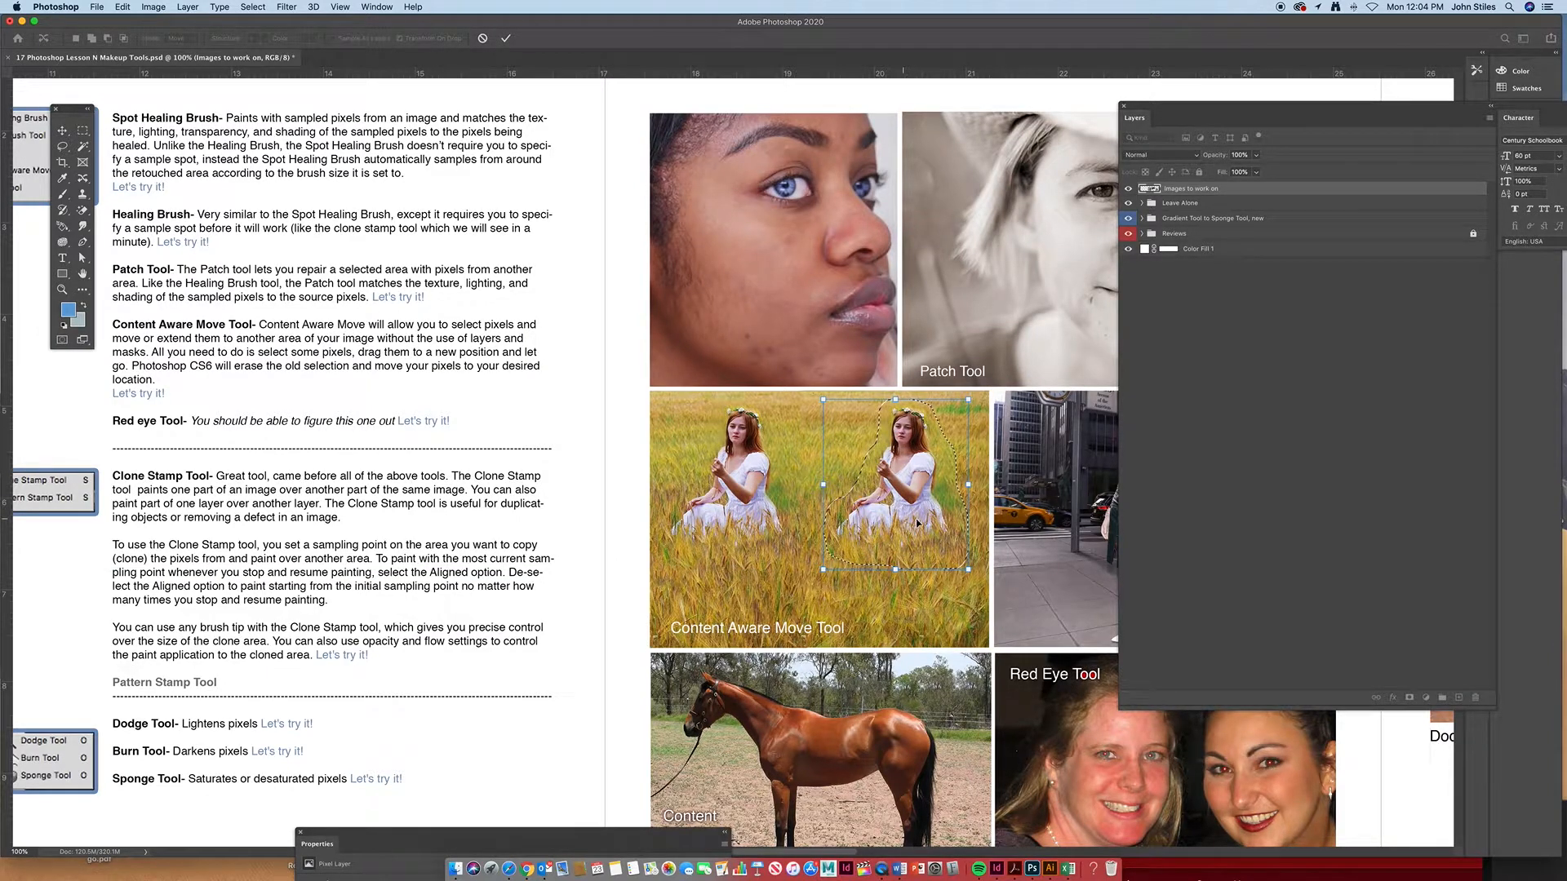
click(506, 40)
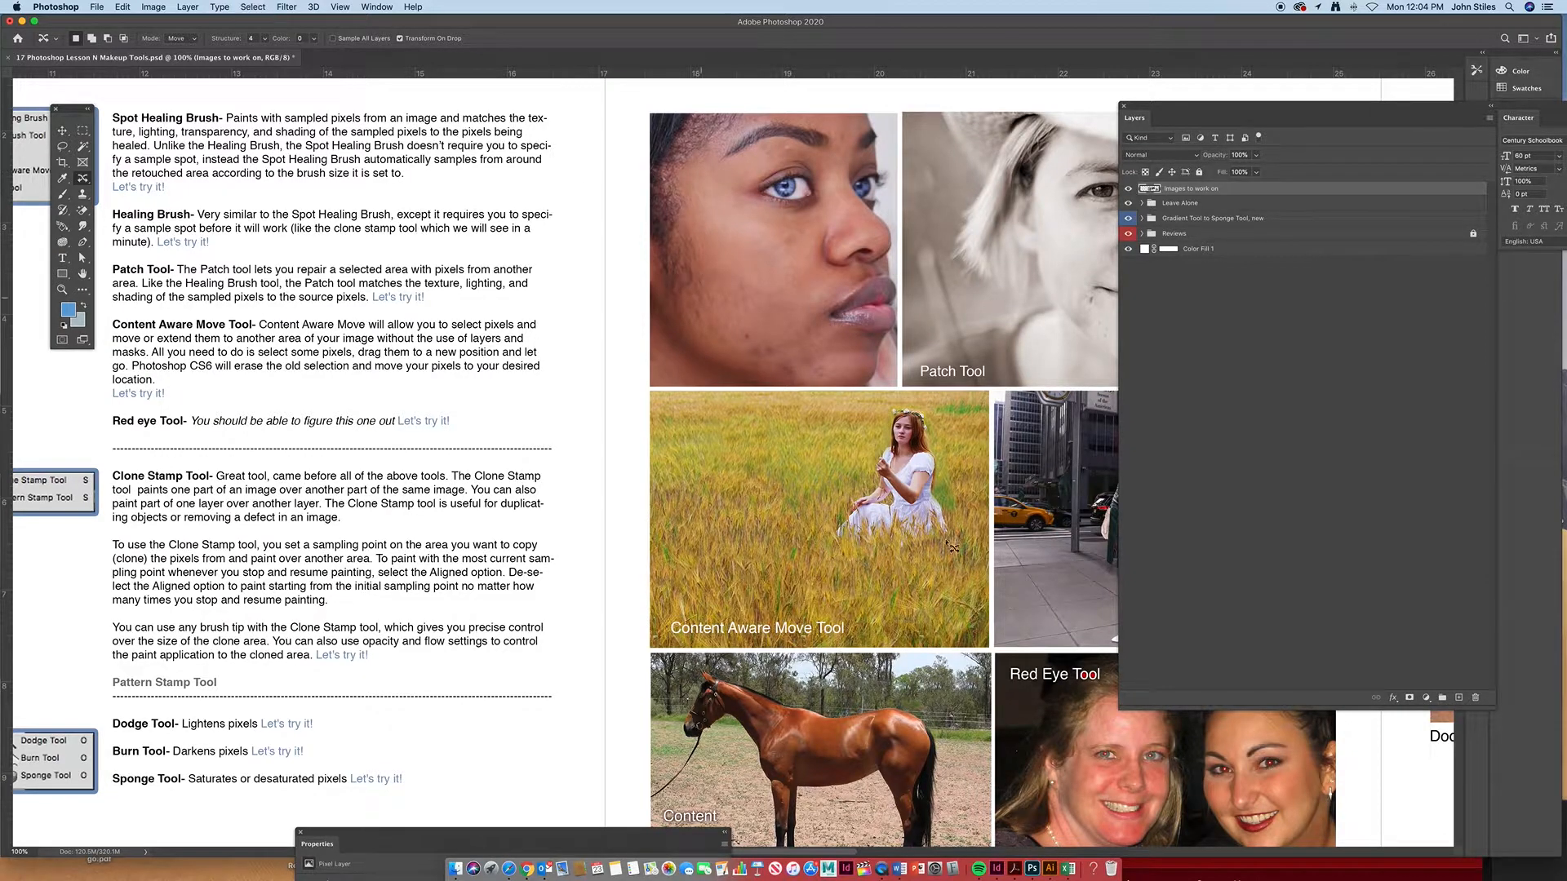
Try to relocate the woman in the teal coat to the right side of the street photo with Content-Aware Move, and undo it
drag(888, 489, 959, 519)
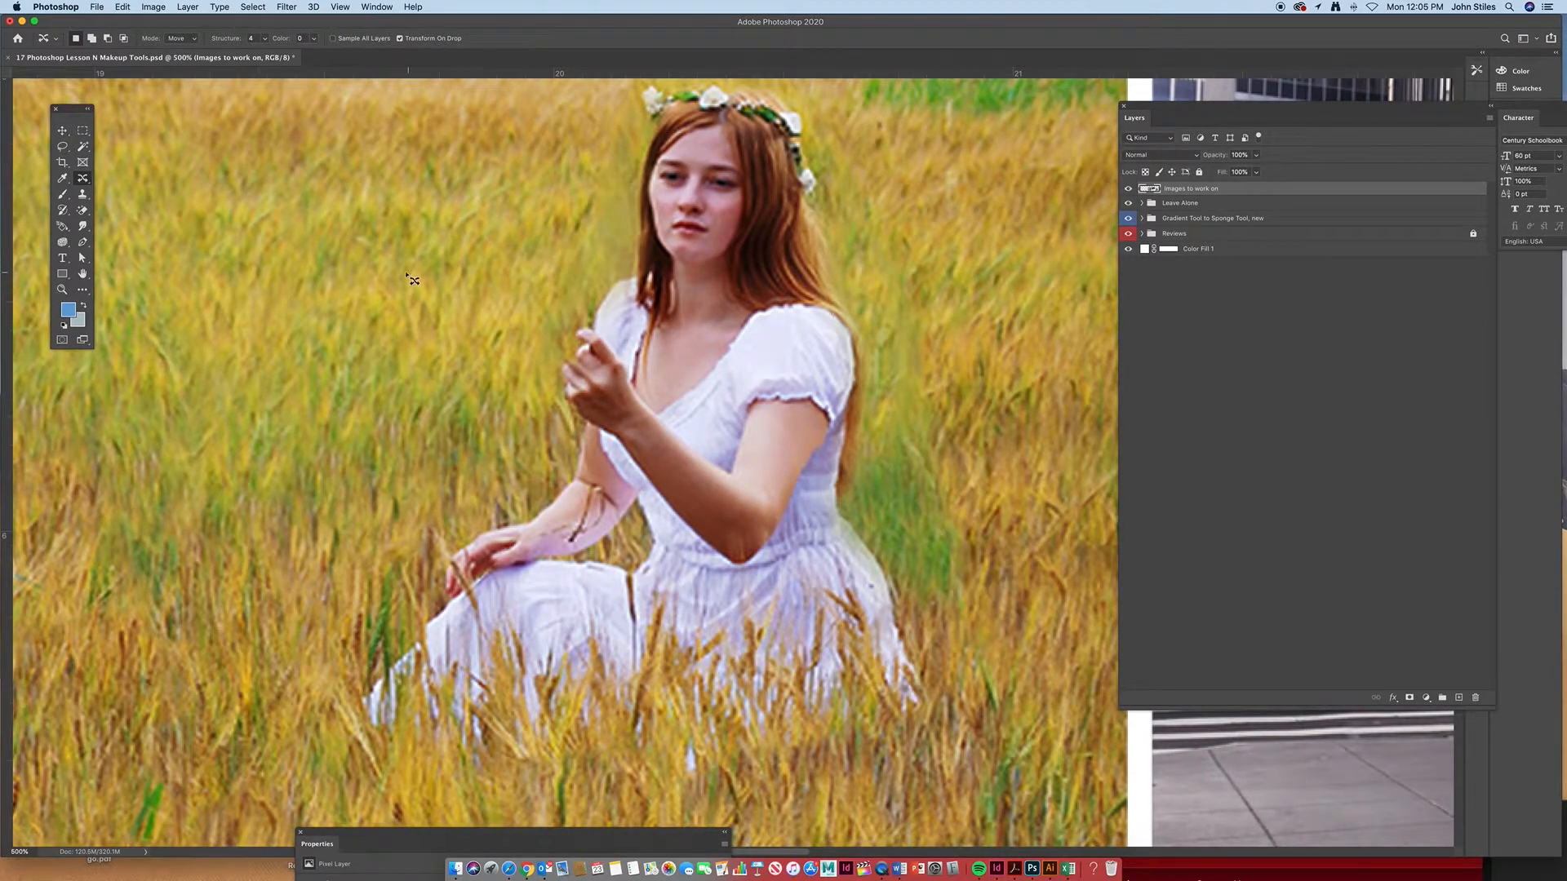
alt+click(713, 411)
alt+click(714, 411)
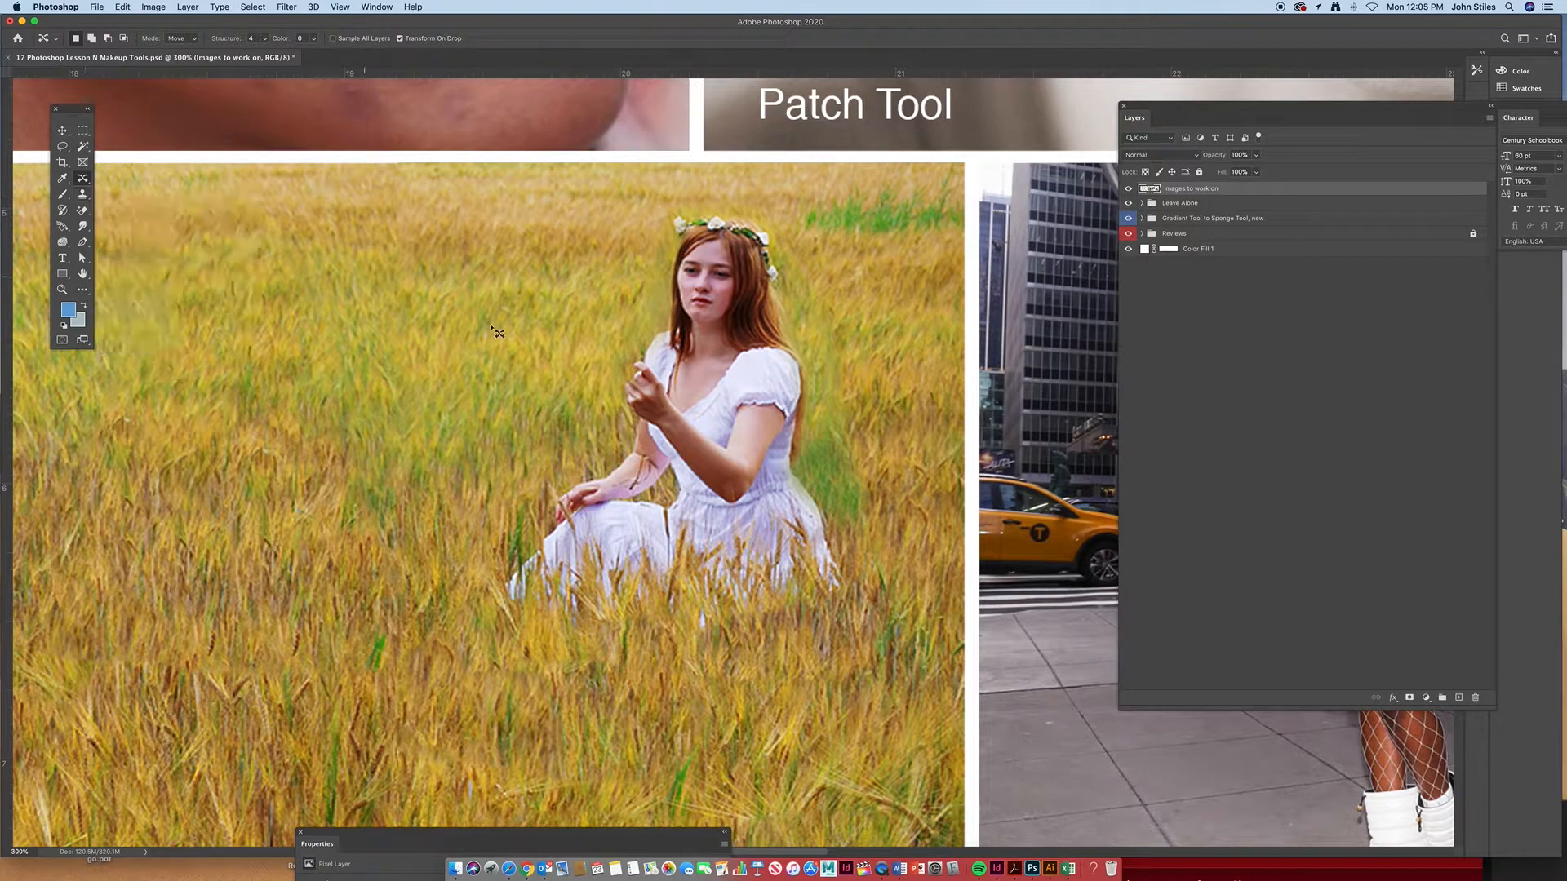
alt+click(749, 496)
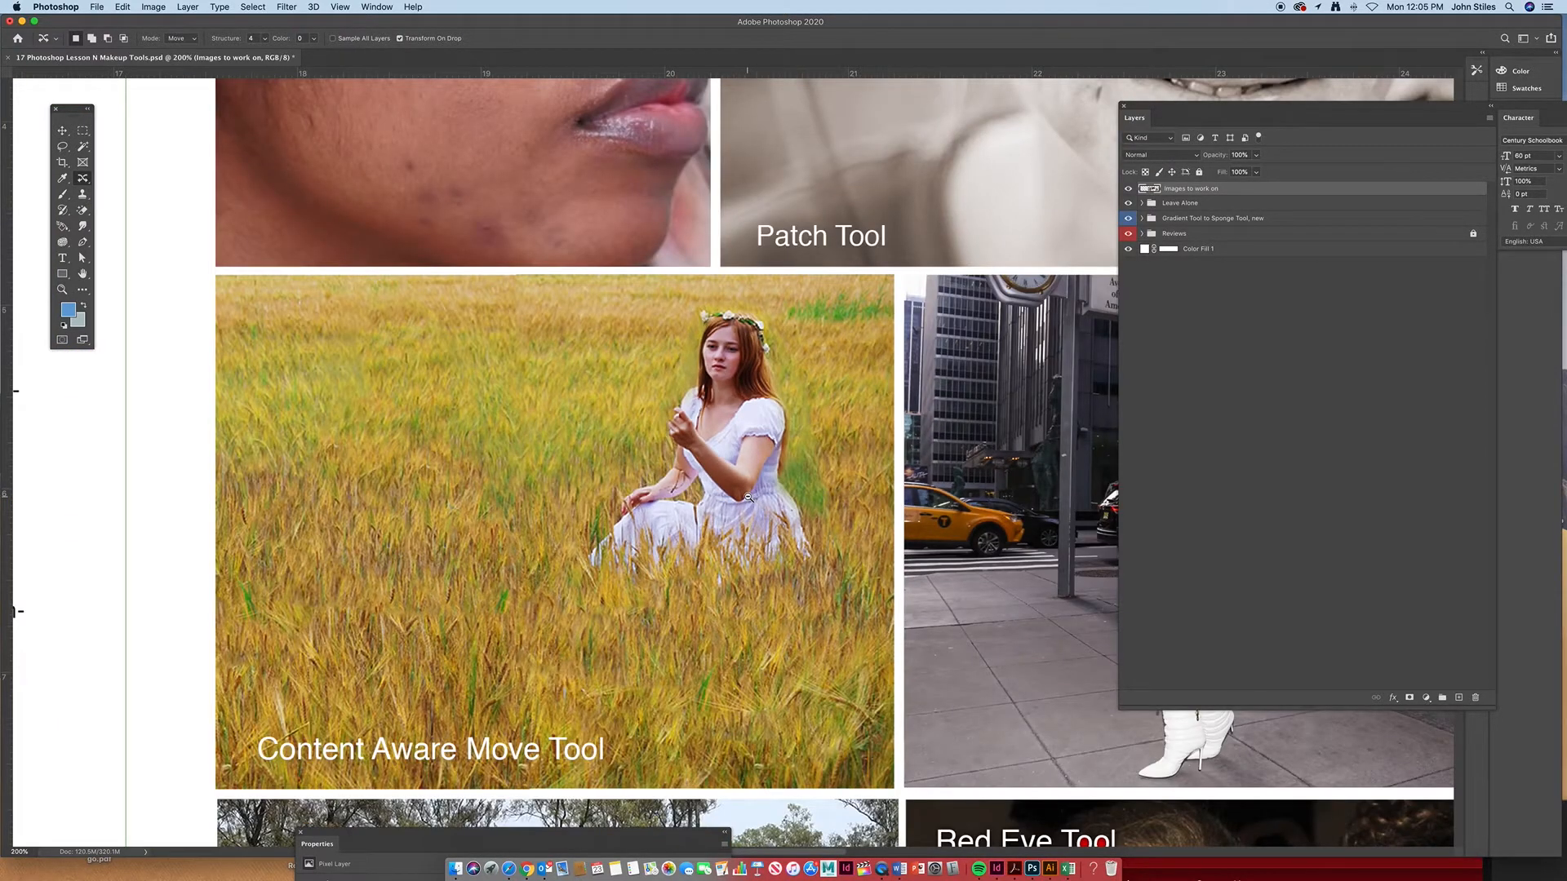
alt+click(748, 496)
drag(762, 516, 643, 447)
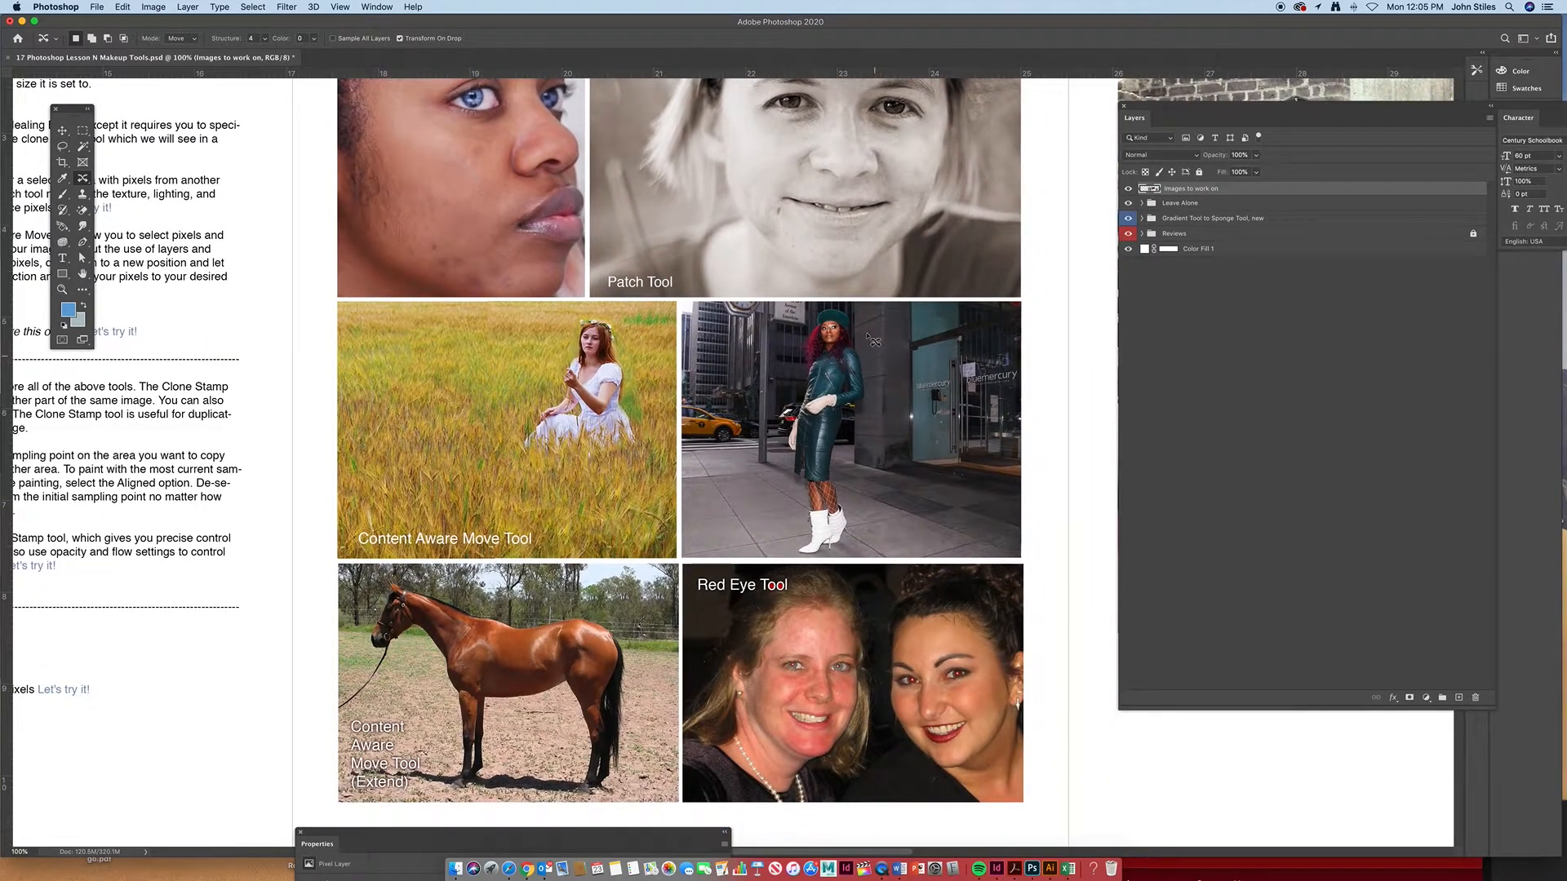
mouse_move(867, 317)
mouse_down()
mouse_move(821, 307)
mouse_move(798, 344)
mouse_move(768, 470)
mouse_up()
mouse_move(791, 548)
mouse_down()
mouse_move(859, 541)
mouse_move(856, 462)
mouse_move(882, 415)
mouse_move(867, 317)
mouse_up()
drag(838, 395, 943, 395)
click(506, 38)
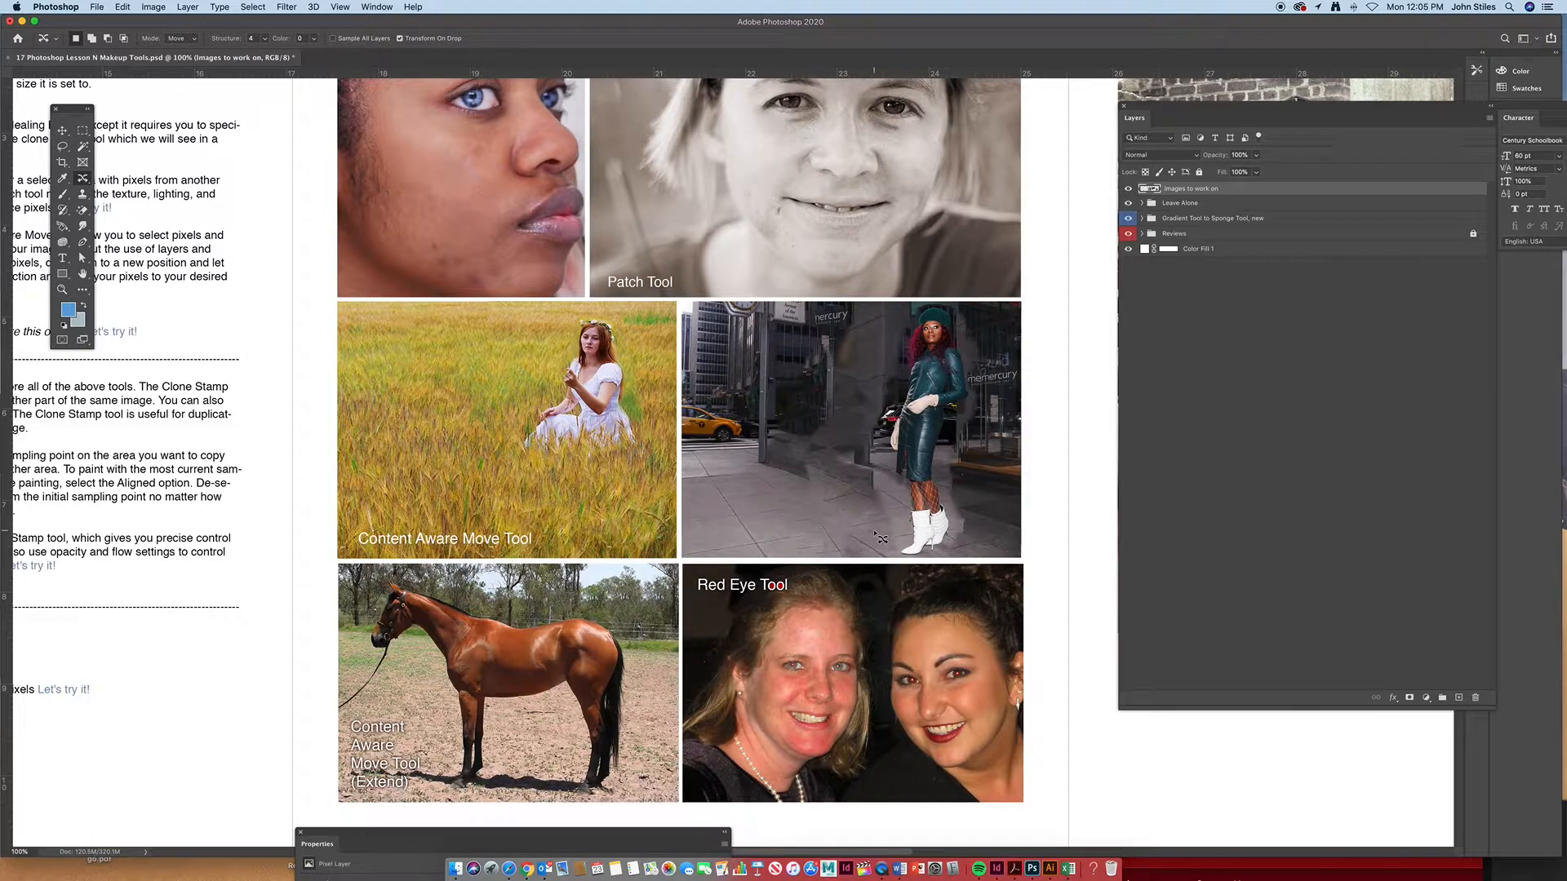
key(super+z)
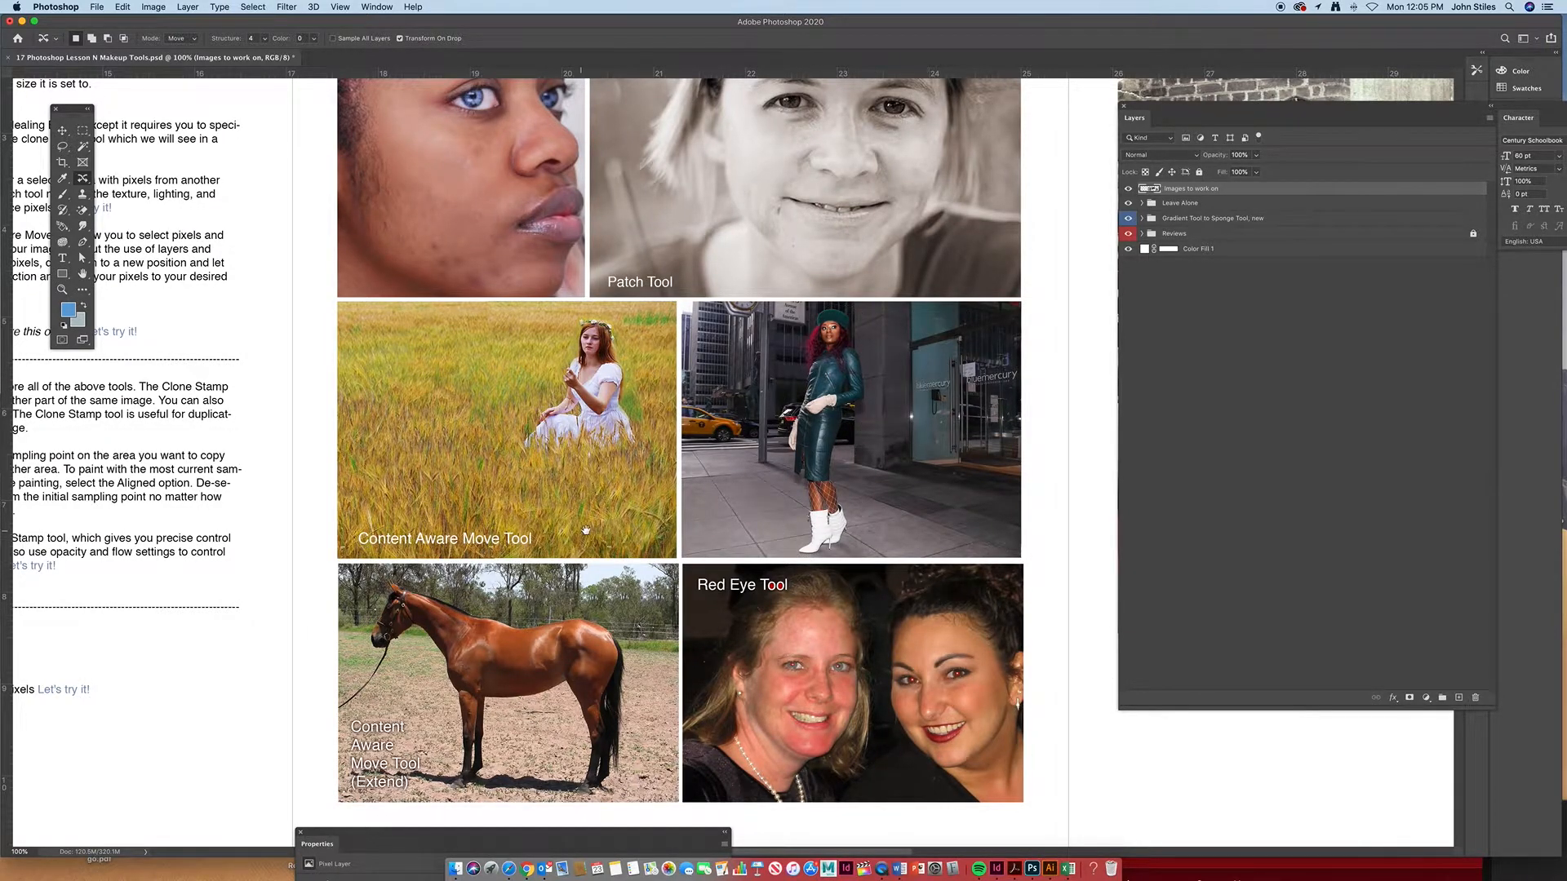
Set the Content-Aware Move Tool's mode to Extend and outline the horse's hindquarters, hind legs and tail as a selection
scroll(526, 321, left, 5)
scroll(527, 321, down, 1)
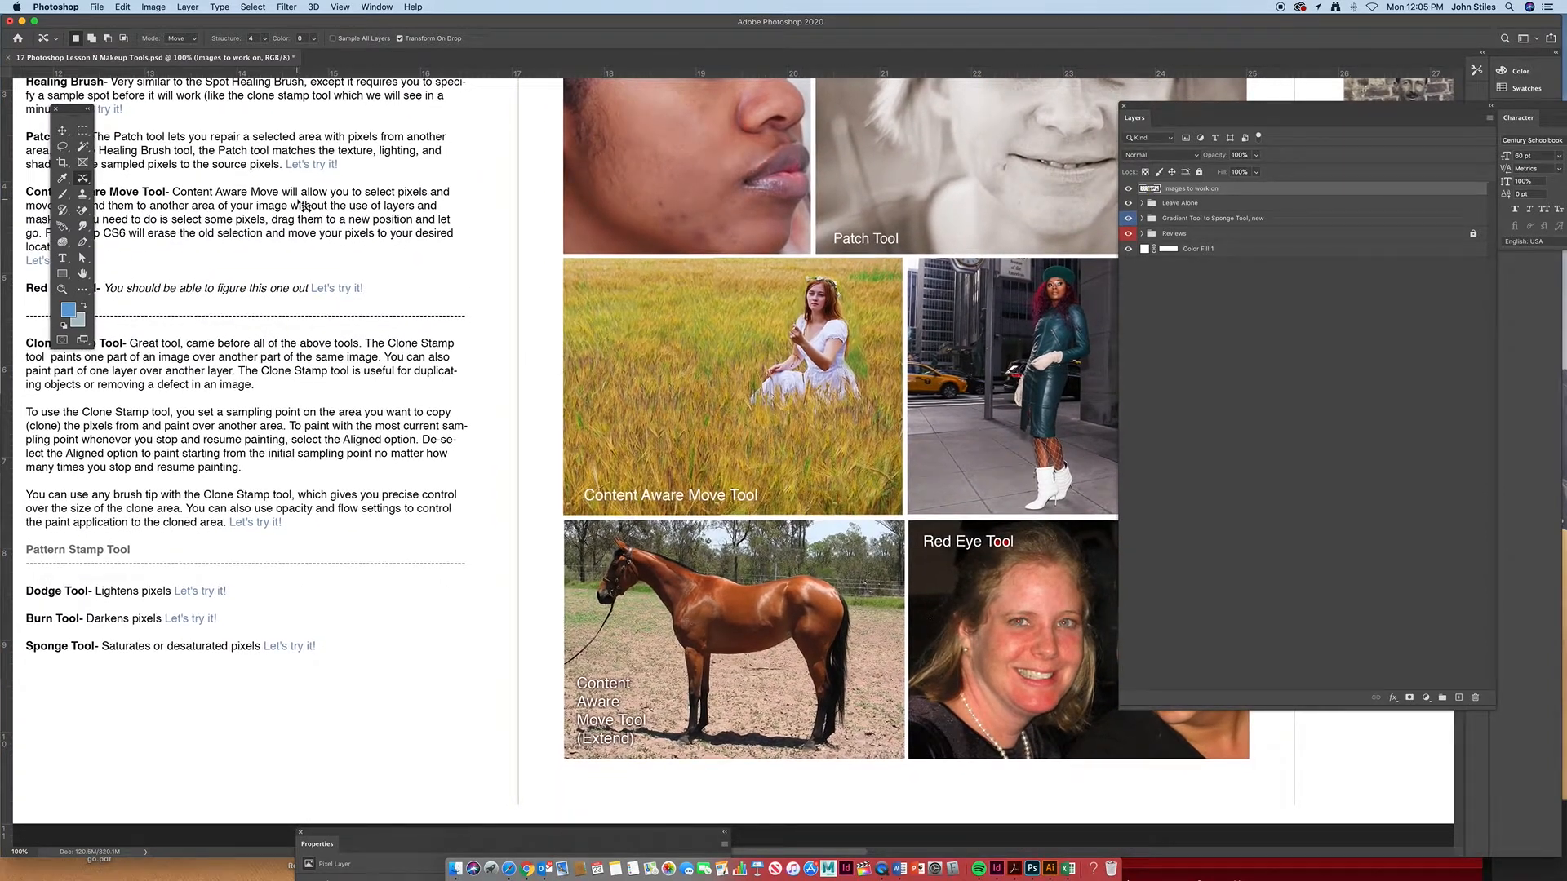
click(196, 40)
click(187, 48)
scroll(826, 585, up, 1)
scroll(825, 490, up, 1)
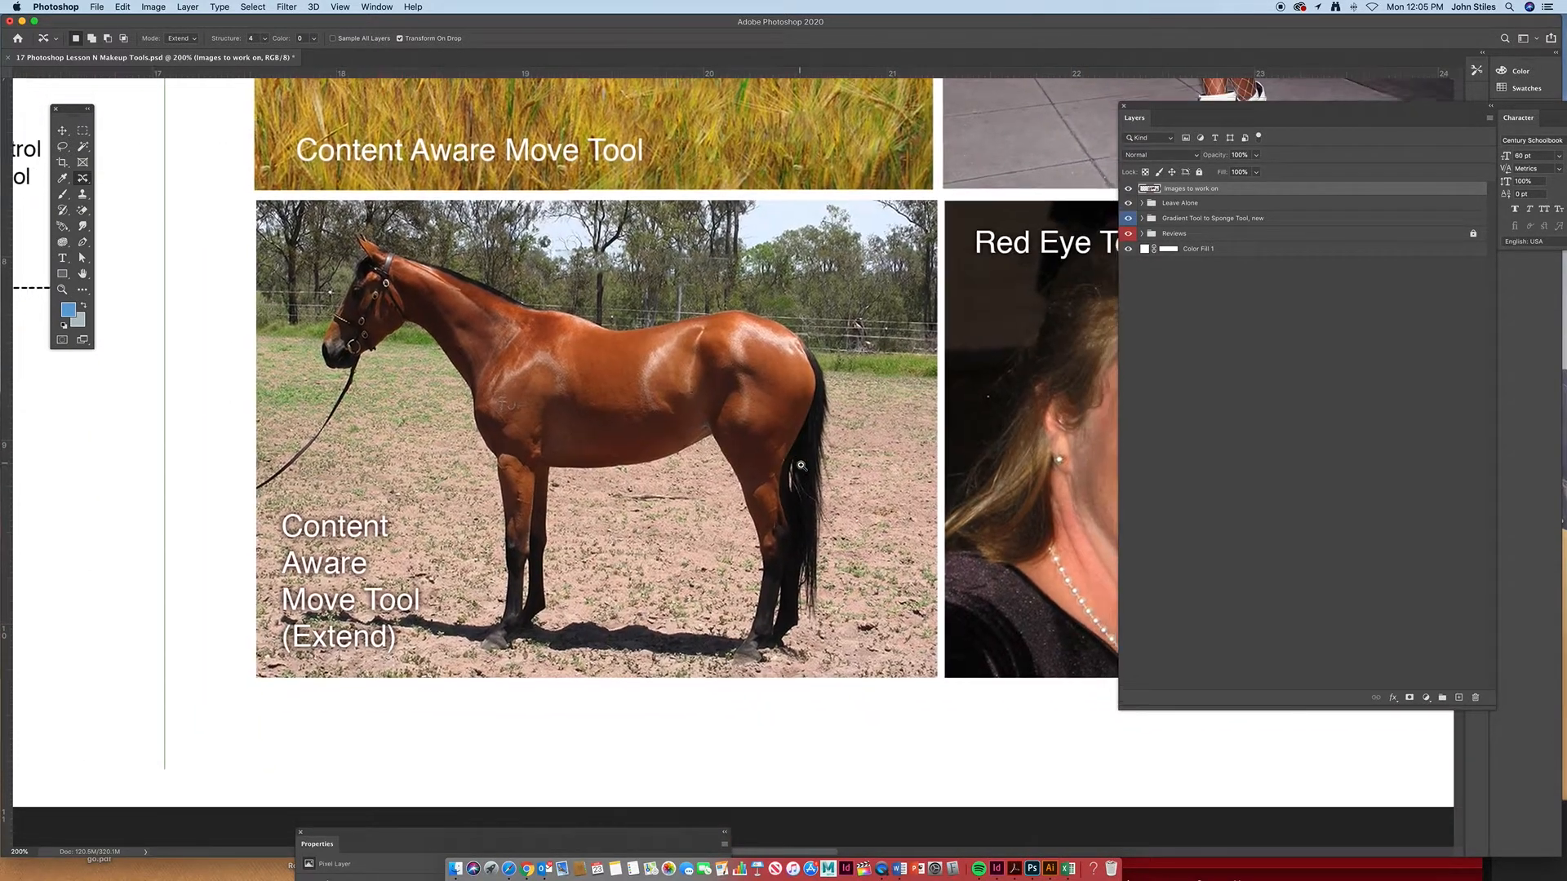
mouse_move(697, 210)
mouse_down()
mouse_move(614, 245)
mouse_move(578, 340)
mouse_move(573, 430)
mouse_move(607, 492)
mouse_move(691, 494)
mouse_move(721, 560)
mouse_move(736, 646)
mouse_move(698, 737)
mouse_move(714, 774)
mouse_move(842, 783)
mouse_move(887, 760)
mouse_move(923, 694)
mouse_move(944, 319)
mouse_move(894, 250)
mouse_move(822, 213)
mouse_move(767, 195)
mouse_move(702, 214)
mouse_up()
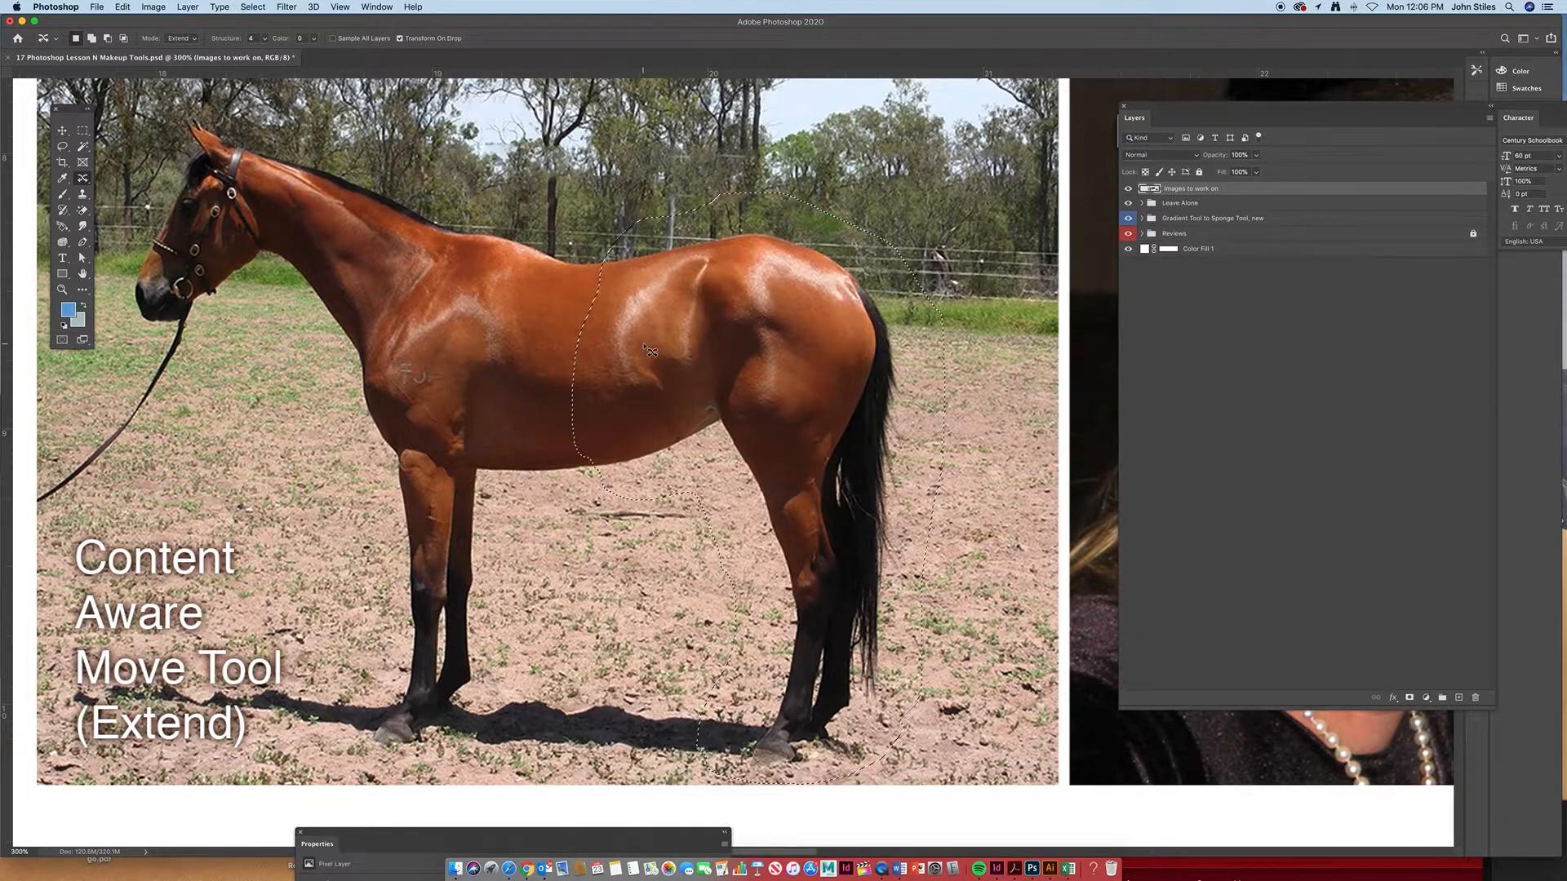
Try to extend the horse's body by shifting the selected hindquarters about 0.3 in to the right, and undo it
drag(659, 347, 726, 341)
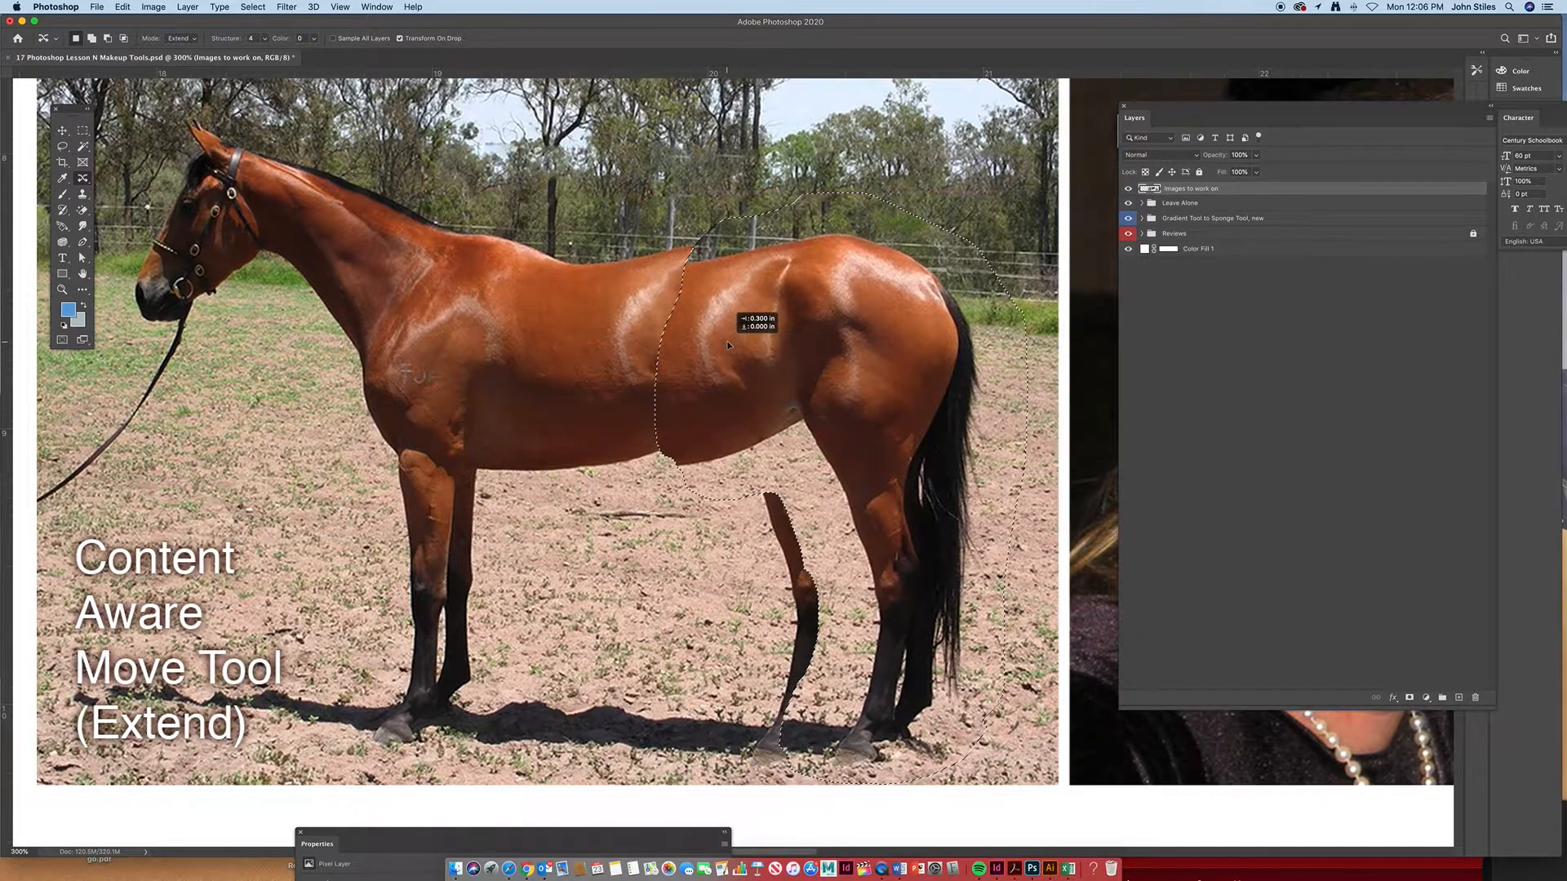
click(506, 38)
key(super+d)
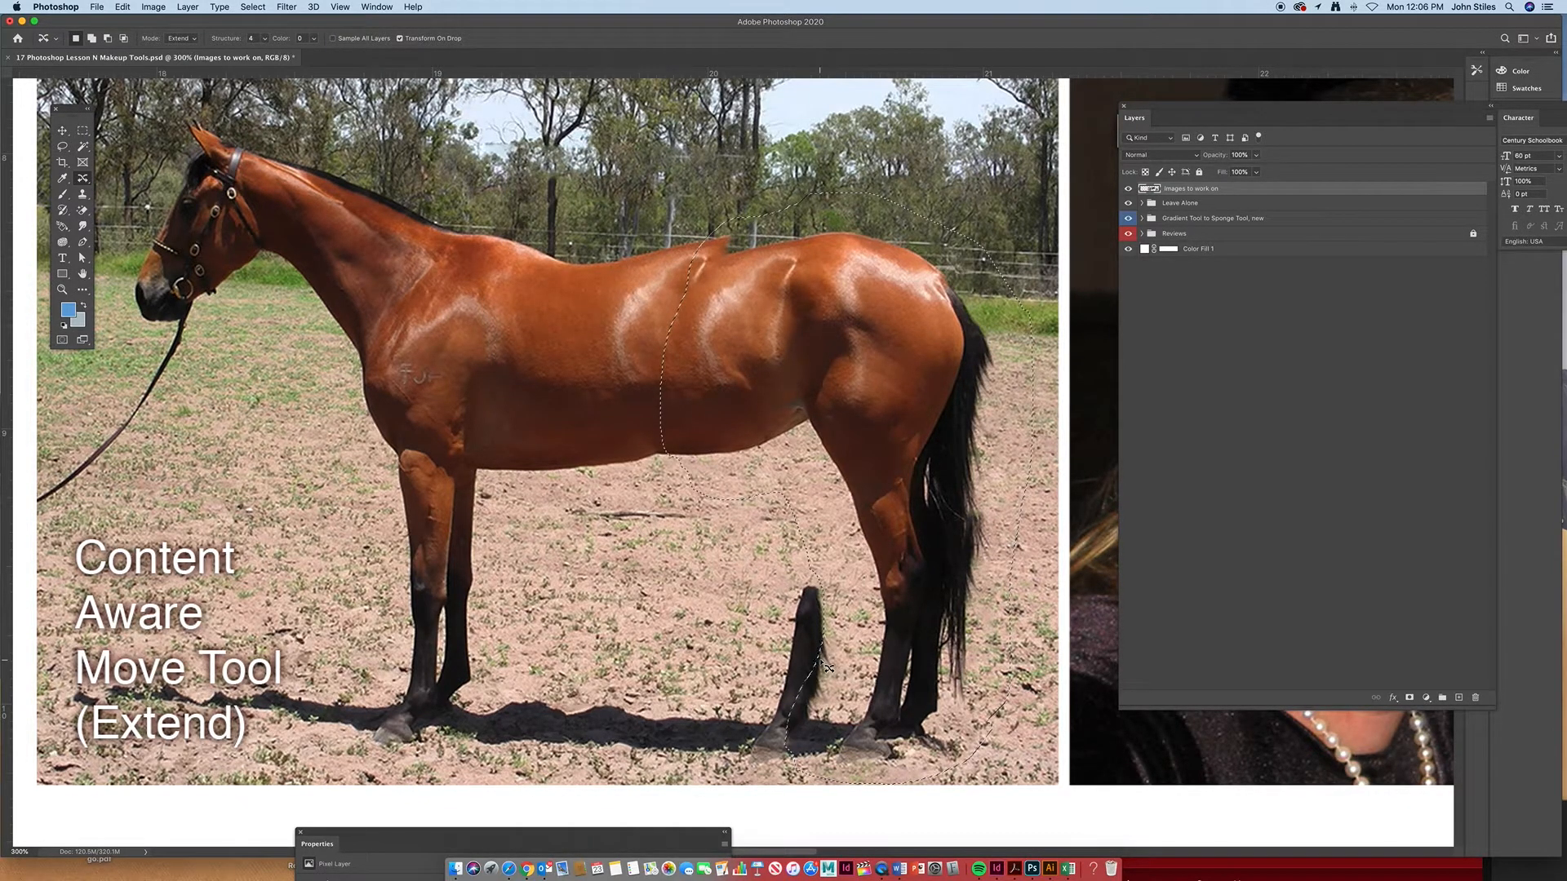
key(super+z)
key(super+z)
Lengthen the horse's body slightly by extending the selected hindquarters a short distance to the right, and deselect
drag(663, 386, 710, 383)
click(506, 40)
key(super+d)
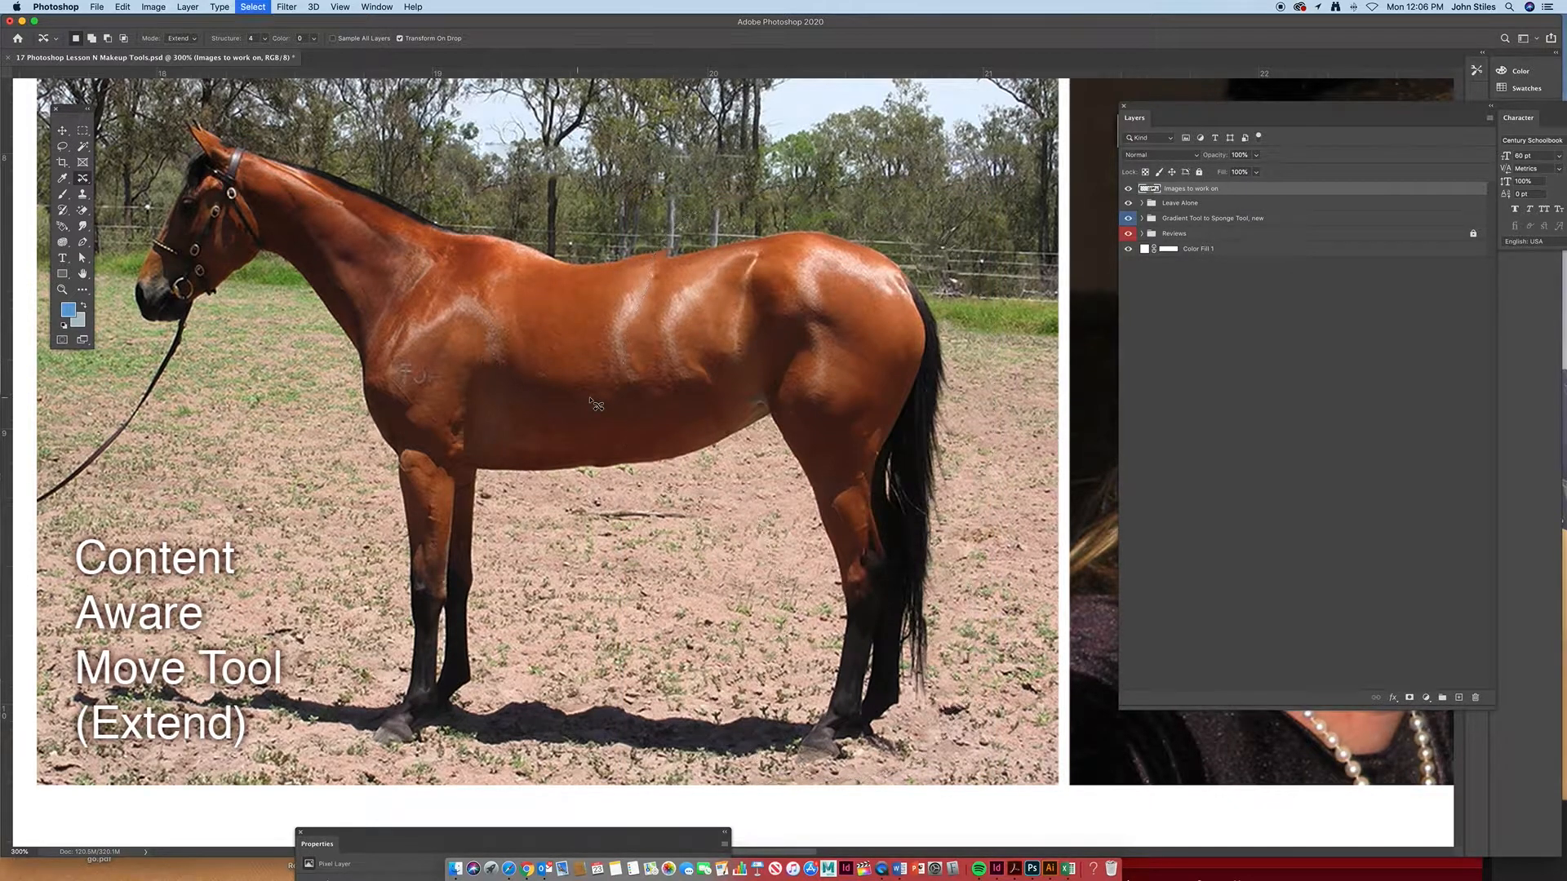
Switch to the Red Eye Tool for the photo of the two smiling women
alt+super+click(724, 376)
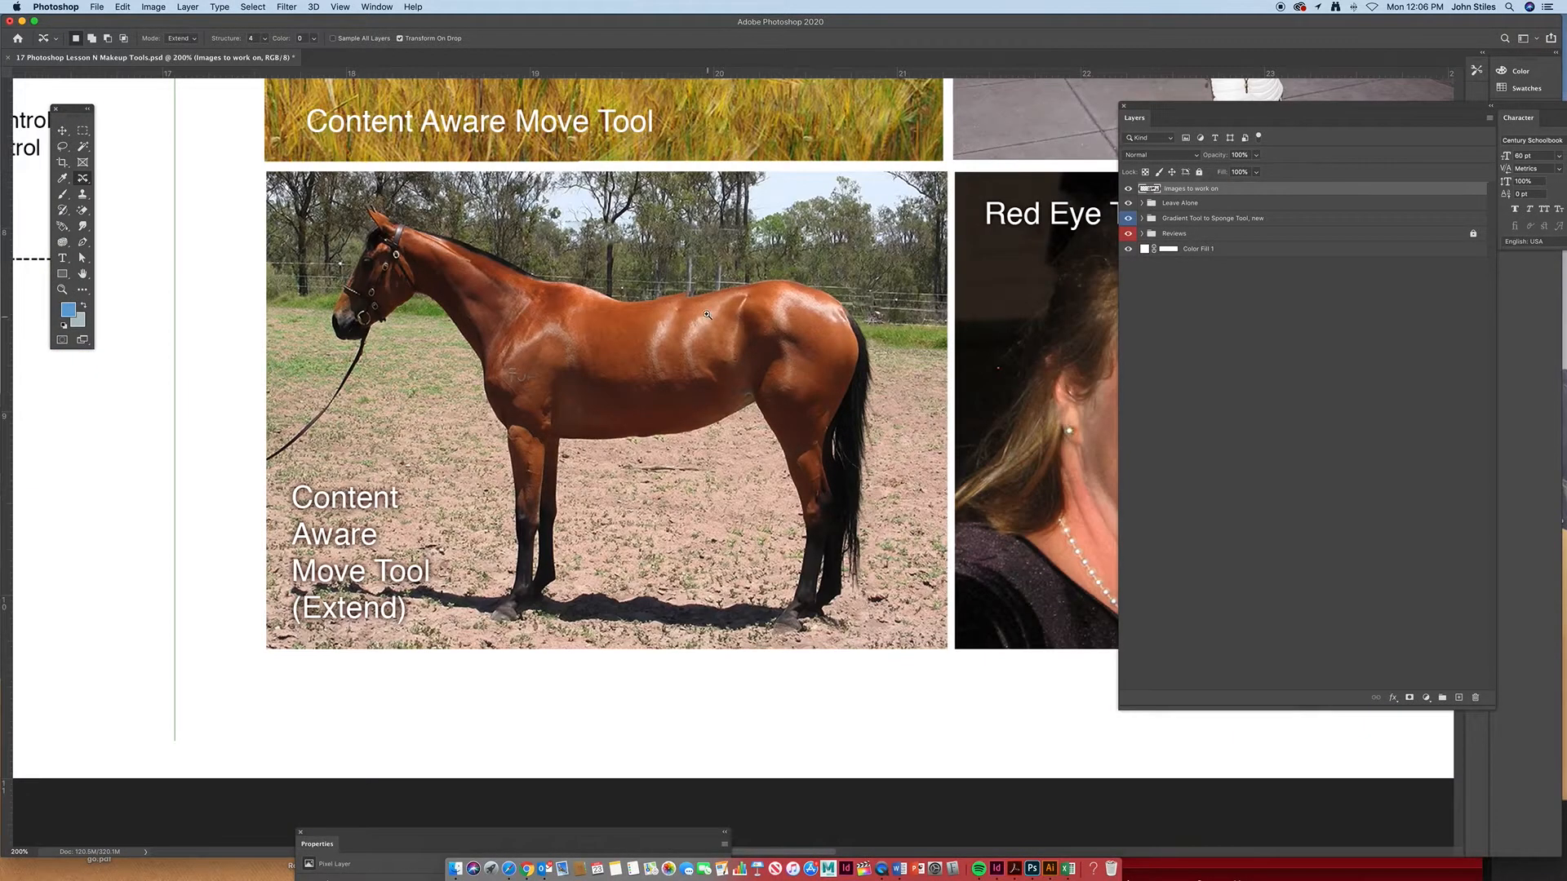
click(706, 315)
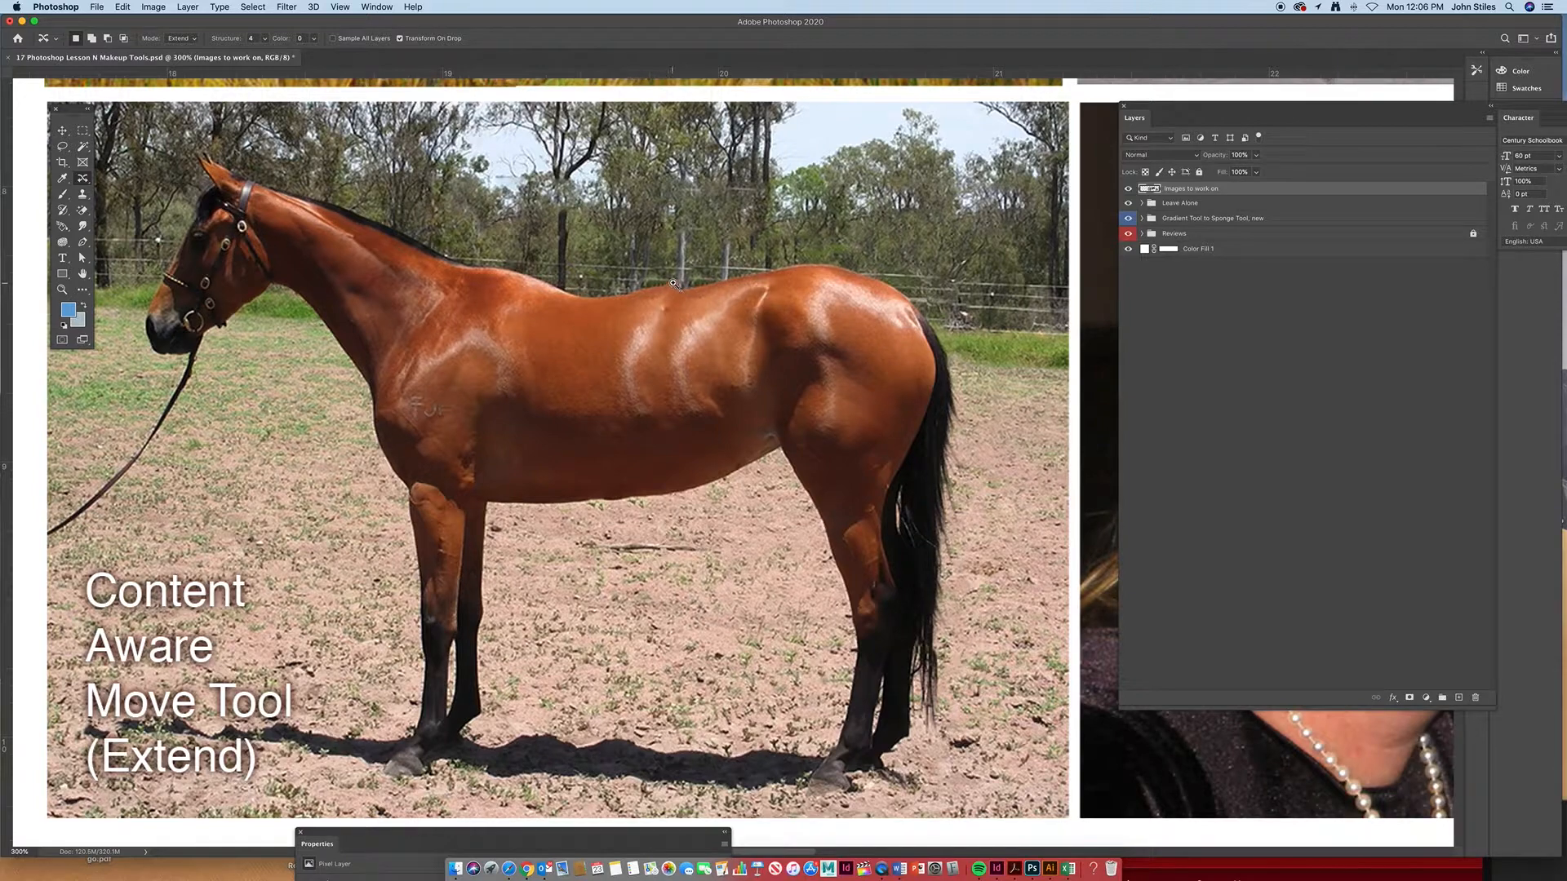
alt+super+click(810, 494)
alt+super+click(750, 503)
alt+super+click(755, 510)
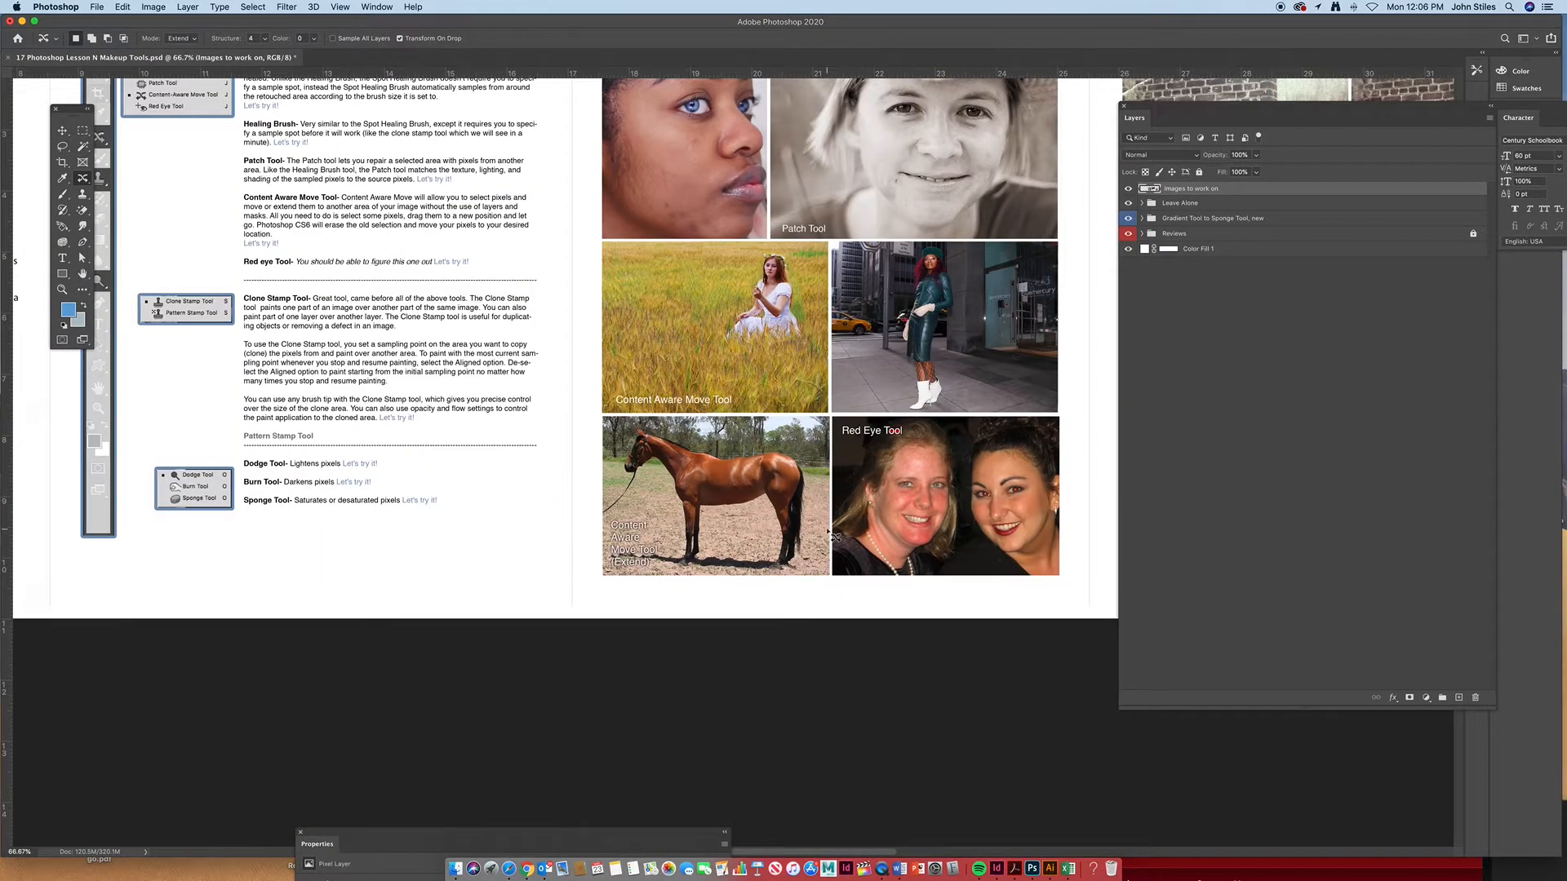
scroll(761, 412, up, 5)
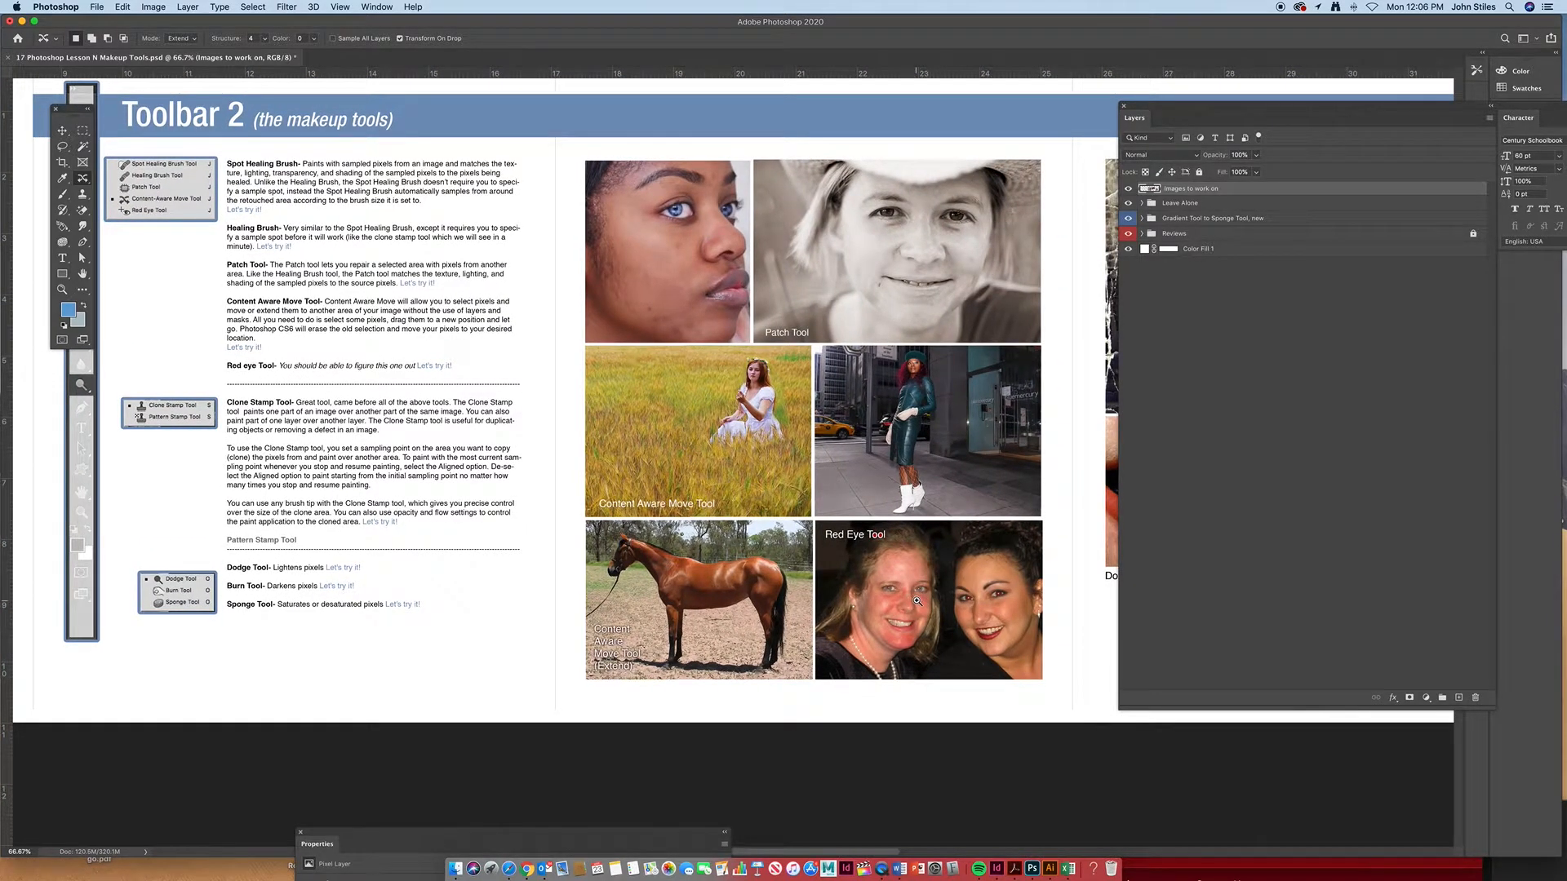
drag(916, 602, 770, 496)
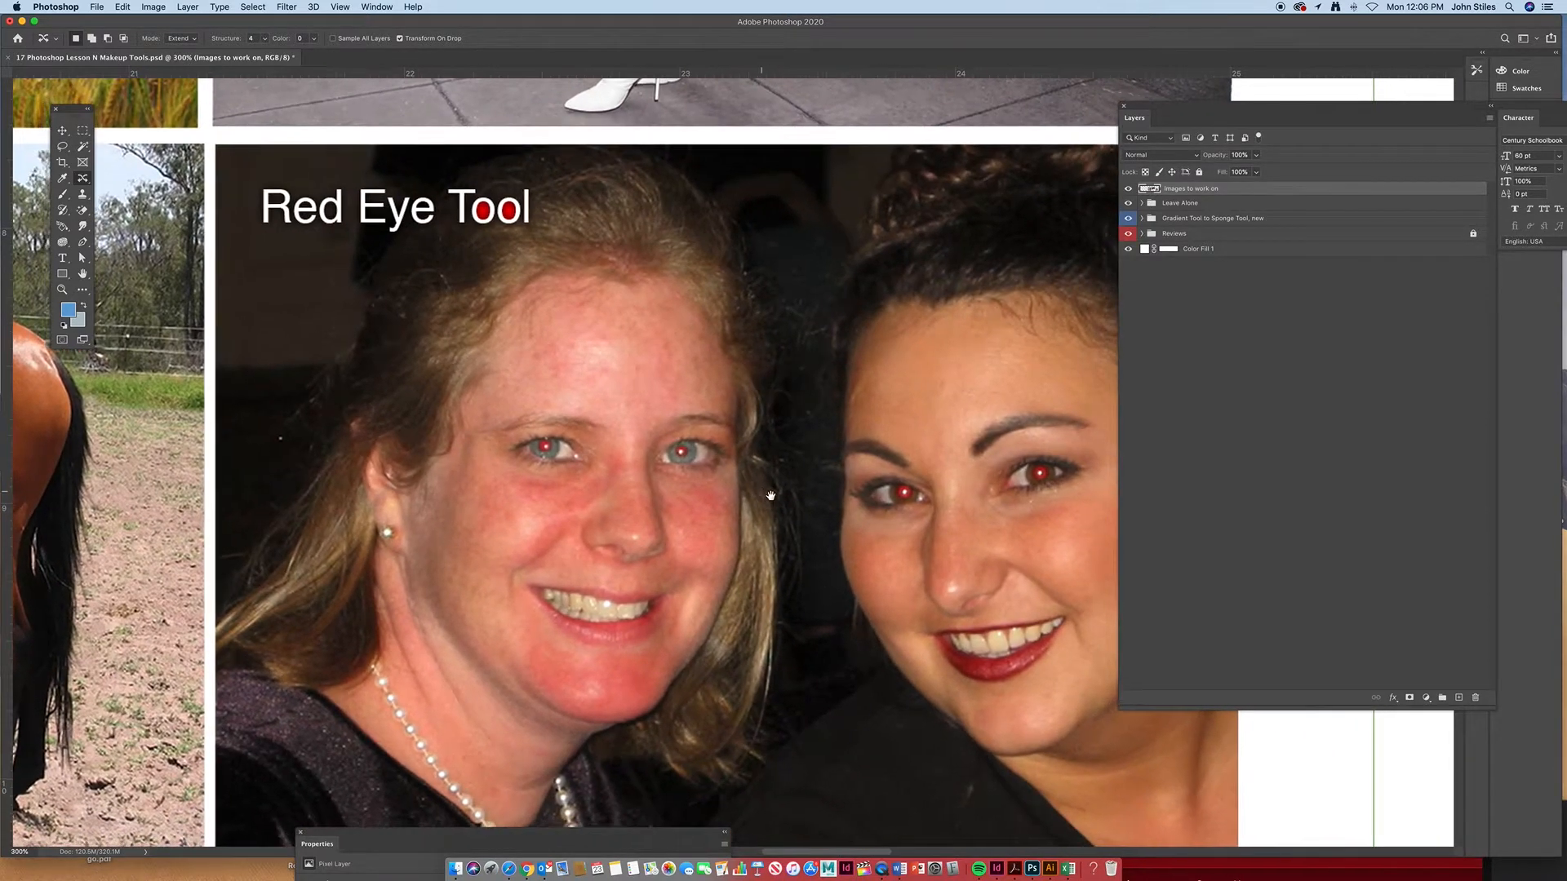
right_click(82, 178)
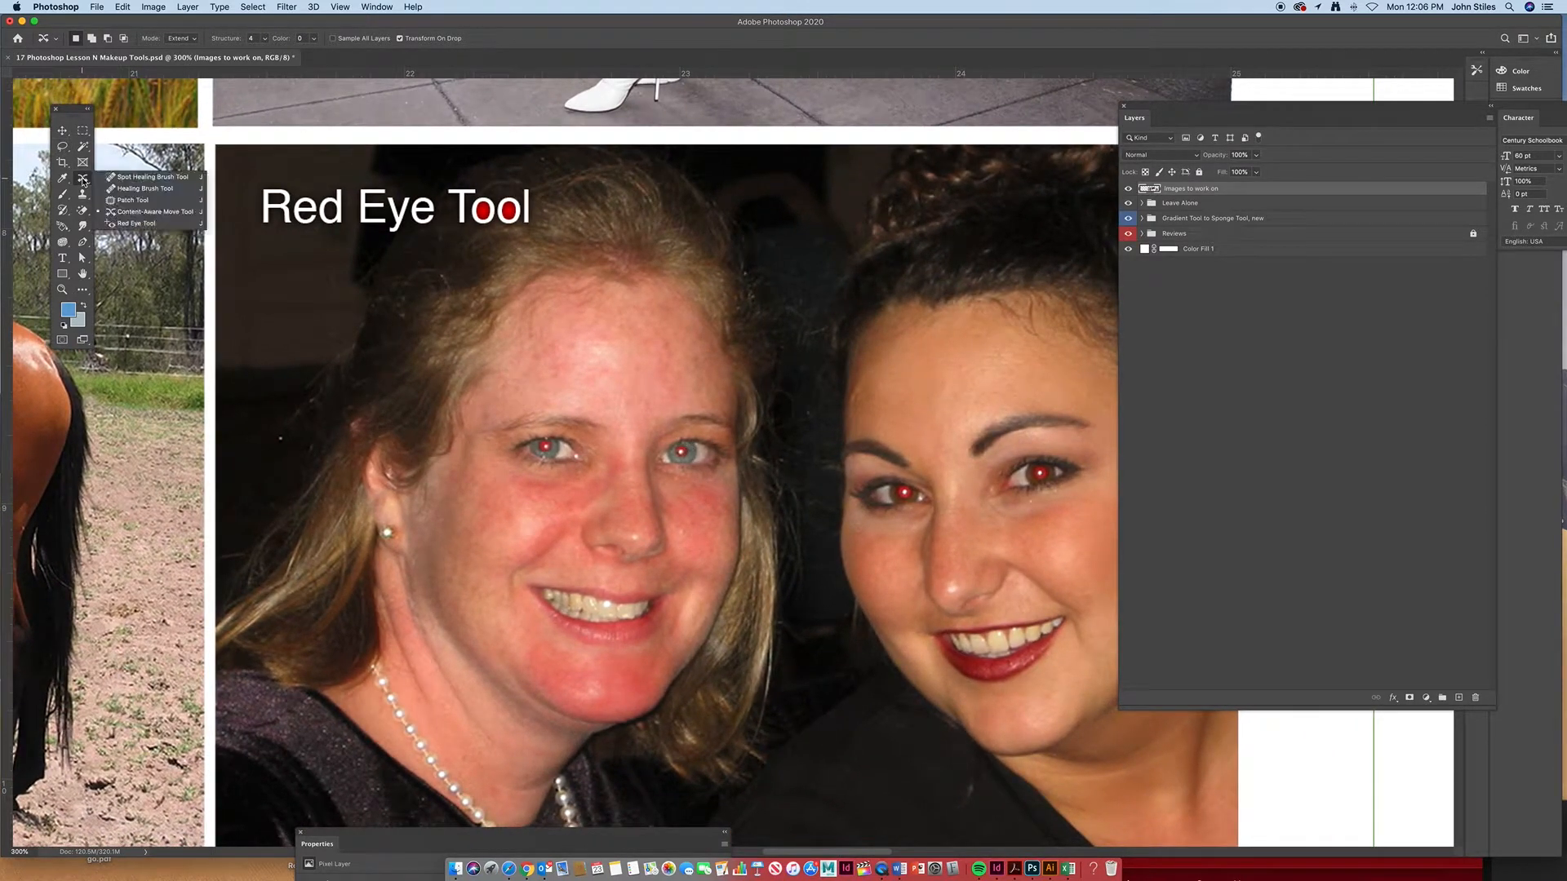
click(134, 223)
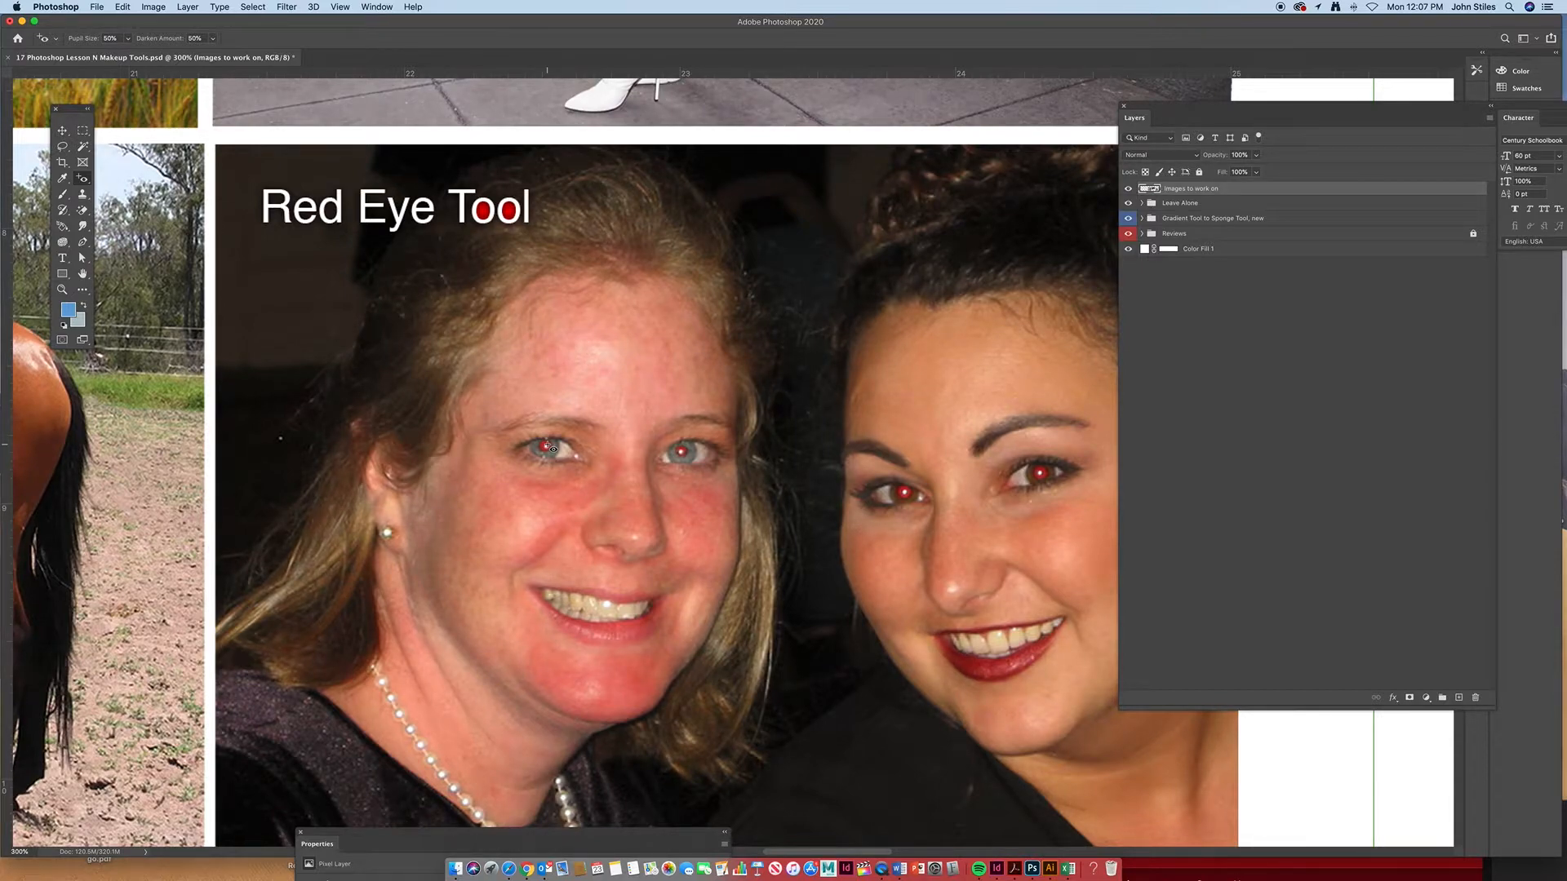
Remove the red from both women's pupils and from the red lettering in the photo's "Red Eye Tool" caption
click(687, 452)
click(904, 492)
click(1041, 473)
click(485, 209)
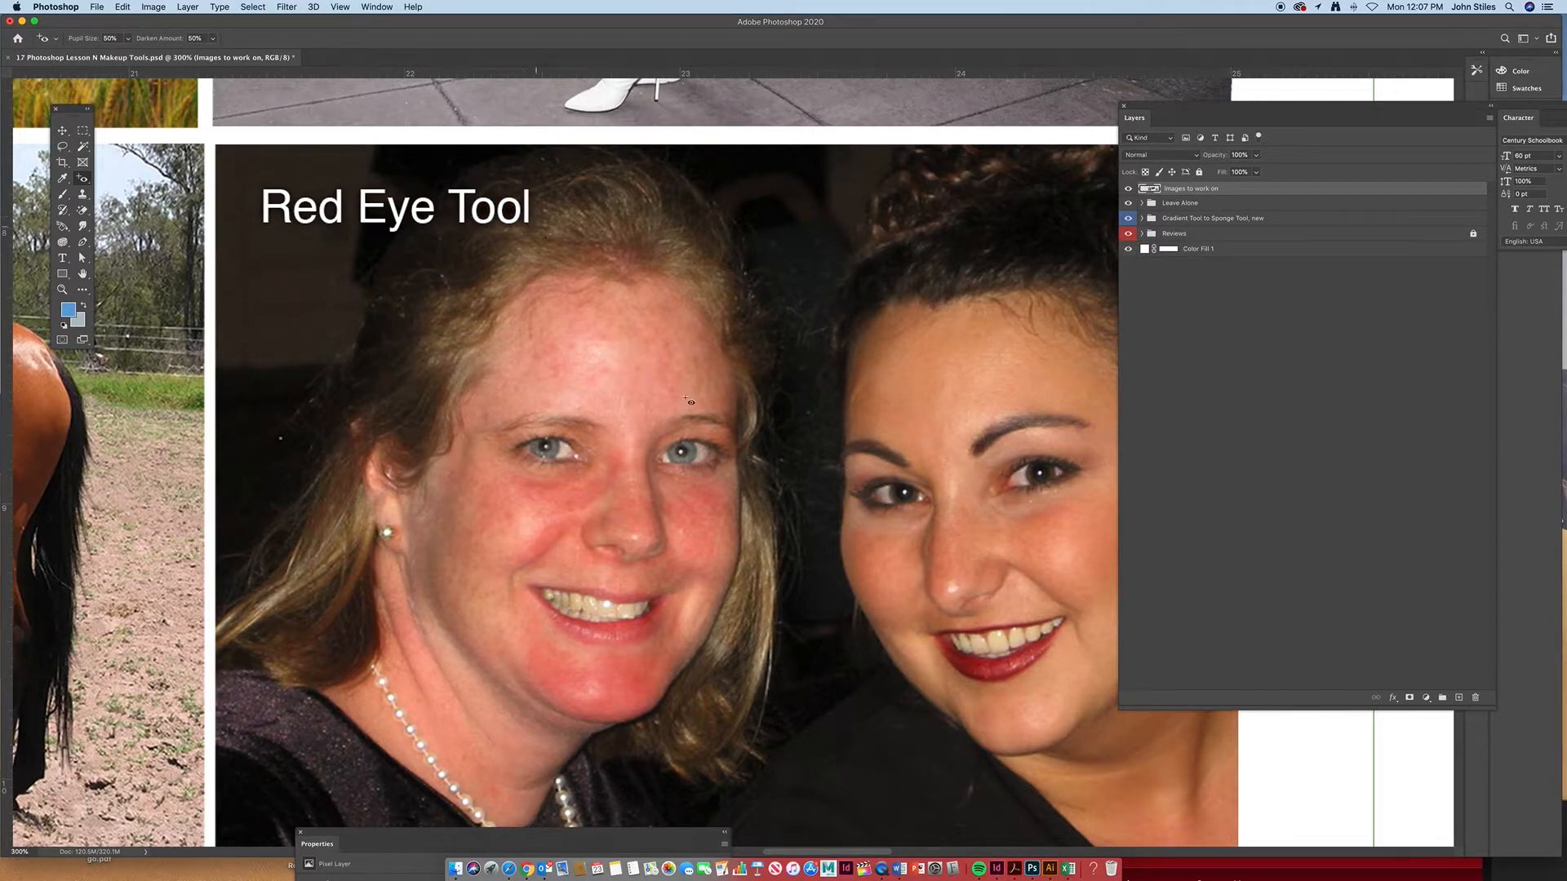
Review the retouched sample images and read the Clone Stamp Tool section of the lesson page
alt+click(753, 473)
alt+click(753, 473)
alt+click(753, 473)
alt+click(754, 473)
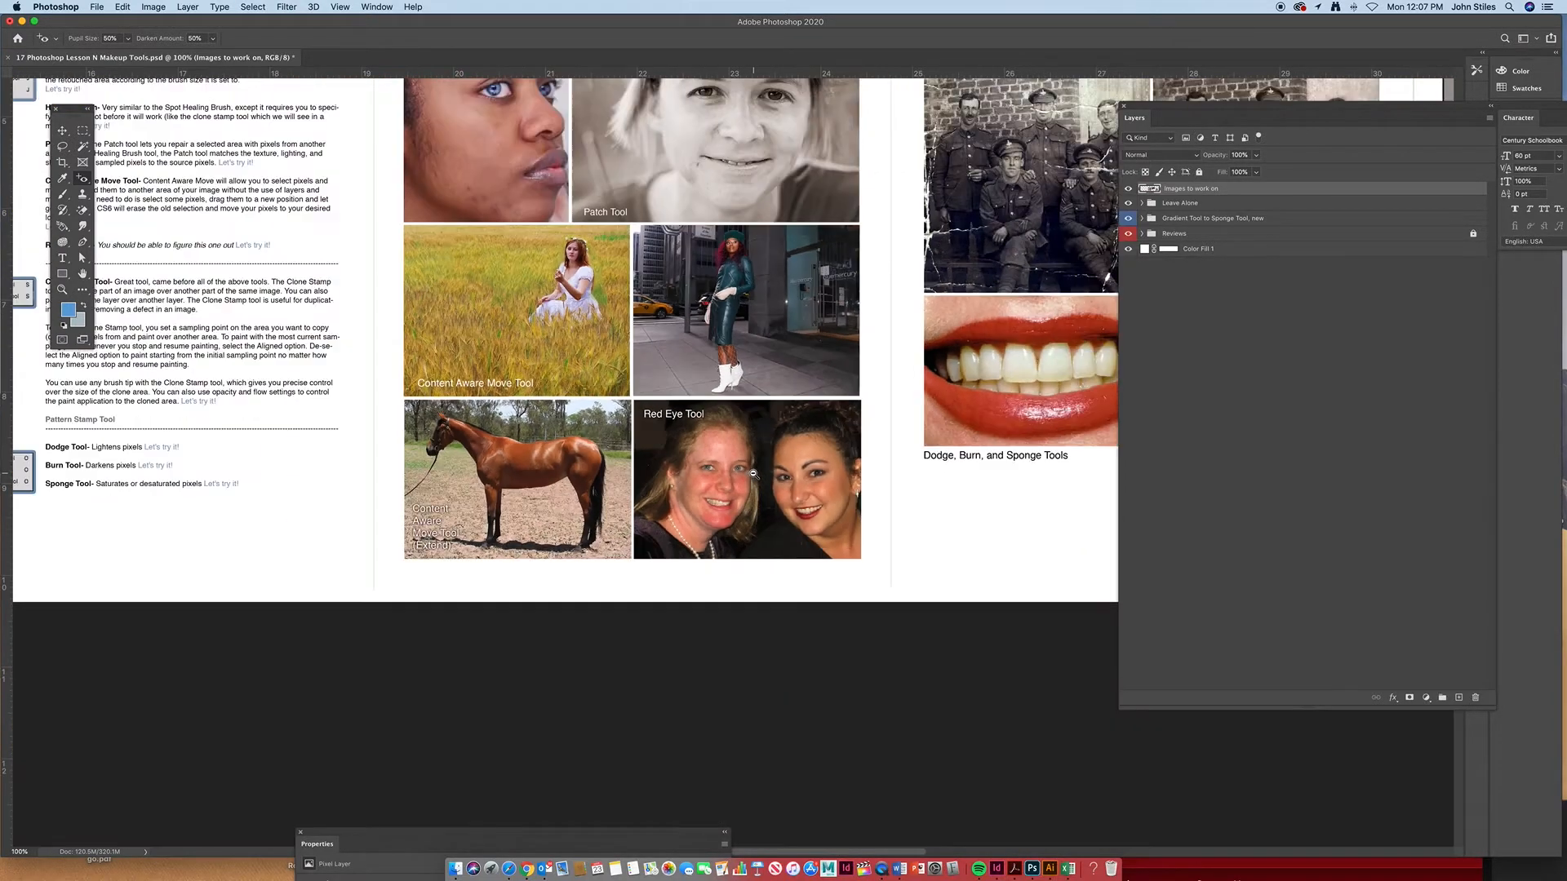
alt+click(753, 473)
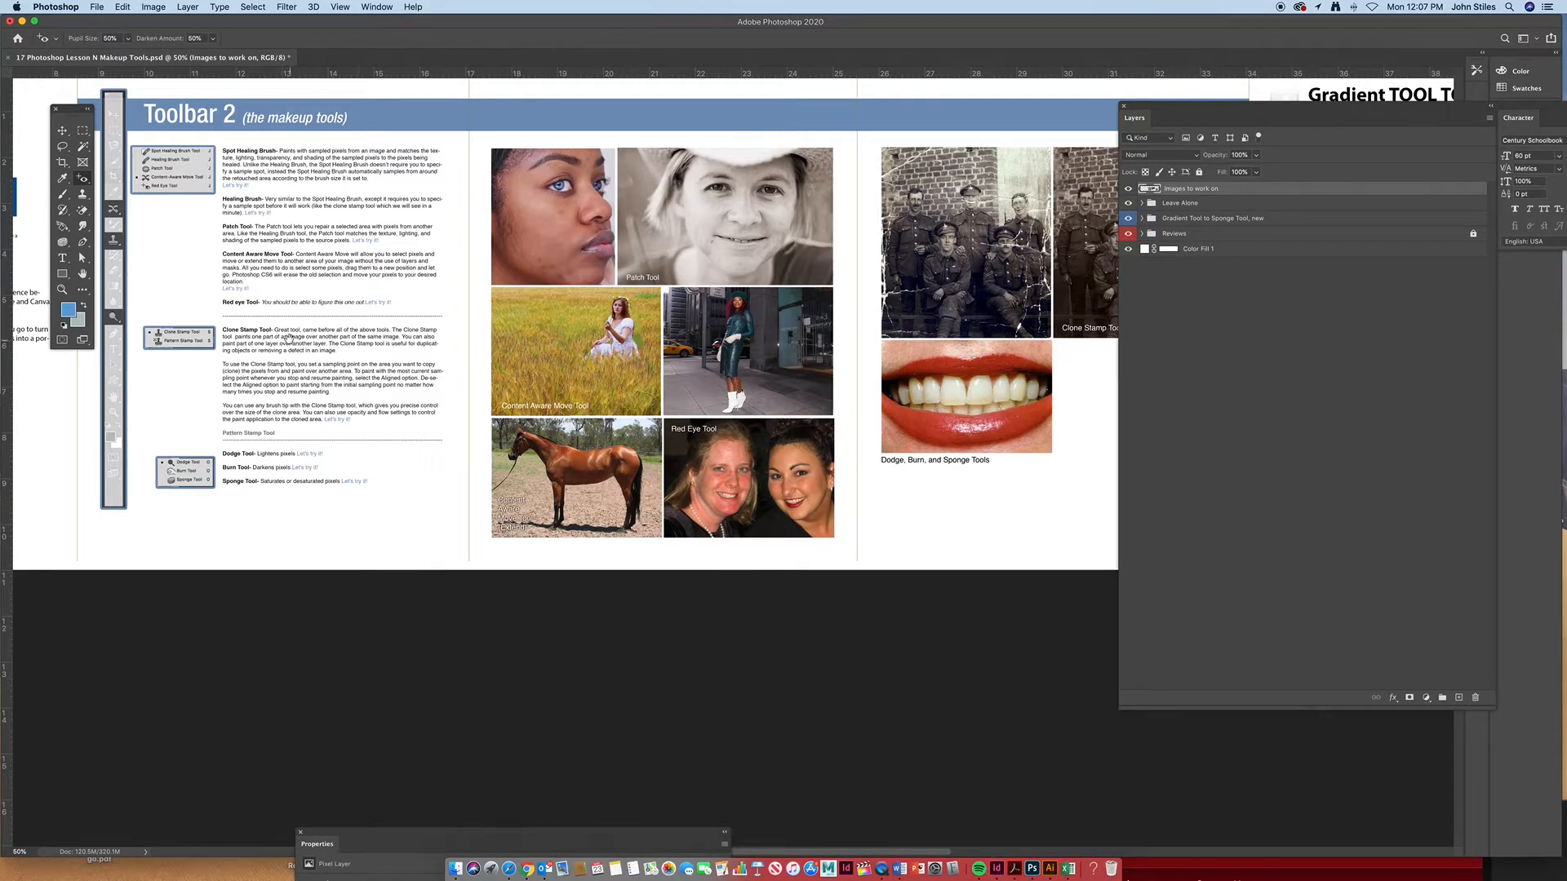
scroll(290, 339, up, 2)
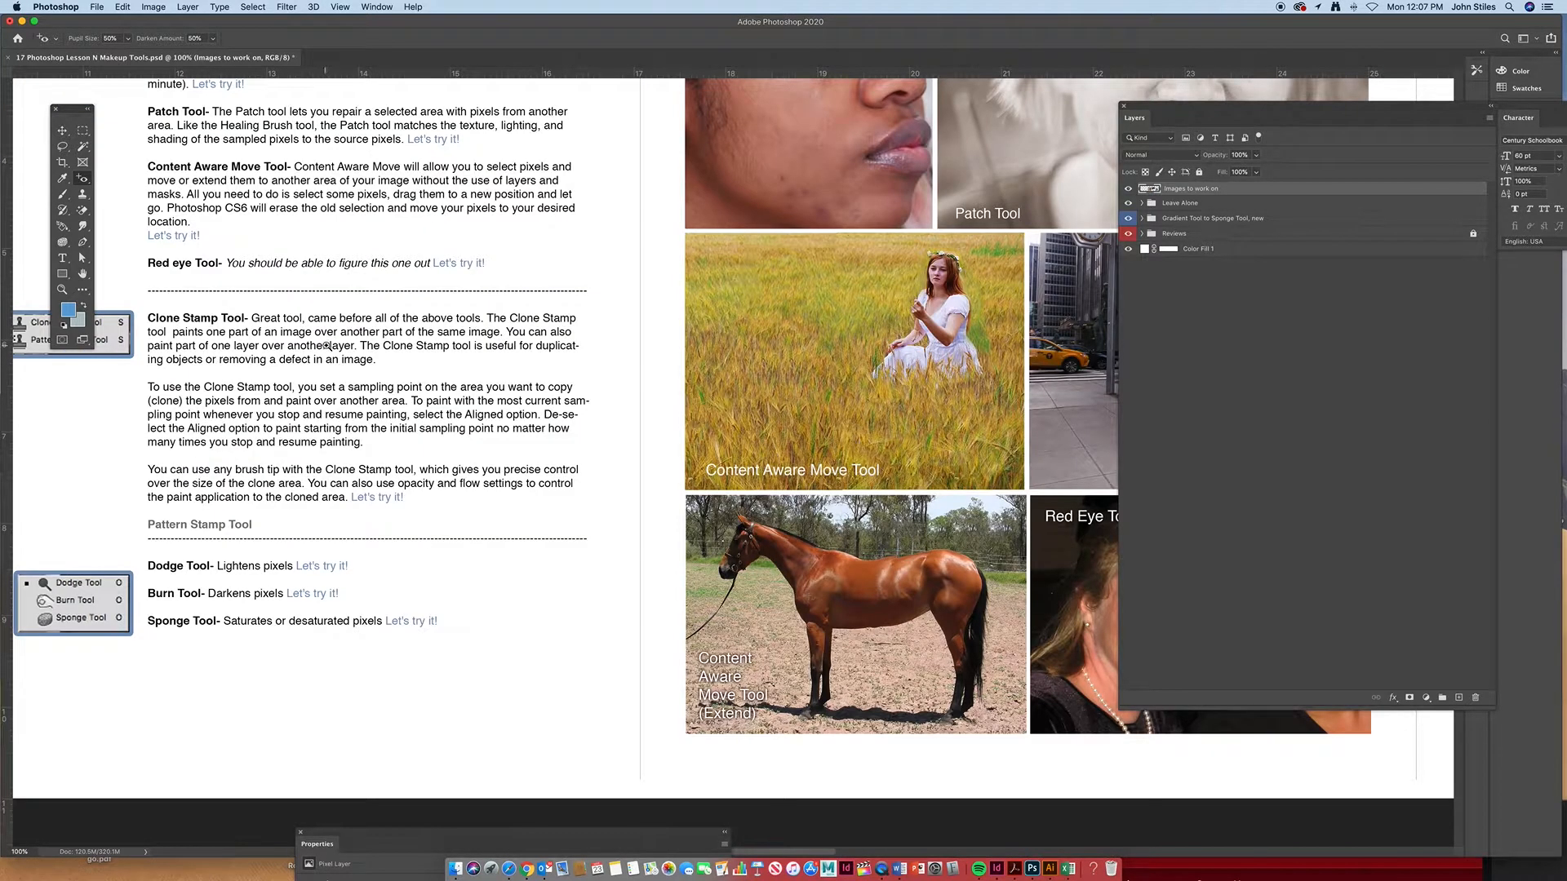
scroll(946, 336, up, 2)
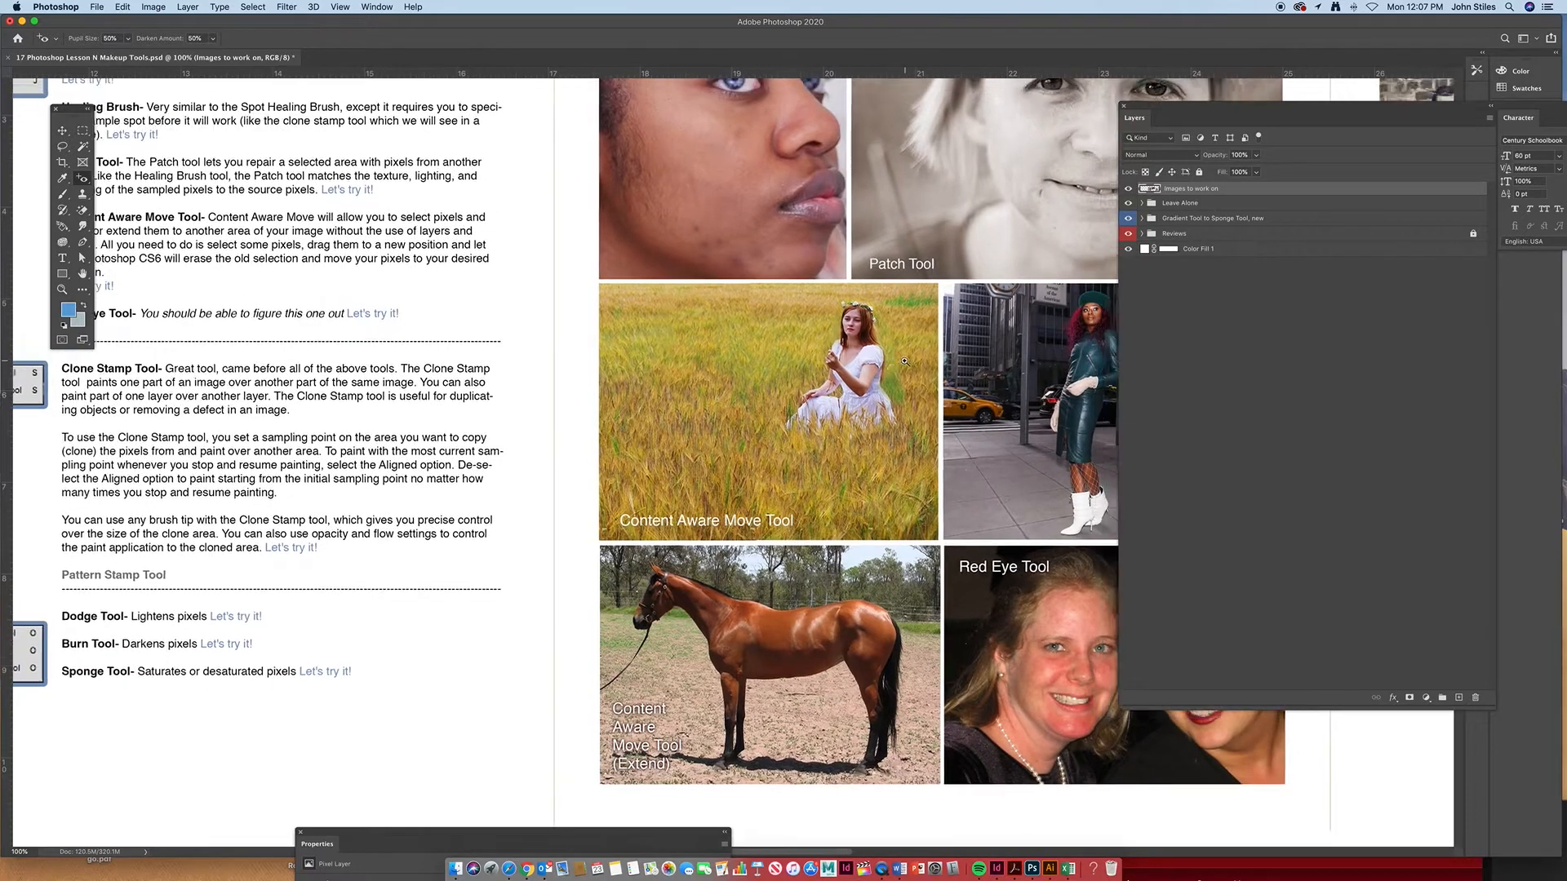
scroll(946, 349, up, 5)
scroll(947, 349, right, 5)
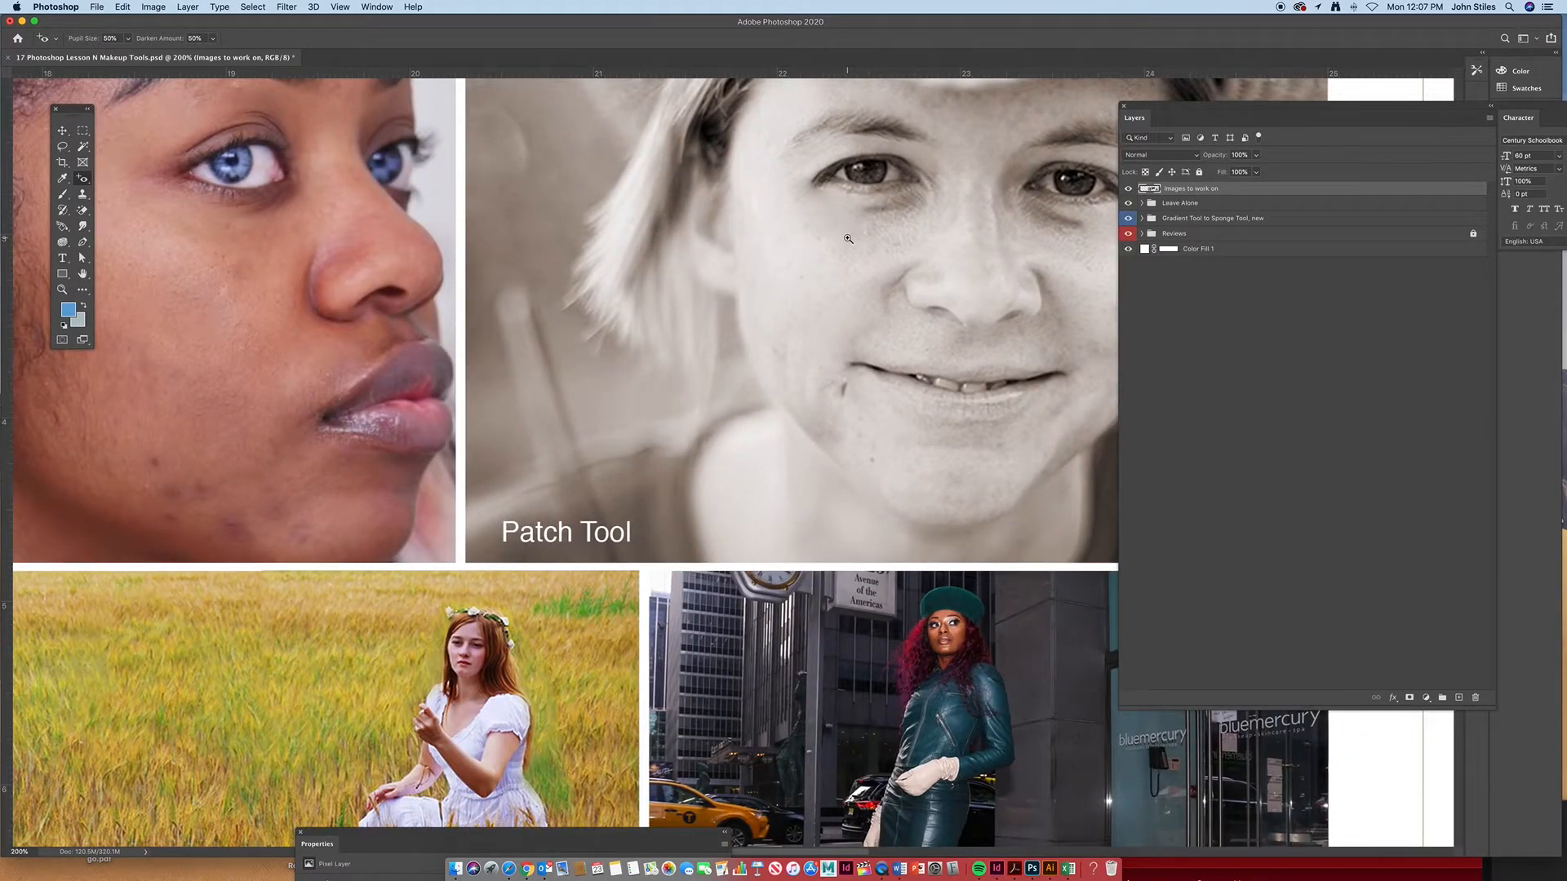
click(849, 238)
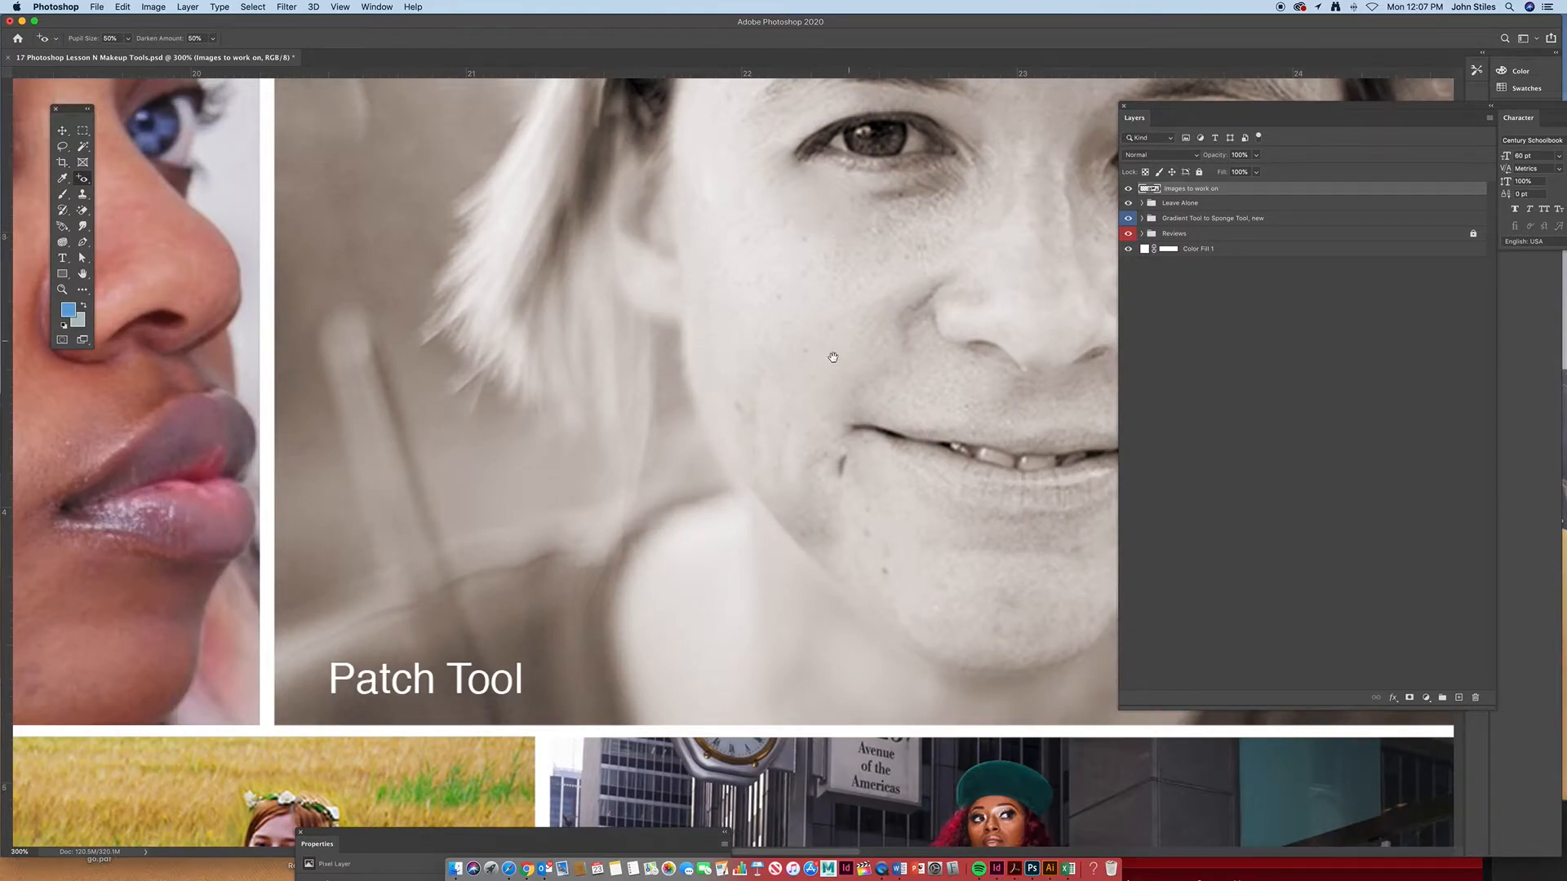
scroll(660, 433, down, 4)
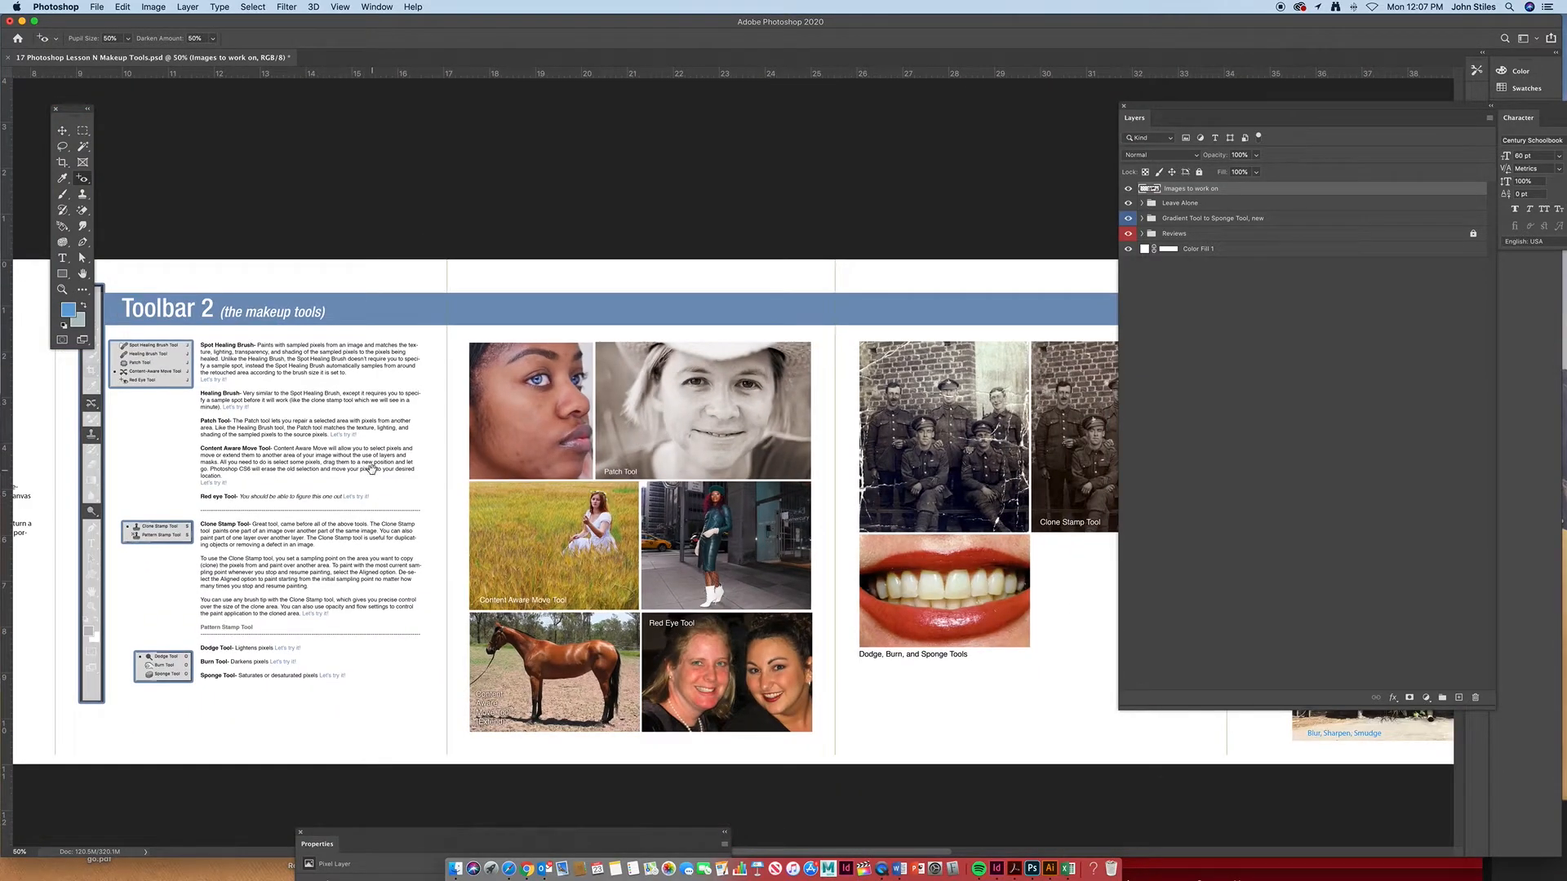
scroll(273, 512, up, 2)
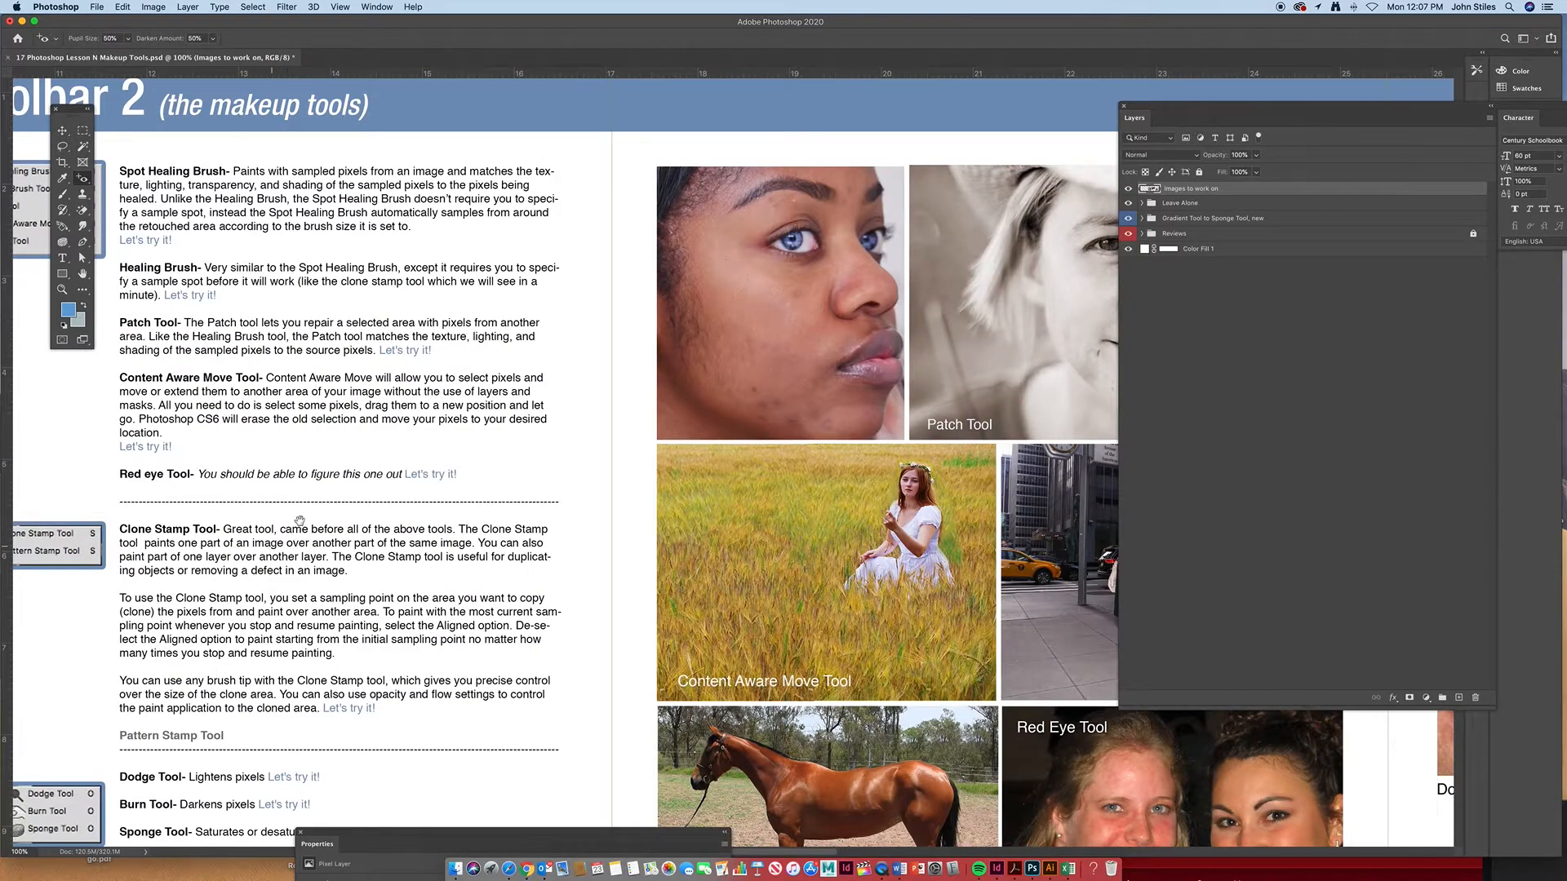
drag(299, 520, 358, 455)
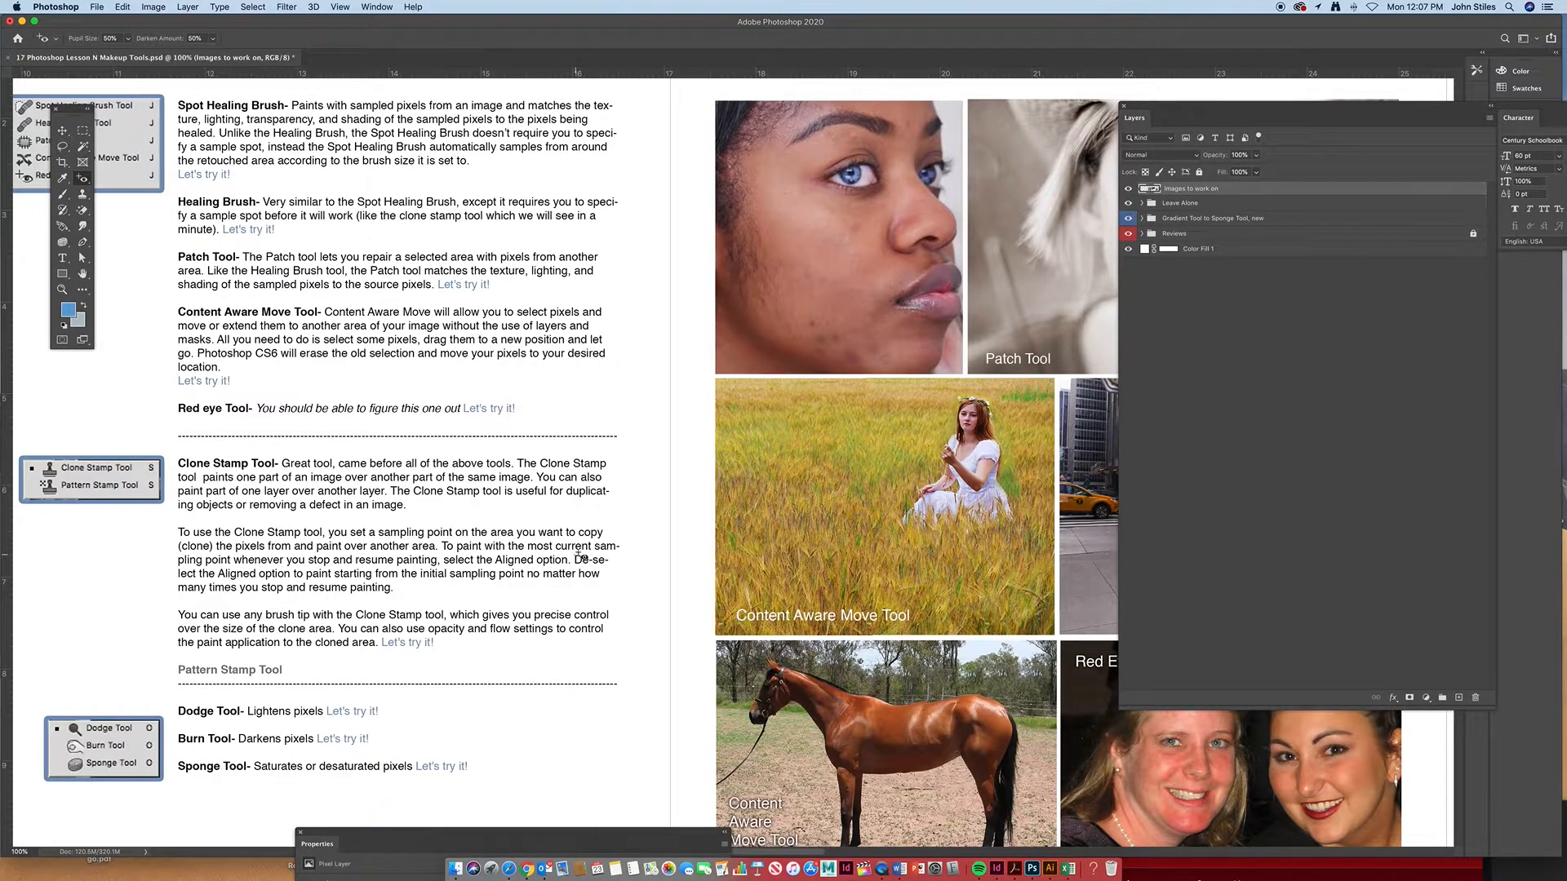
scroll(948, 491, down, 5)
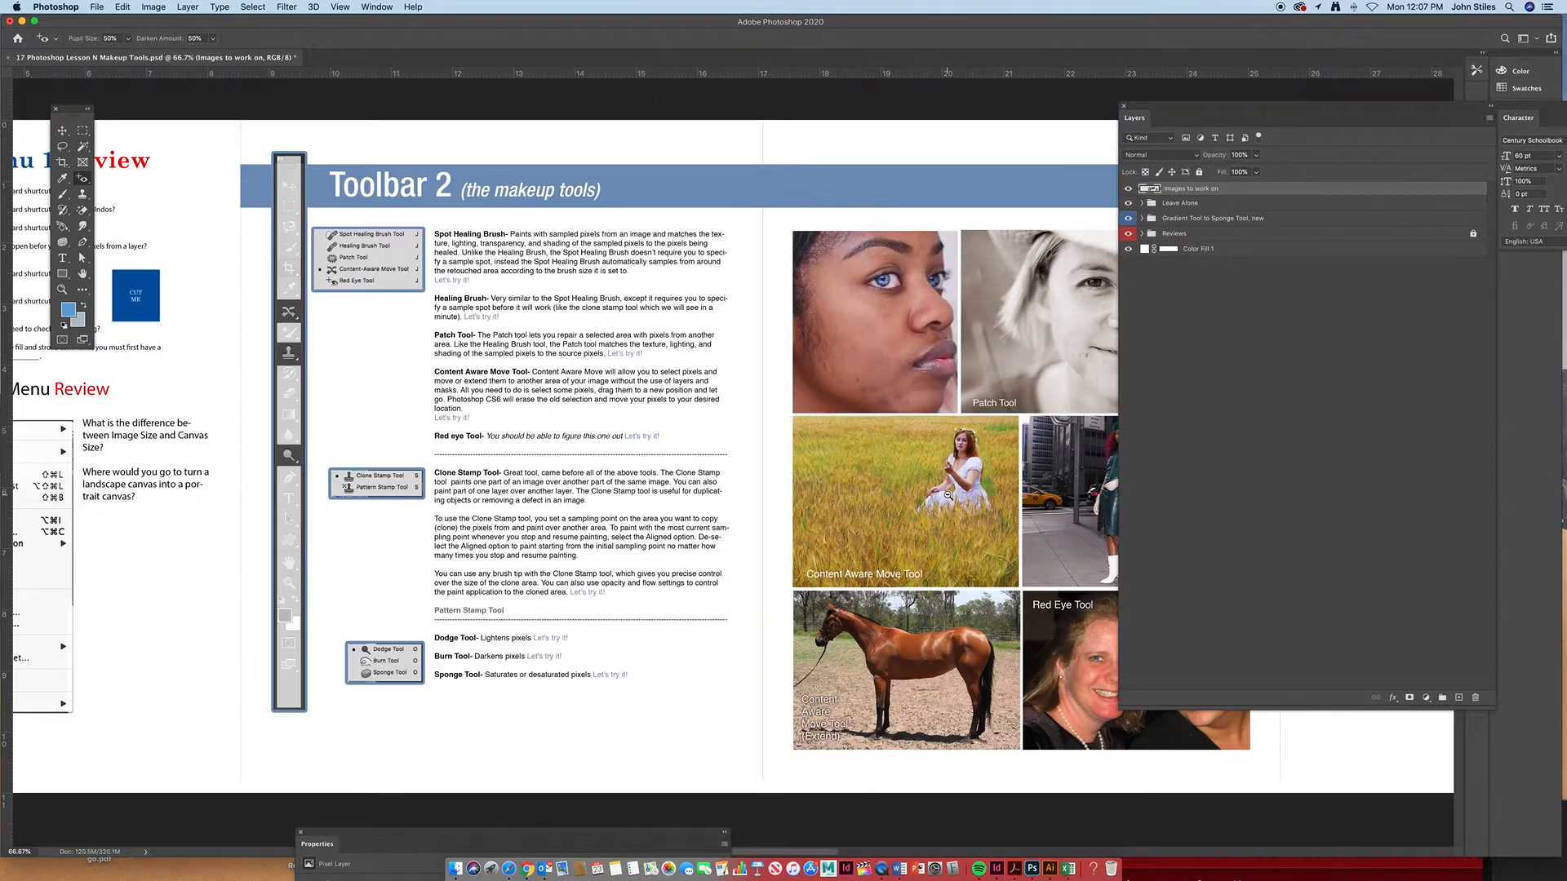
Compare the torn soldiers photo with its restored Clone Stamp Tool version on the lesson page
scroll(962, 498, up, 3)
scroll(977, 505, up, 3)
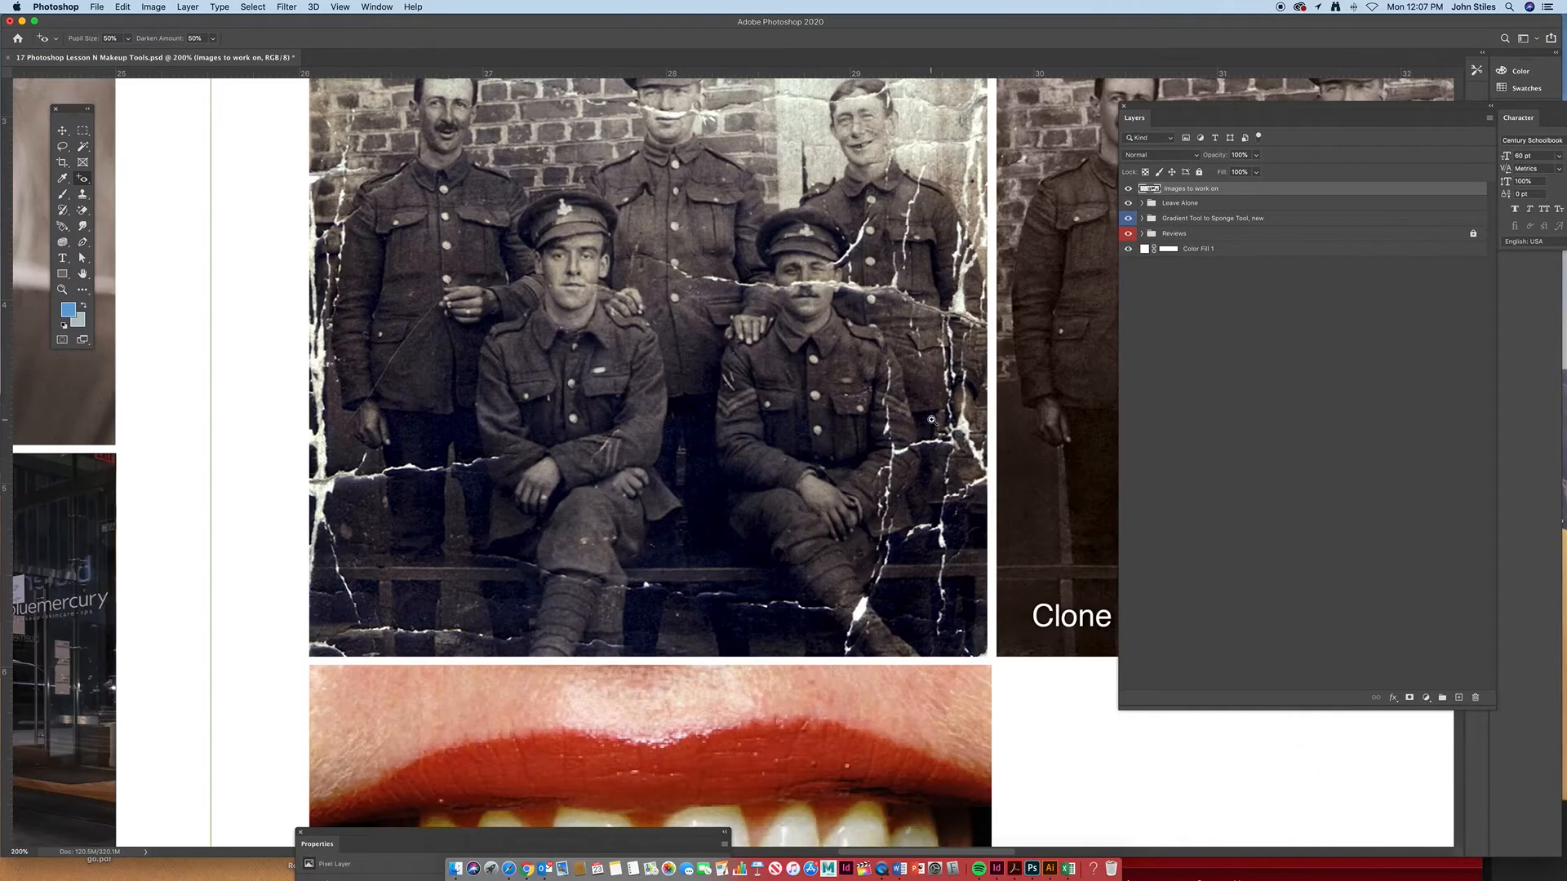
drag(952, 442, 834, 497)
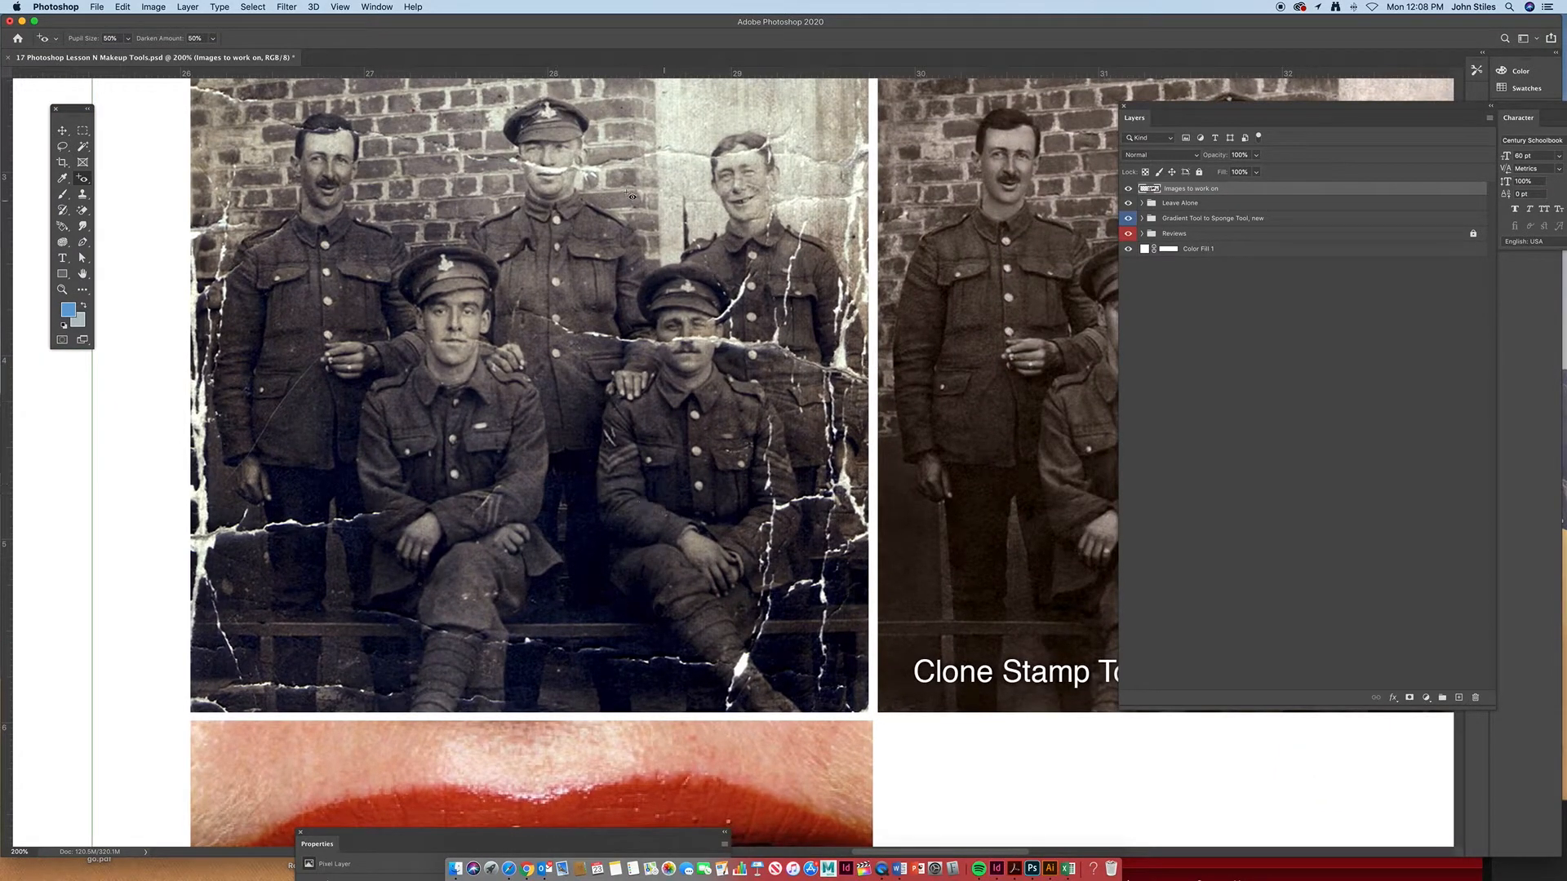
scroll(797, 329, right, 8)
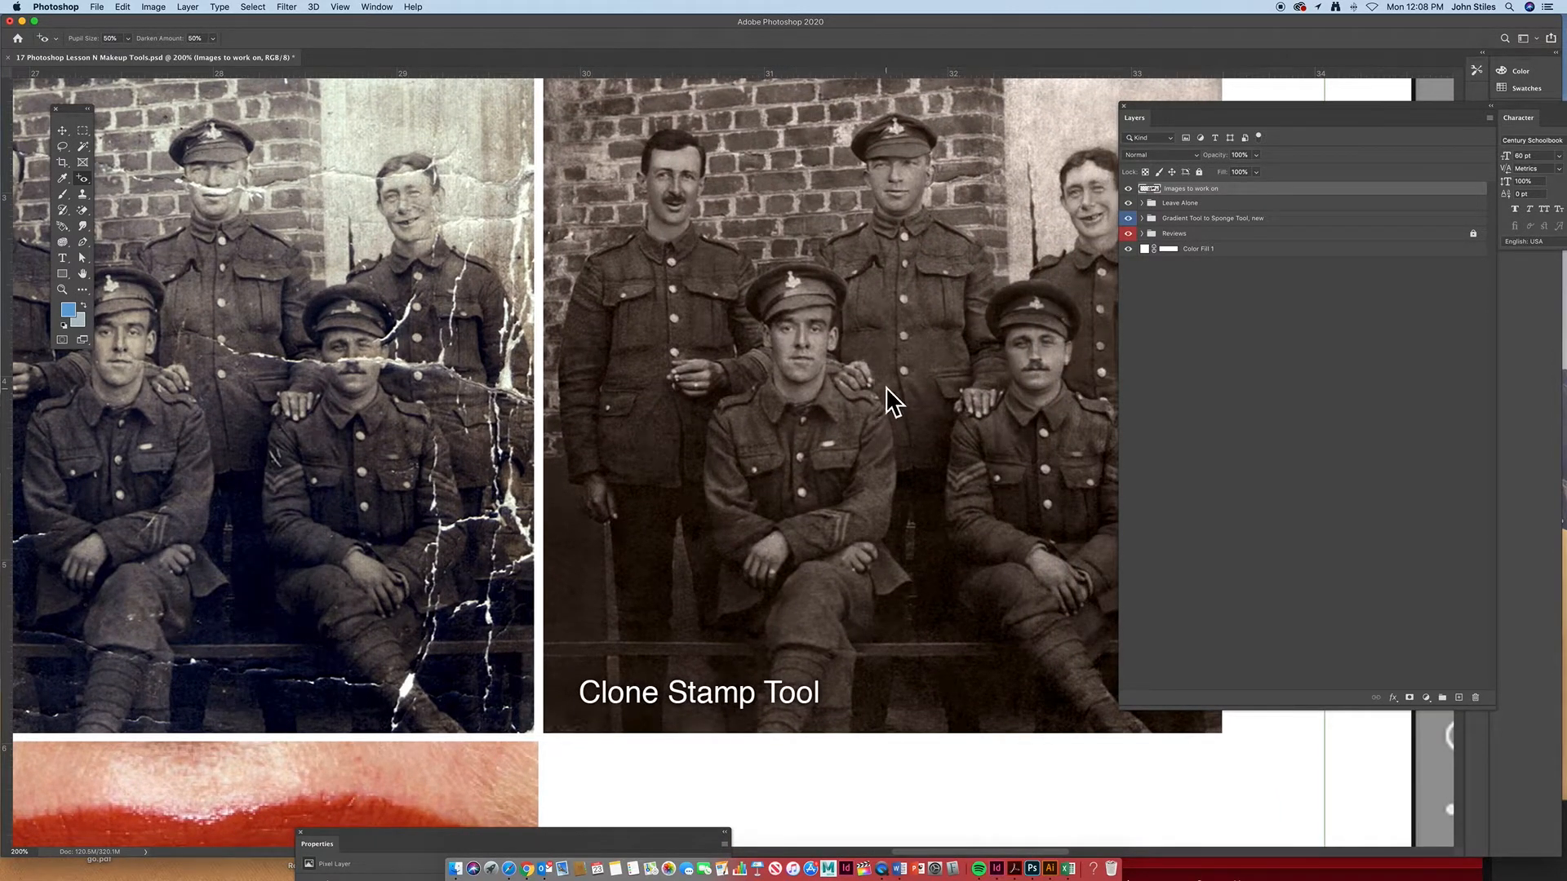
drag(706, 363, 973, 318)
scroll(973, 318, left, 5)
key(super+minus)
key(super+minus)
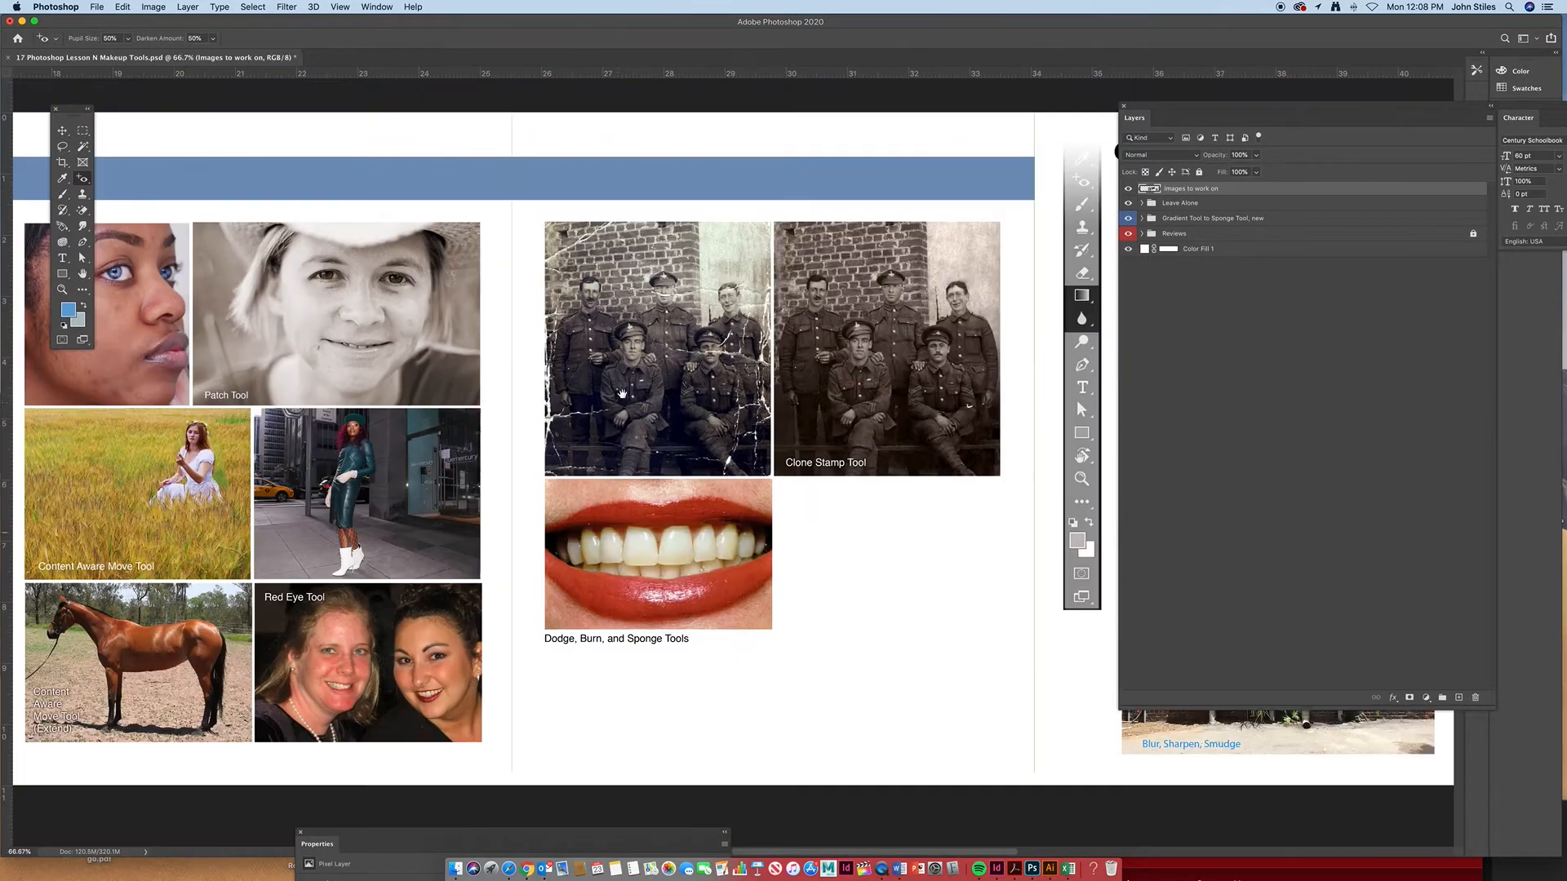
scroll(779, 364, left, 6)
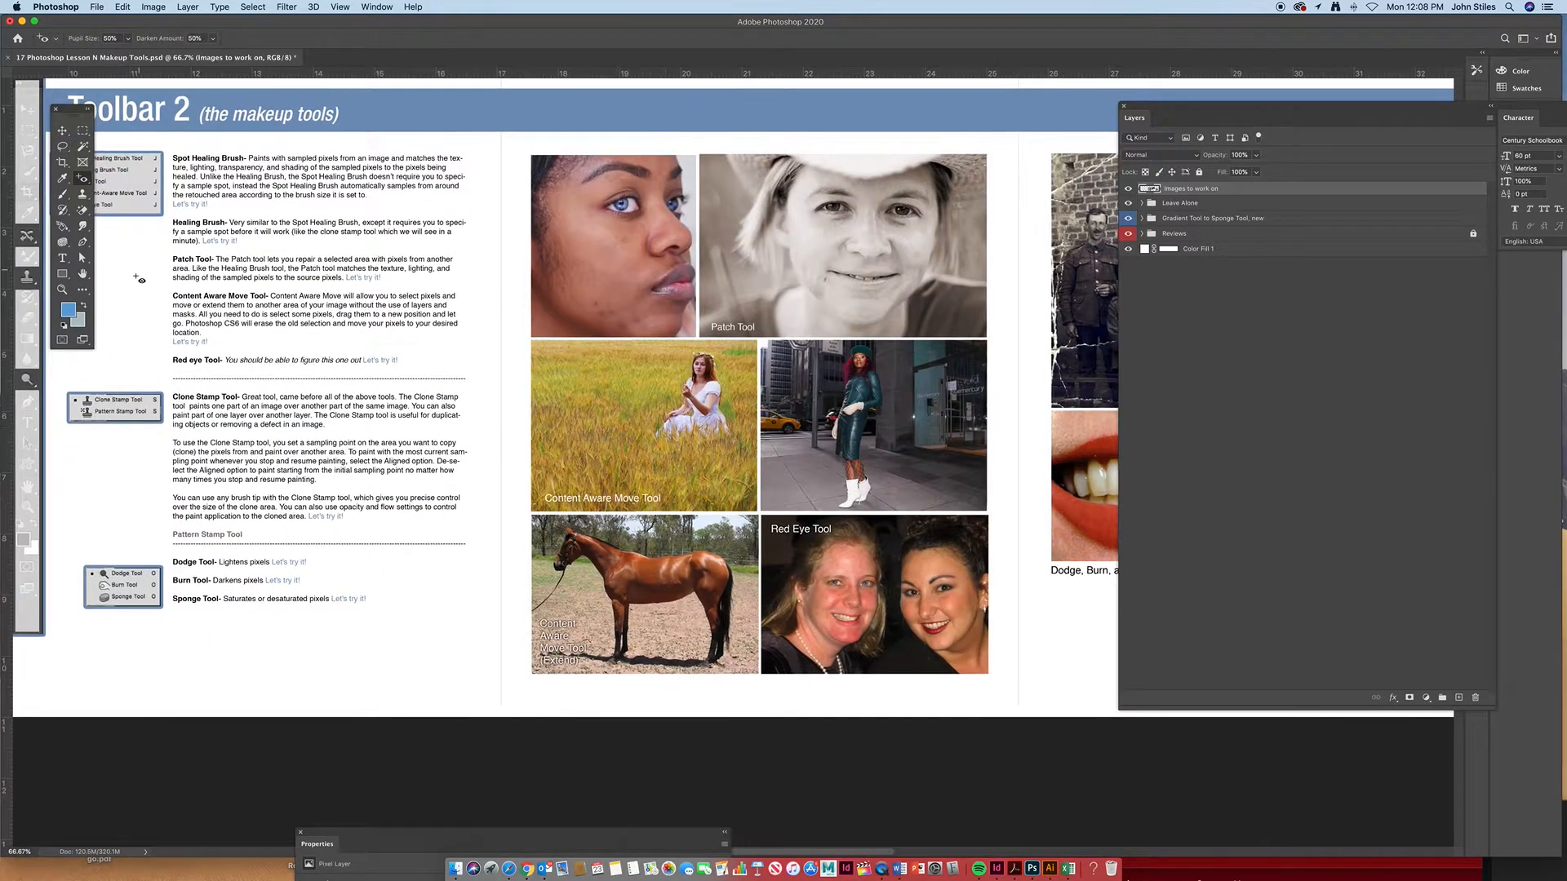
With the Clone Stamp Tool, sample clean wheat and clone it over the blurred edge beside the seated woman's face
click(82, 194)
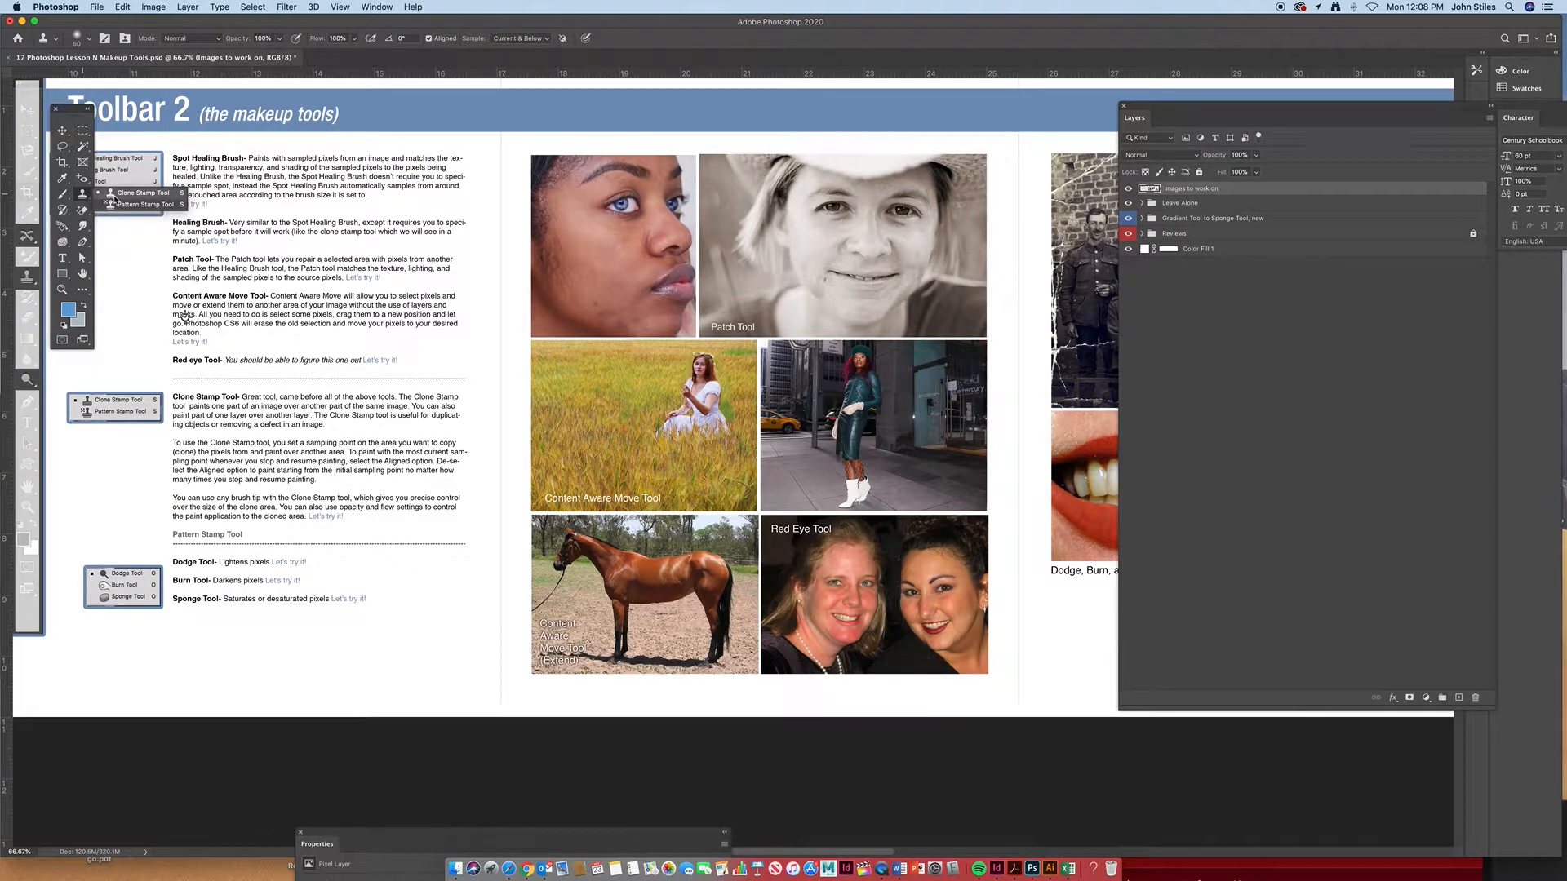
click(160, 196)
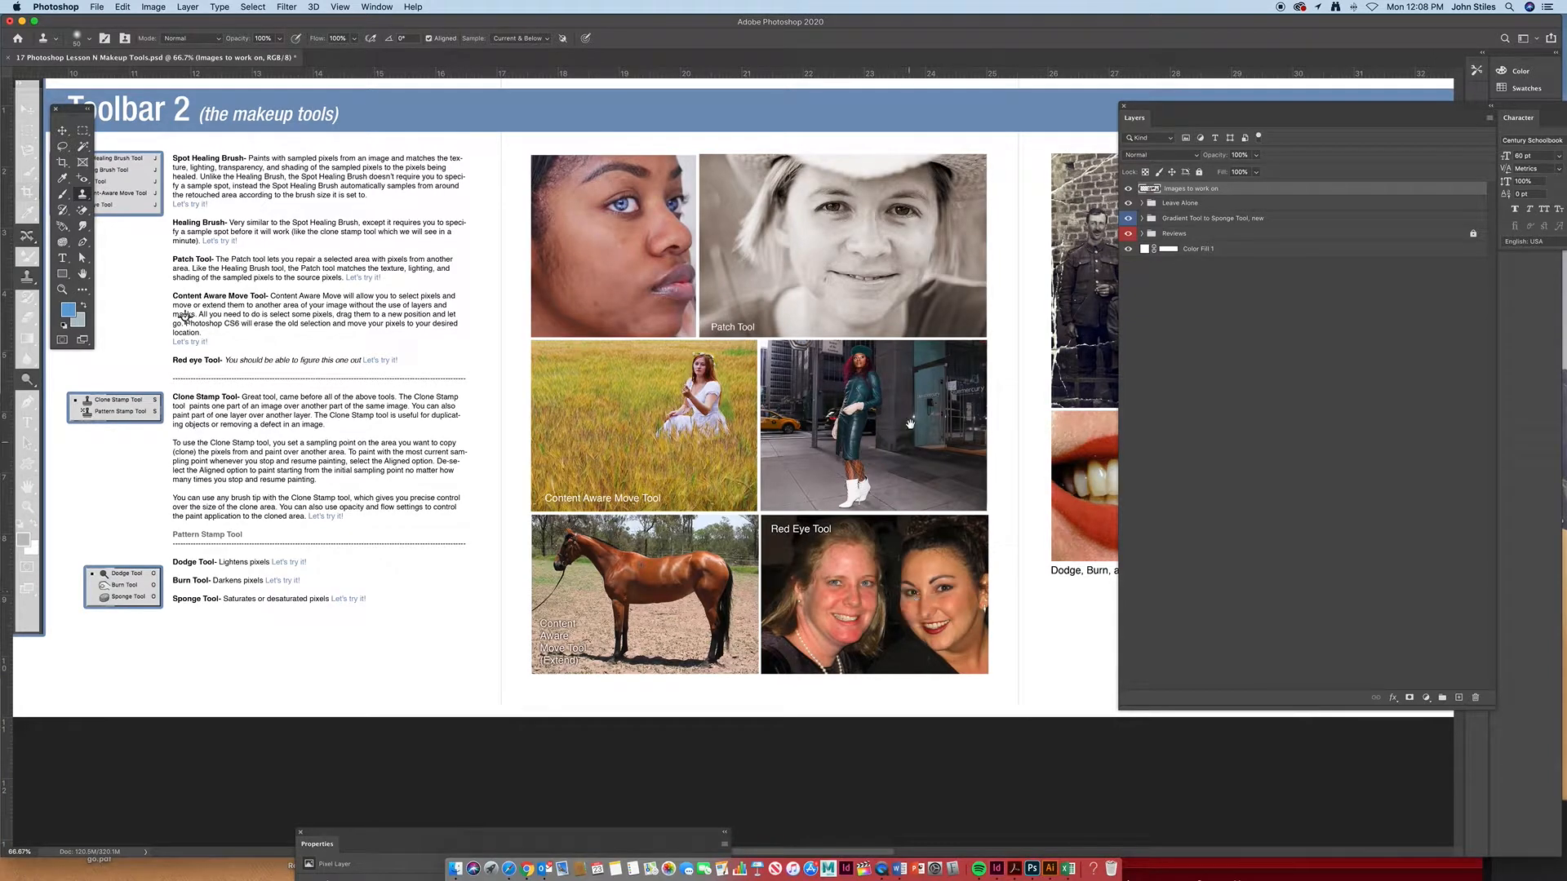
scroll(821, 557, right, 10)
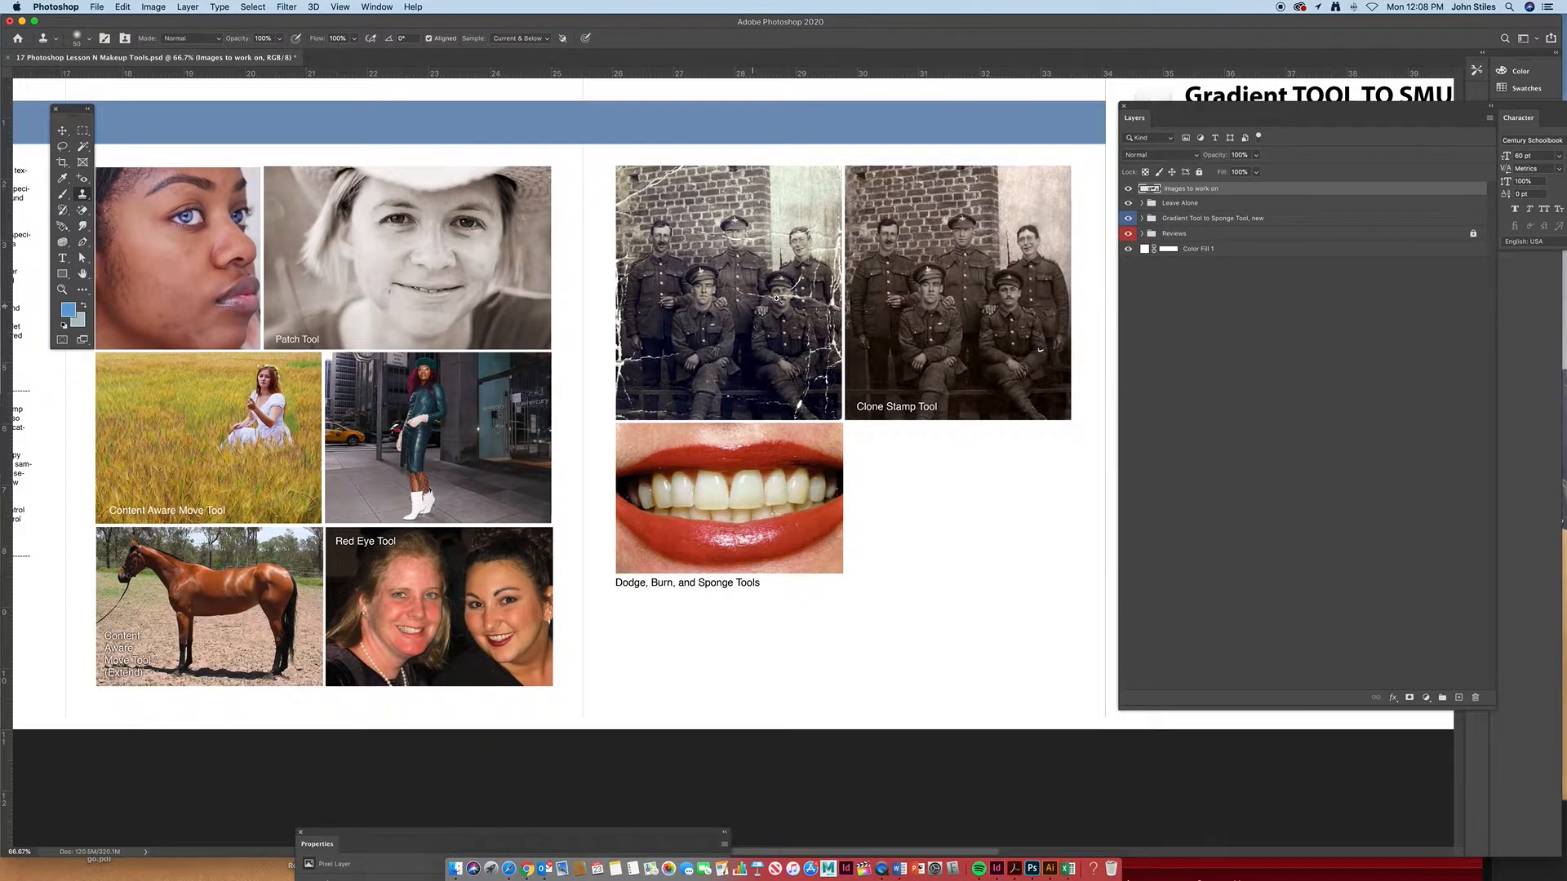
super+click(776, 309)
super+click(778, 296)
super+click(778, 294)
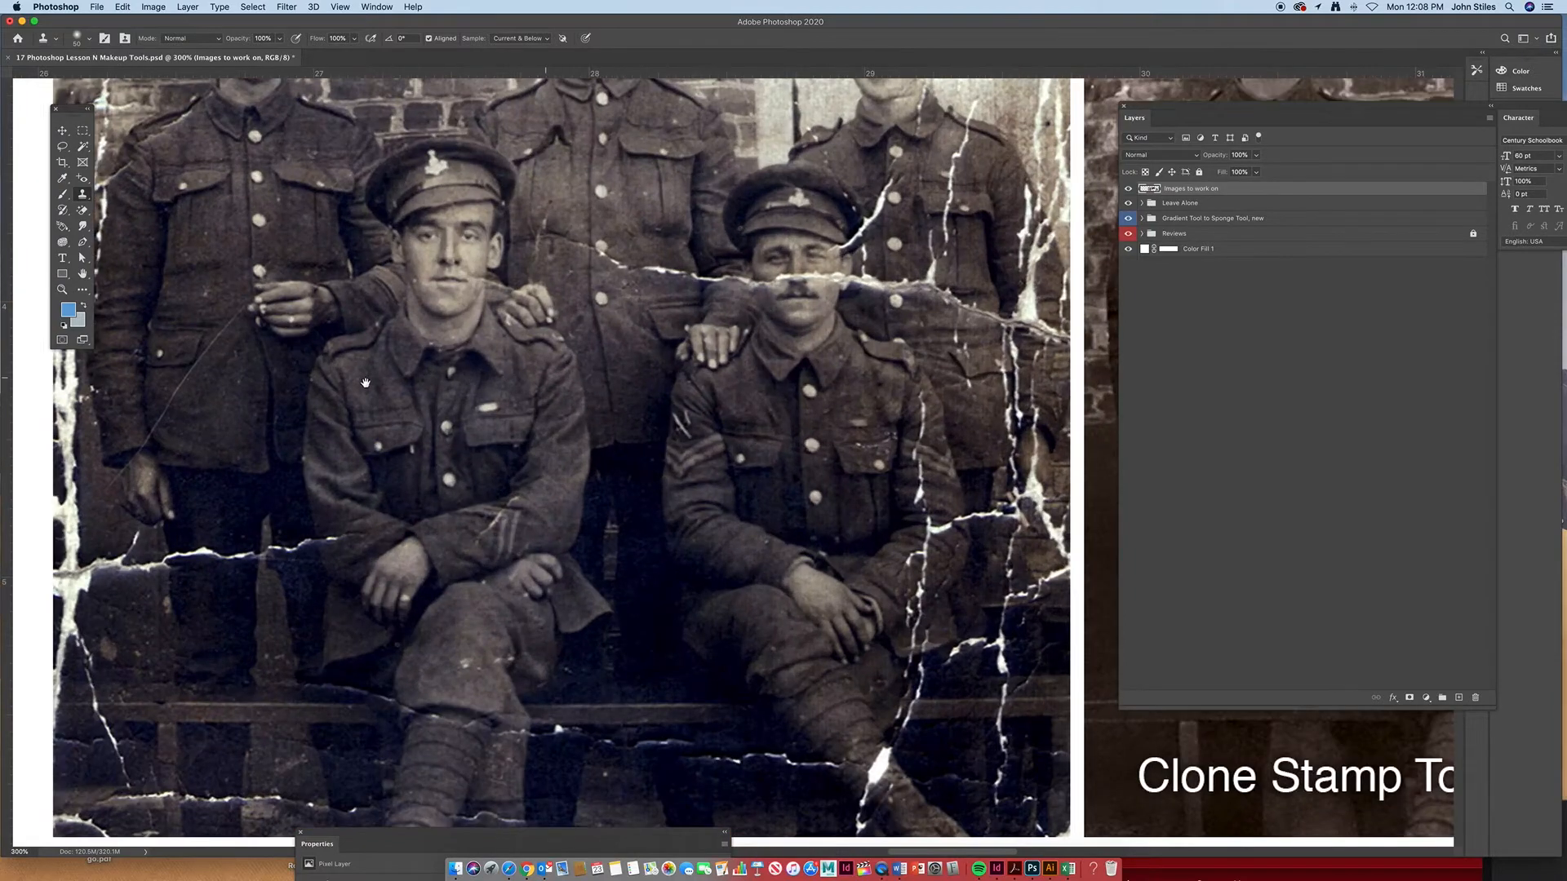
drag(365, 383, 847, 385)
drag(368, 445, 939, 380)
drag(513, 453, 652, 415)
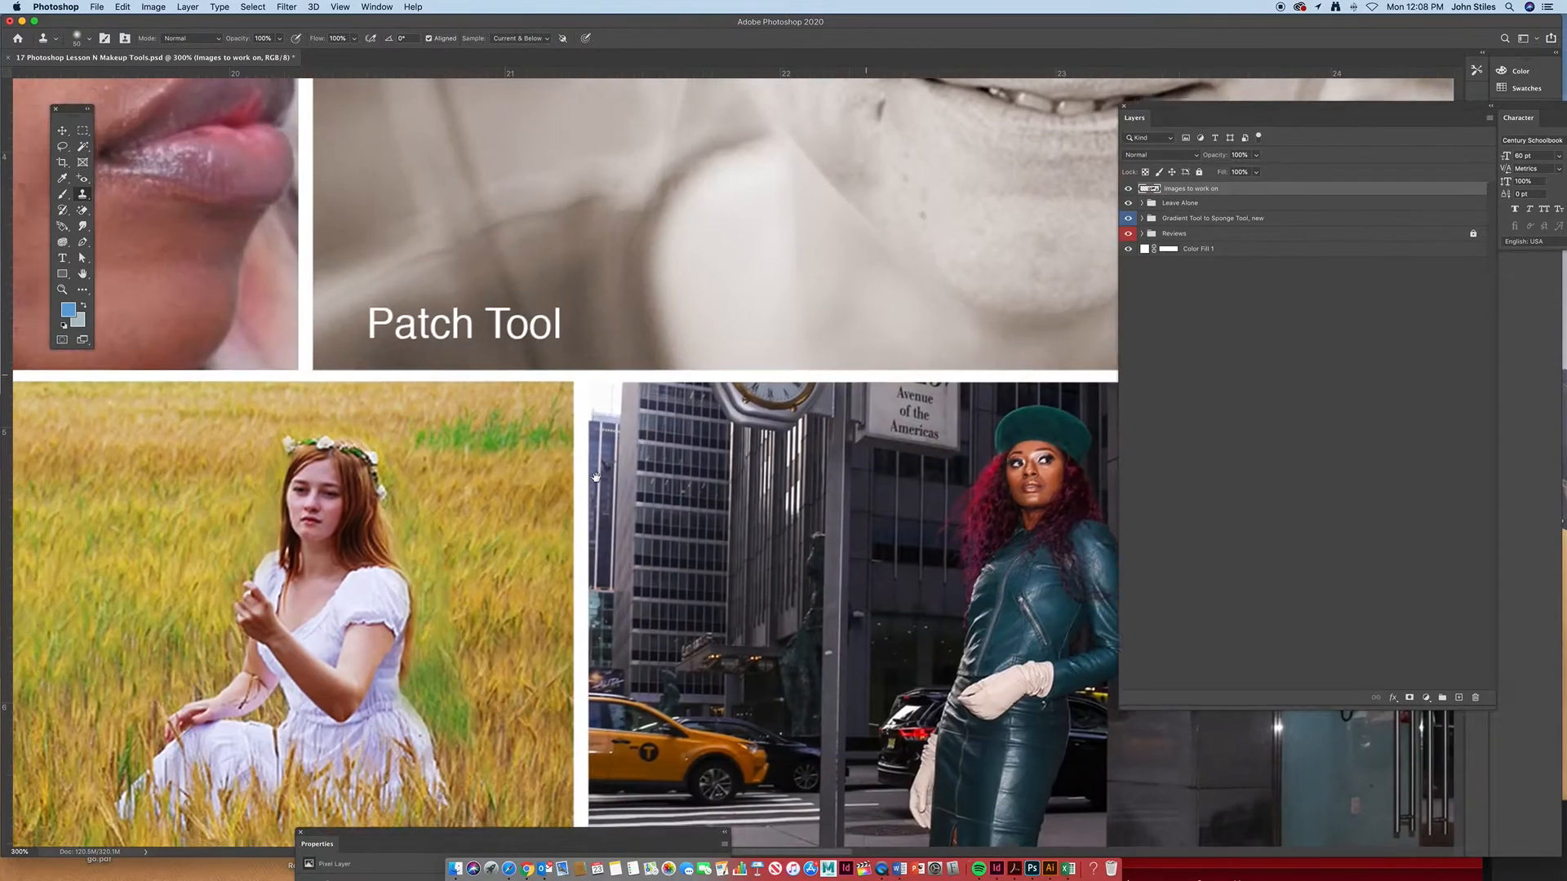
super+click(188, 441)
drag(371, 599, 591, 470)
super+click(420, 522)
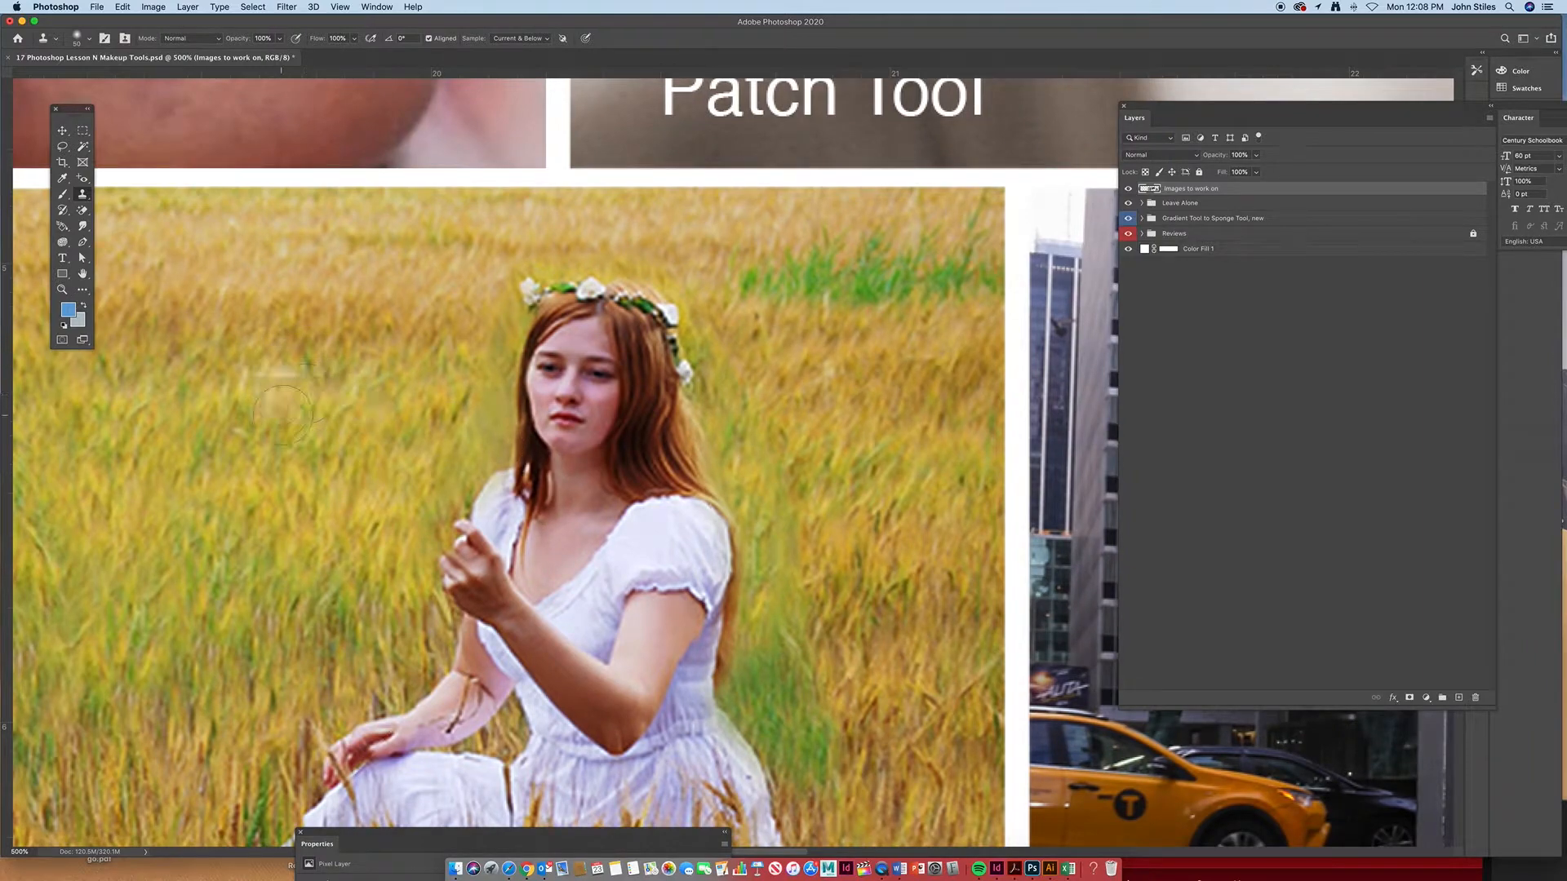
alt+click(343, 350)
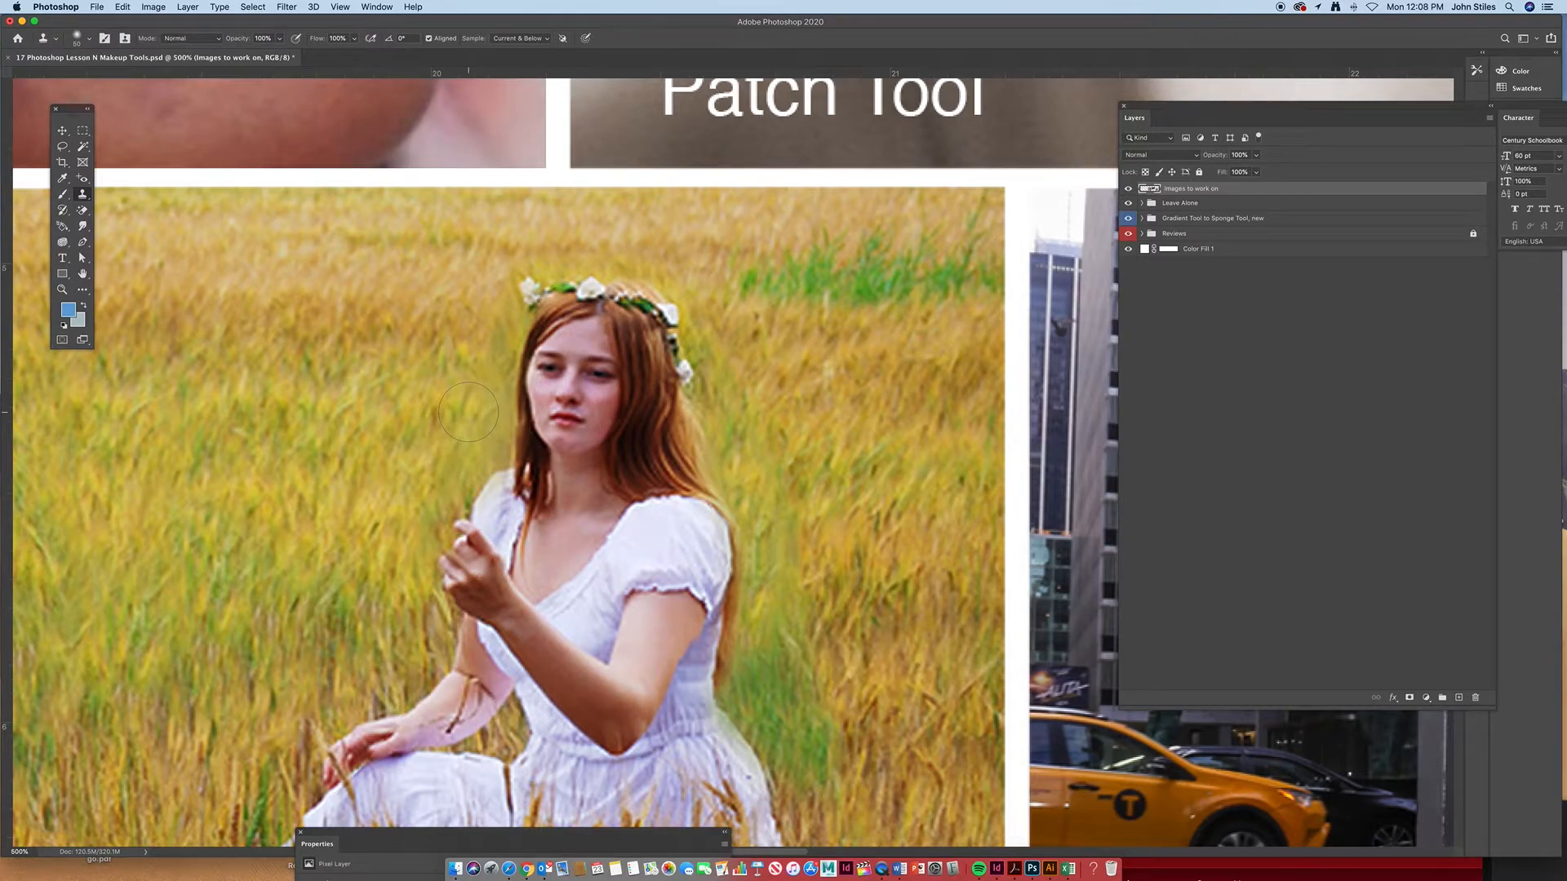
click(483, 392)
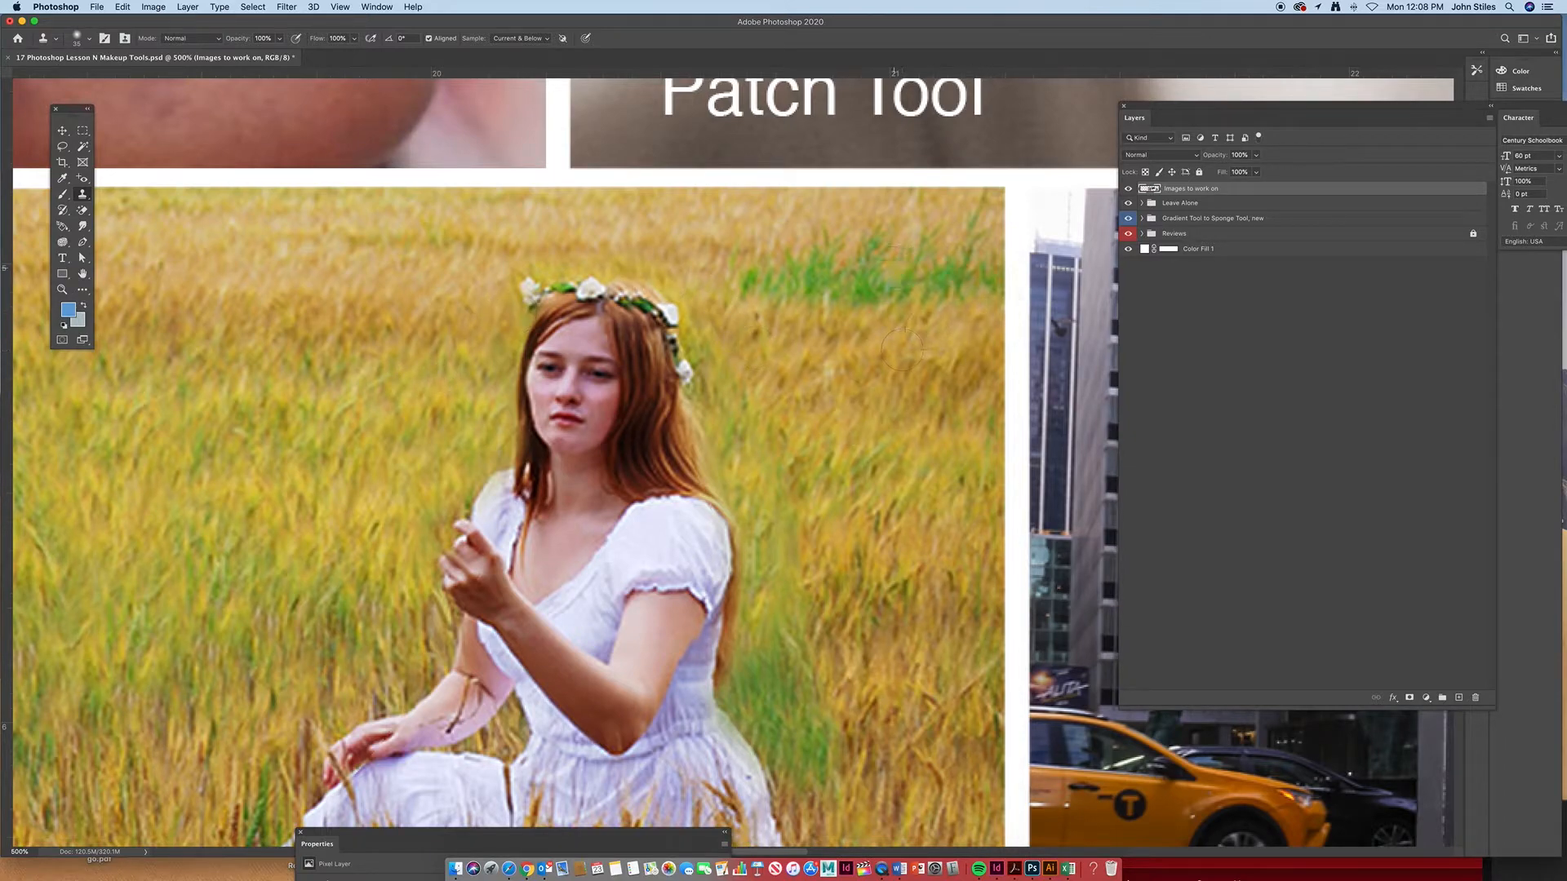
Try cloning the green grass patch into the wheat beside the woman's hair, and undo the stroke
alt+click(869, 285)
mouse_move(724, 437)
mouse_down()
mouse_move(759, 424)
mouse_move(730, 437)
mouse_move(764, 381)
mouse_up()
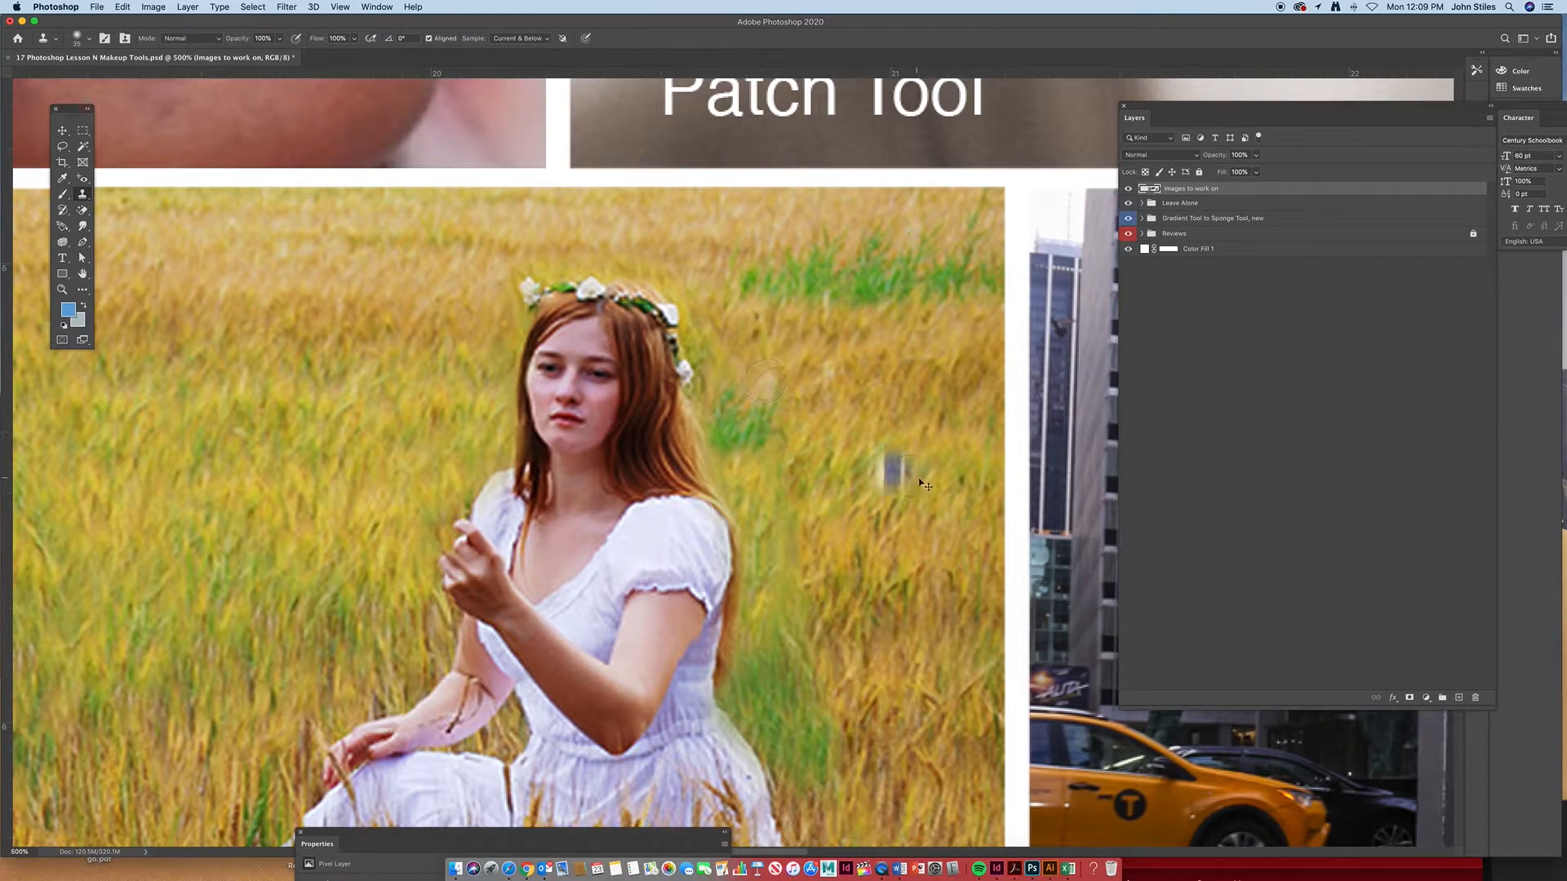
key(super+z)
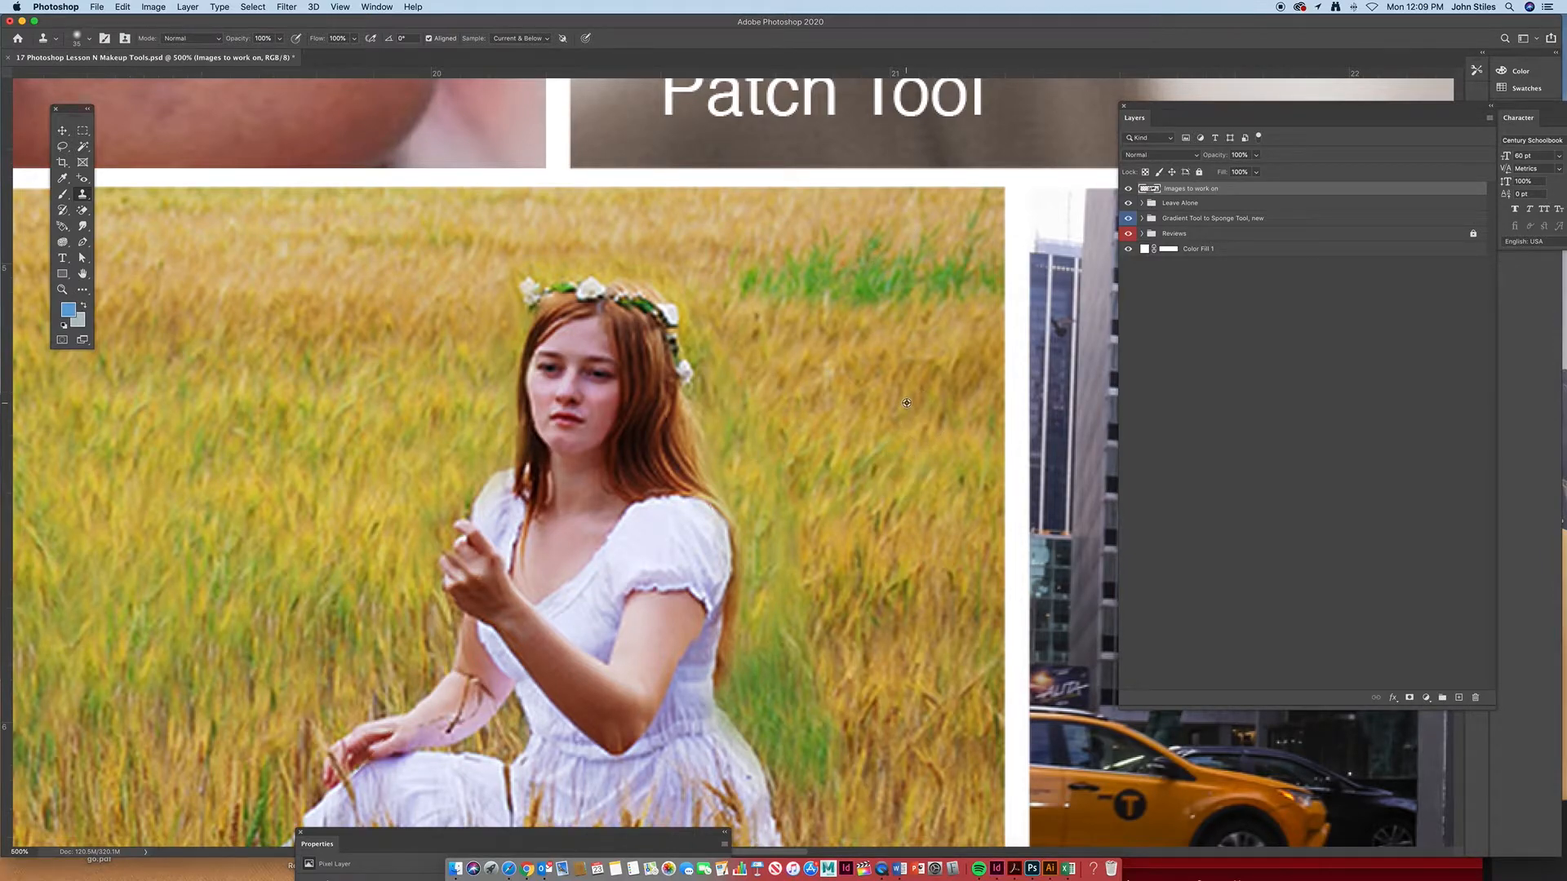
Clone nearby wheat over the smeared field between the woman's hair and the photo's edge
drag(747, 400, 753, 418)
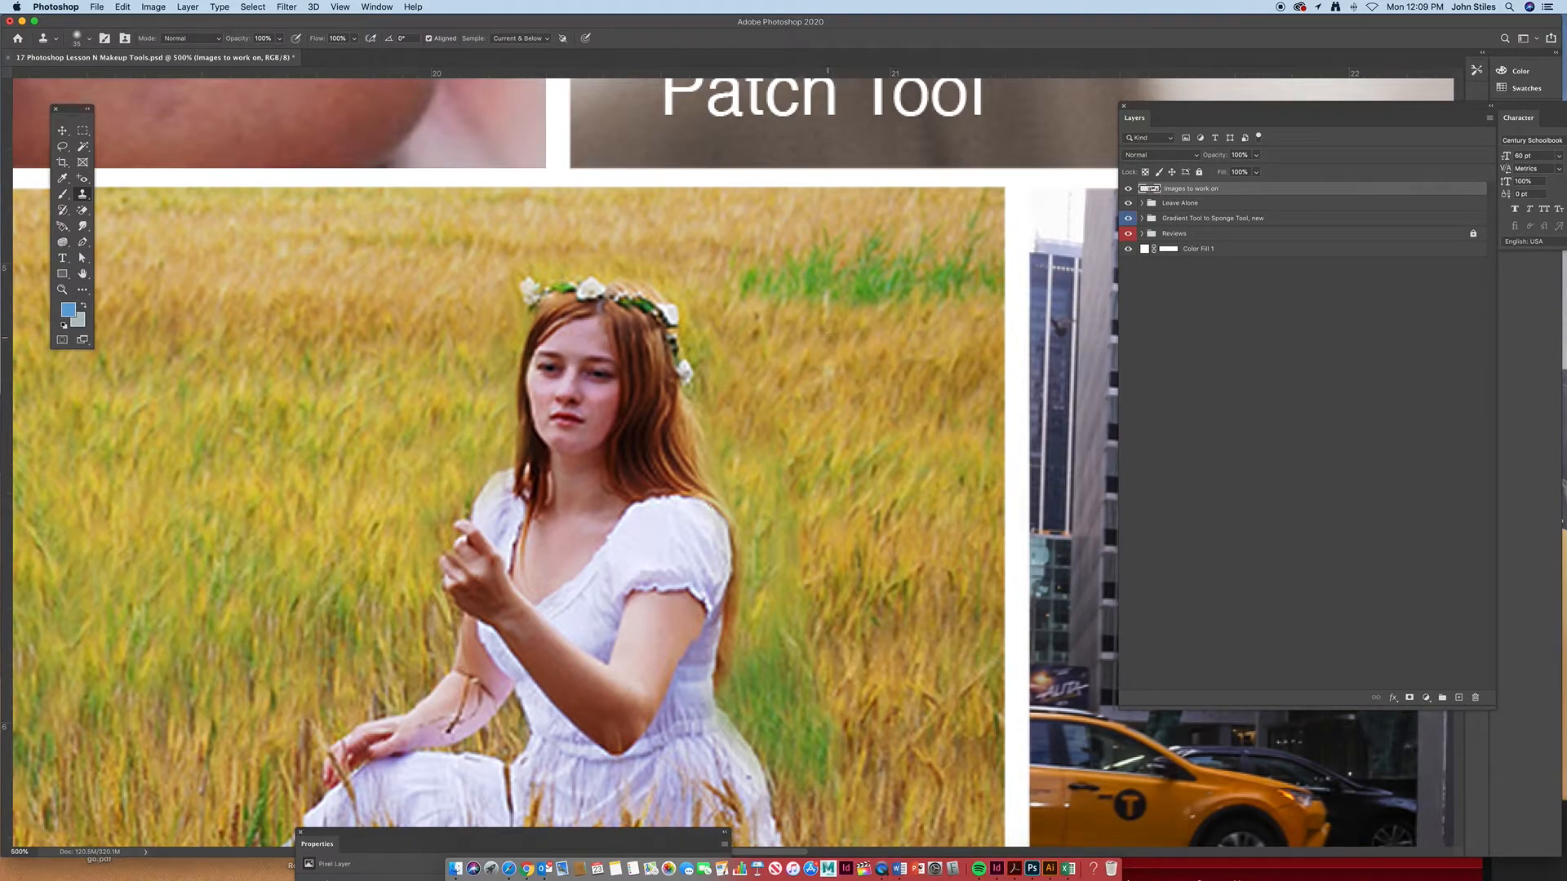
drag(739, 345, 724, 341)
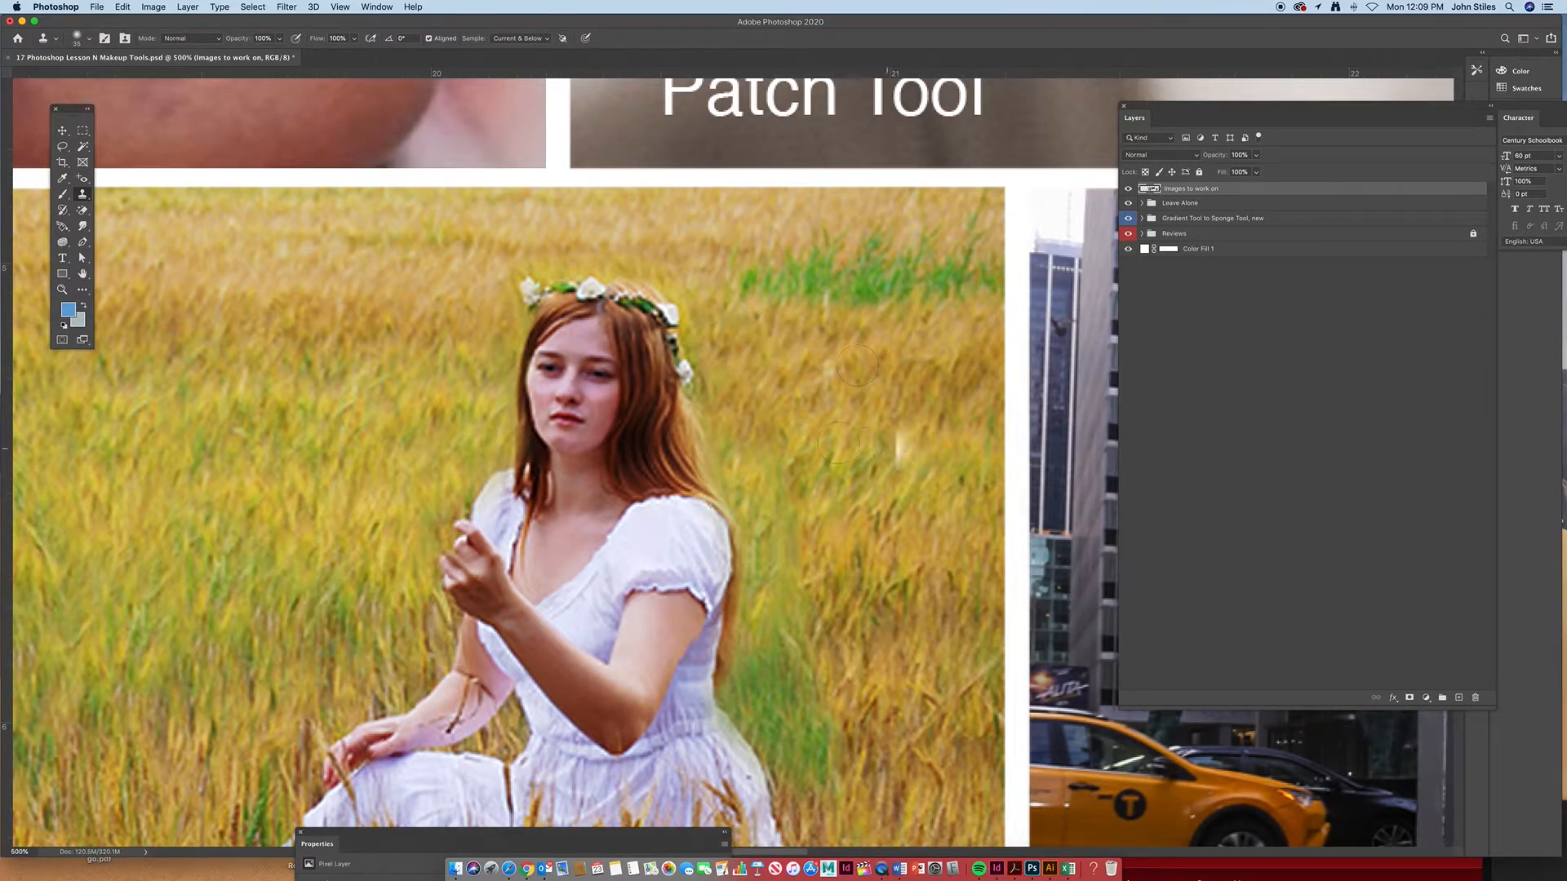
Add a new layer above the images and set the Clone Stamp to sample Current & Below
click(525, 39)
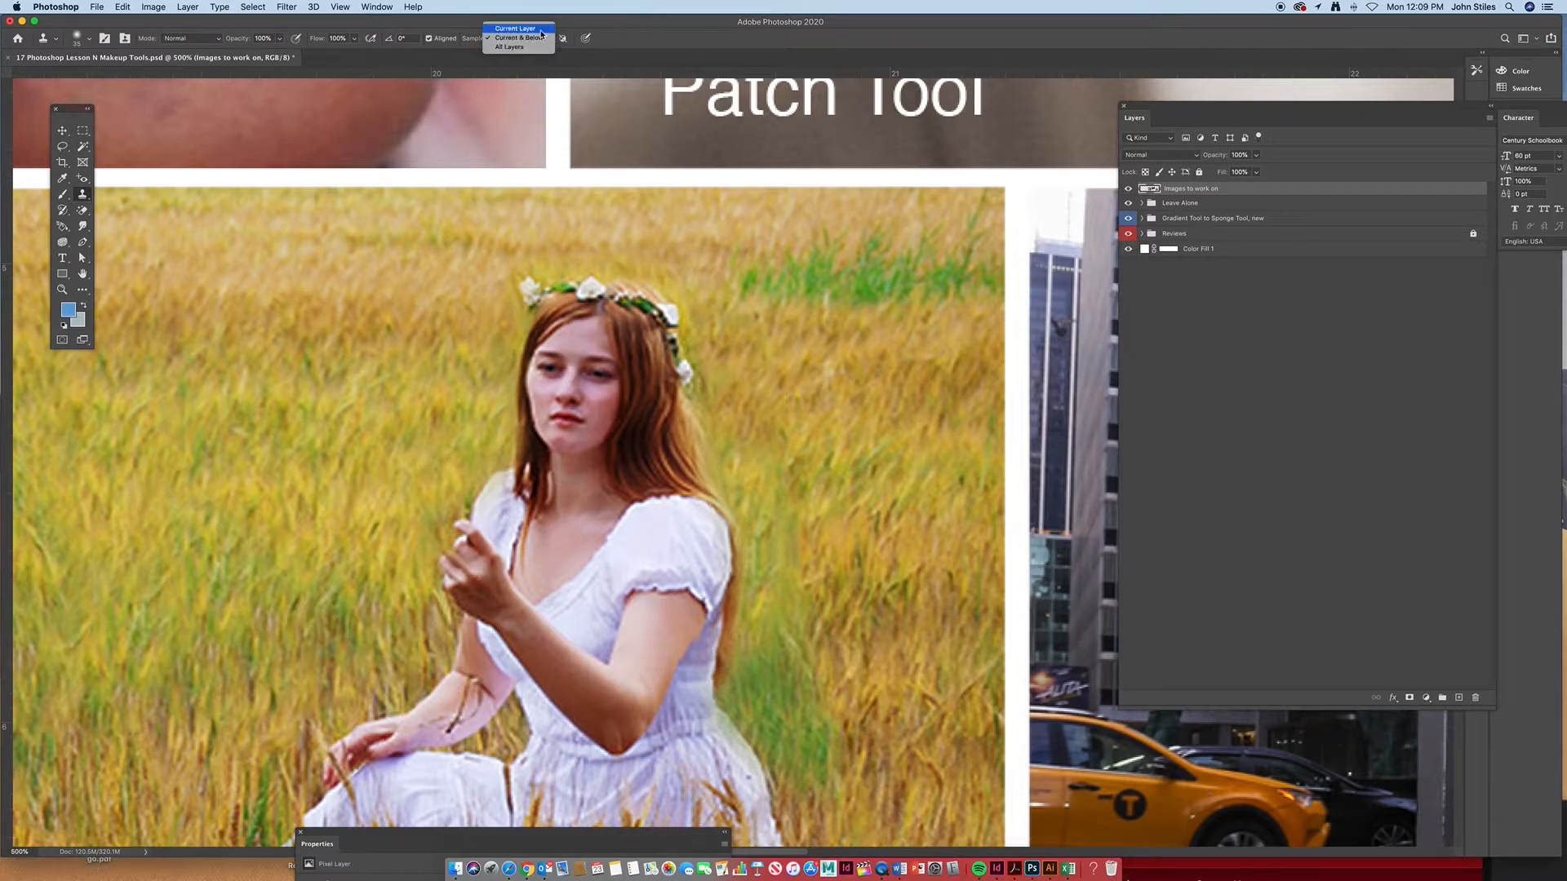
click(541, 31)
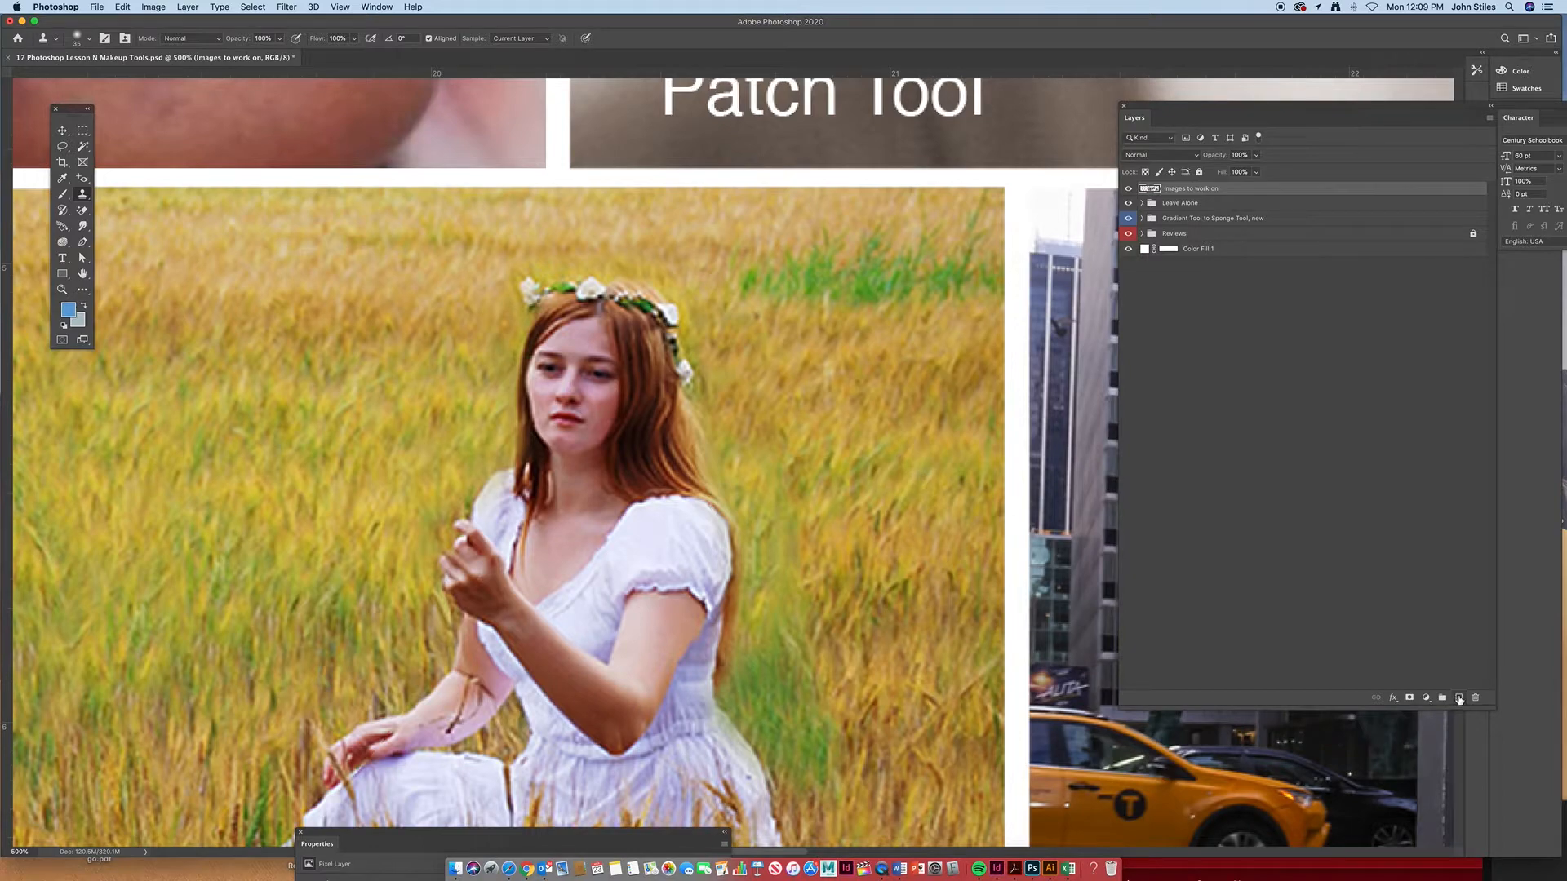
click(1458, 697)
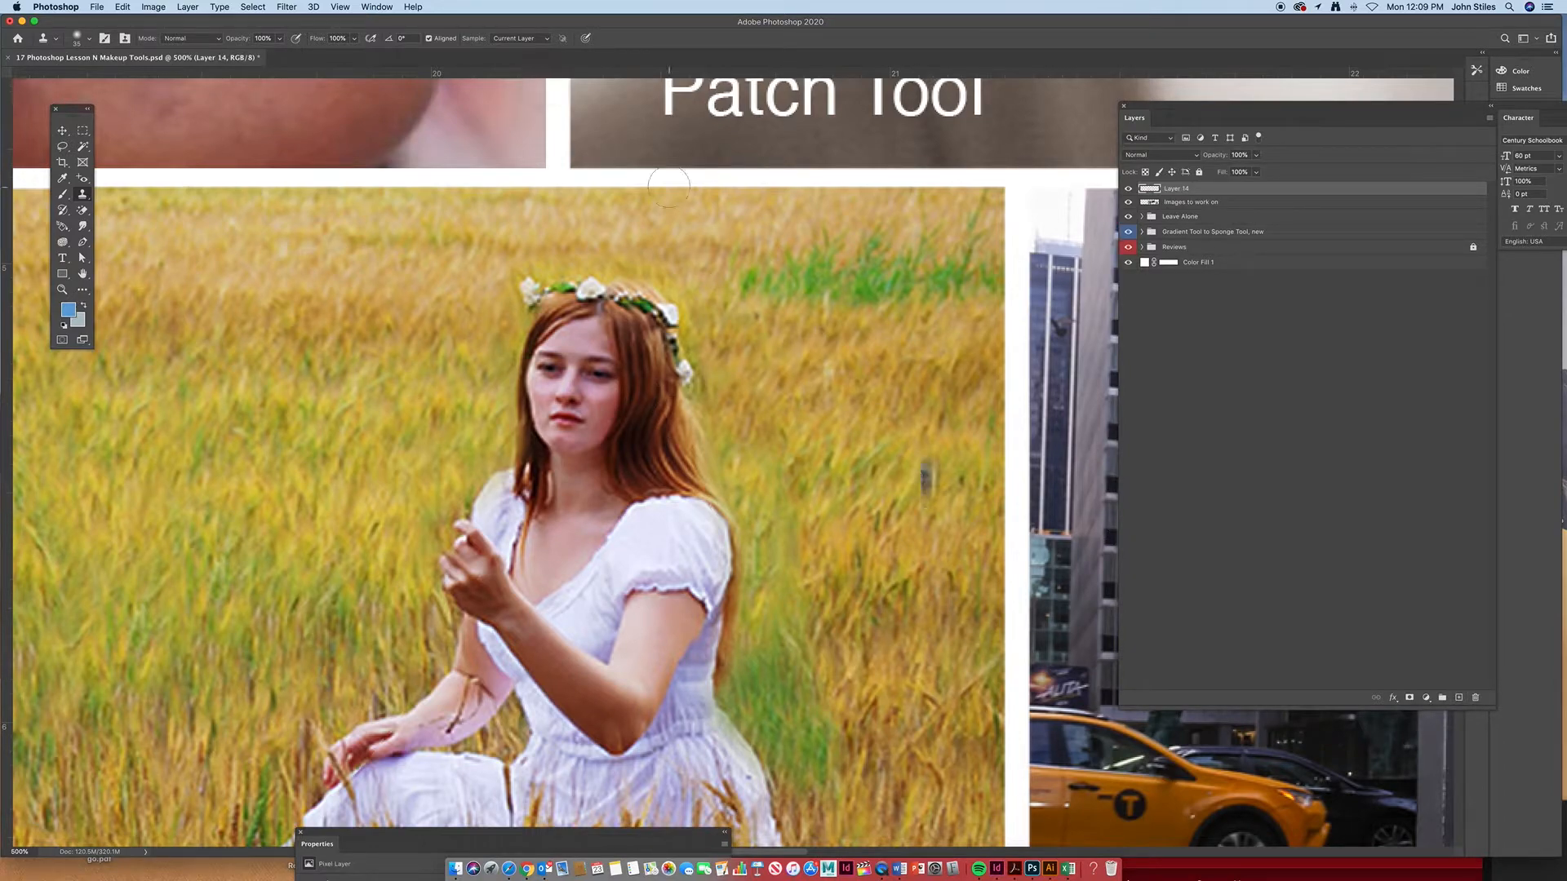
click(516, 38)
click(515, 50)
On the new layer, clone clean wheat over the smeared patches beside the woman's shoulder and flower crown
alt+click(892, 543)
drag(803, 563, 763, 498)
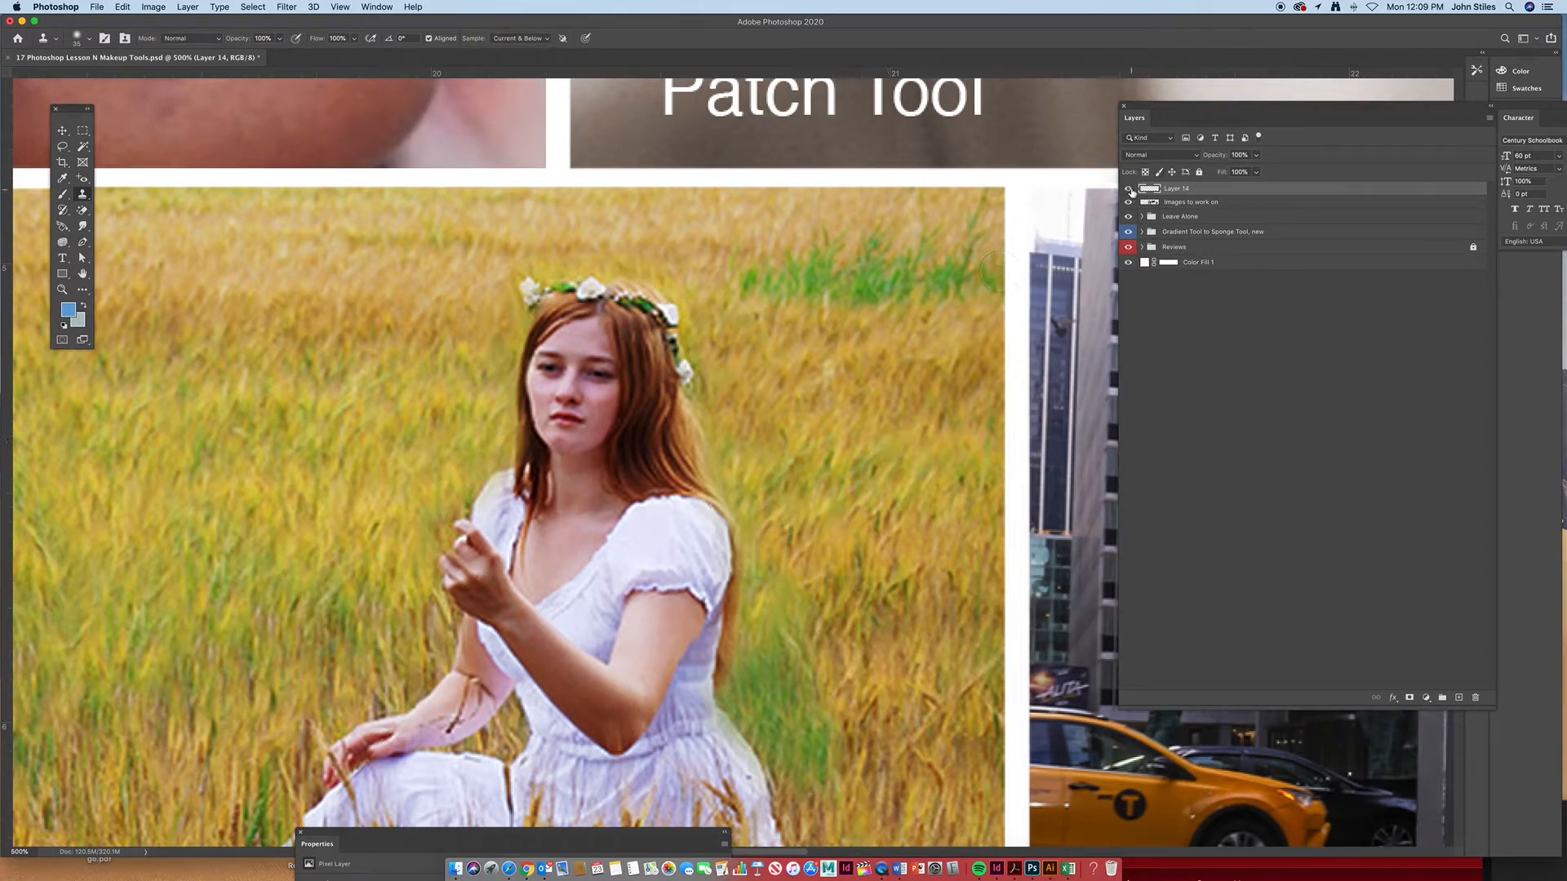
click(1128, 189)
click(1129, 188)
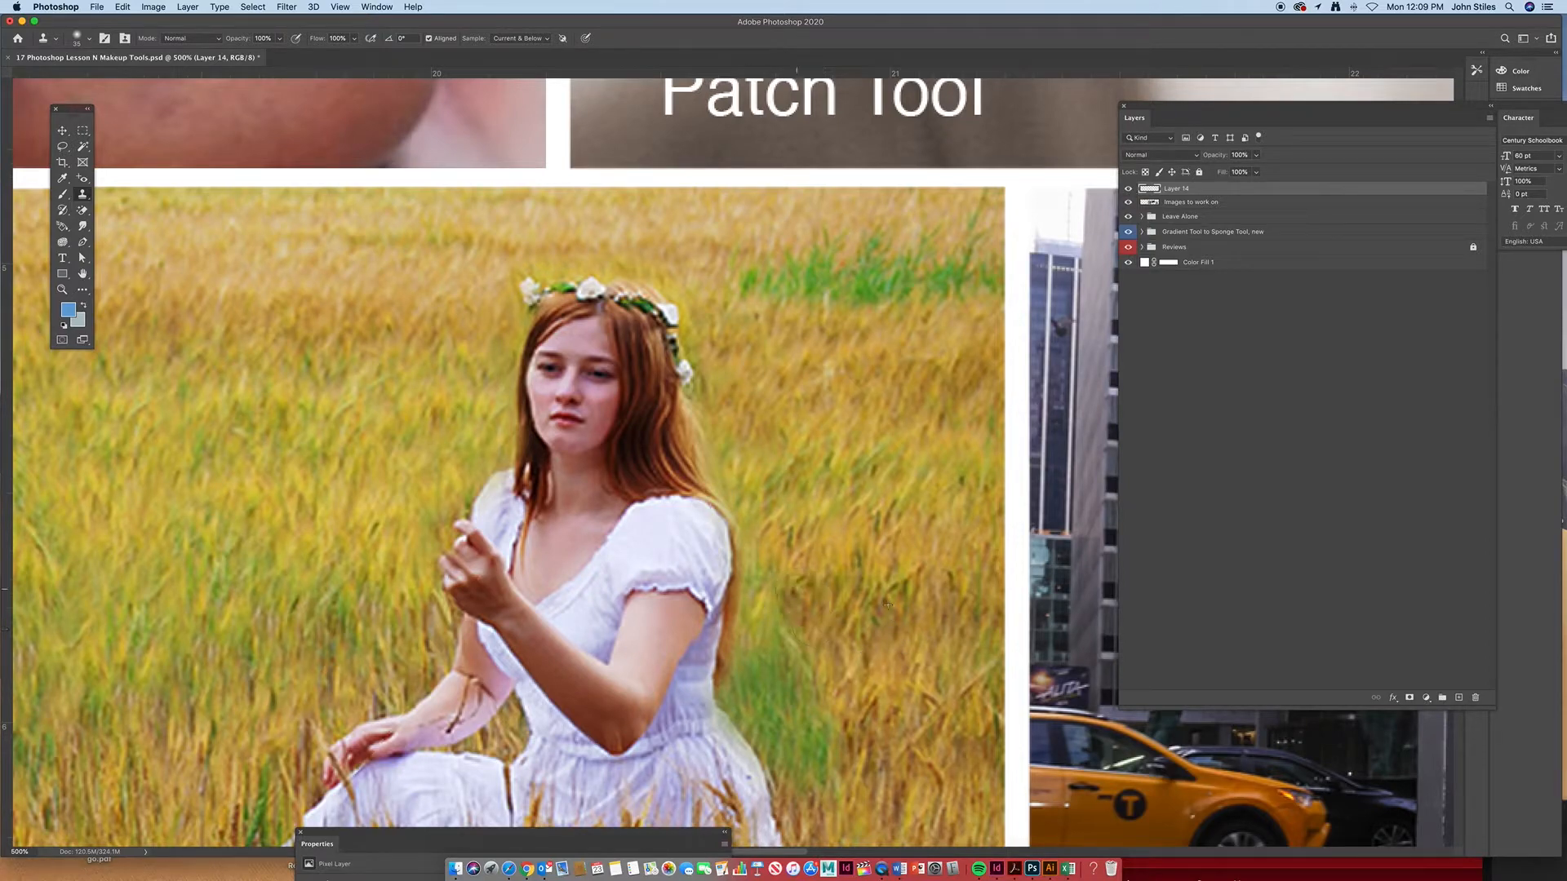
mouse_move(763, 604)
mouse_down()
mouse_move(779, 613)
mouse_move(749, 581)
mouse_move(767, 545)
mouse_up()
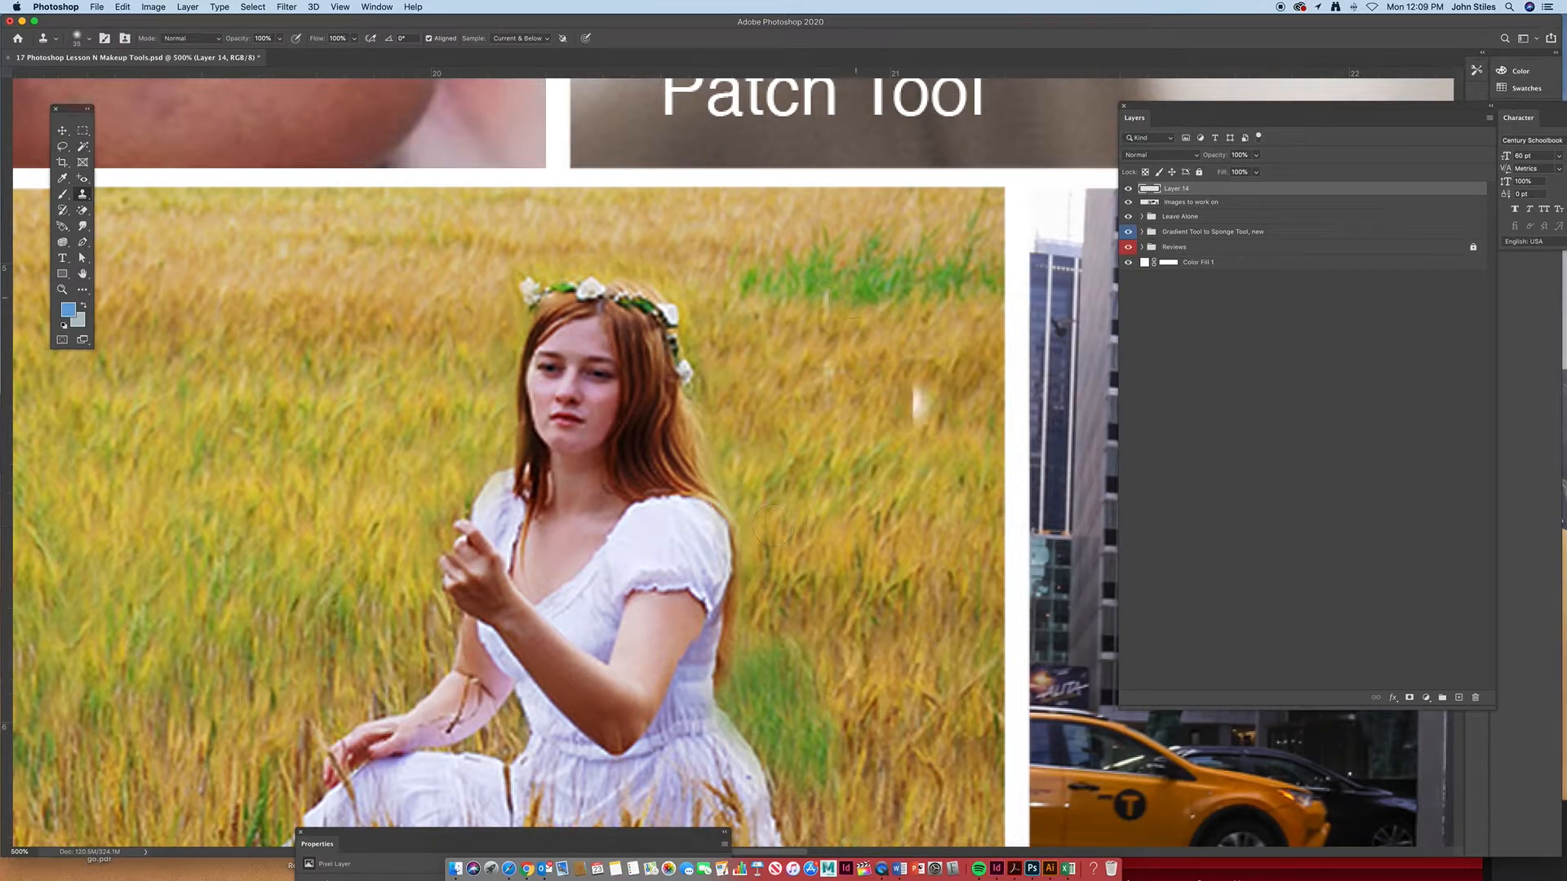
alt+click(731, 268)
drag(702, 315, 693, 294)
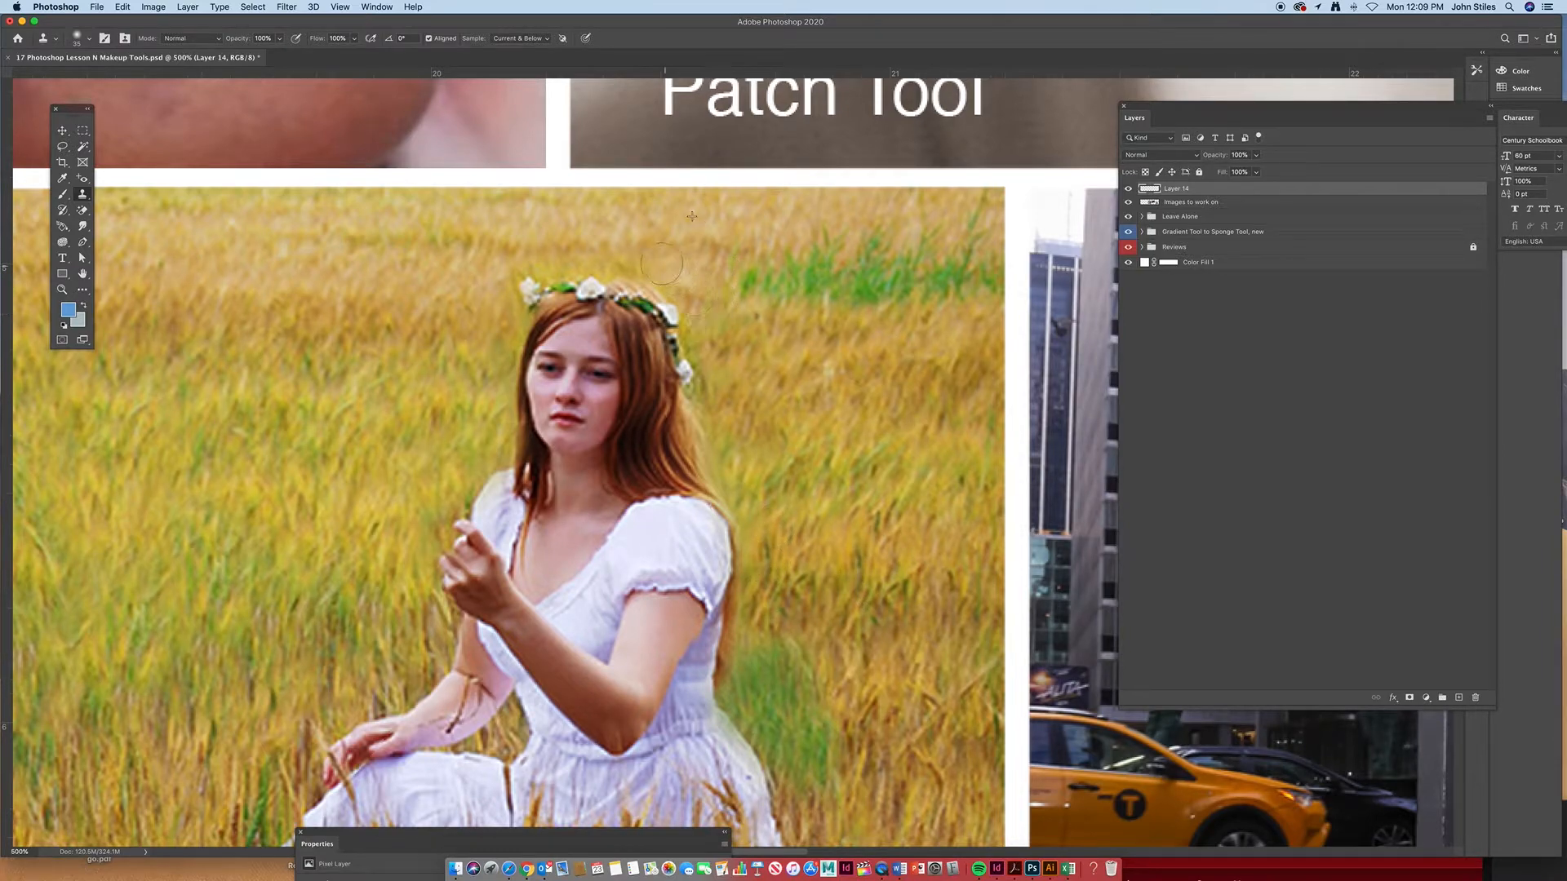
Set the Clone Stamp brush to 7 px with increased hardness for the tear across the mustached soldier's face
alt+super+click(828, 561)
alt+super+click(828, 561)
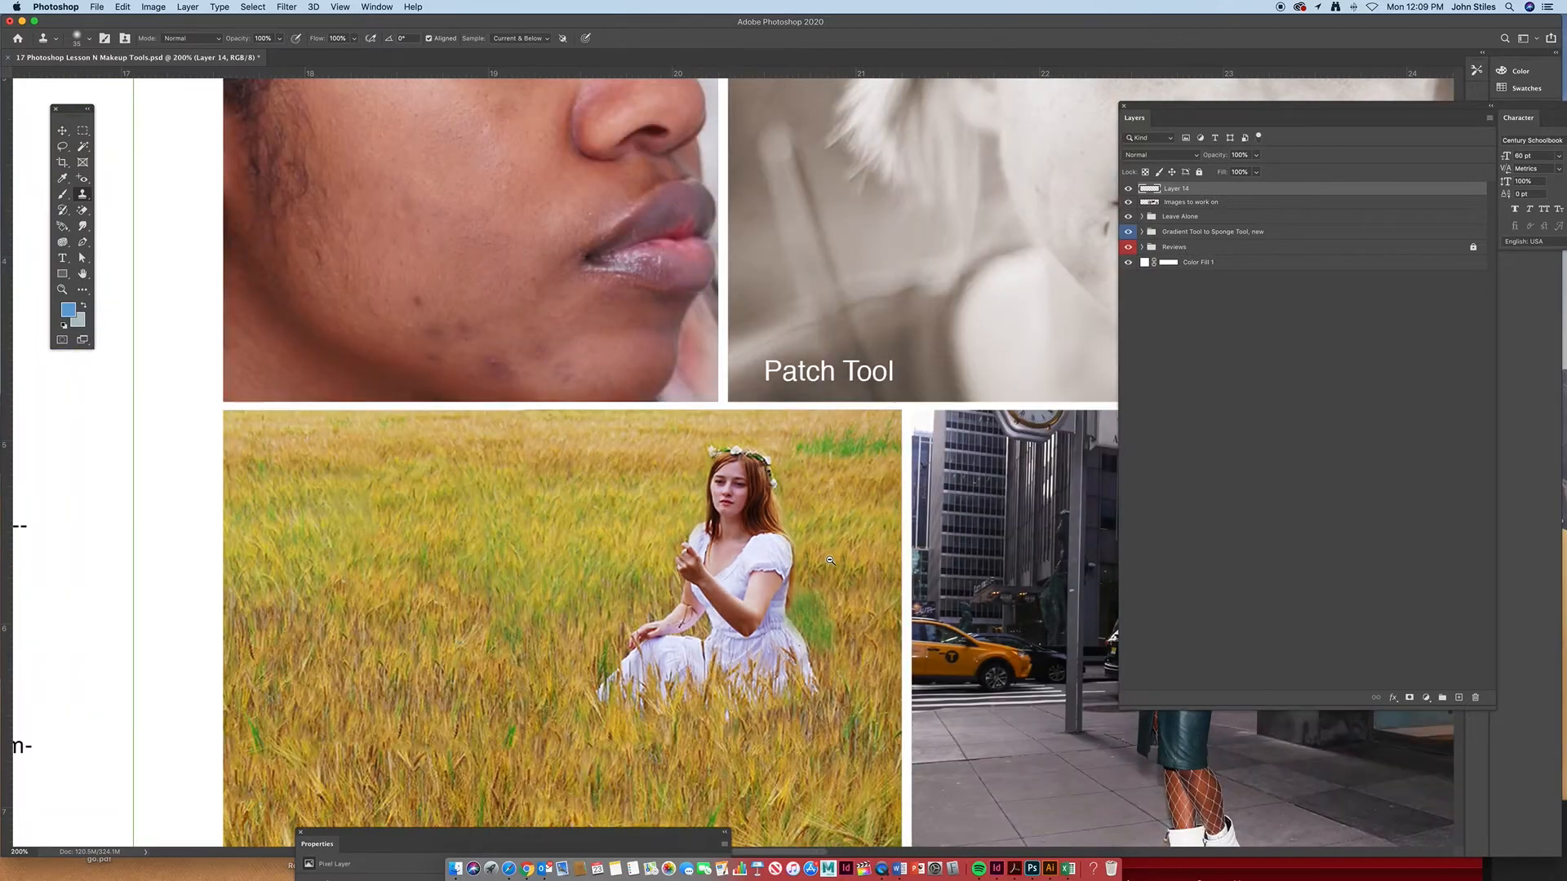
alt+super+click(828, 561)
scroll(793, 530, down, 5)
scroll(793, 531, right, 5)
scroll(793, 539, right, 5)
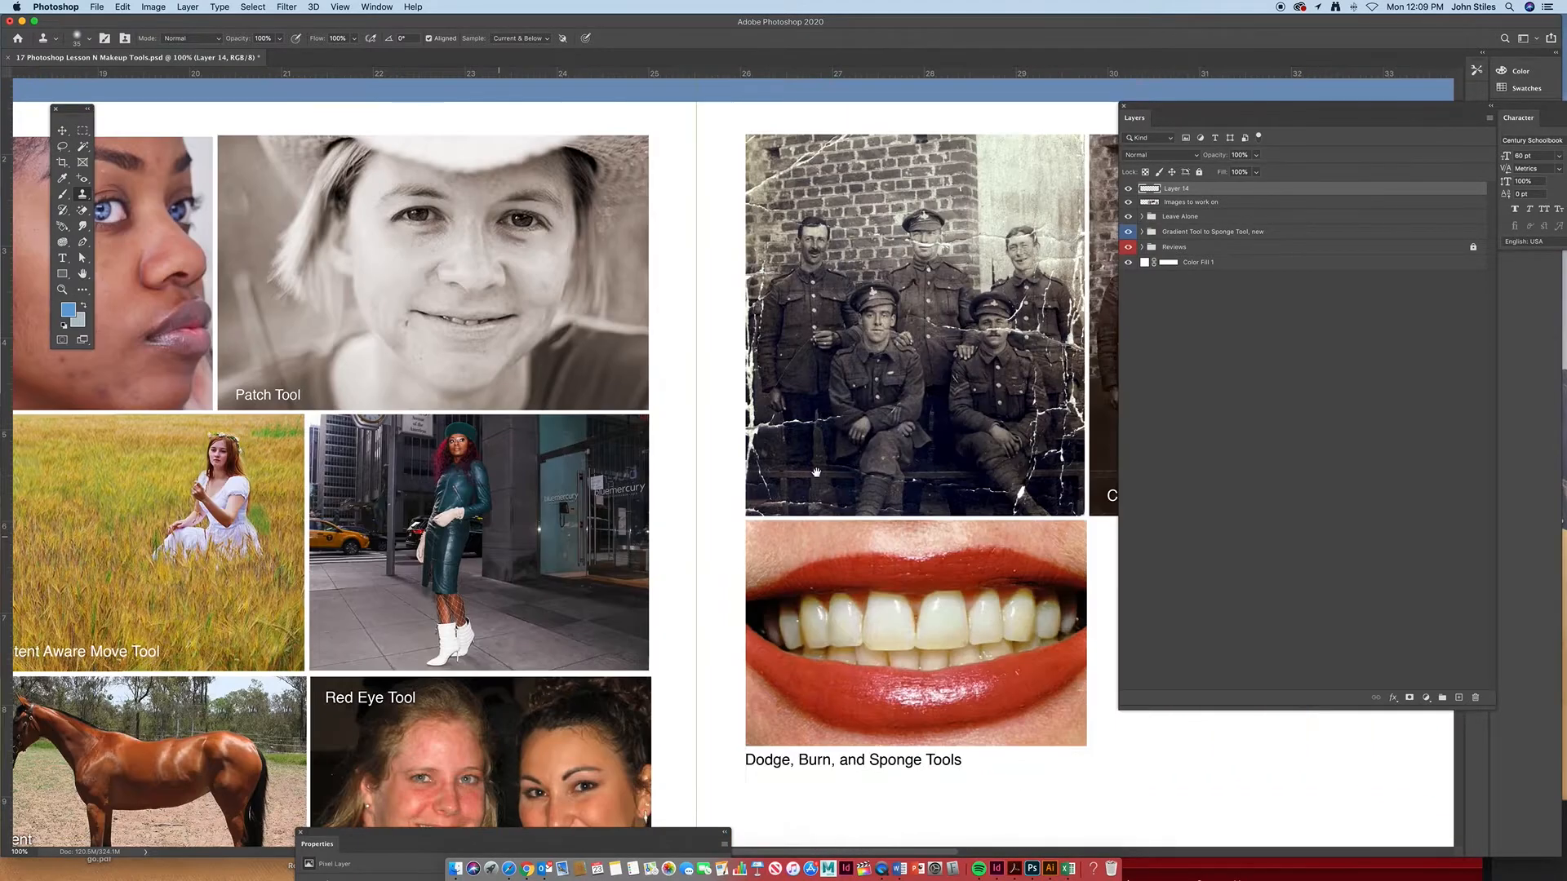
super+click(938, 340)
super+click(938, 340)
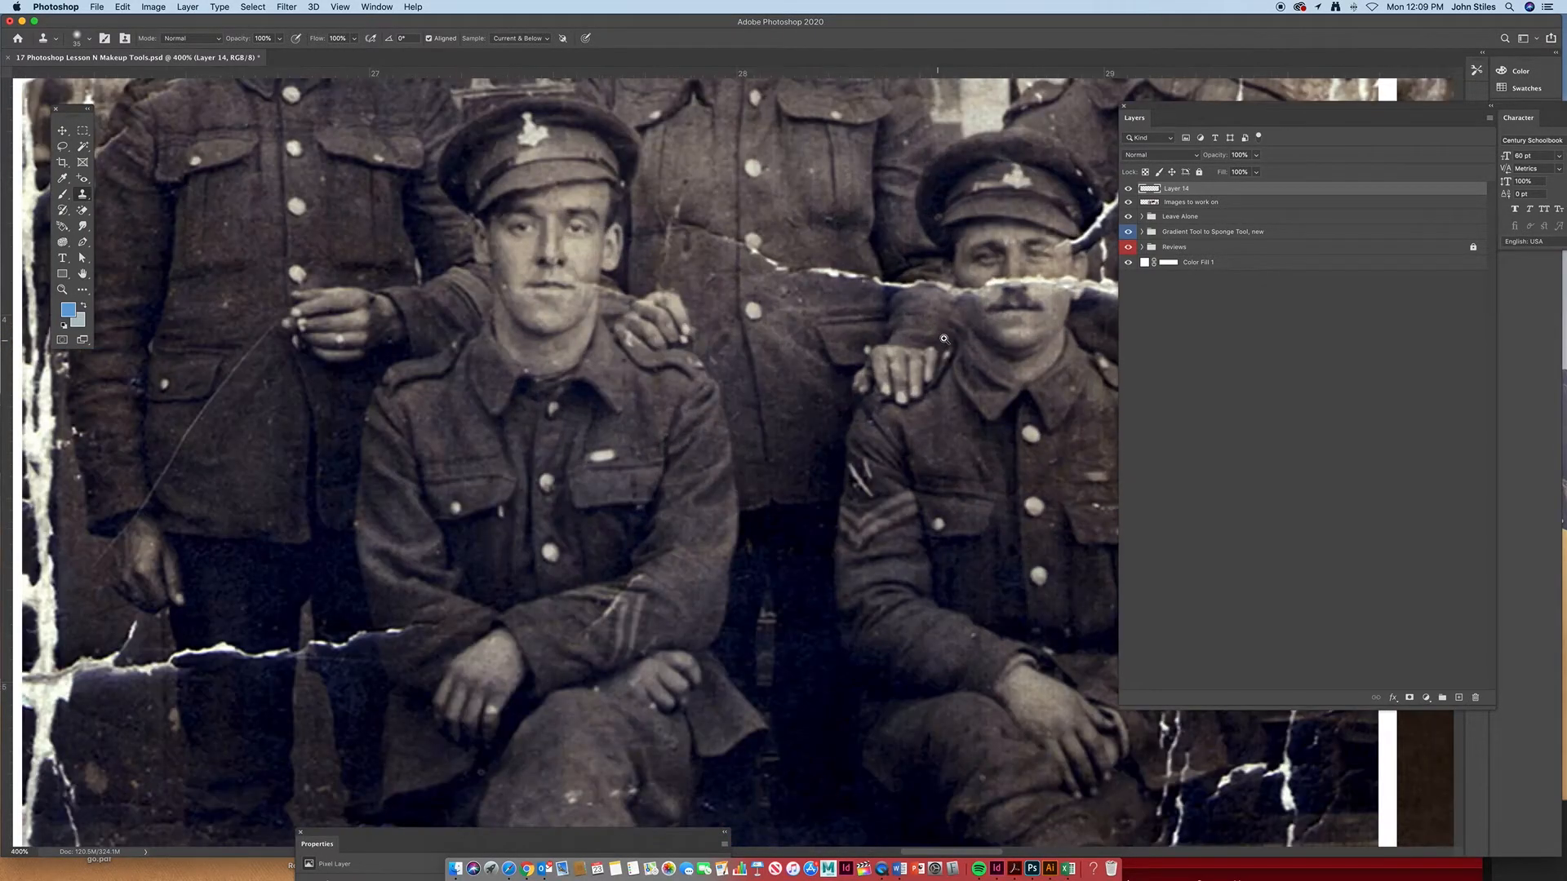
super+click(948, 336)
super+click(983, 335)
super+click(1062, 297)
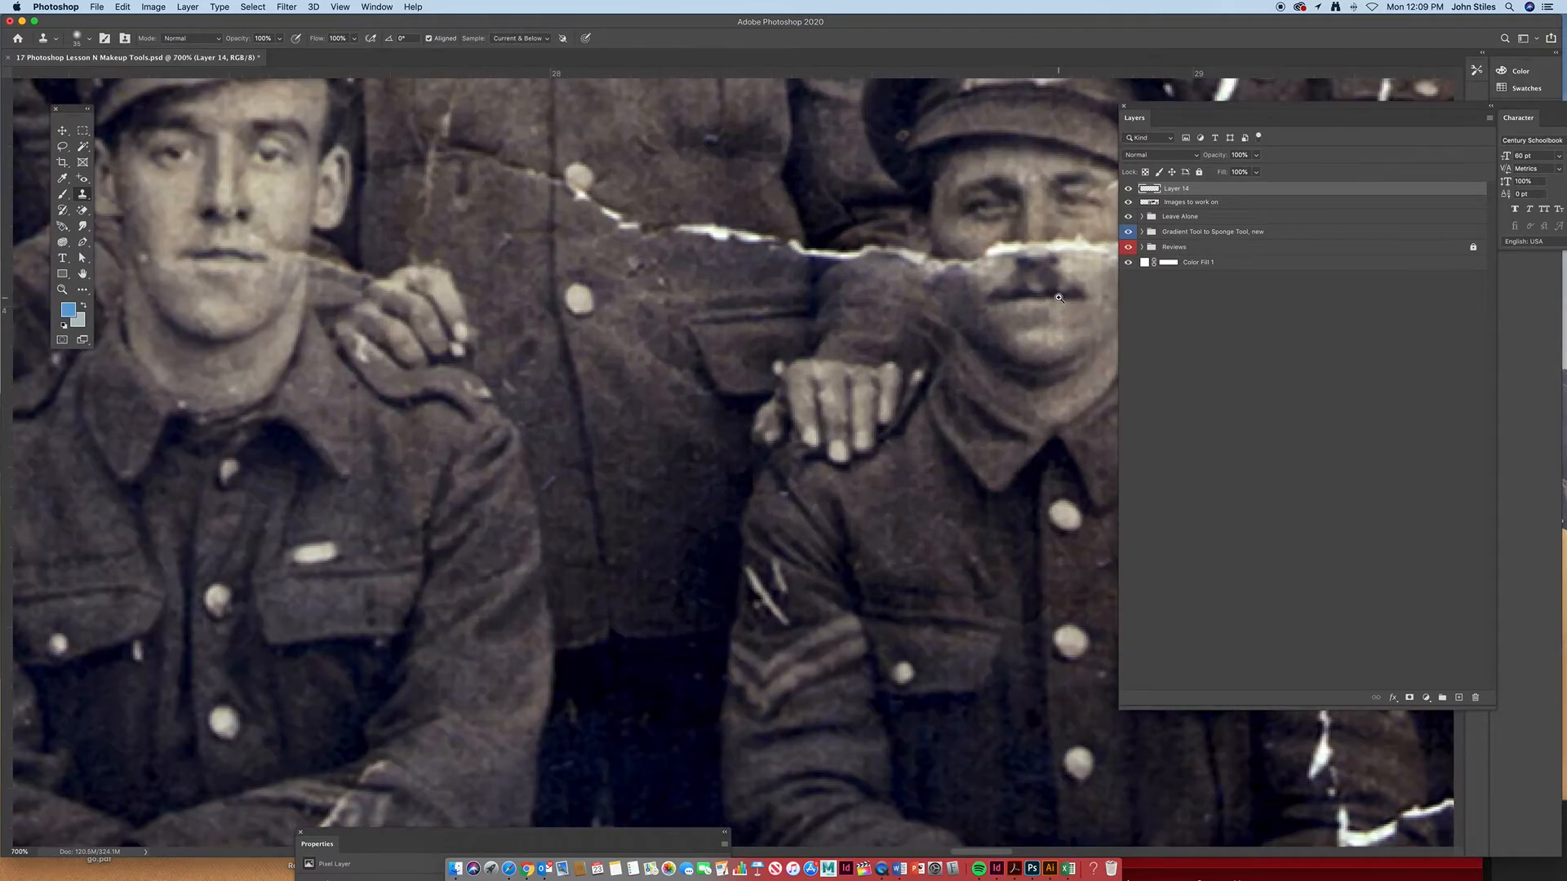
super+click(1062, 297)
super+click(1061, 297)
drag(1062, 297, 895, 417)
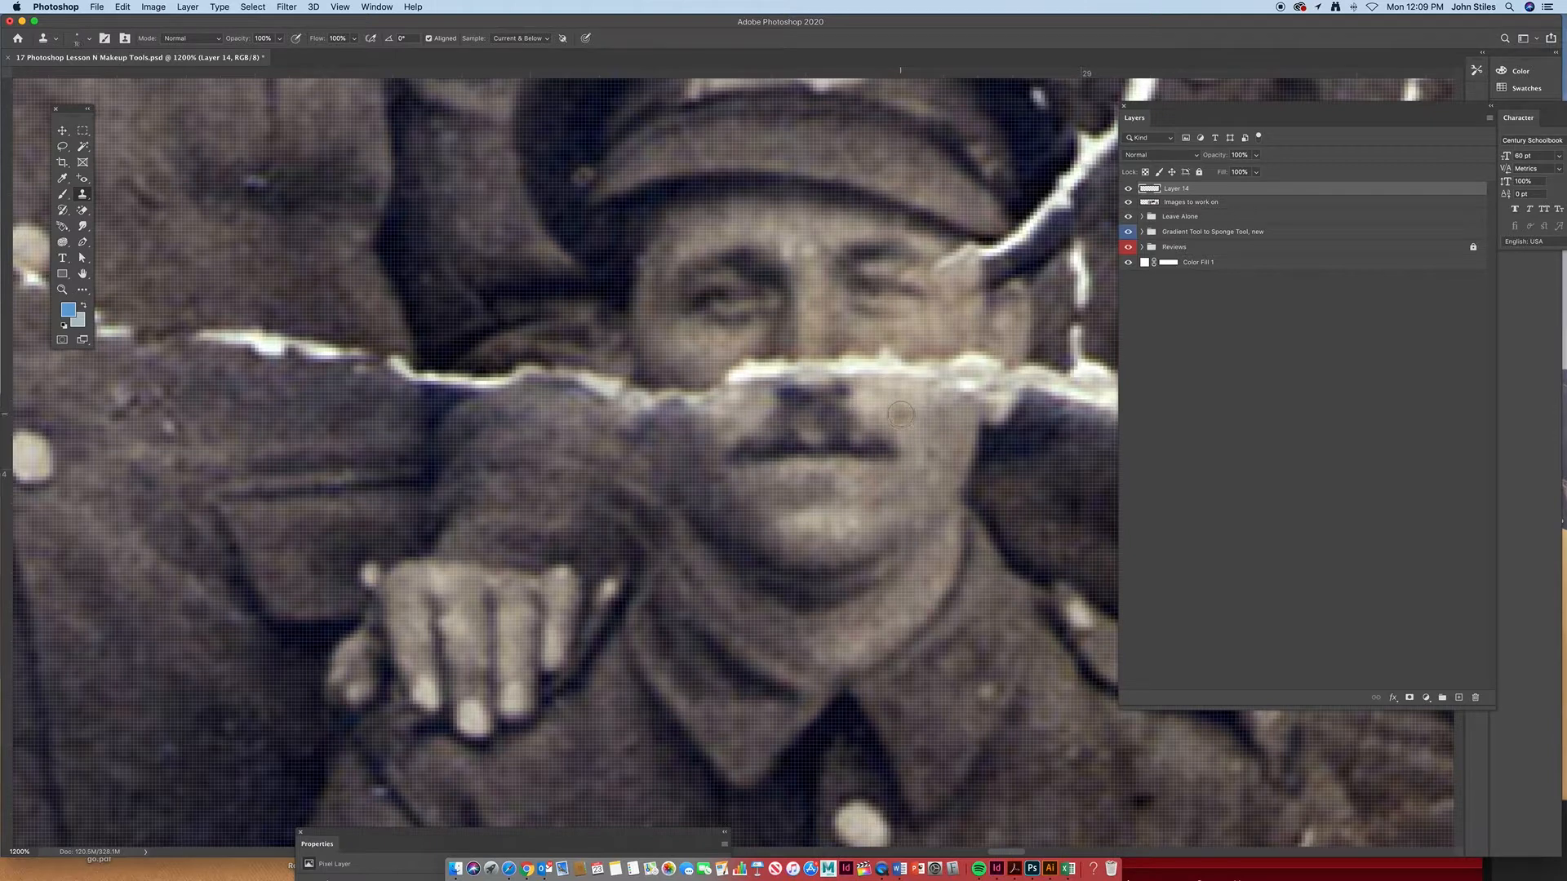
click(89, 40)
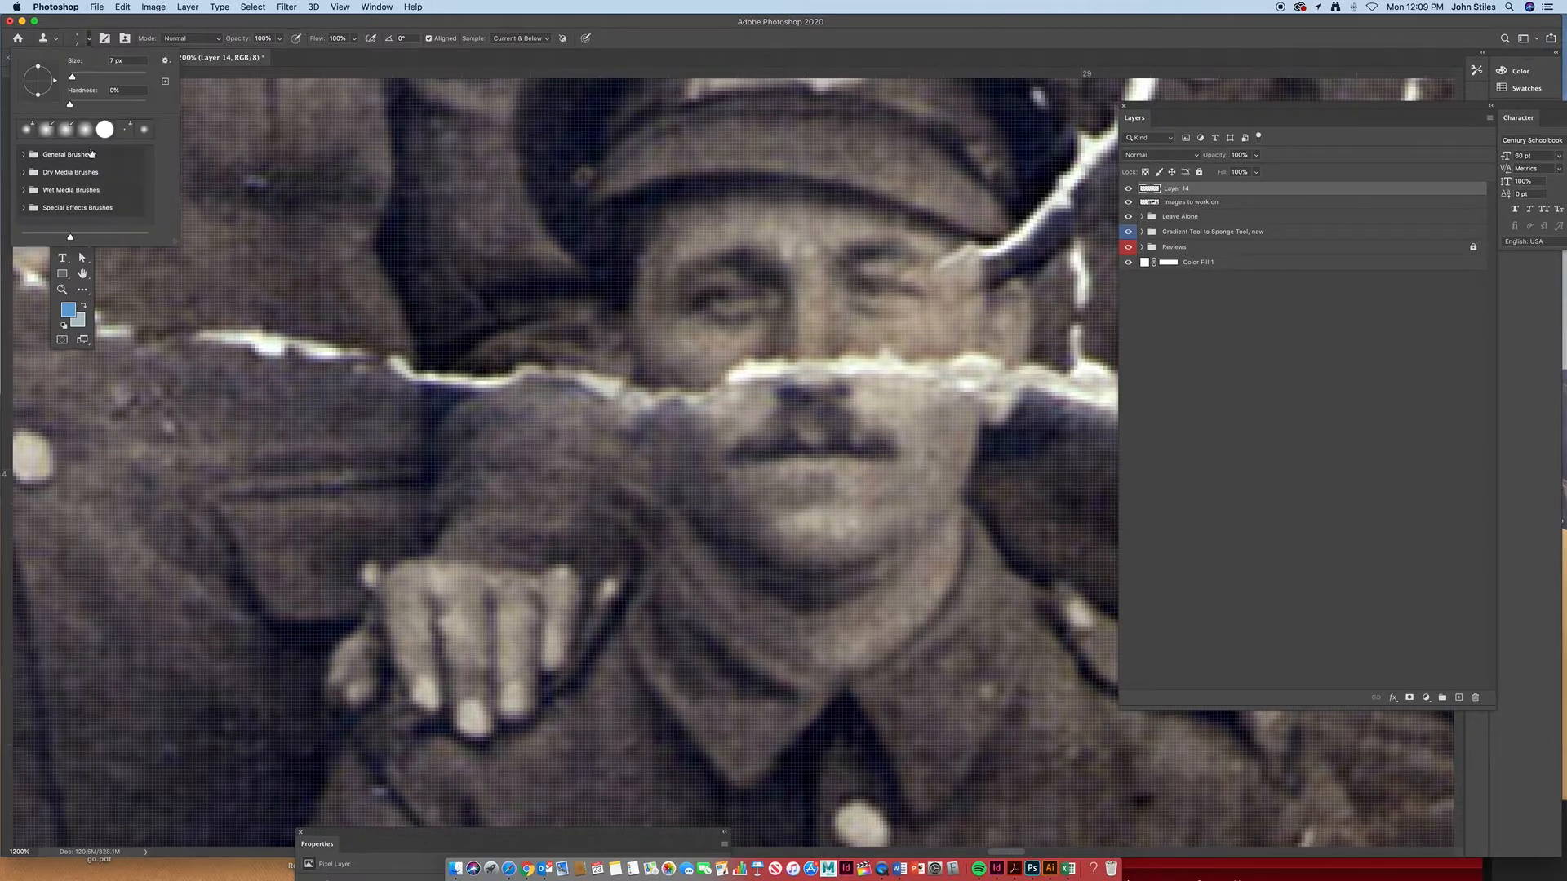
drag(70, 104, 106, 105)
key(Return)
Clone skin over the first part of the tear on the mustached soldier's cheek at 100% opacity
mouse_move(871, 370)
mouse_down()
mouse_move(908, 345)
mouse_move(875, 345)
mouse_up()
alt+click(905, 407)
alt+click(930, 344)
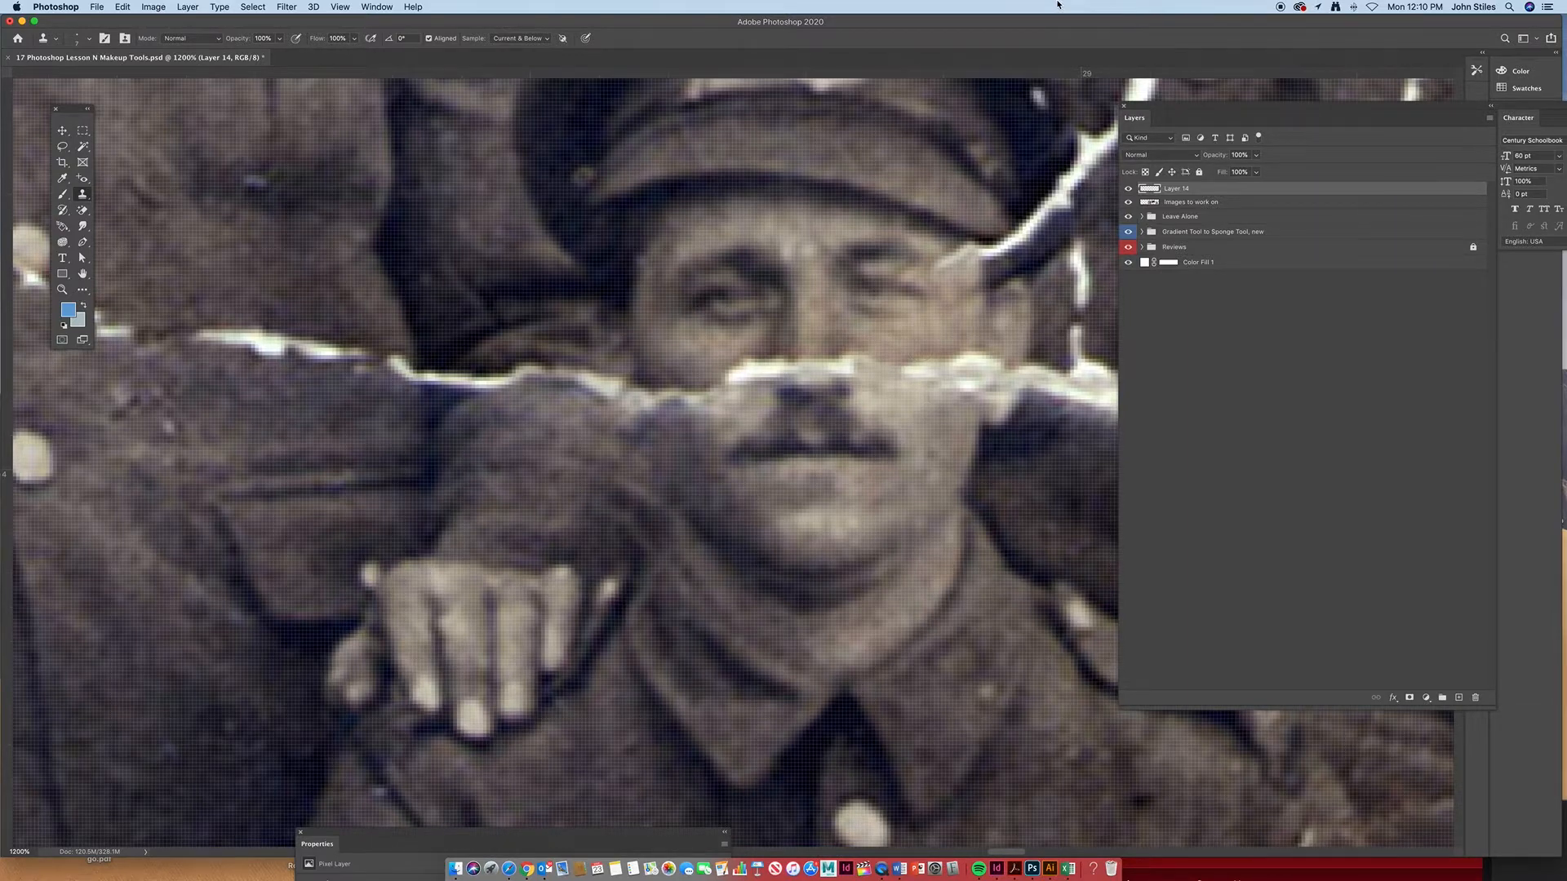
Lower the Clone Stamp opacity to 51% and blend sampled skin over the tear across the soldier's cheek
click(279, 38)
click(251, 55)
click(937, 425)
mouse_move(951, 383)
mouse_down()
mouse_move(946, 435)
mouse_move(921, 339)
mouse_move(944, 368)
mouse_up()
alt+click(920, 339)
click(915, 368)
click(912, 370)
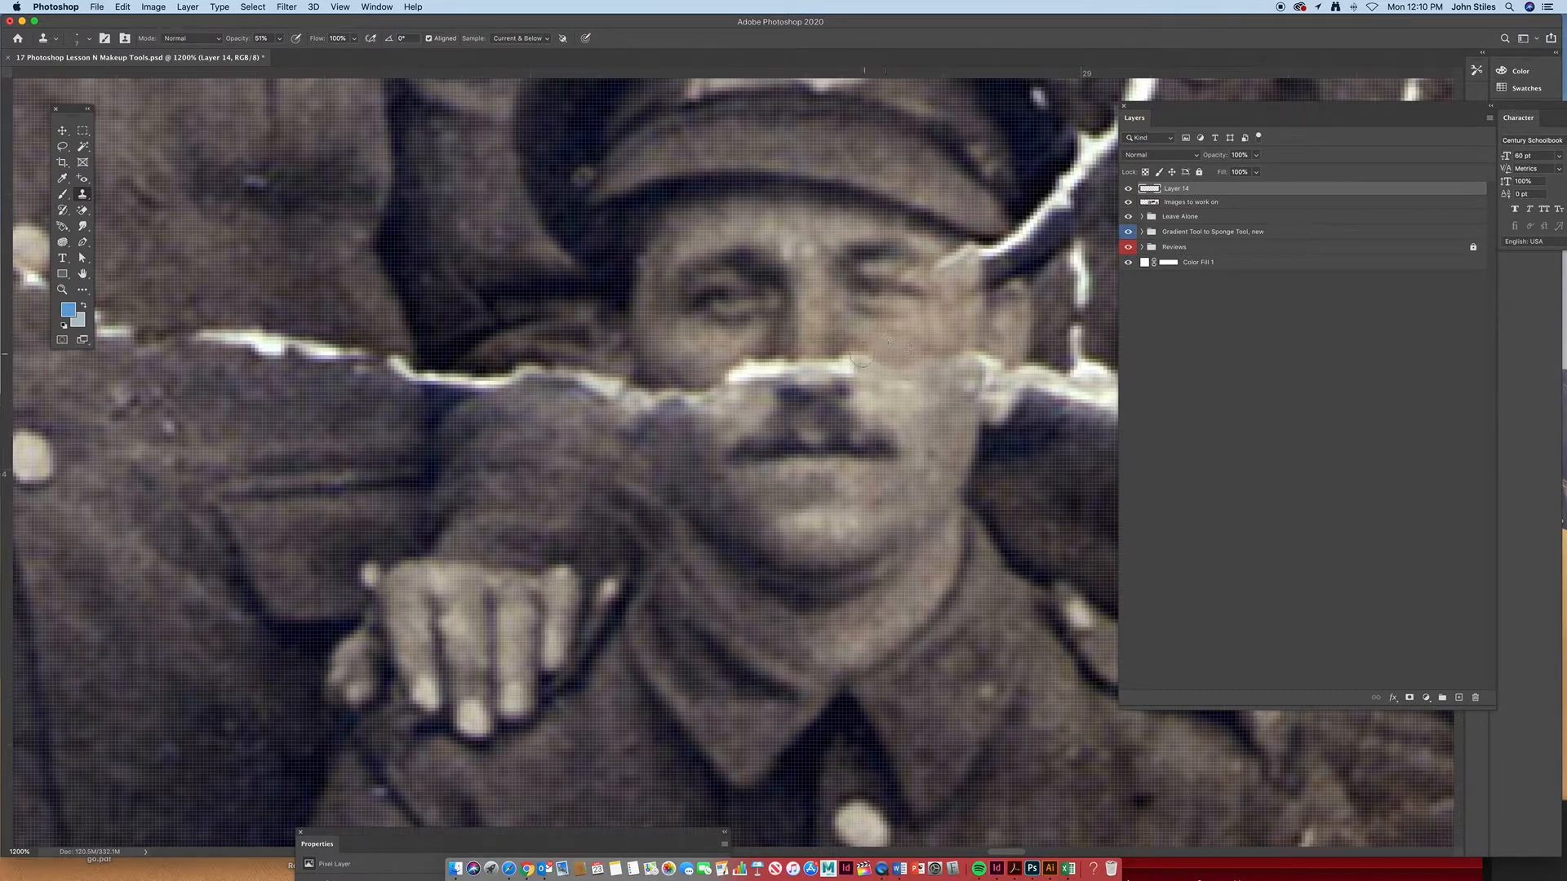
Clone sampled skin over the tear across the mustached soldier's nose, resampling close to each spot
alt+click(814, 337)
click(811, 367)
alt+click(838, 352)
click(836, 365)
alt+click(846, 342)
click(850, 369)
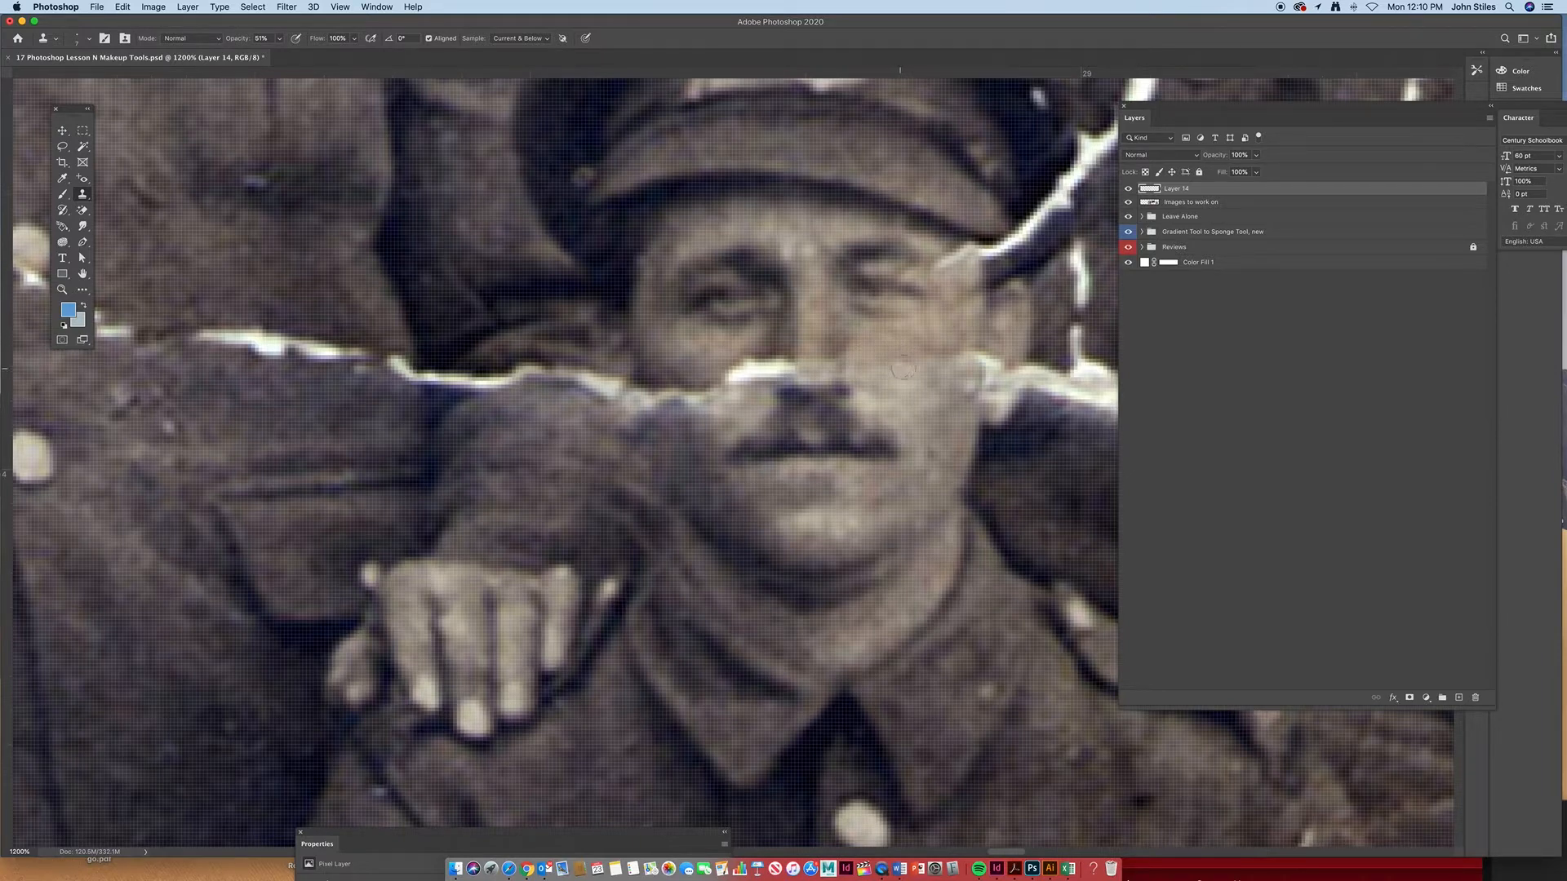
alt+click(895, 473)
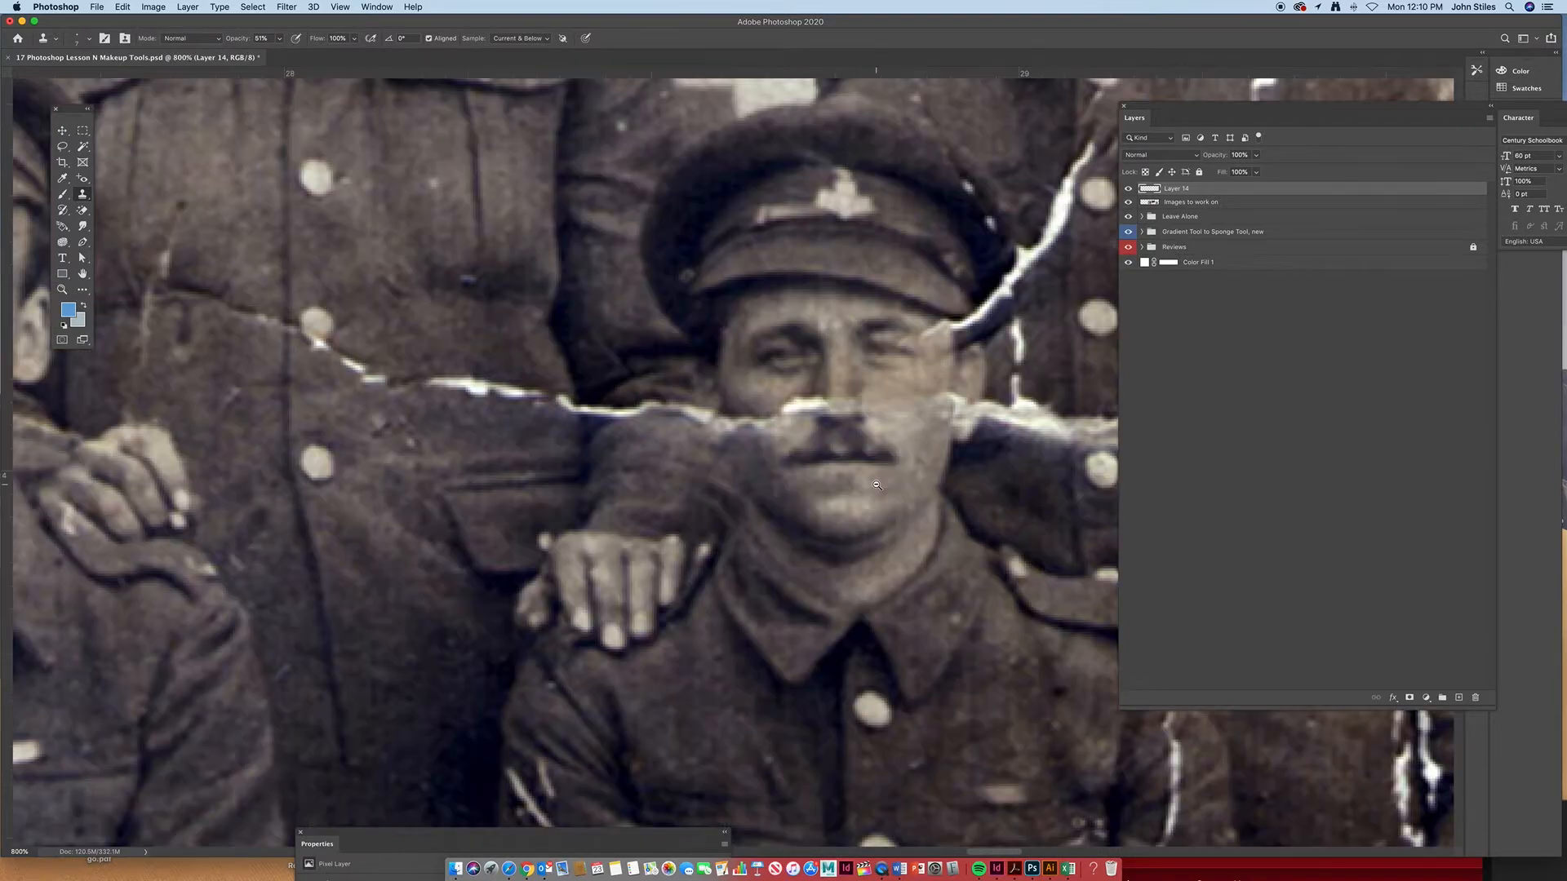
alt+click(898, 475)
alt+click(913, 480)
alt+click(907, 476)
alt+click(906, 476)
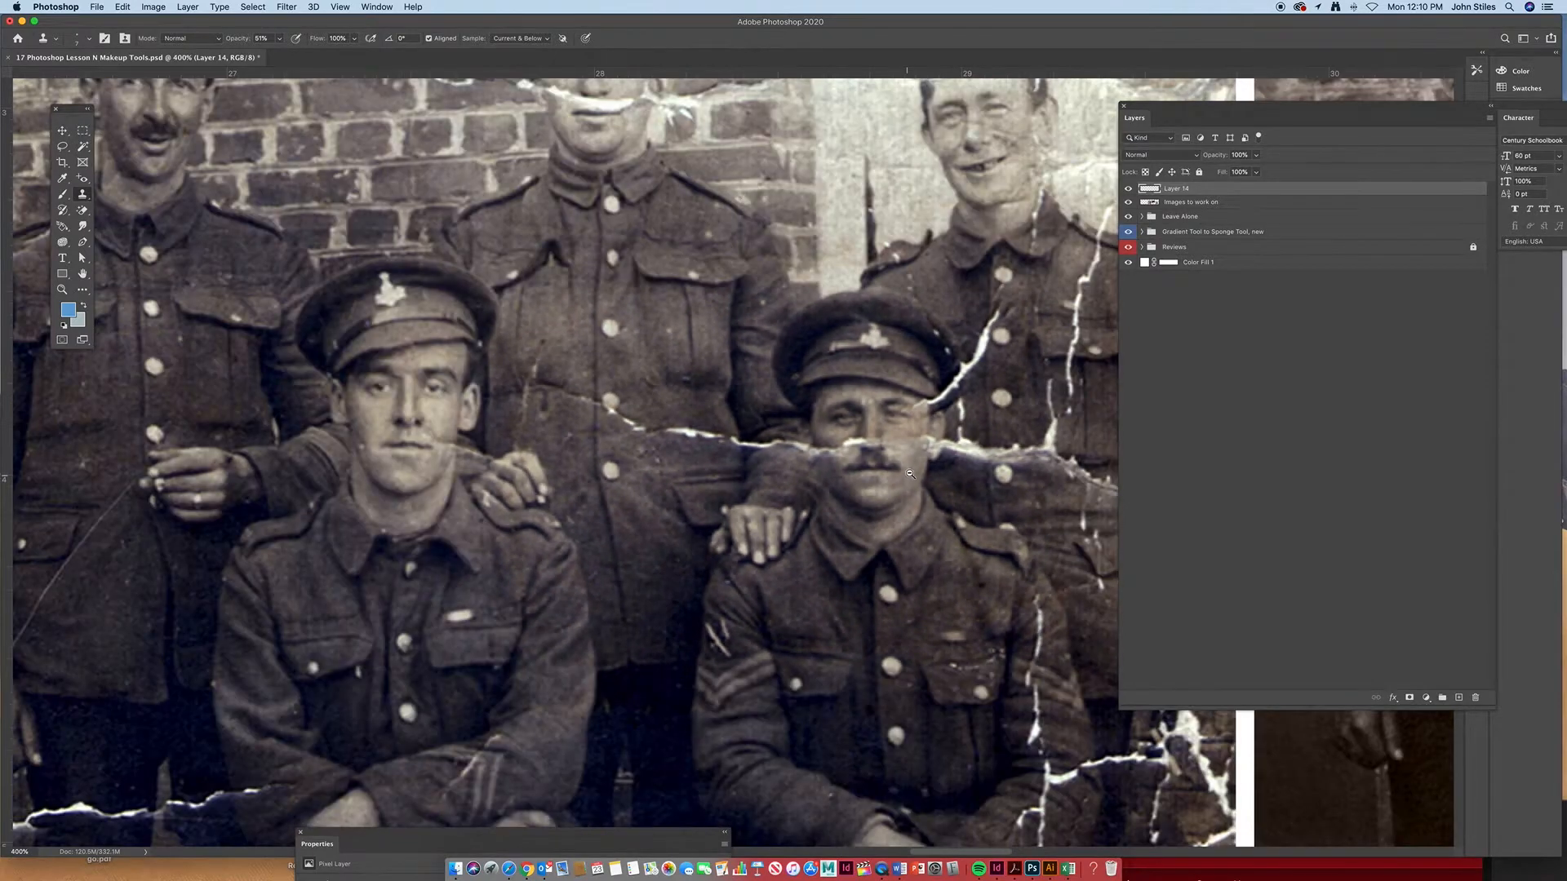
Compare the mustached soldier's face with and without the cloned retouching on Layer 14
scroll(917, 469, right, 3)
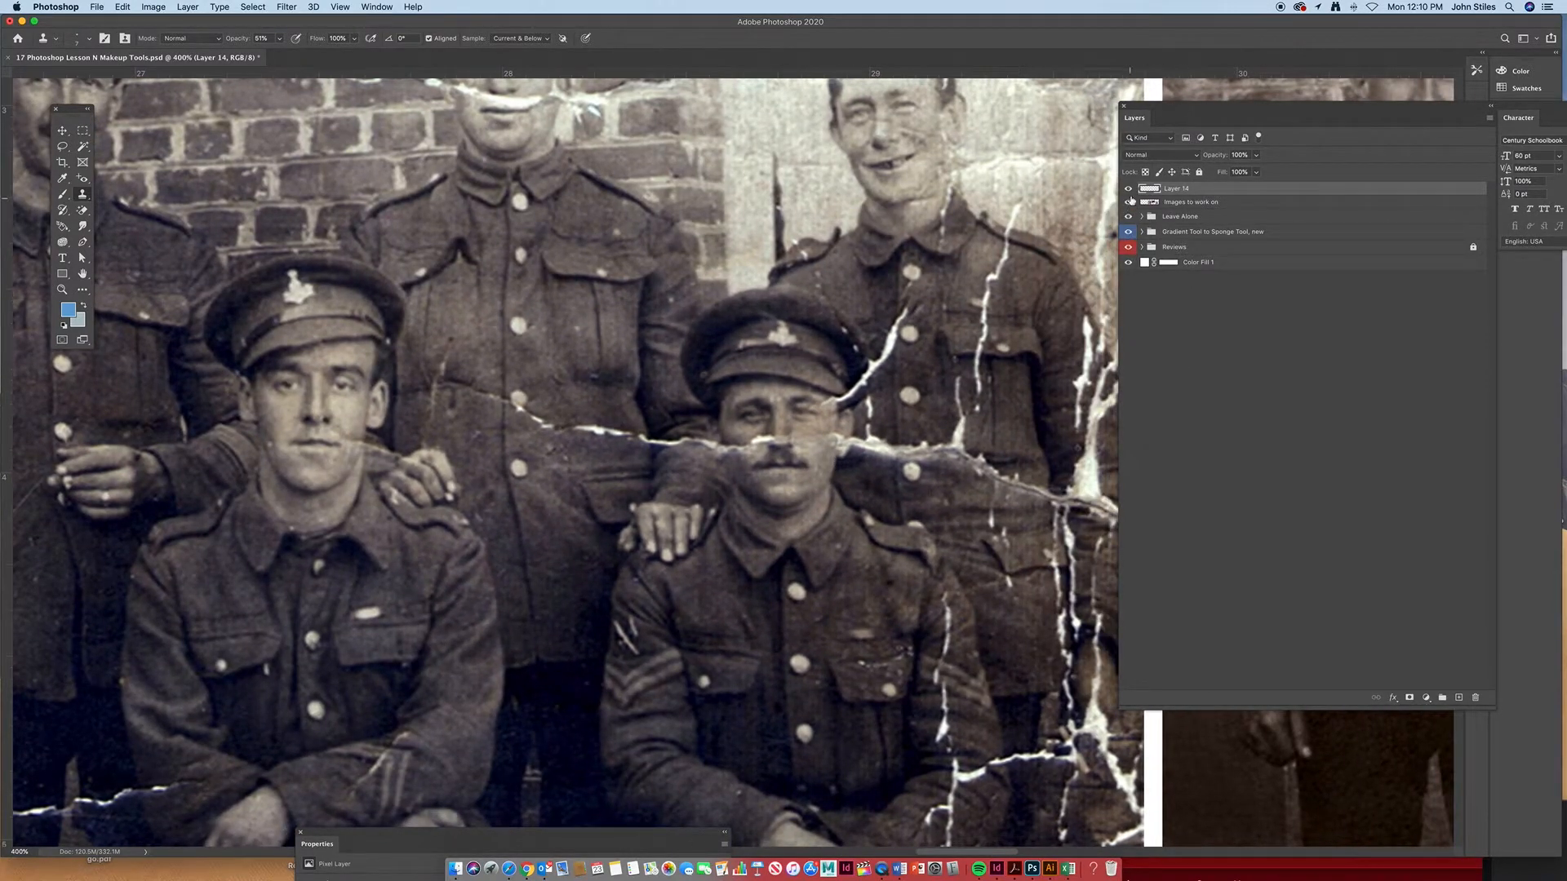
click(1127, 189)
click(1128, 189)
Go over the lesson notes from the Clone Stamp to the Sponge tool, moving the floating toolbox off the adjoining screenshot
alt+click(825, 448)
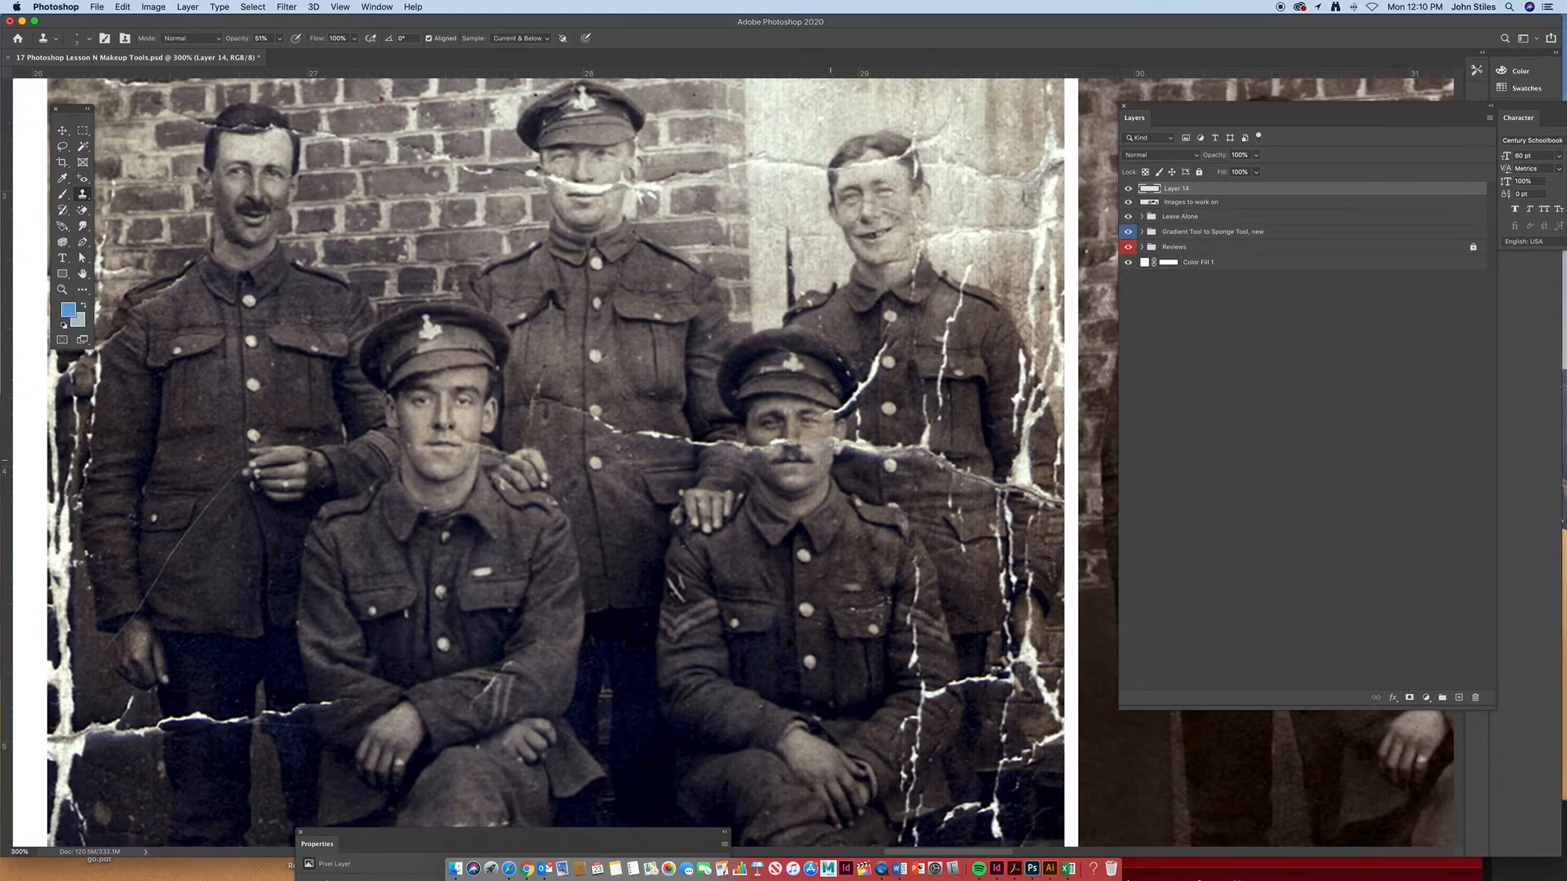
alt+click(887, 471)
alt+click(886, 472)
mouse_move(820, 481)
mouse_down()
mouse_move(685, 468)
mouse_move(793, 477)
mouse_up()
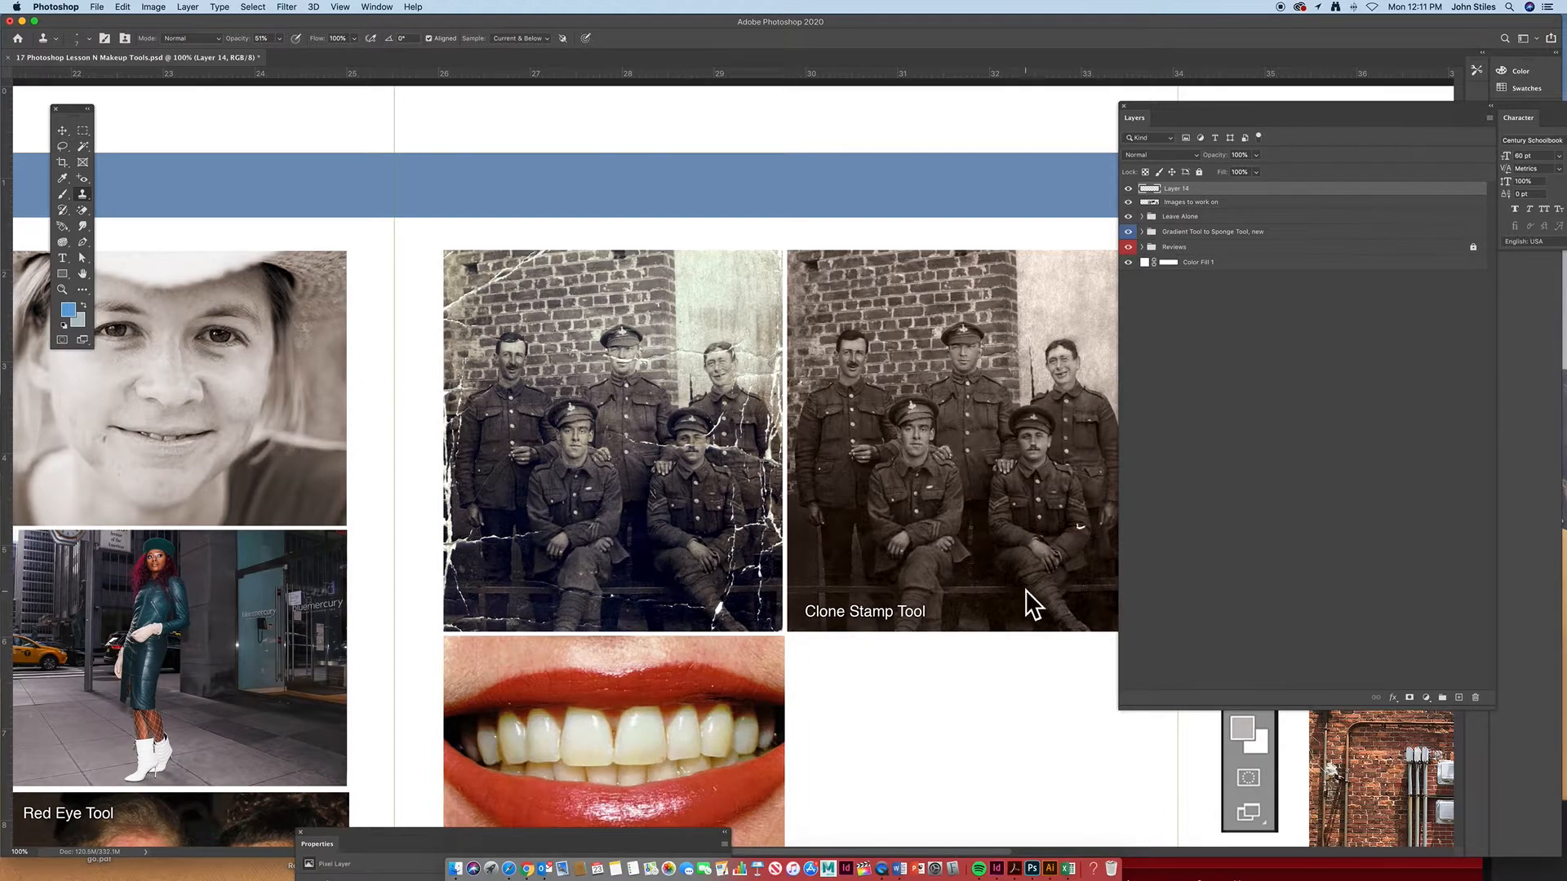
scroll(781, 565, down, 3)
scroll(781, 564, left, 10)
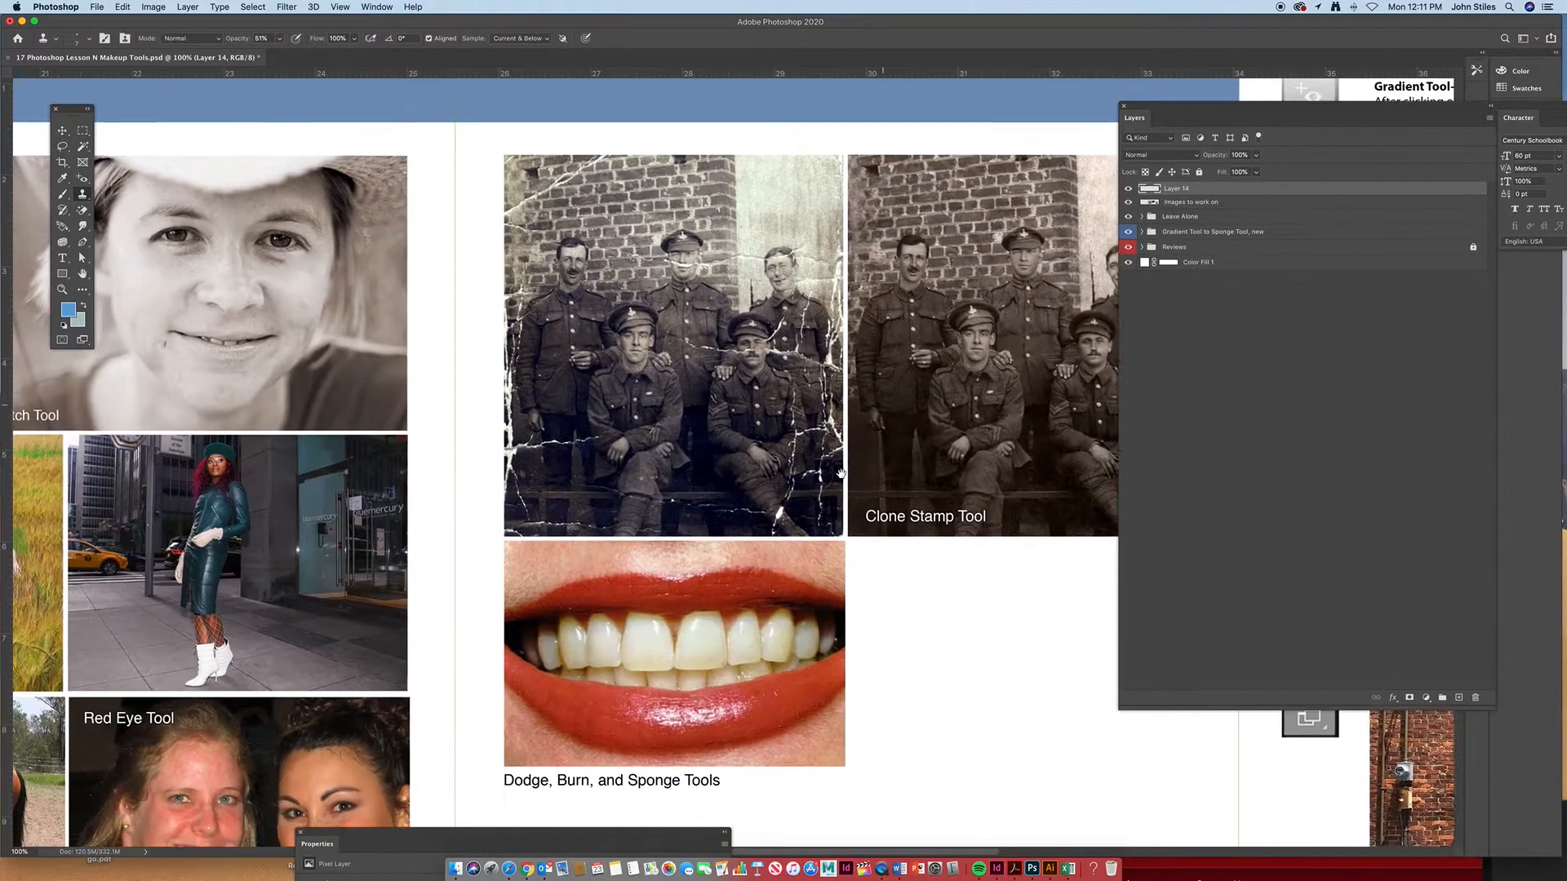
scroll(838, 465, left, 10)
scroll(839, 465, down, 2)
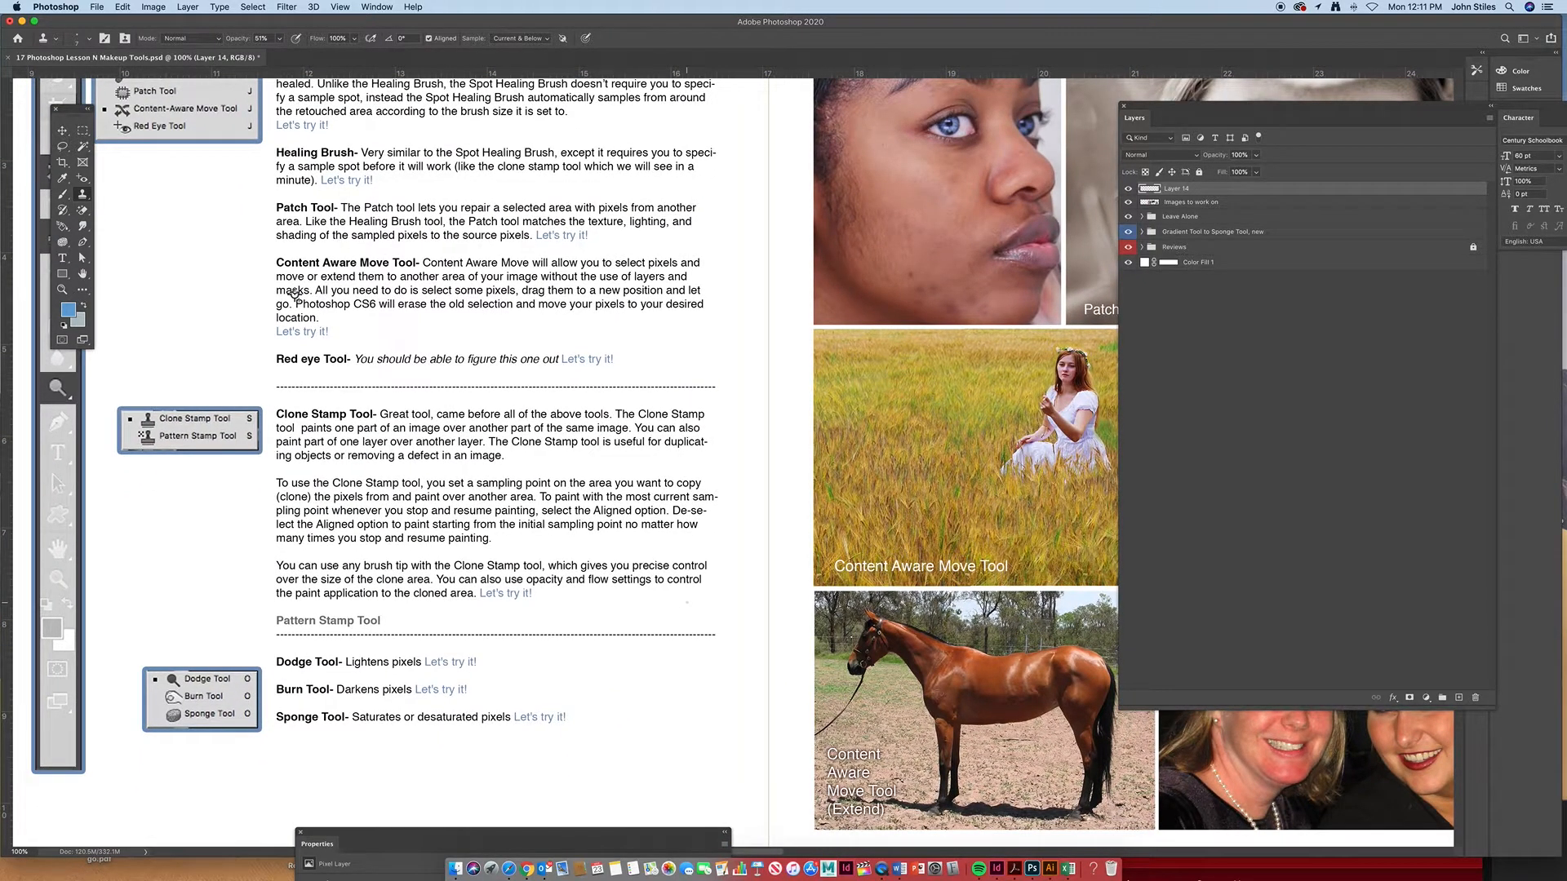
drag(72, 107, 149, 152)
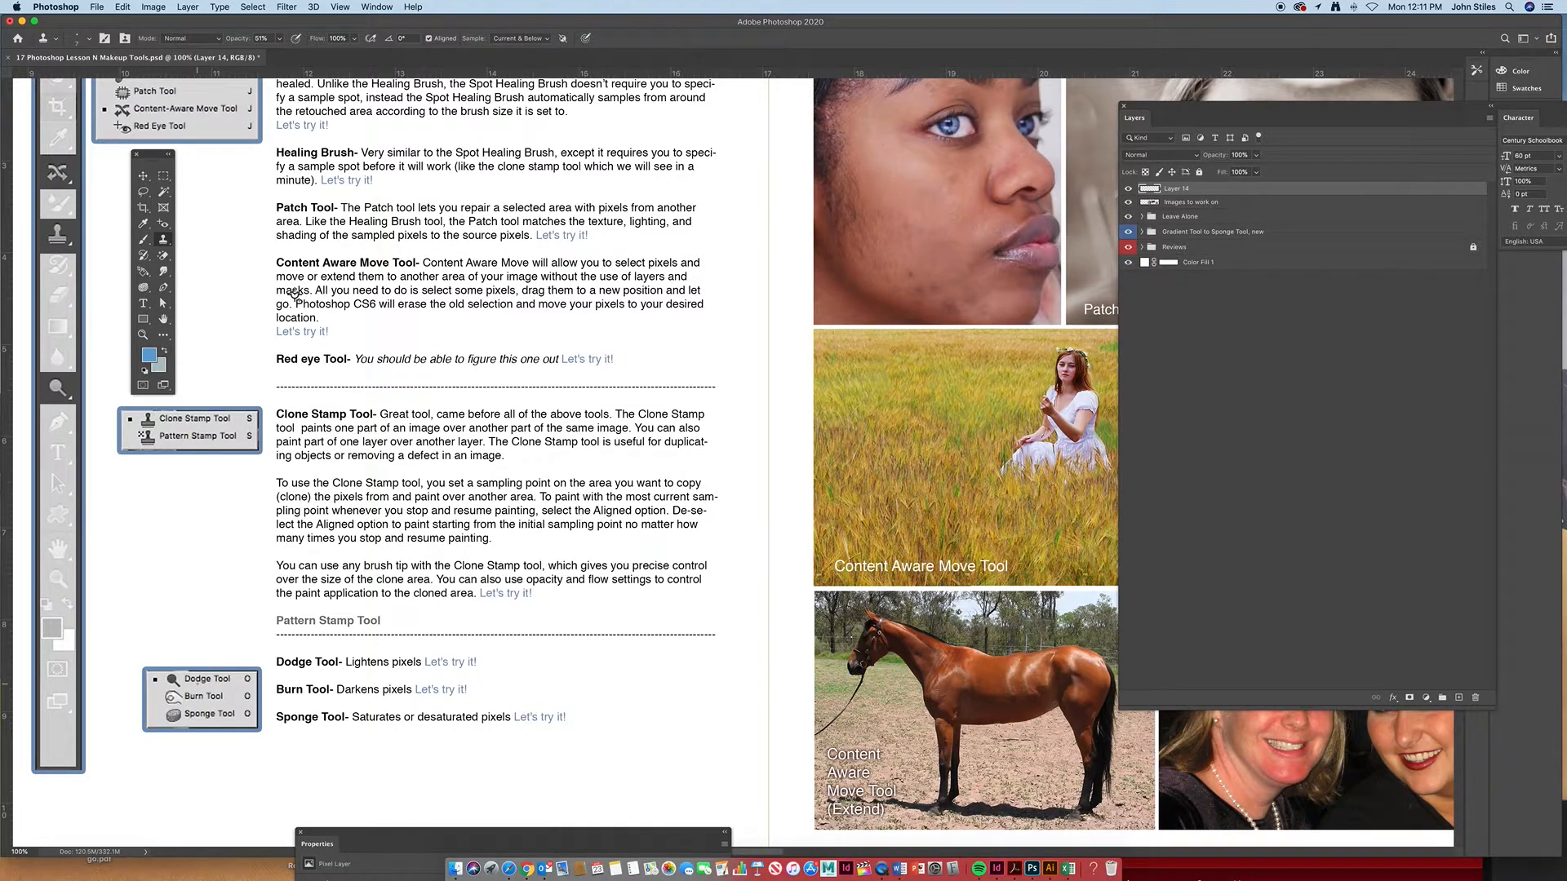
drag(933, 612, 981, 570)
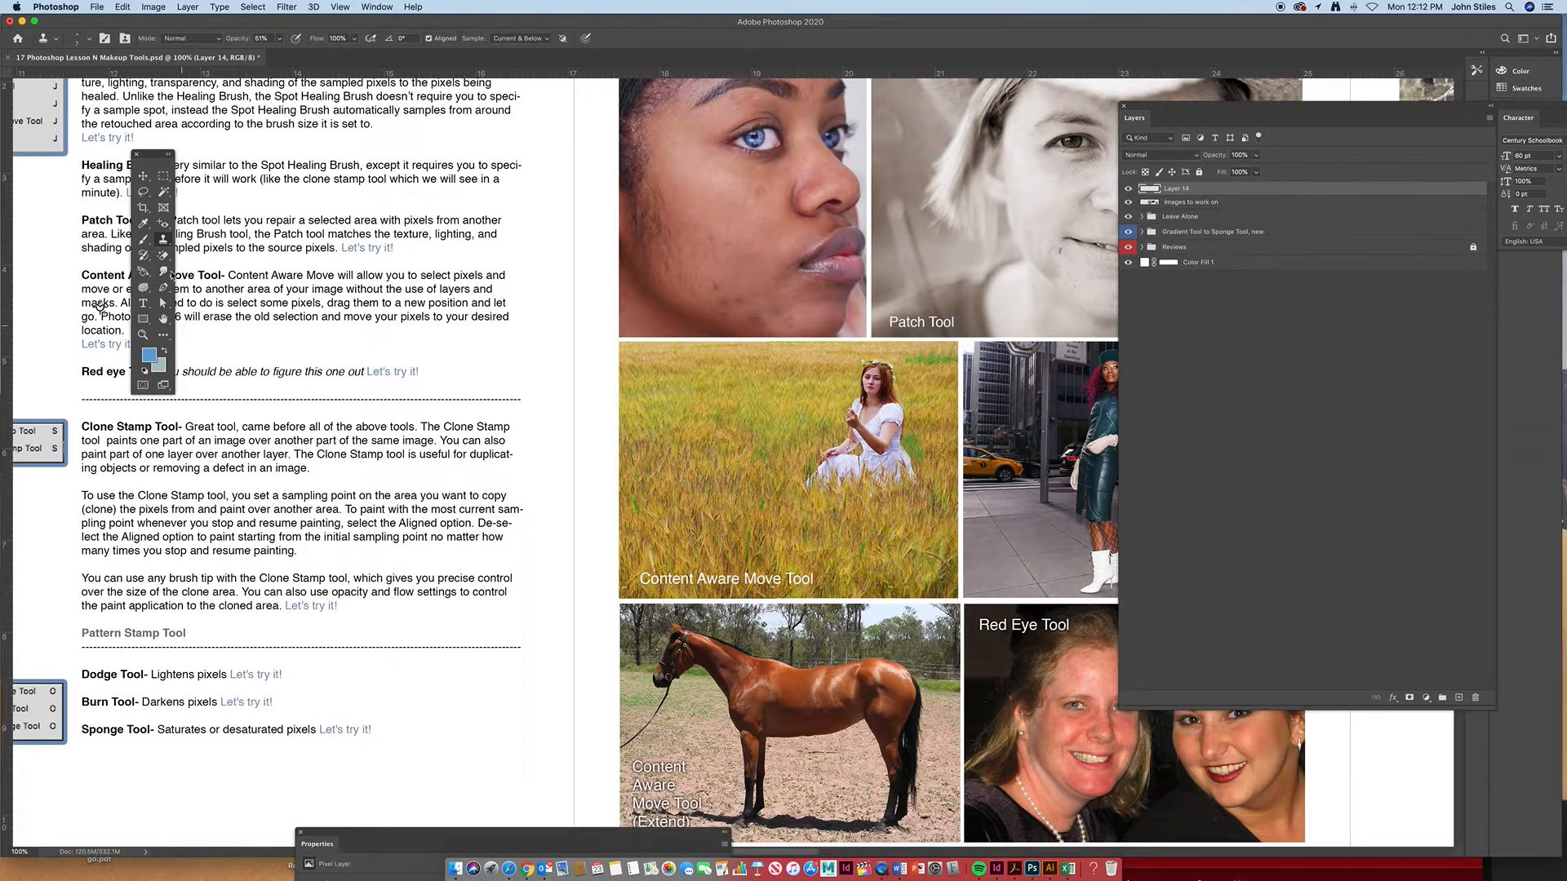
Lighten a spot on the hatted woman's face with the Dodge tool on the Images to work on layer
click(166, 258)
click(165, 273)
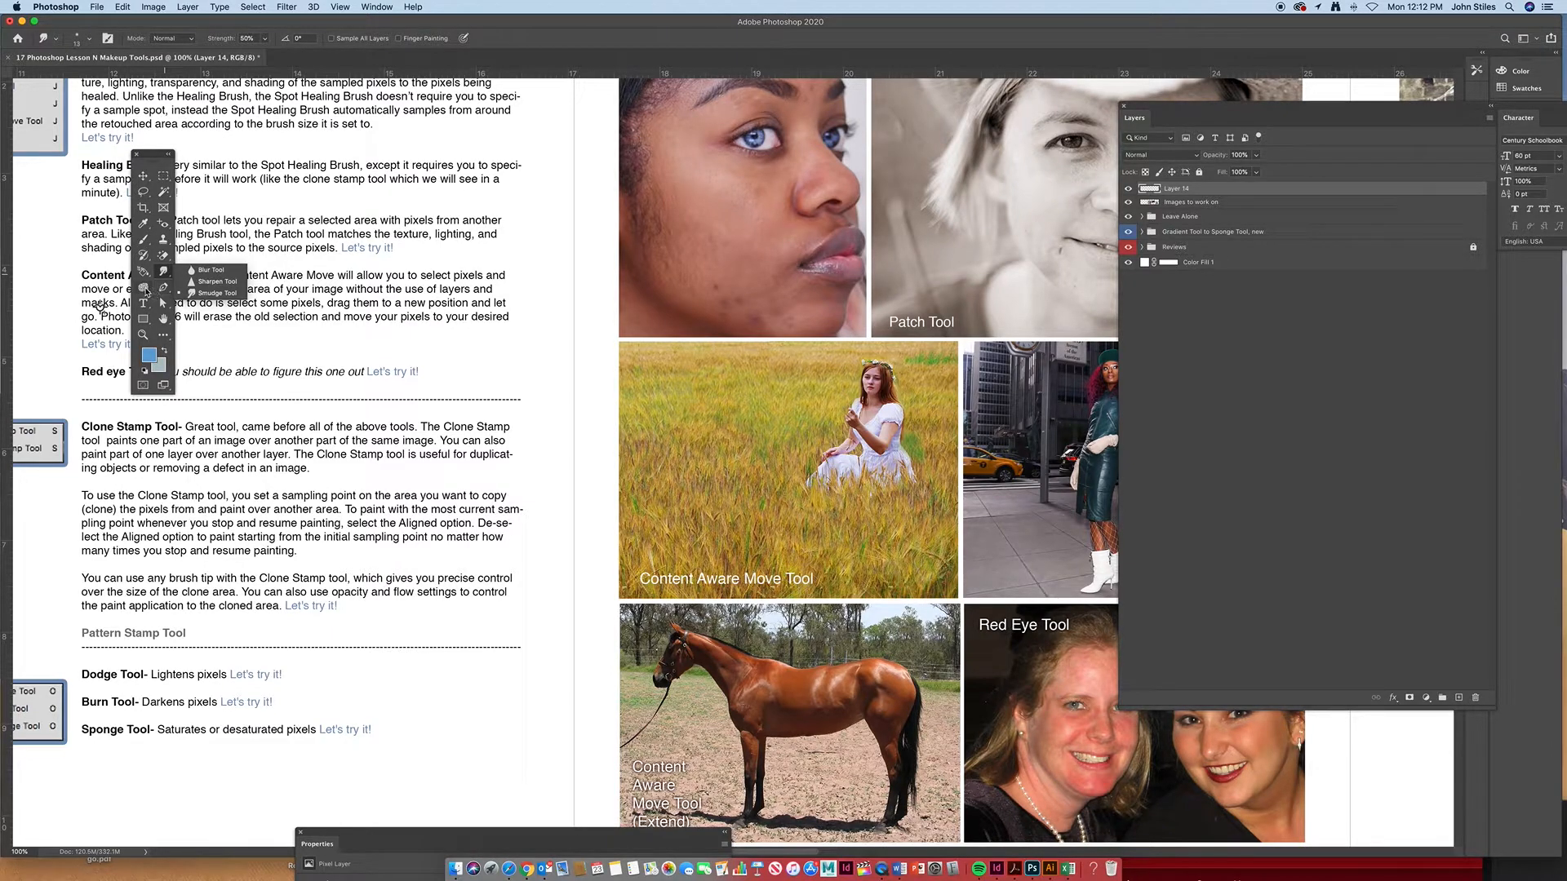
click(145, 289)
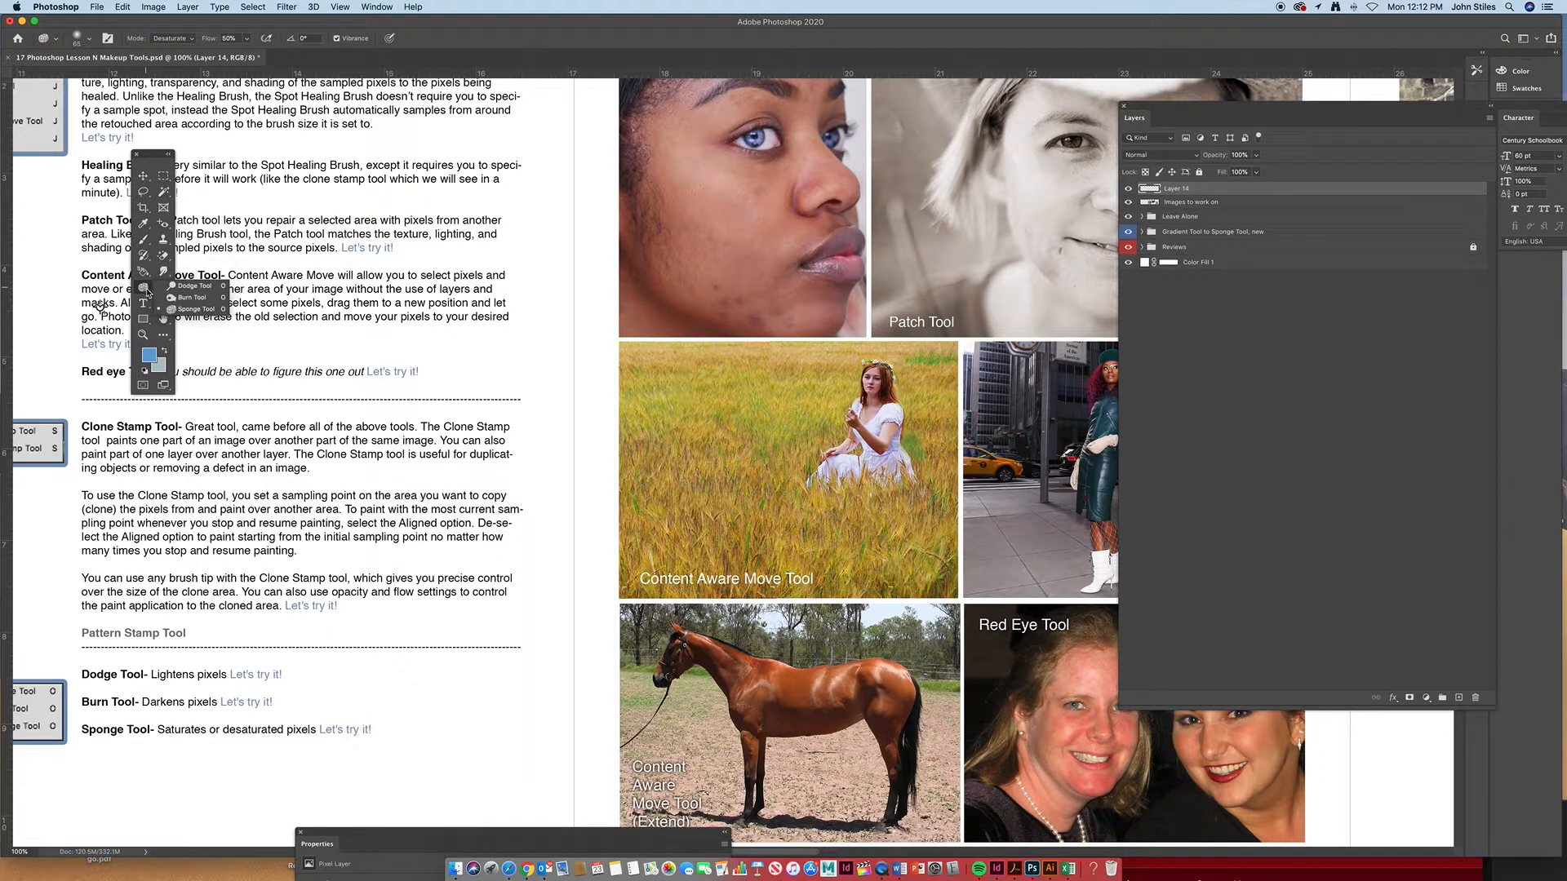
click(194, 287)
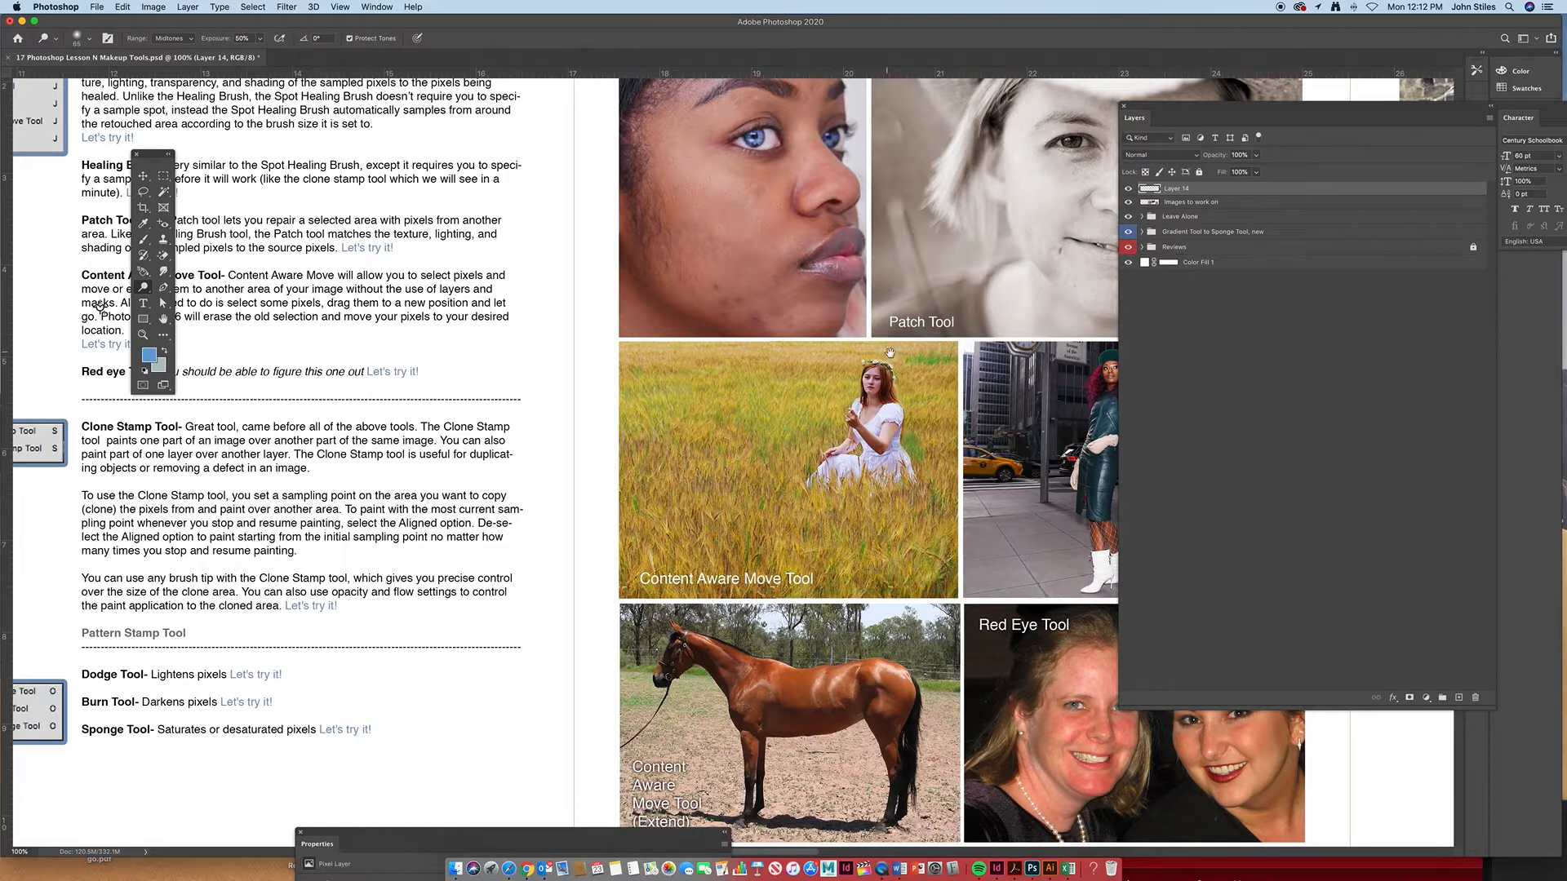
scroll(901, 339, right, 5)
scroll(902, 339, up, 1)
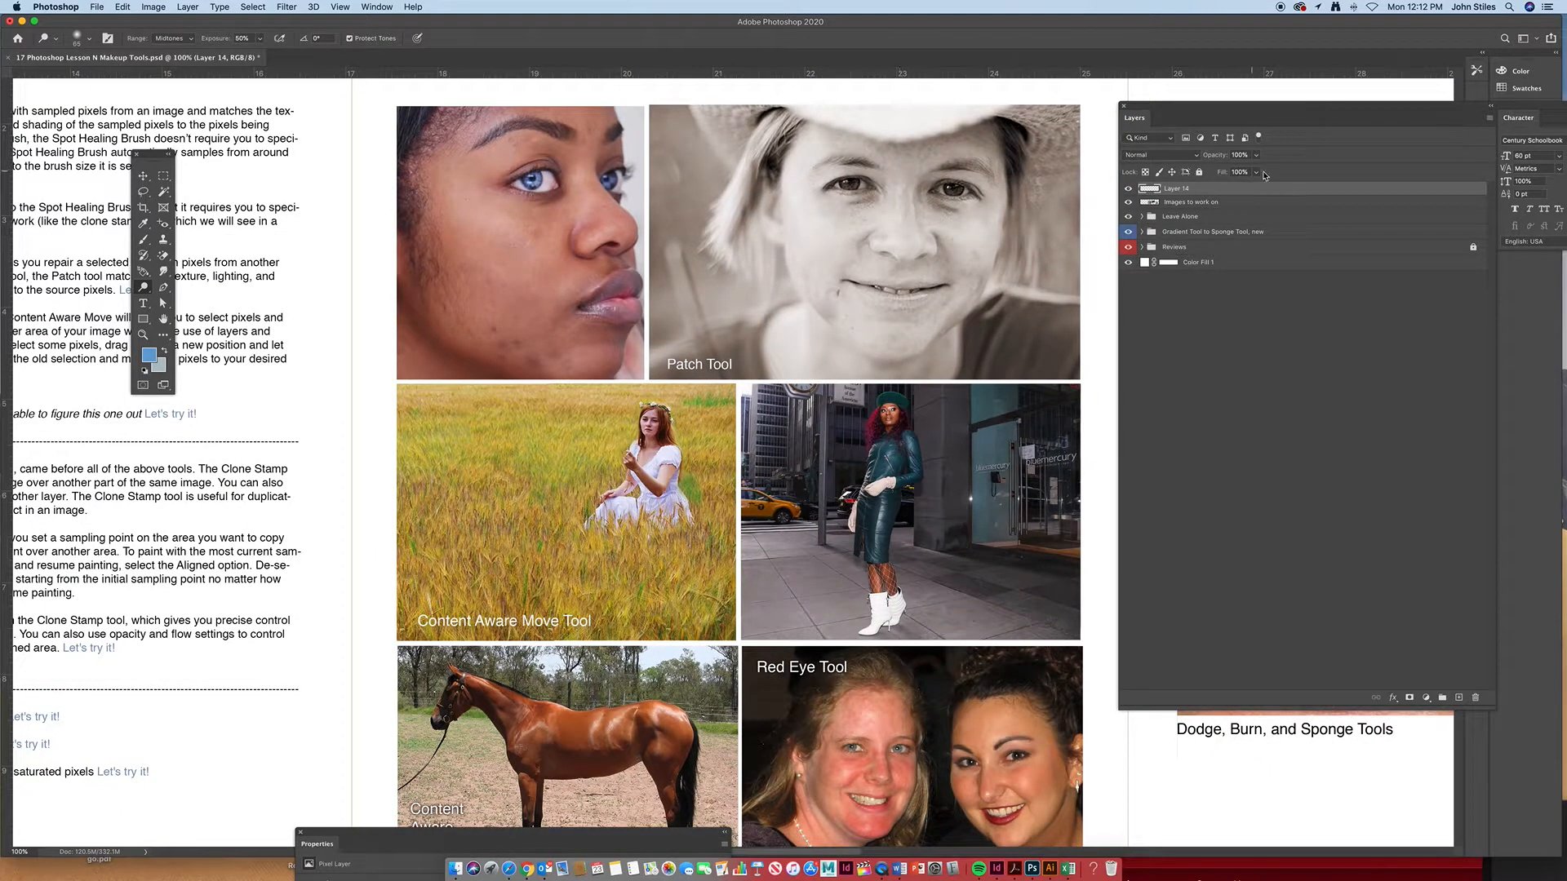
click(1195, 202)
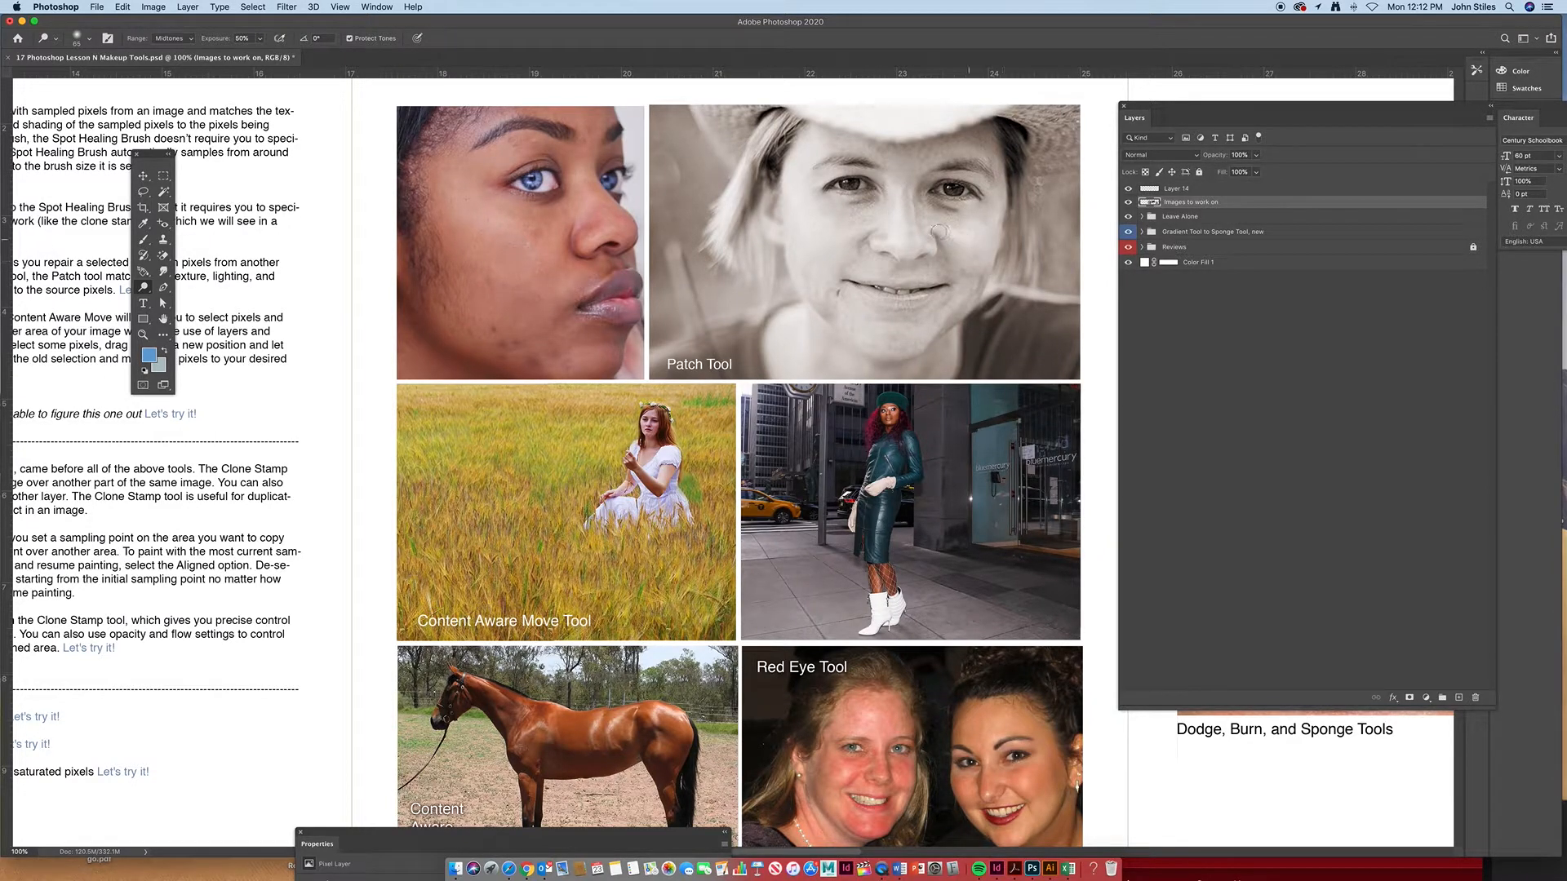
mouse_move(839, 235)
mouse_down()
mouse_move(827, 247)
mouse_move(838, 235)
mouse_up()
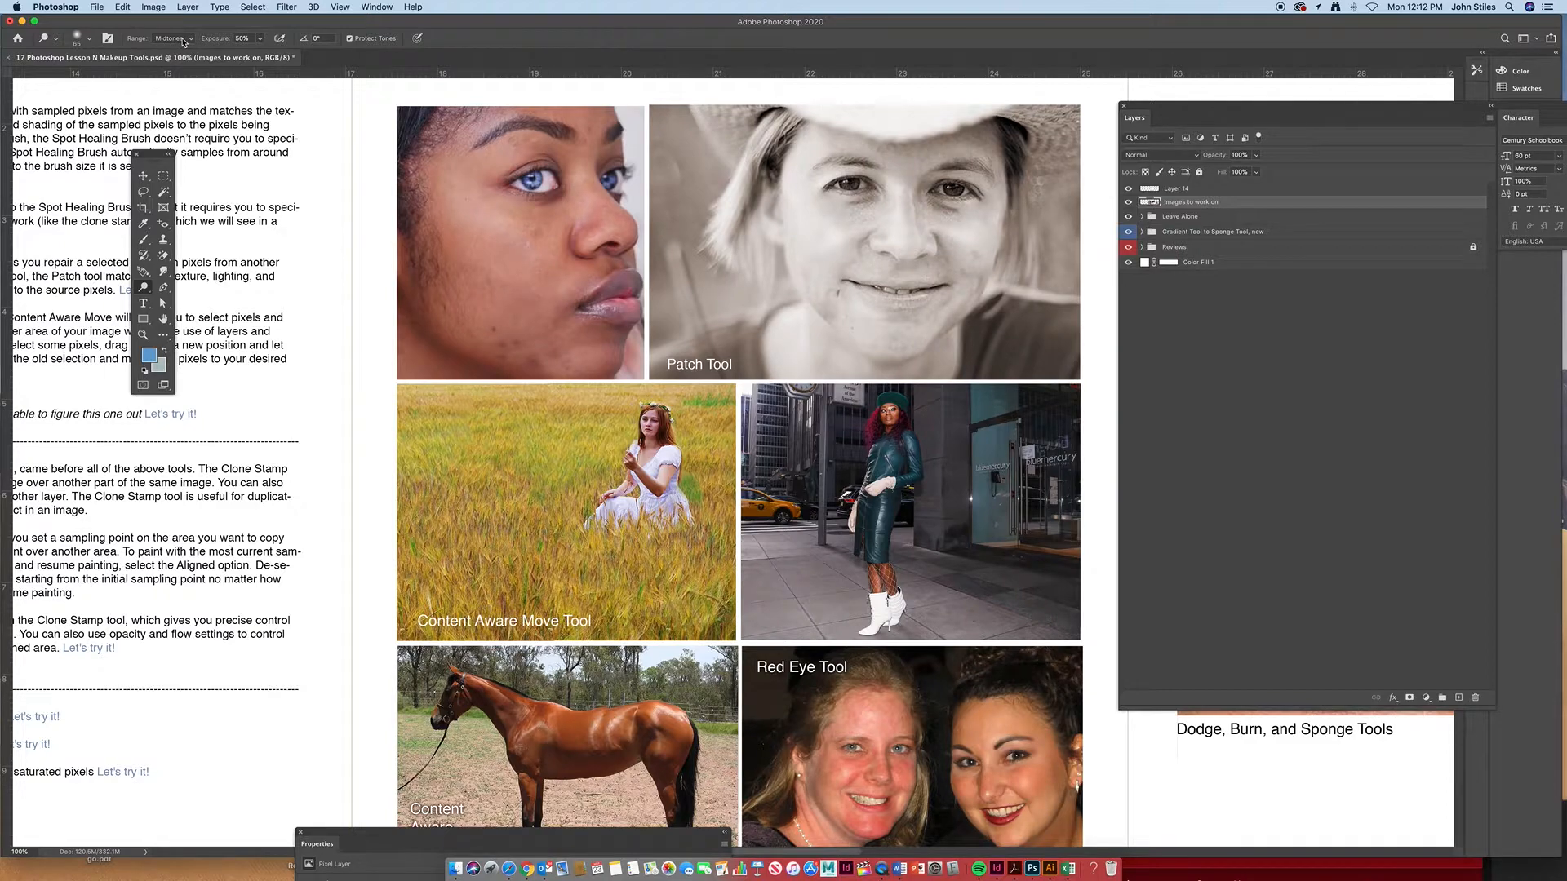
Try a Dodge stroke at a higher exposure on the hatted woman's cheek and undo it
click(260, 38)
drag(260, 54, 304, 57)
mouse_move(828, 268)
mouse_down()
mouse_move(828, 241)
mouse_move(828, 254)
mouse_up()
key(super+z)
Set the Dodge tool's exposure to 59% and its tonal range to Shadows, trying Highlights first
click(259, 40)
click(232, 55)
click(236, 54)
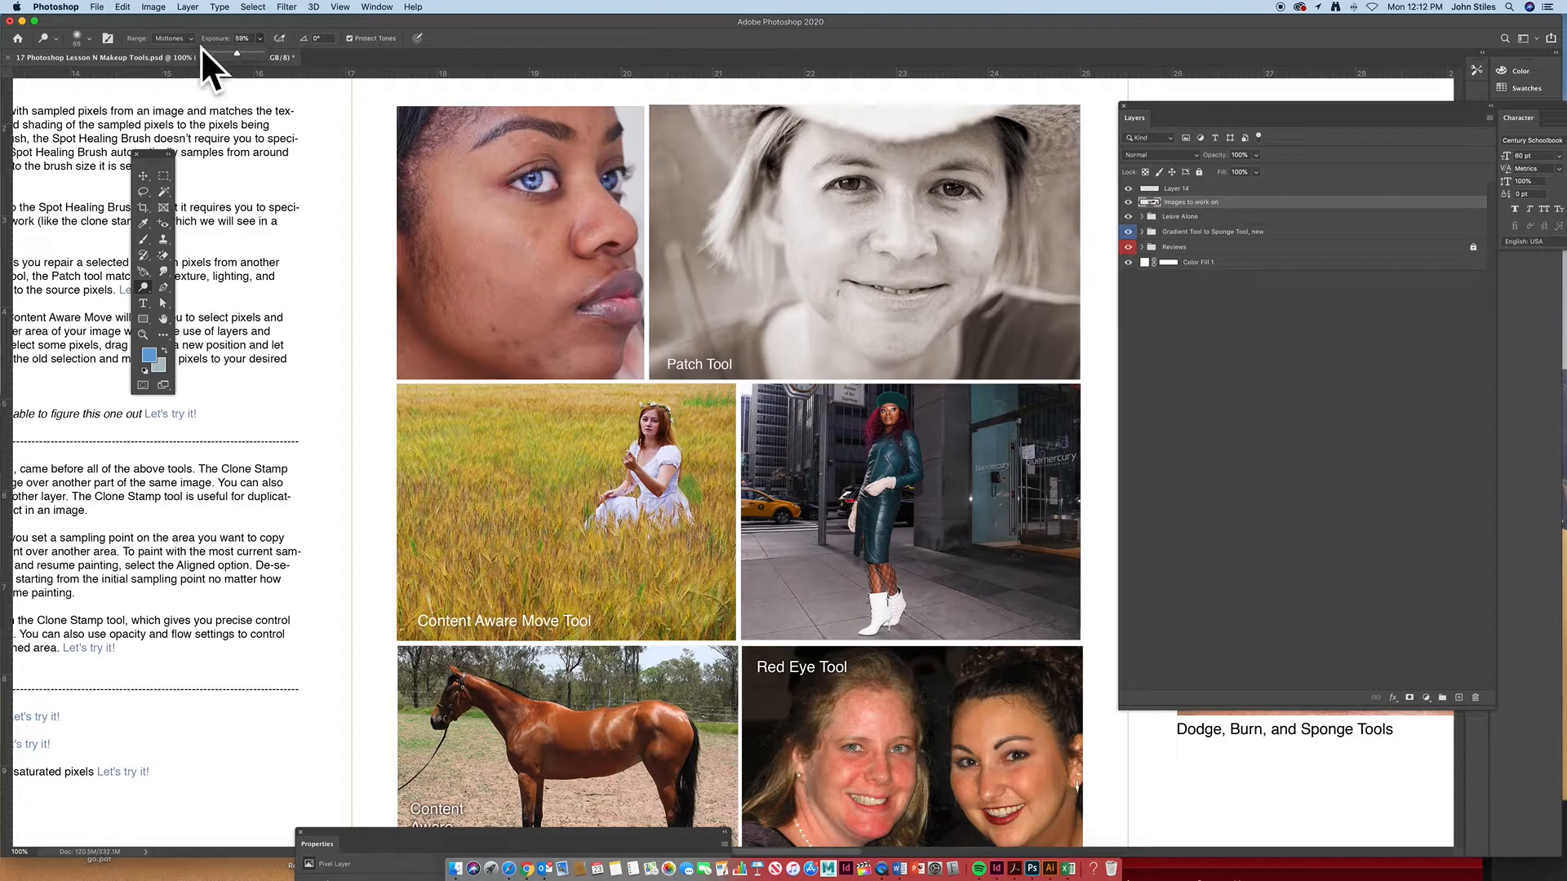
click(174, 39)
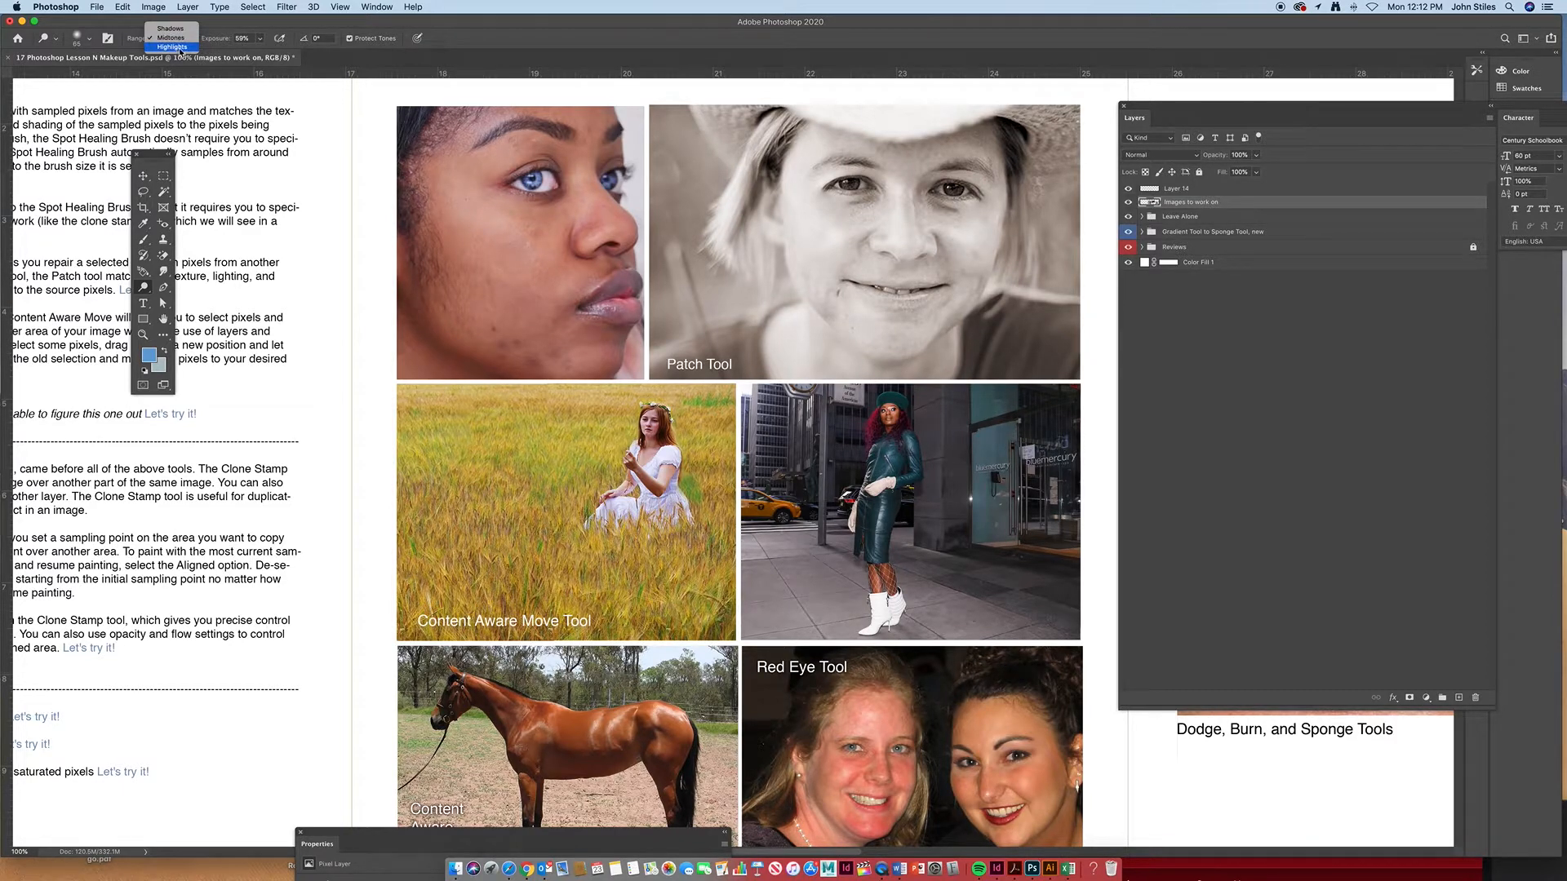
click(179, 49)
click(177, 37)
click(174, 21)
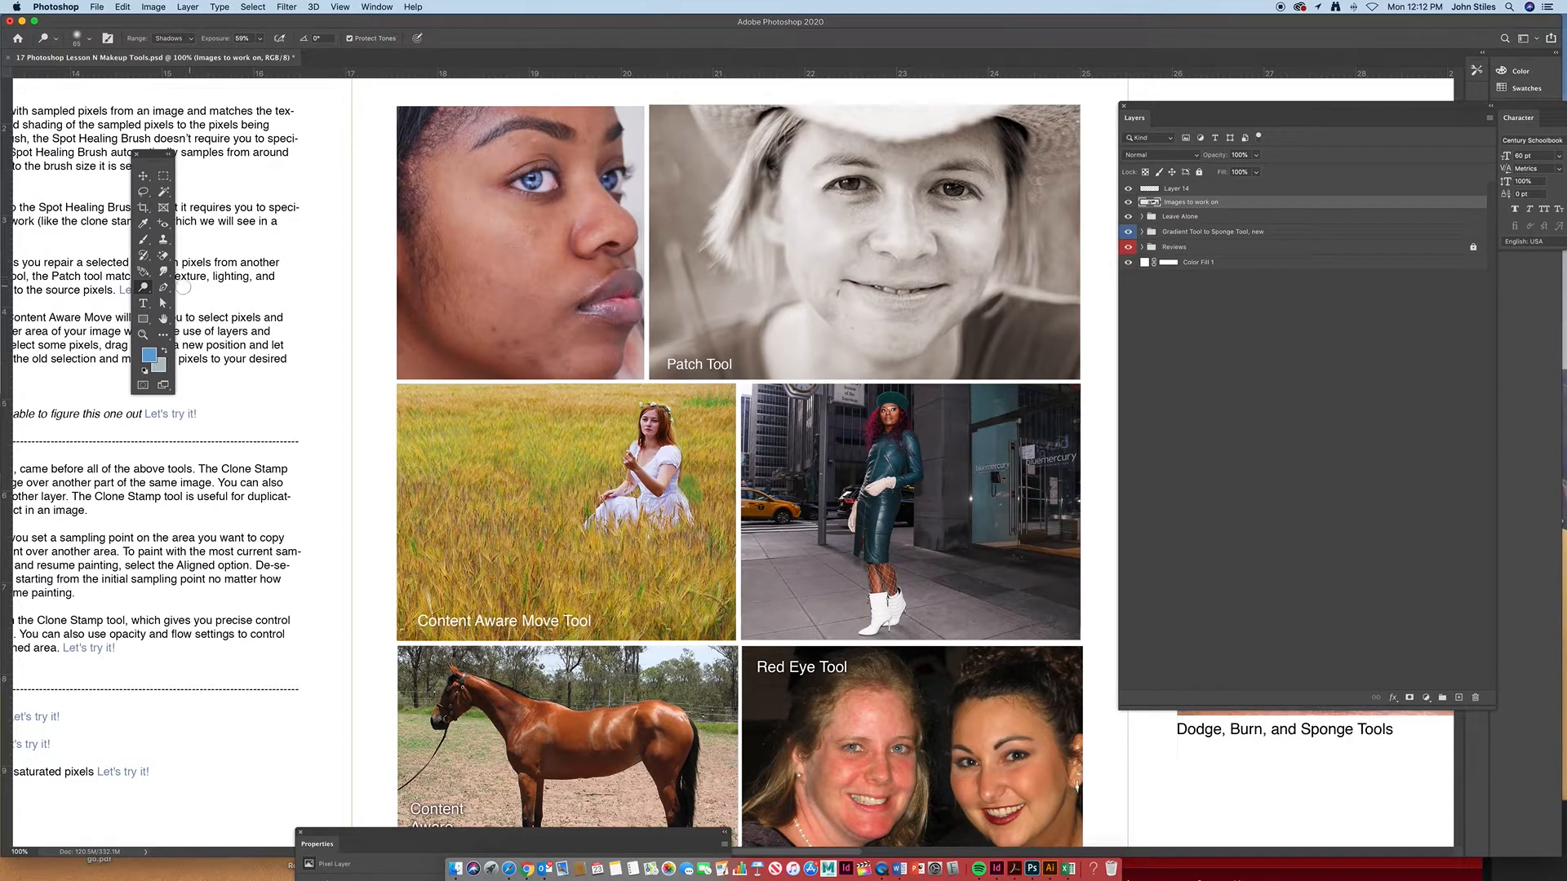
Darken the side of the hatted woman's face and her cheek with the Burn tool at 22% exposure
right_click(146, 291)
click(192, 302)
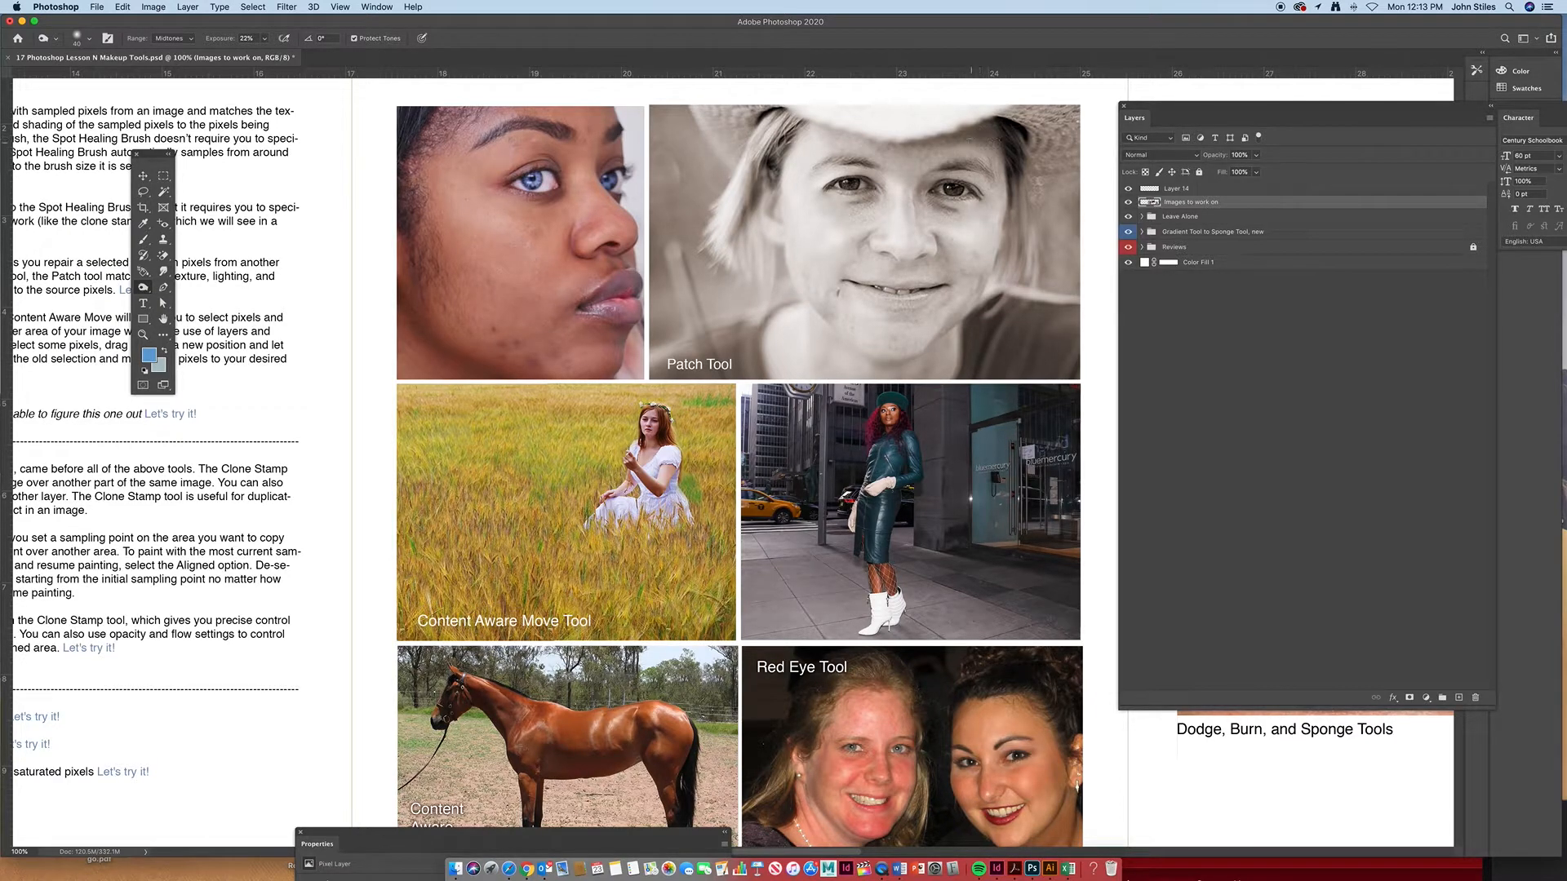
drag(996, 179, 999, 199)
drag(927, 262, 878, 254)
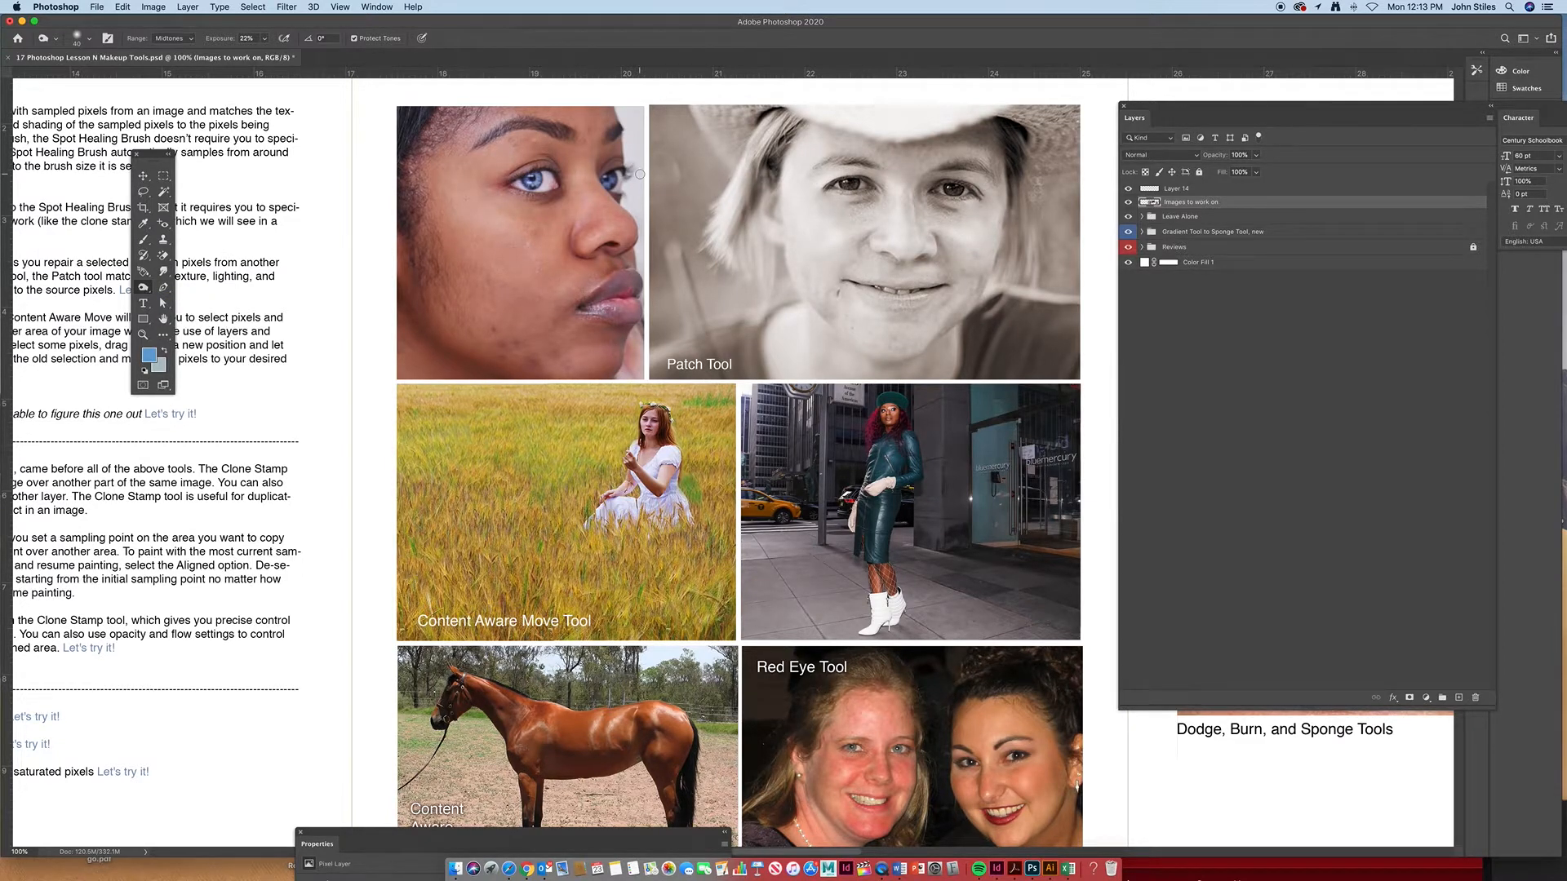
Enlarge the Burn tool's brush for the teeth in the red-lipped smile photo
scroll(660, 373, right, 10)
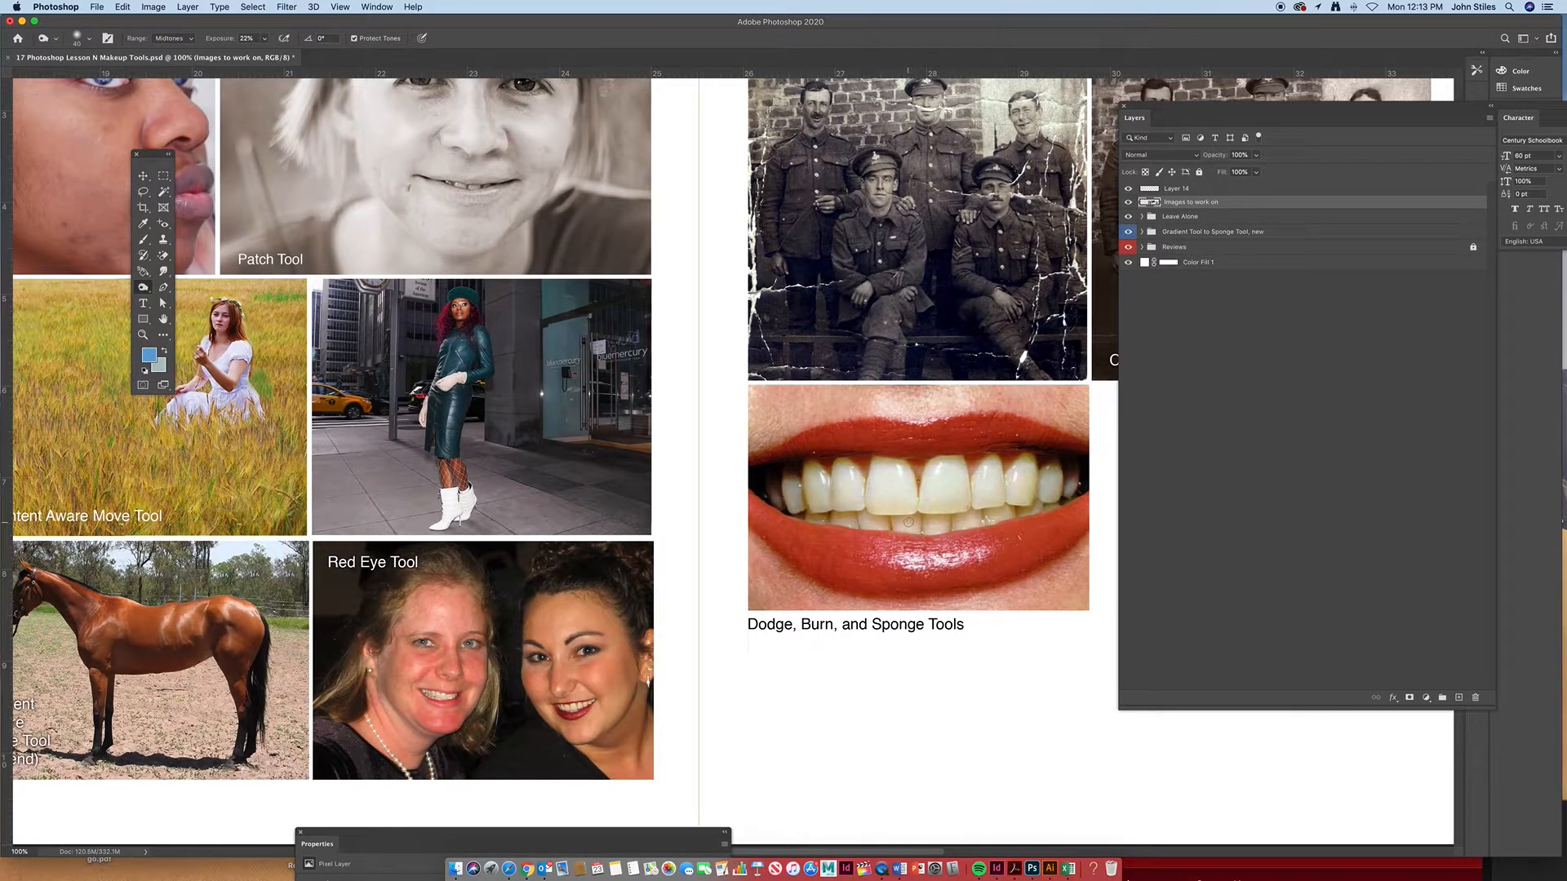
key(bracketright)
key(bracketright)
key(bracketright)
key(bracketright)
key(bracketright)
key(bracketright)
key(bracketright)
key(bracketright)
Try lightening the teeth with an enlarged Dodge brush and a different tonal range, and undo the stroke
right_click(141, 288)
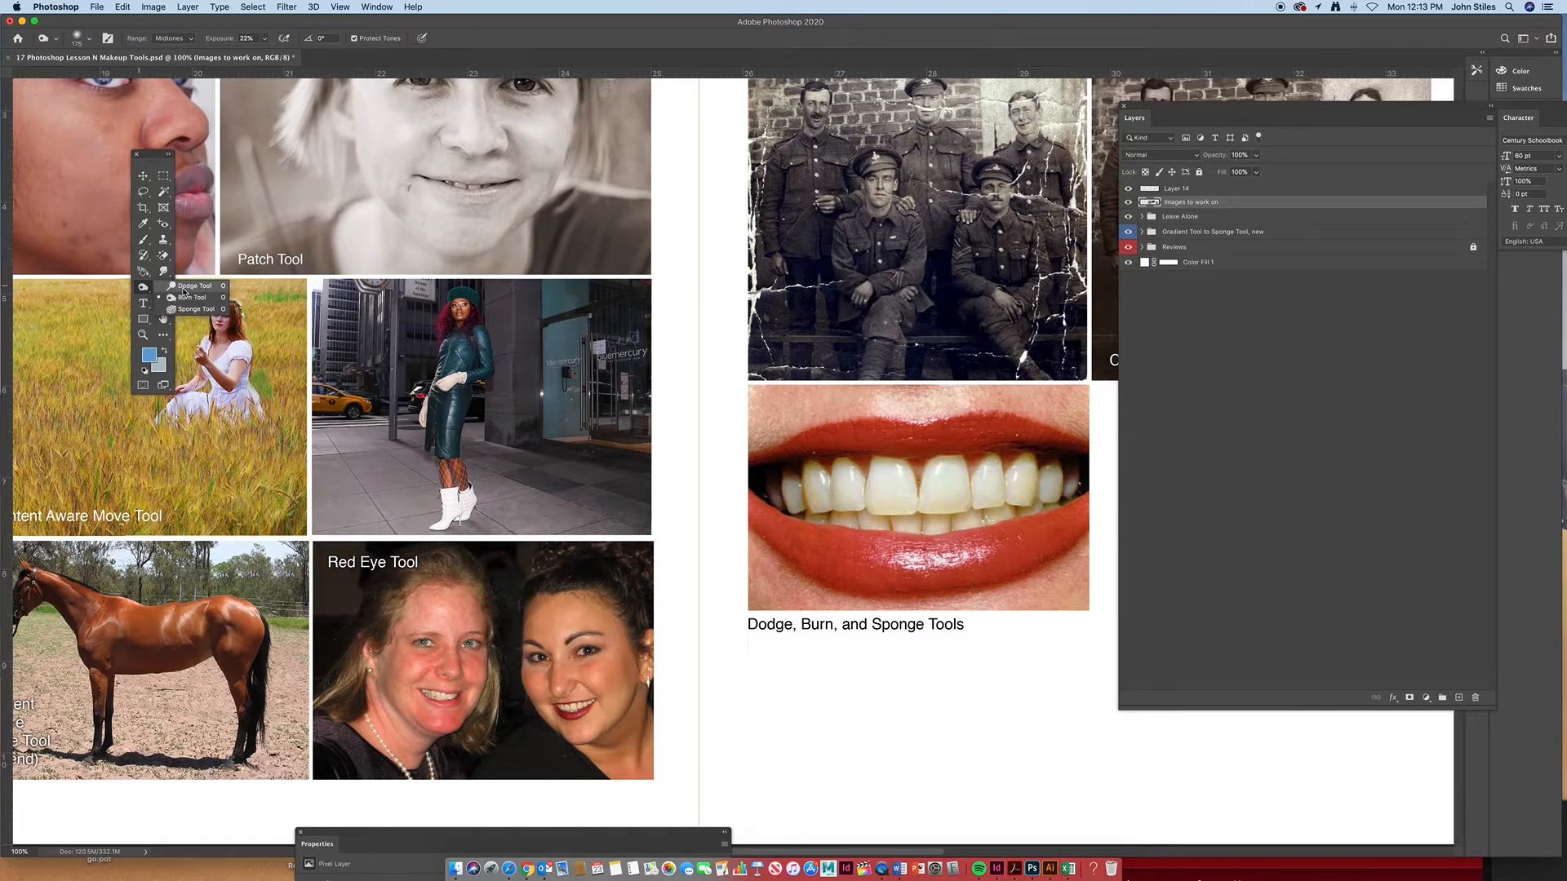
click(194, 286)
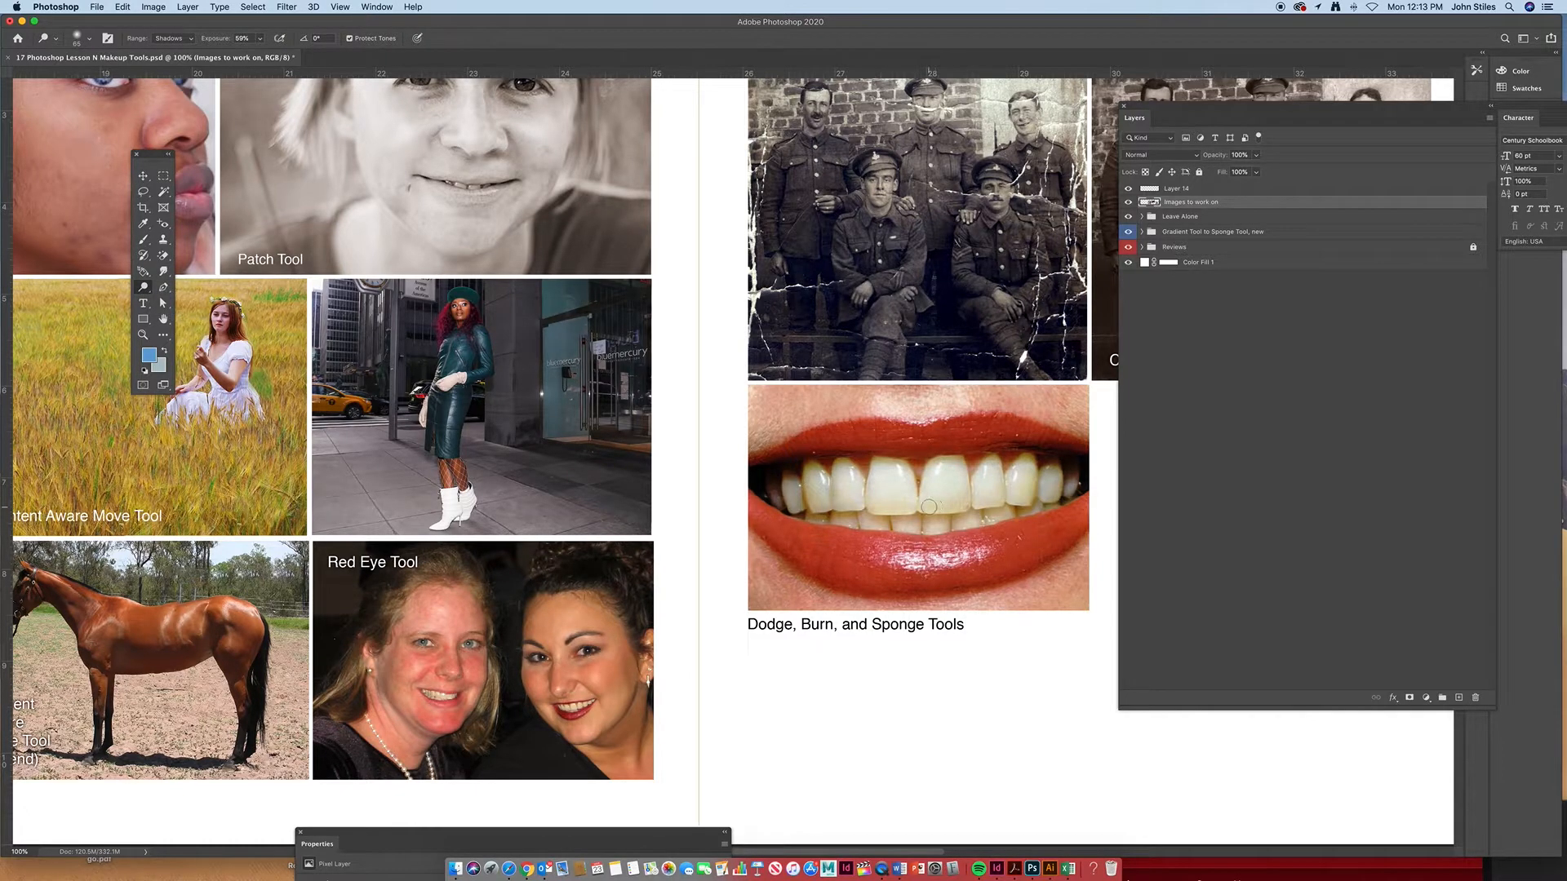
key(bracketright)
key(bracketright)
key(bracketright)
key(bracketright)
key(bracketright)
key(bracketright)
click(187, 39)
click(172, 54)
drag(914, 490, 966, 491)
key(super+z)
Darken the teeth in the smile photo with the Burn tool and switch to the Sponge tool
drag(144, 289, 184, 304)
mouse_move(866, 496)
mouse_down()
mouse_move(783, 482)
mouse_move(938, 510)
mouse_move(832, 506)
mouse_move(1048, 499)
mouse_move(1044, 484)
mouse_move(828, 494)
mouse_up()
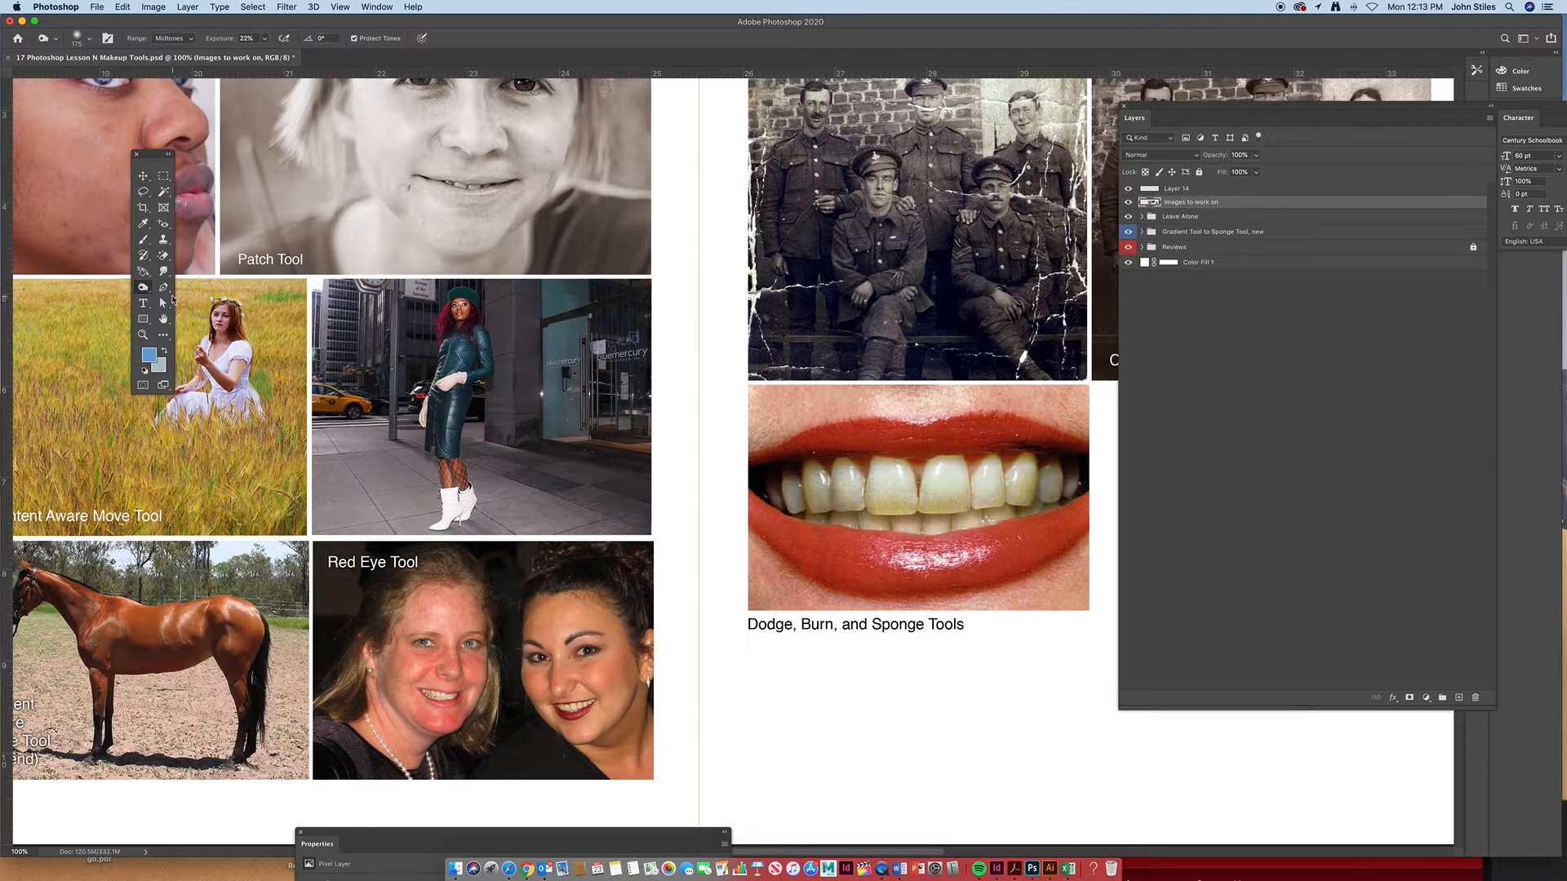
click(144, 289)
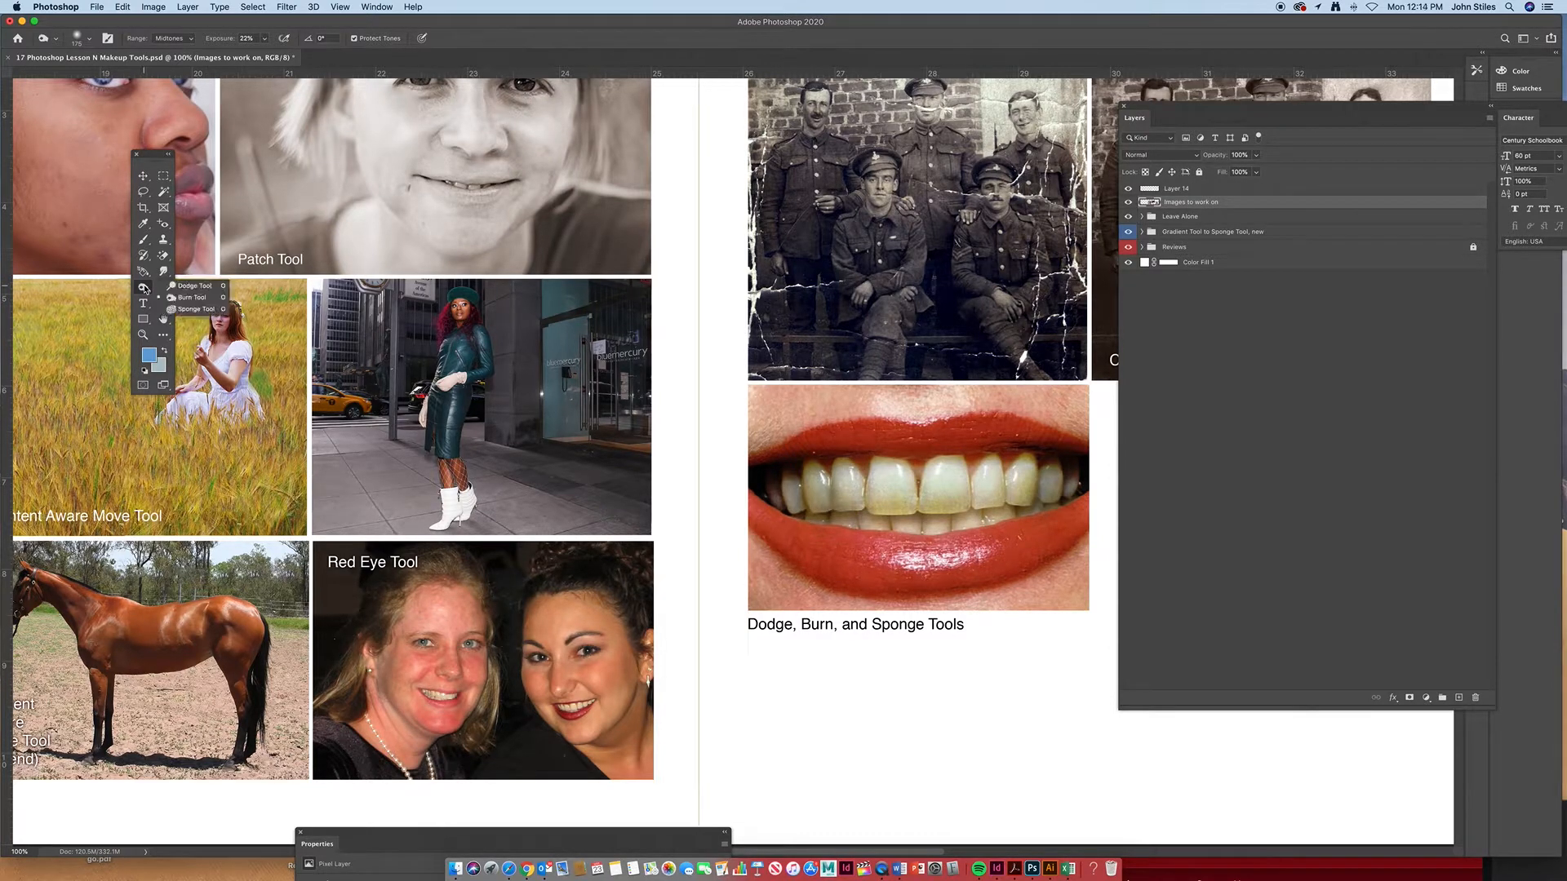
click(193, 309)
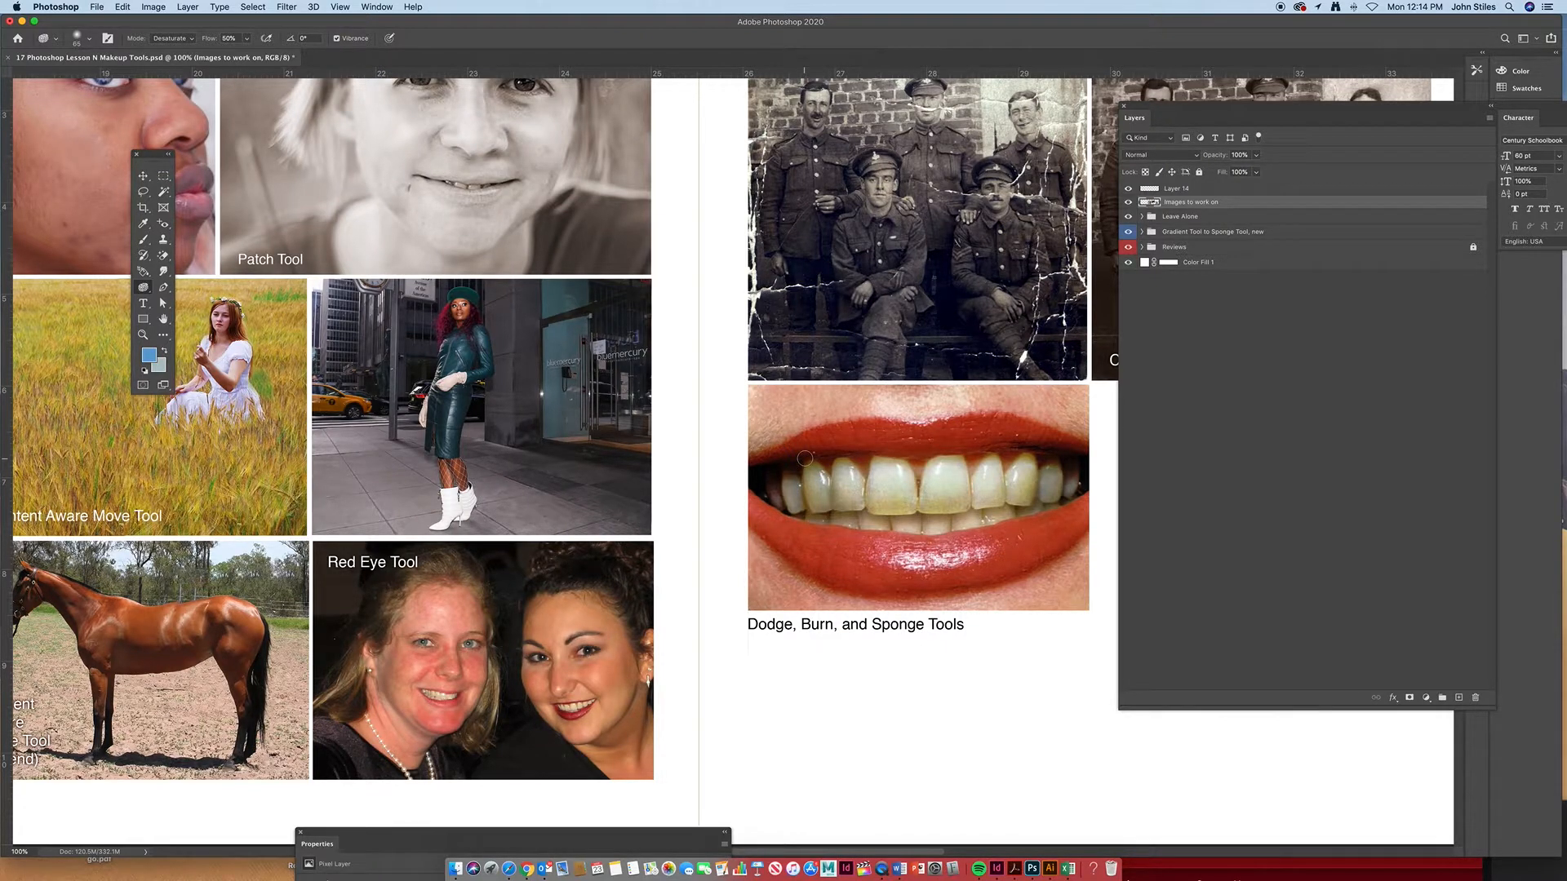
Add a Hue/Saturation adjustment layer above the Images to work on layer and choose View Properties as its mask's opening behavior
click(1425, 698)
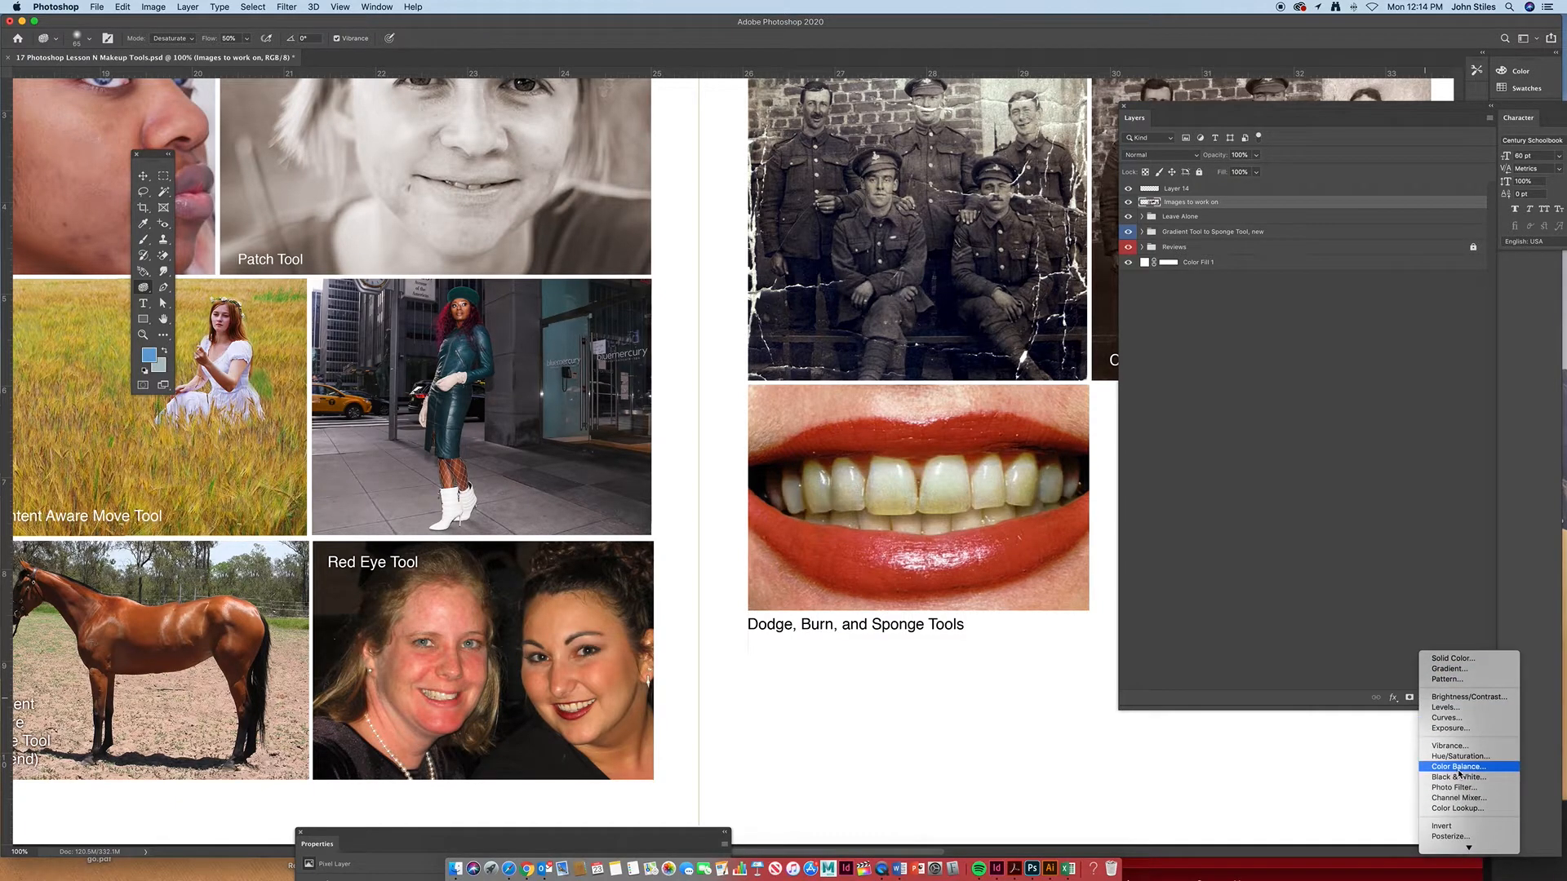
click(1473, 759)
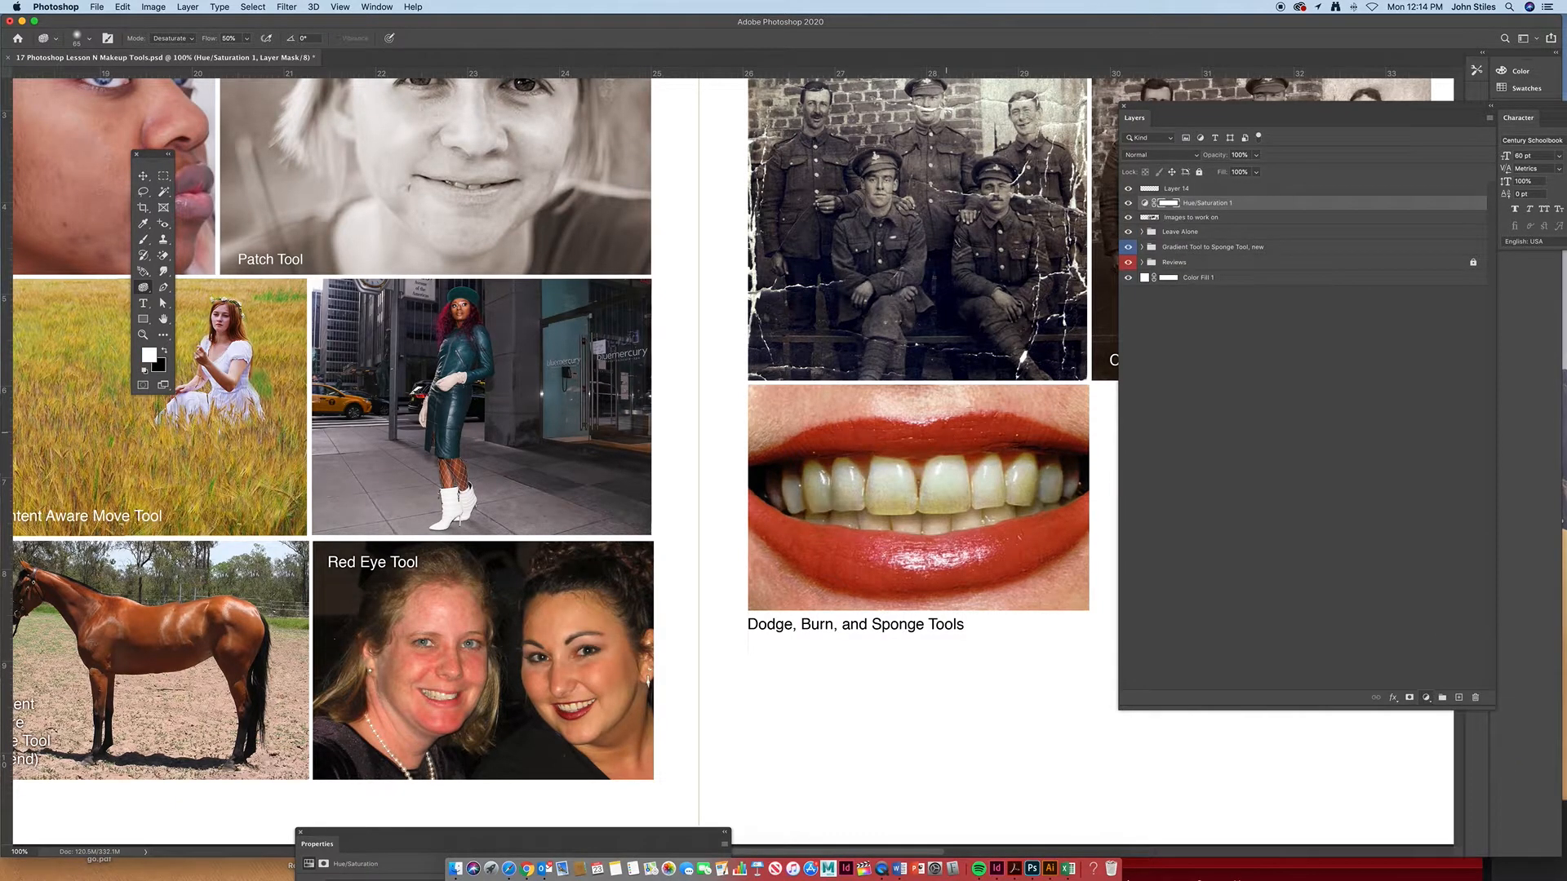
click(1143, 203)
drag(1266, 109, 702, 131)
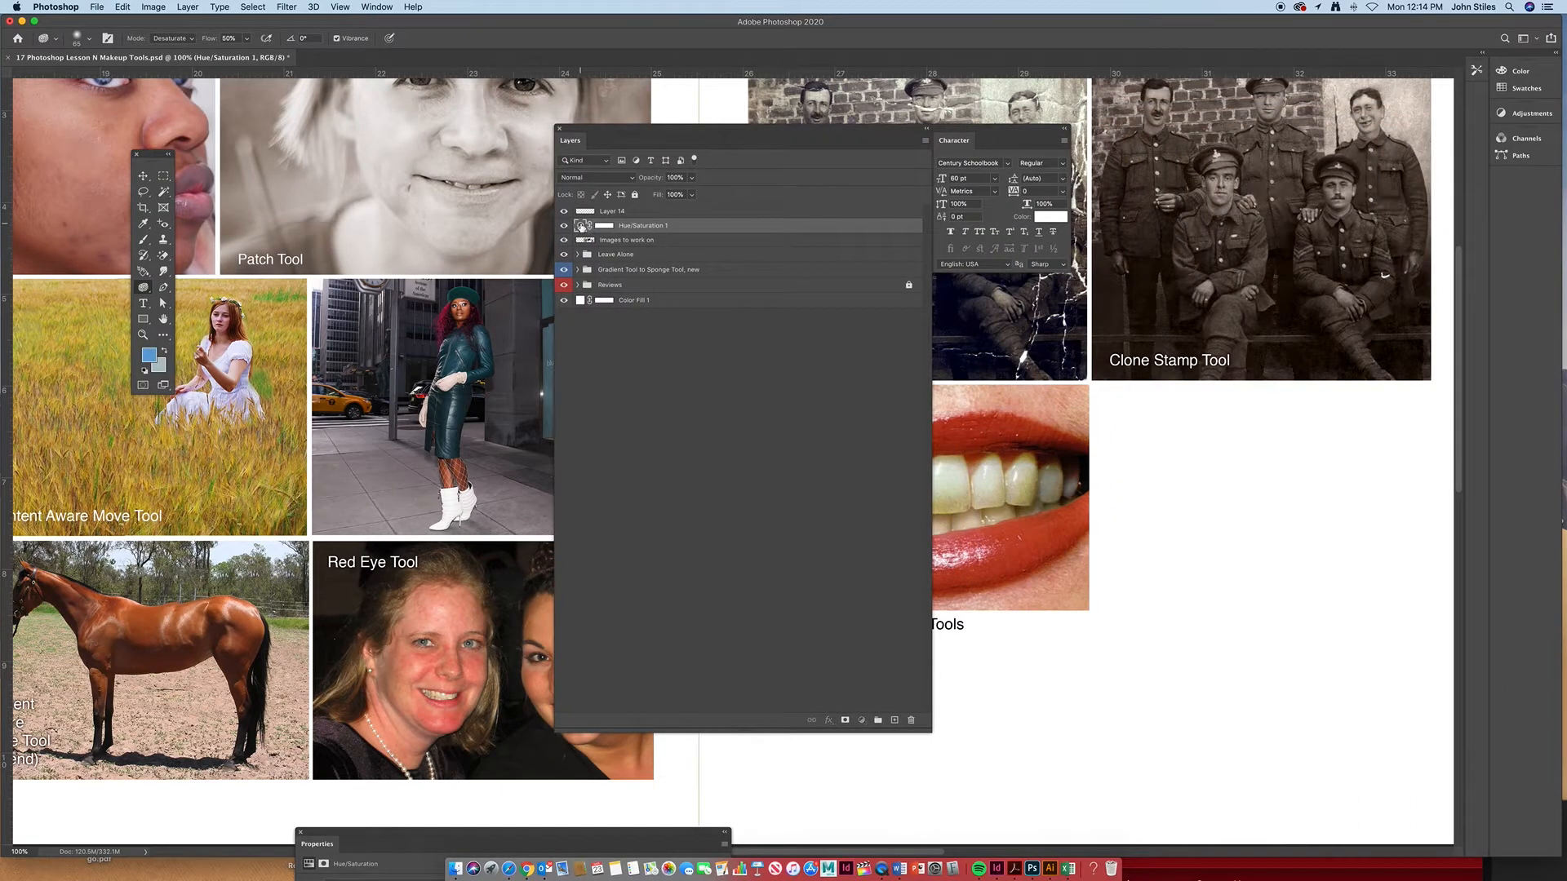
double_click(602, 227)
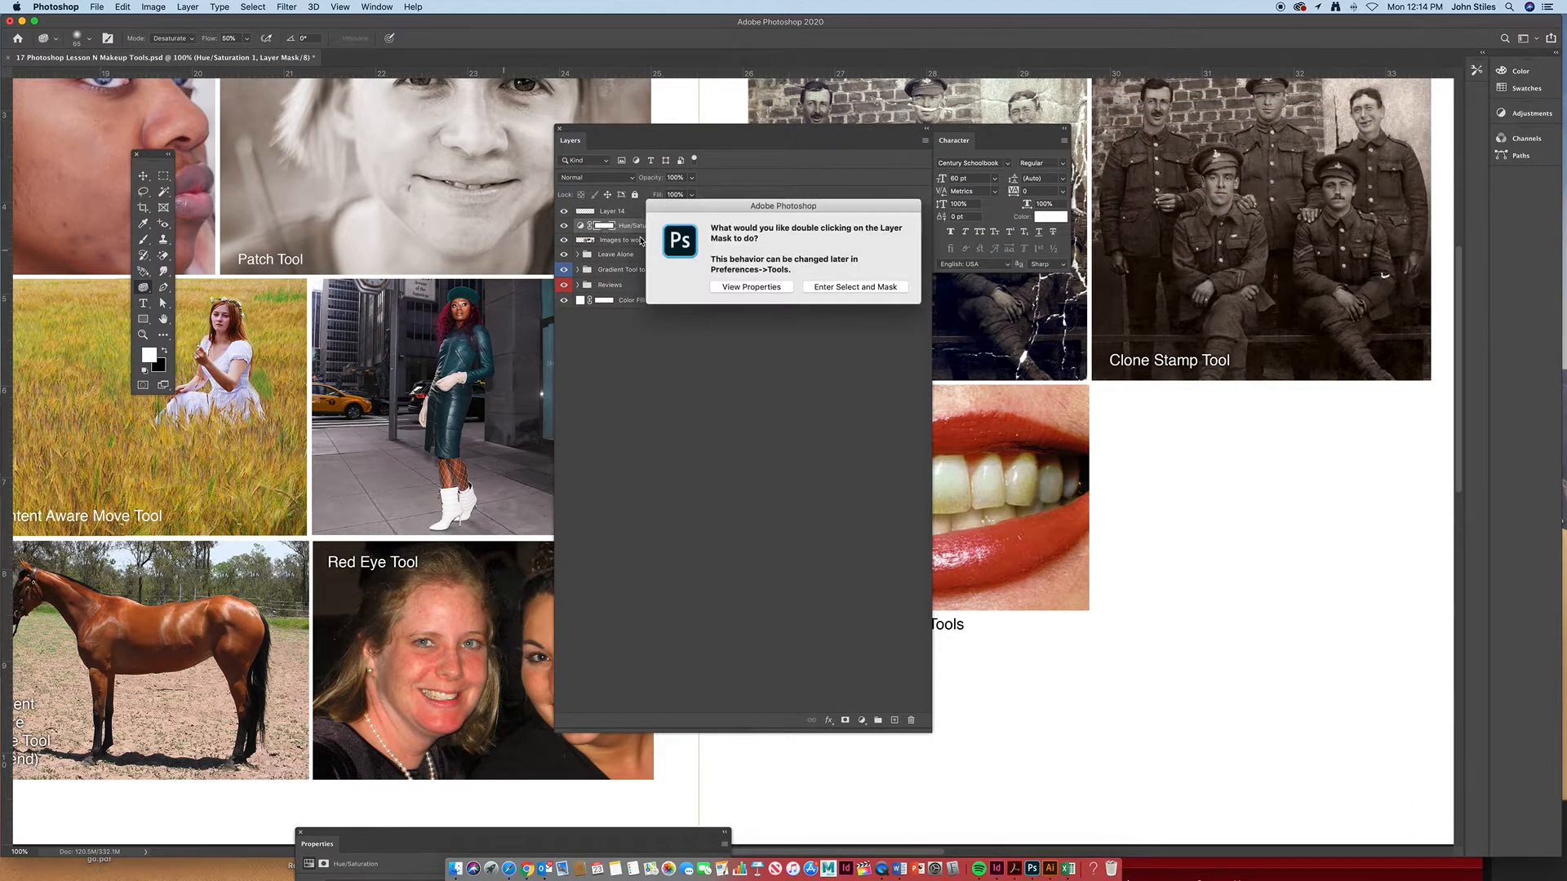
click(749, 288)
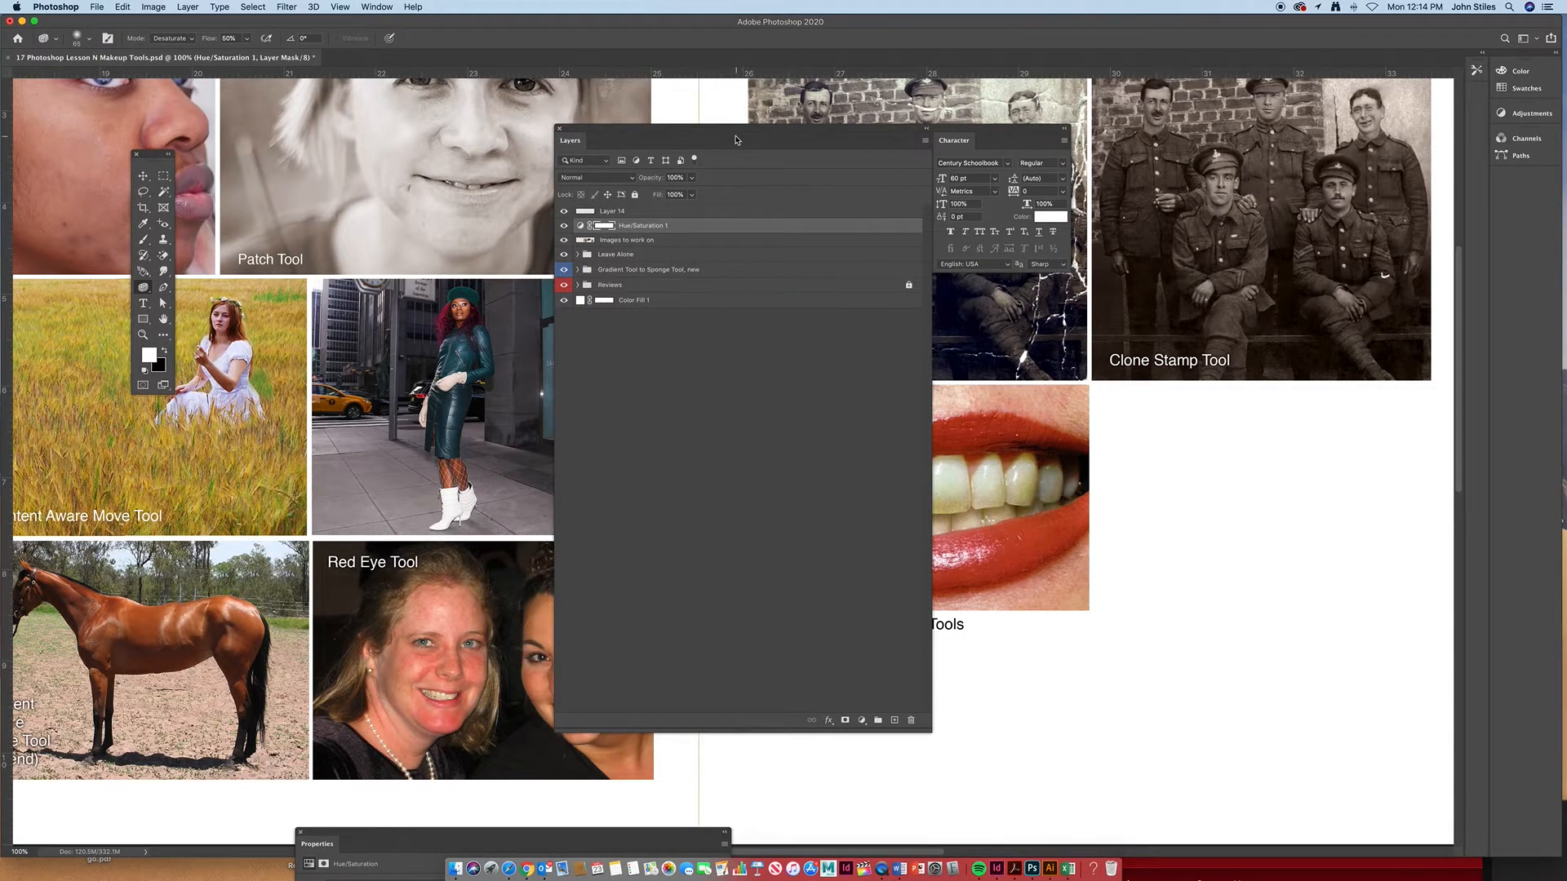
drag(774, 144, 1074, 176)
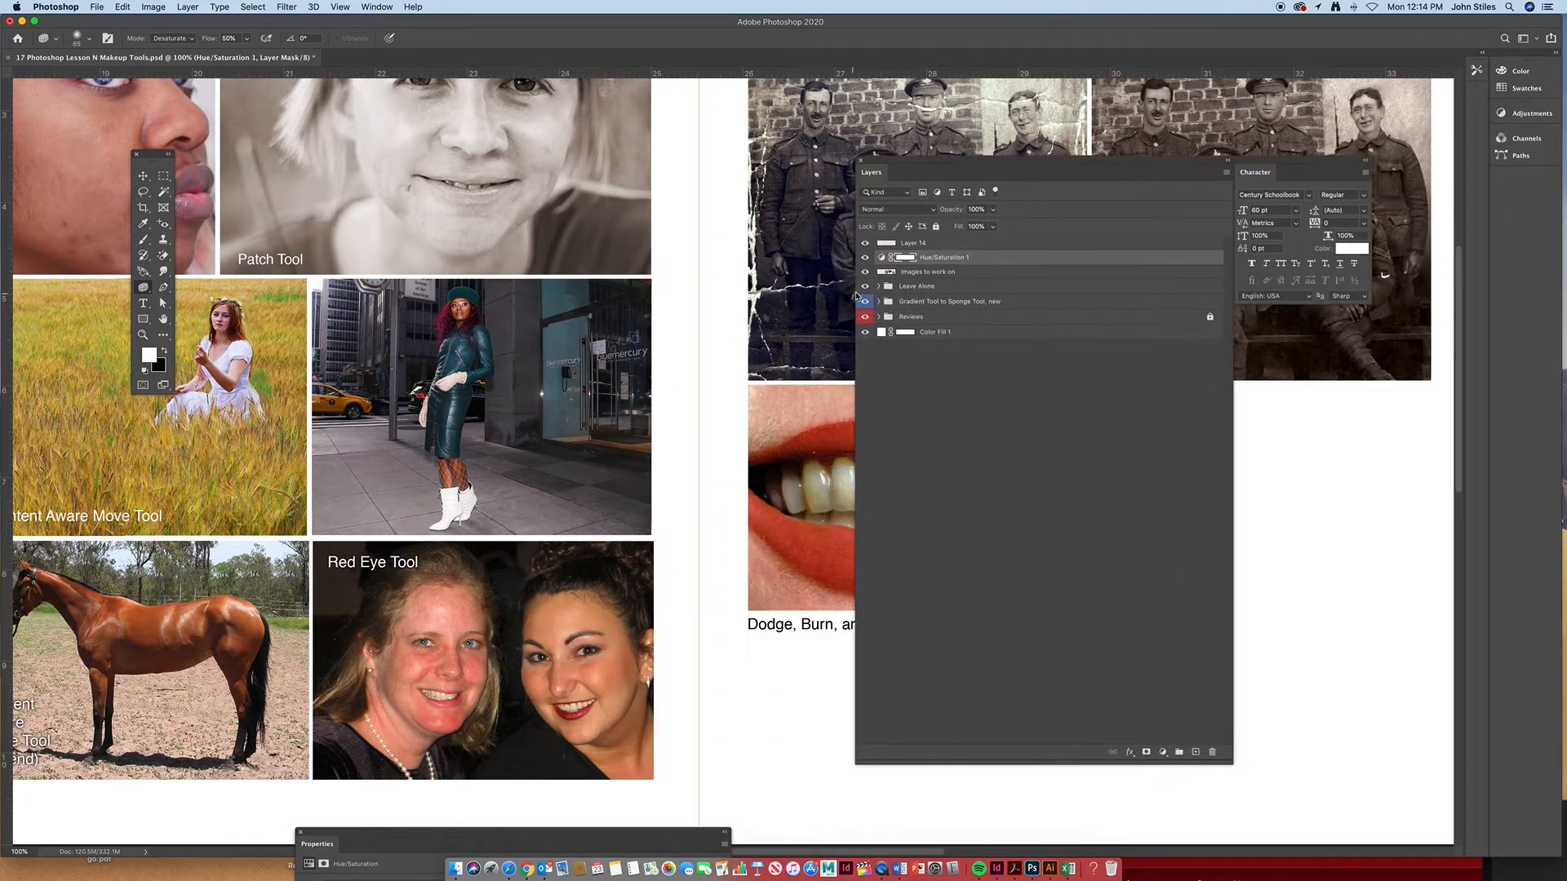
Show the Hue/Saturation adjustment's properties, try its saturation up to +100 and return it to 0
click(882, 259)
drag(535, 833, 662, 247)
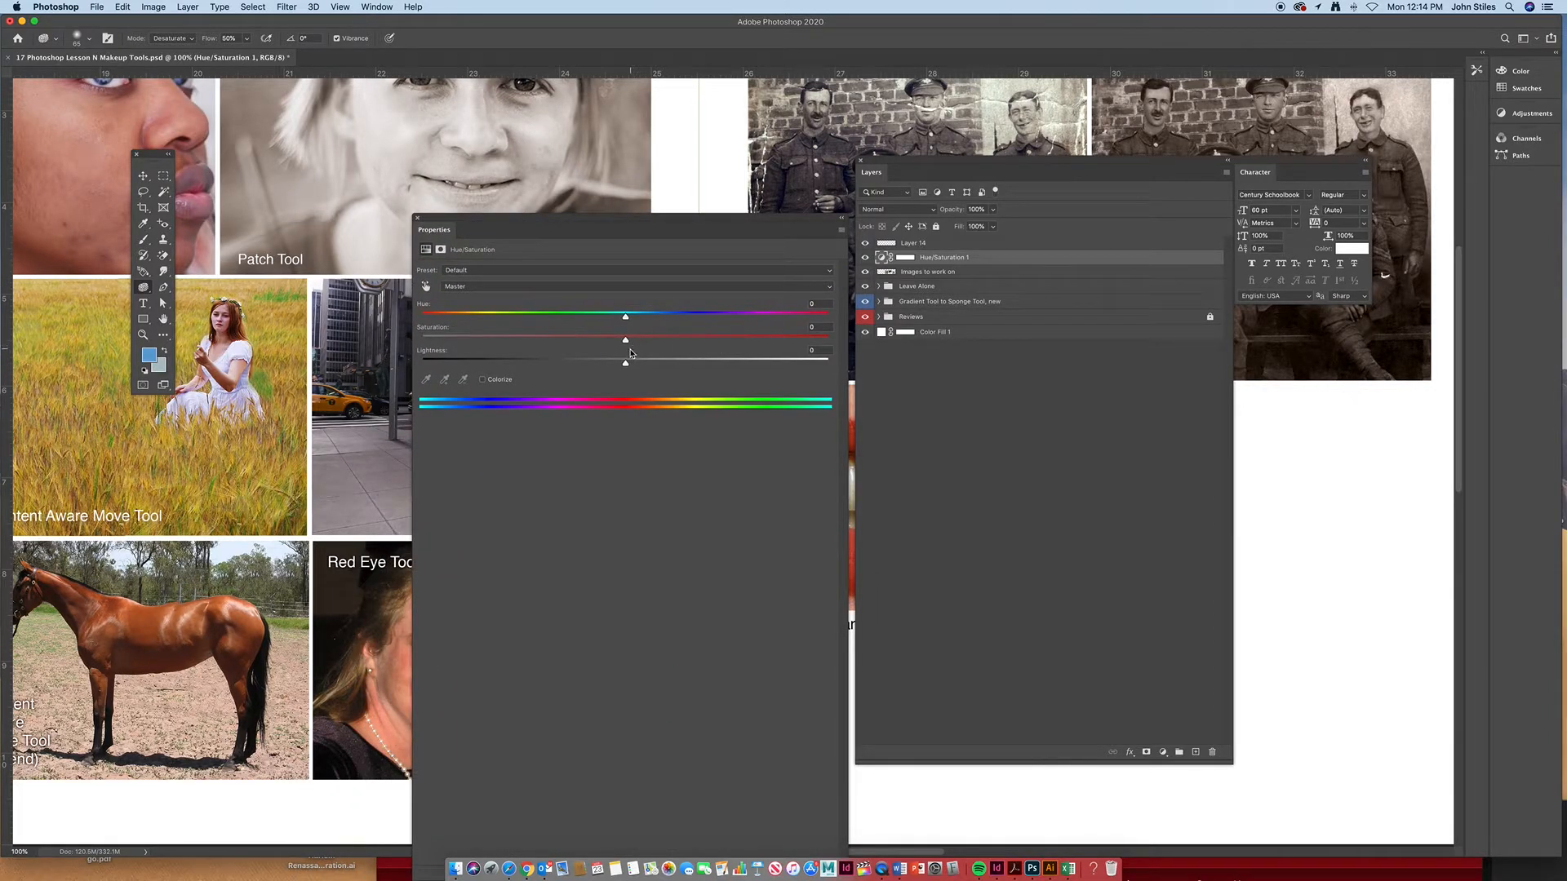
drag(626, 342, 665, 342)
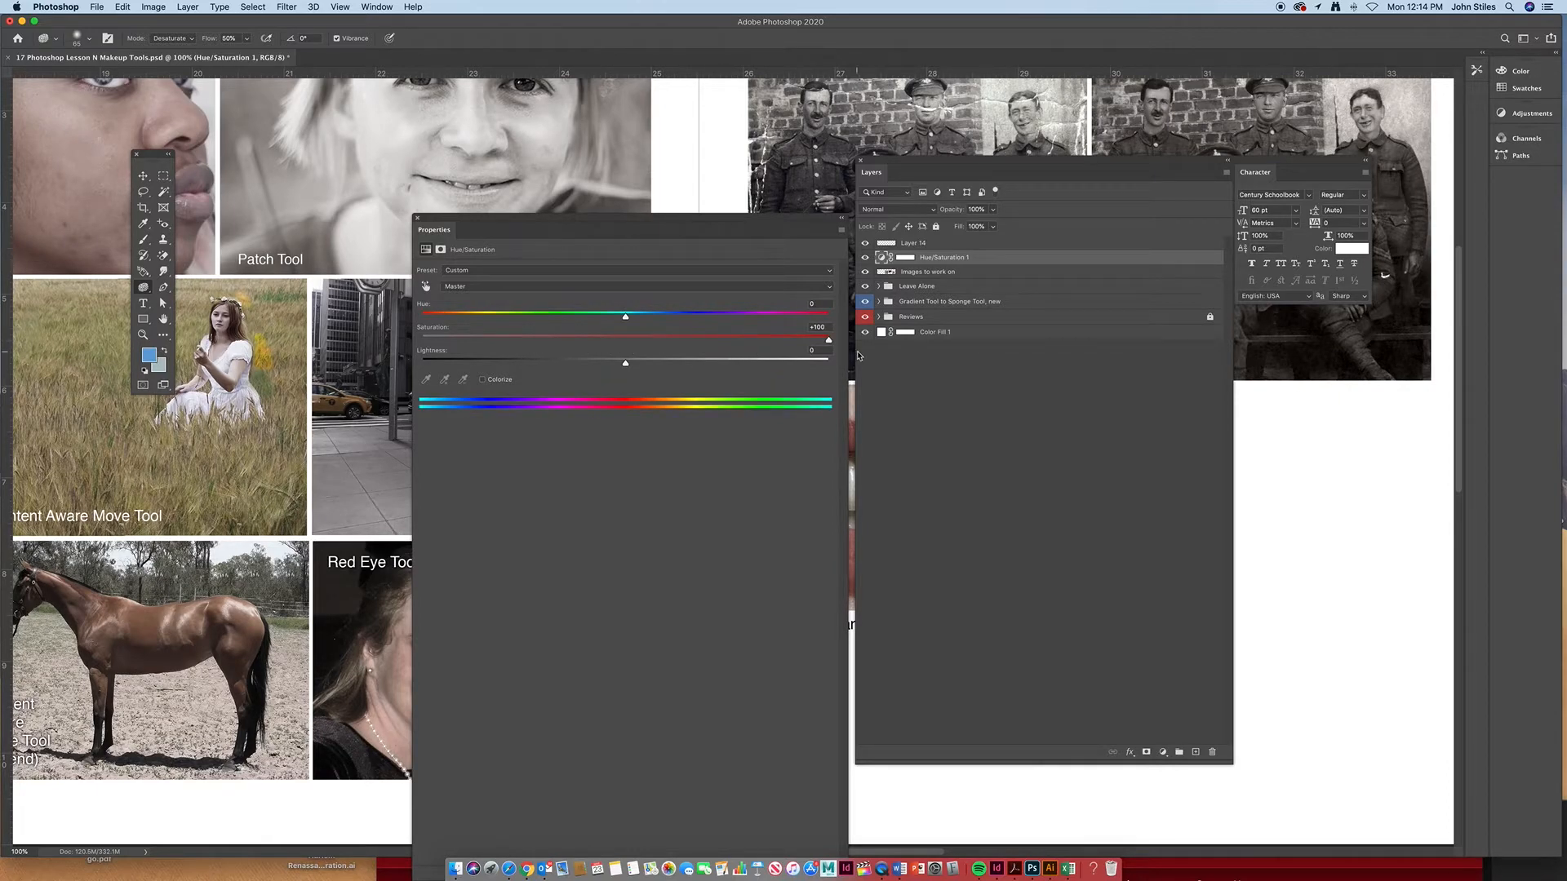
drag(858, 356, 625, 346)
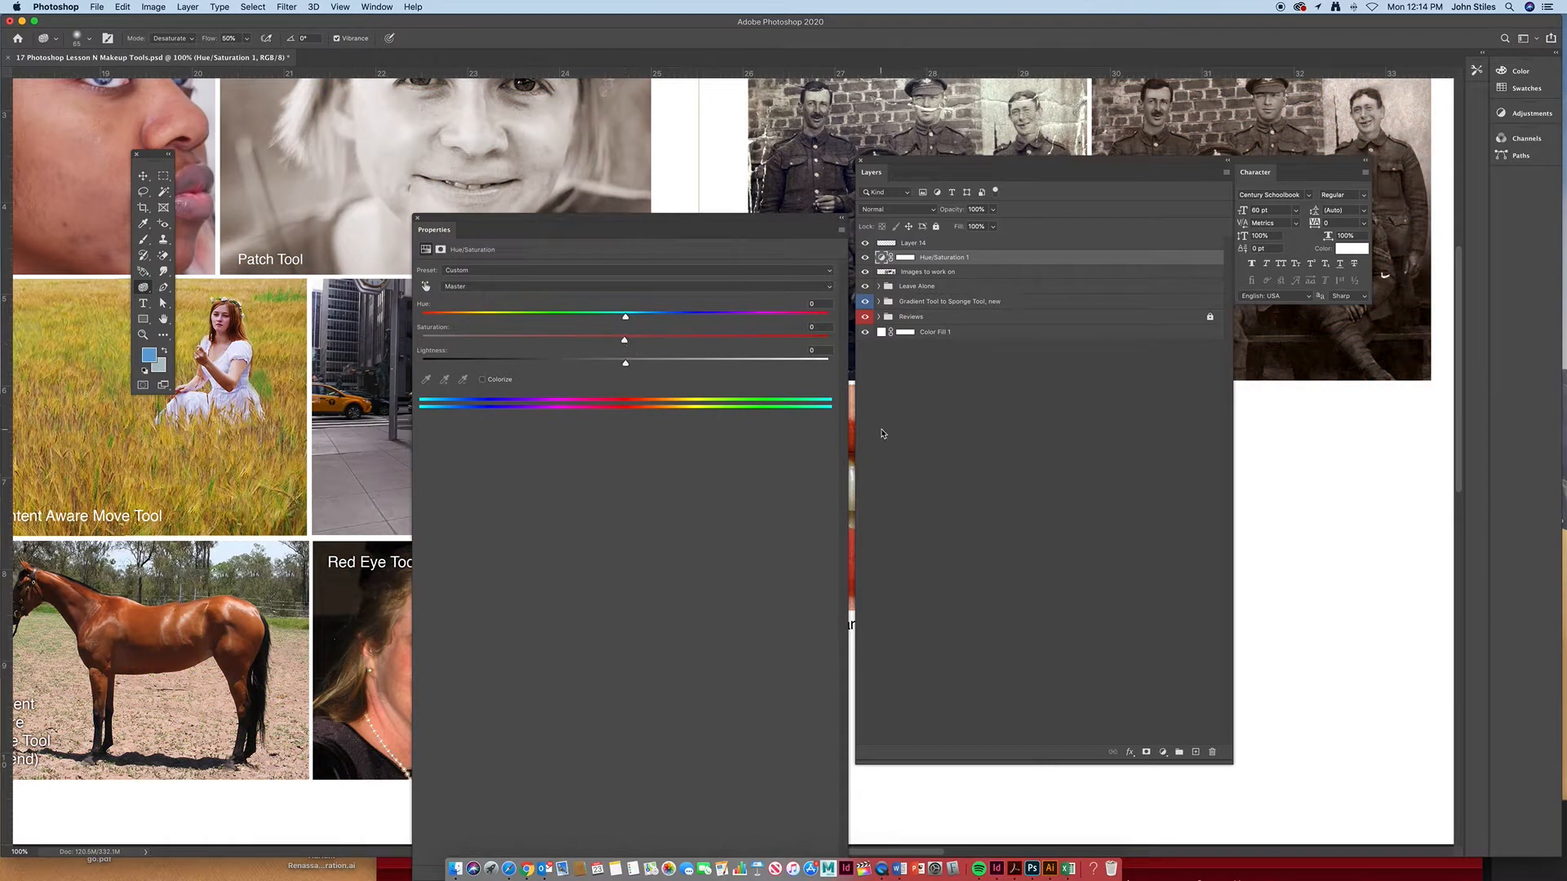
Move the floating Properties and Layers panels clear of the smile photo
drag(681, 222, 1206, 629)
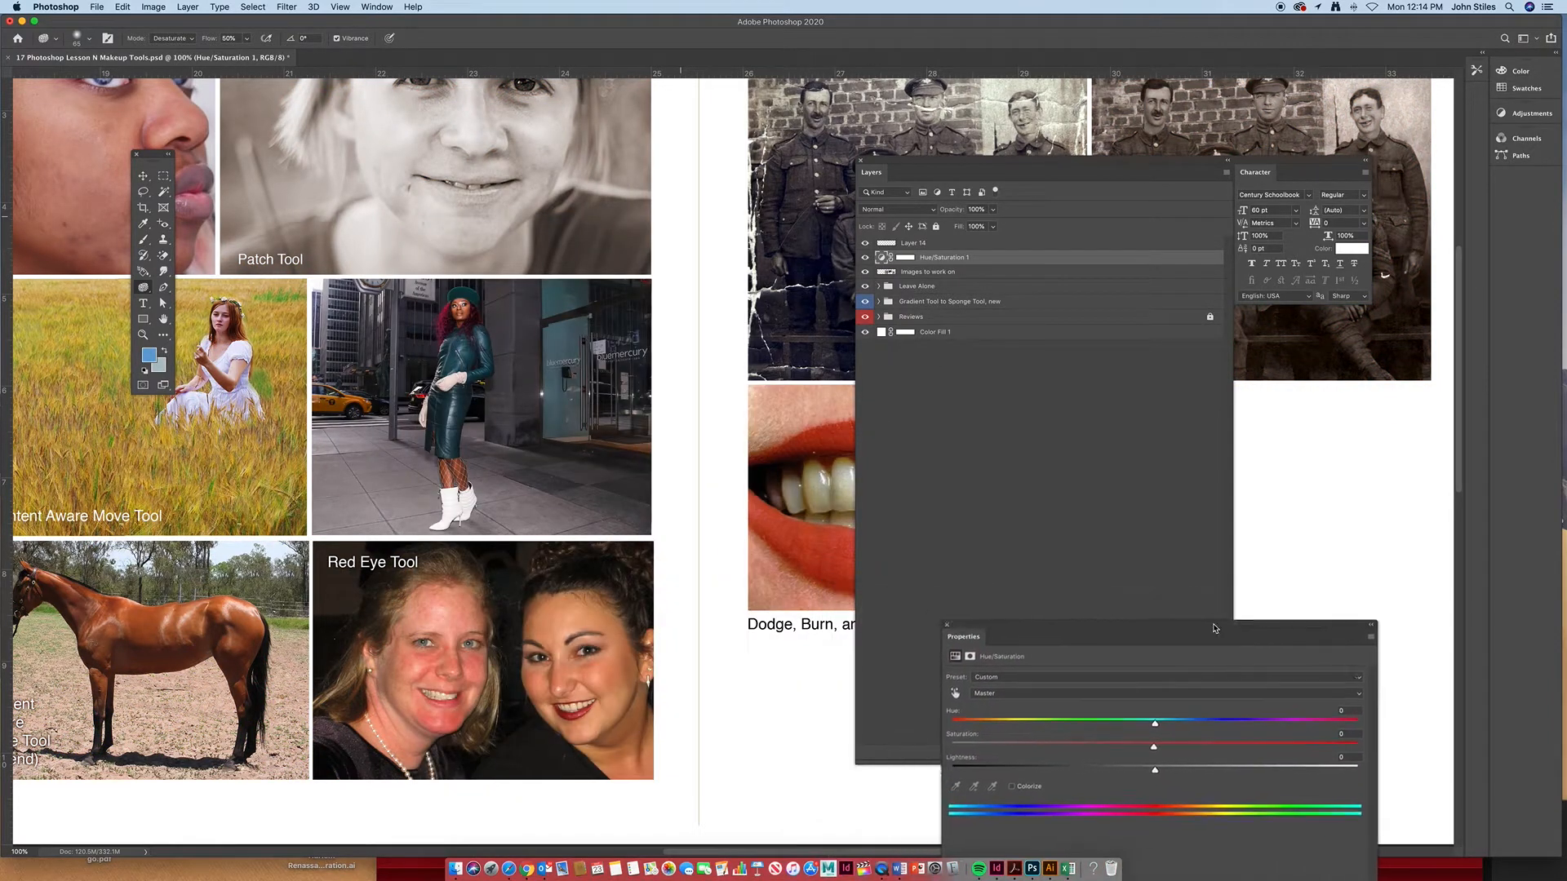
click(804, 720)
click(879, 281)
click(954, 166)
drag(954, 166, 1250, 464)
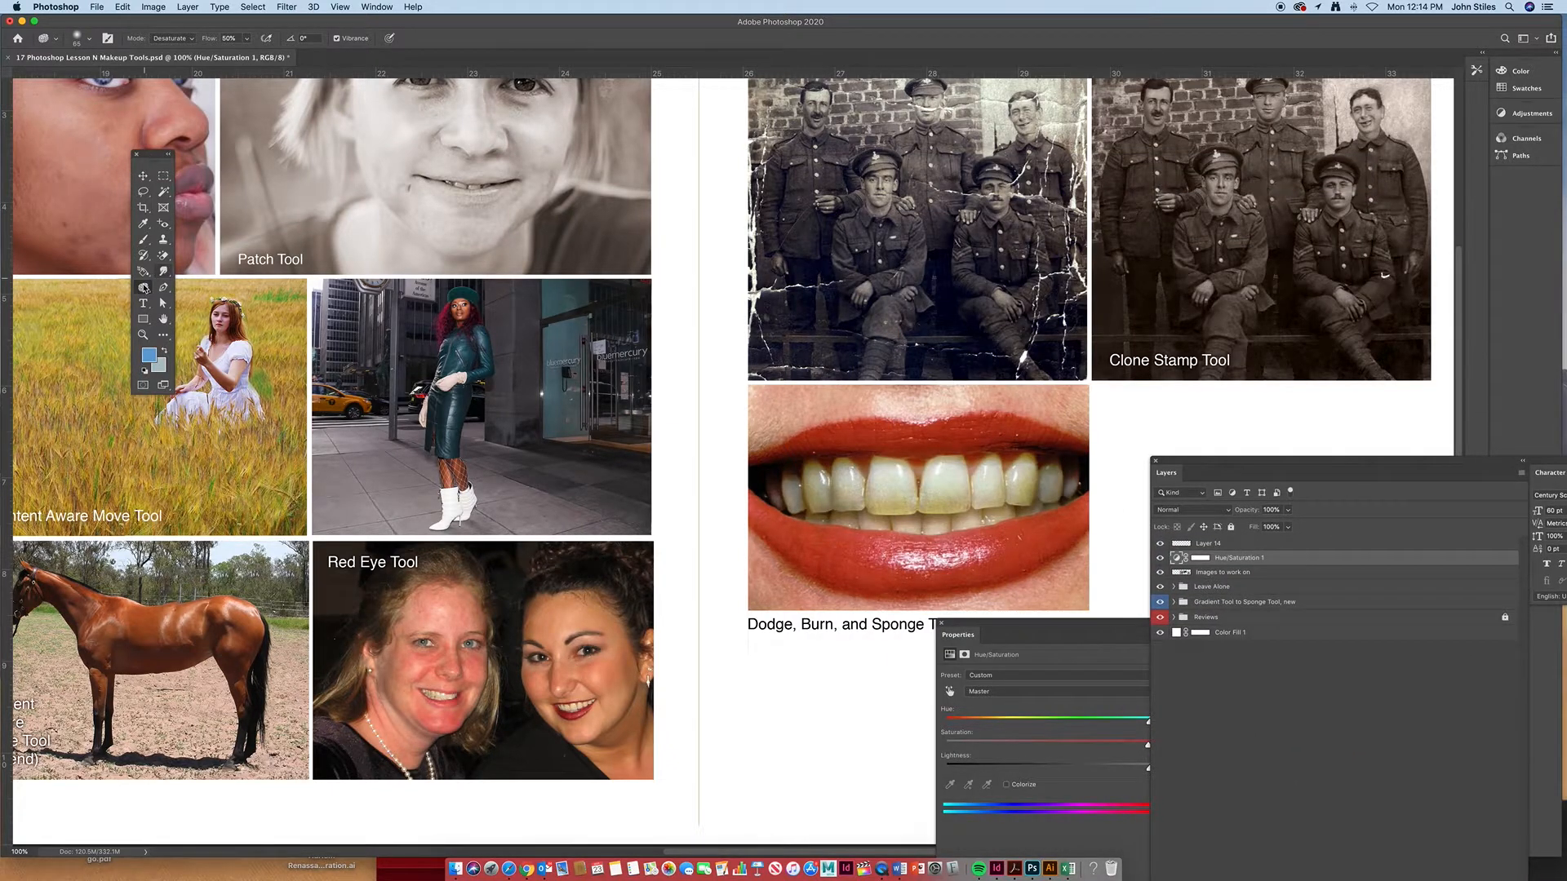
Saturate the lips and teeth in the smile photo with an enlarged Sponge tool brush on the Images to work on layer
click(144, 287)
click(194, 308)
click(1246, 574)
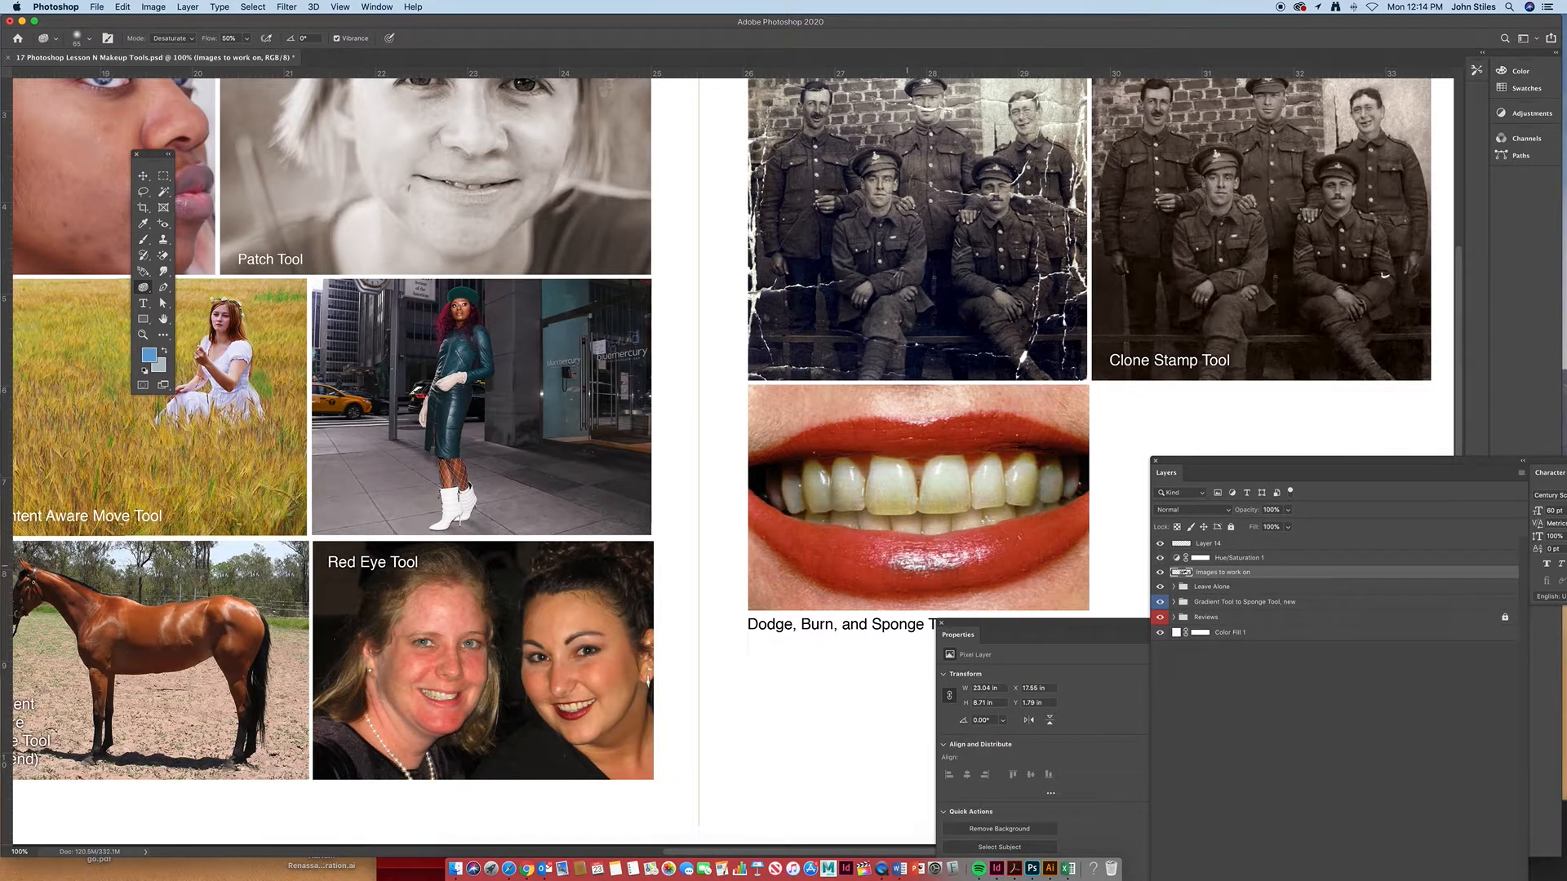
key(bracketright)
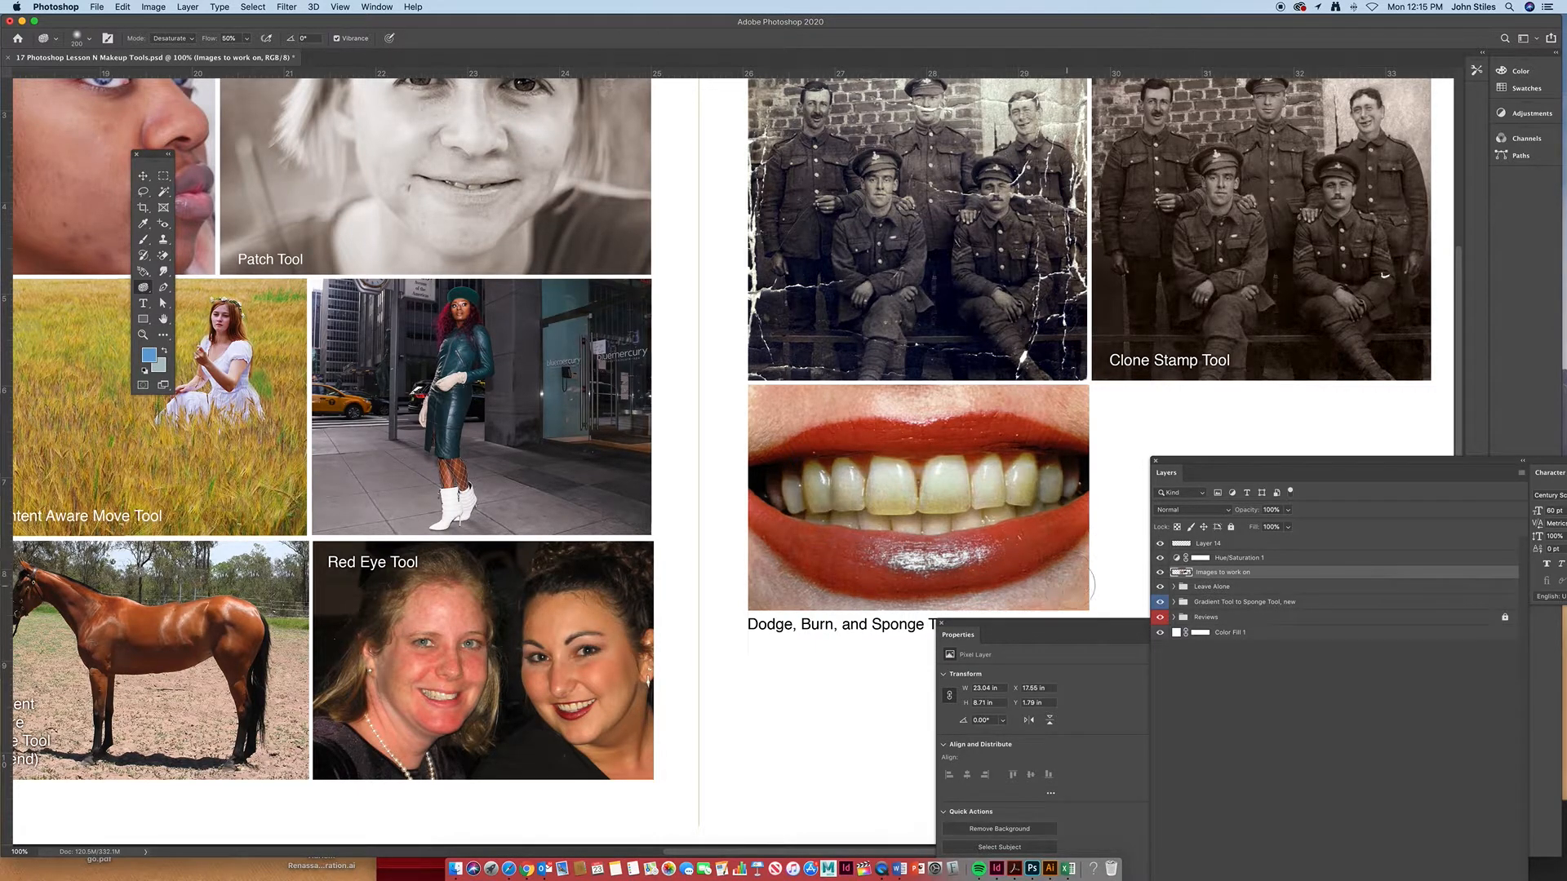
click(186, 38)
click(167, 52)
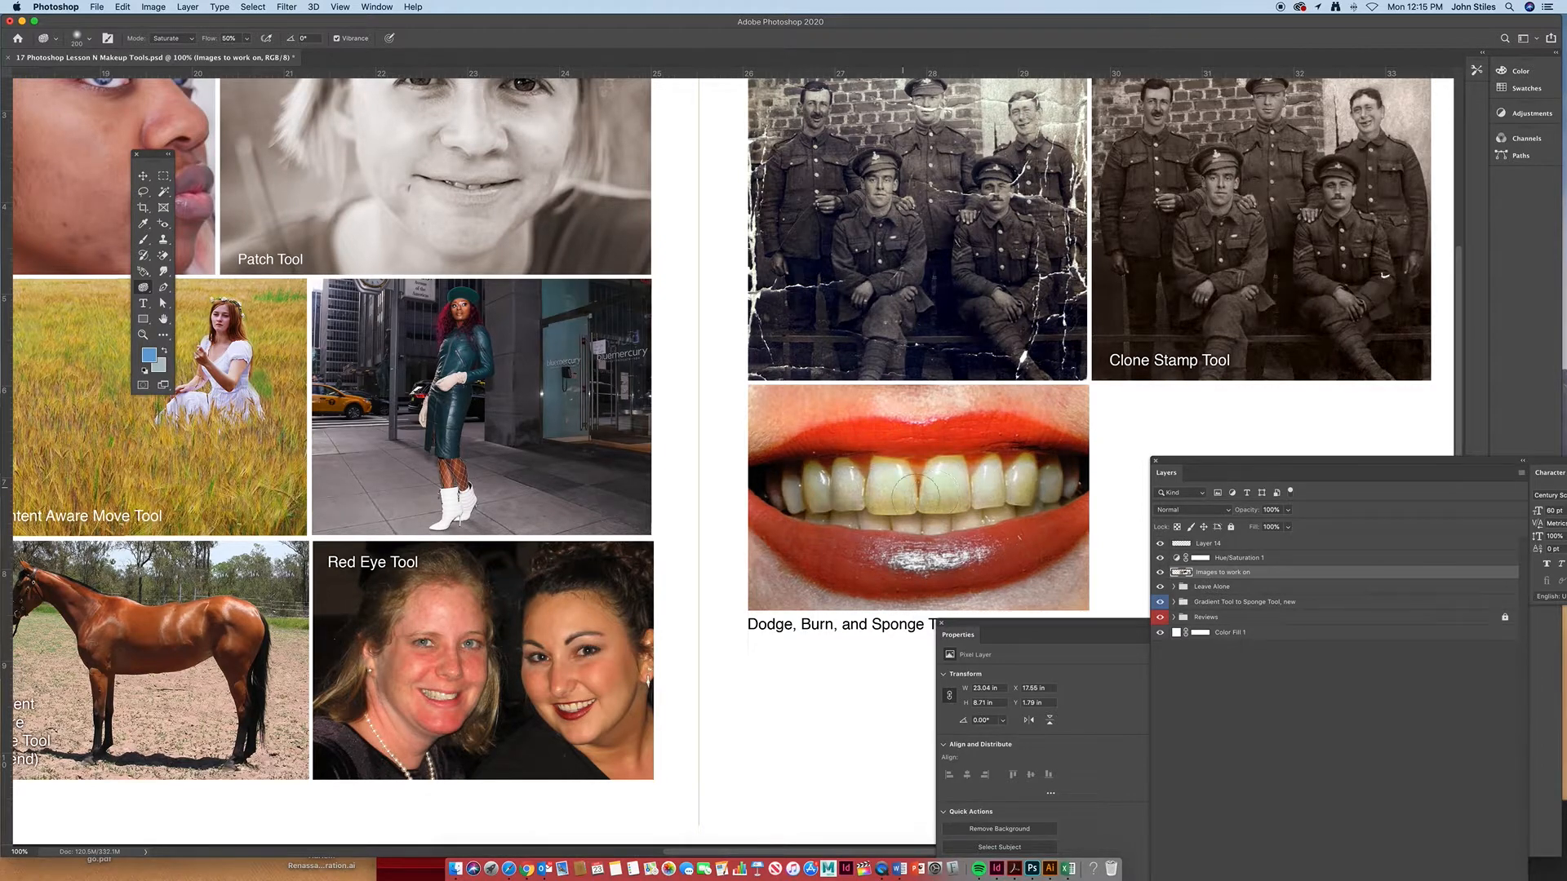
Check which pictures belong to the Images to work on layer by toggling its visibility and briefly loading its contents as a selection
alt+click(830, 401)
alt+click(830, 402)
drag(455, 380, 659, 380)
key(super+equal)
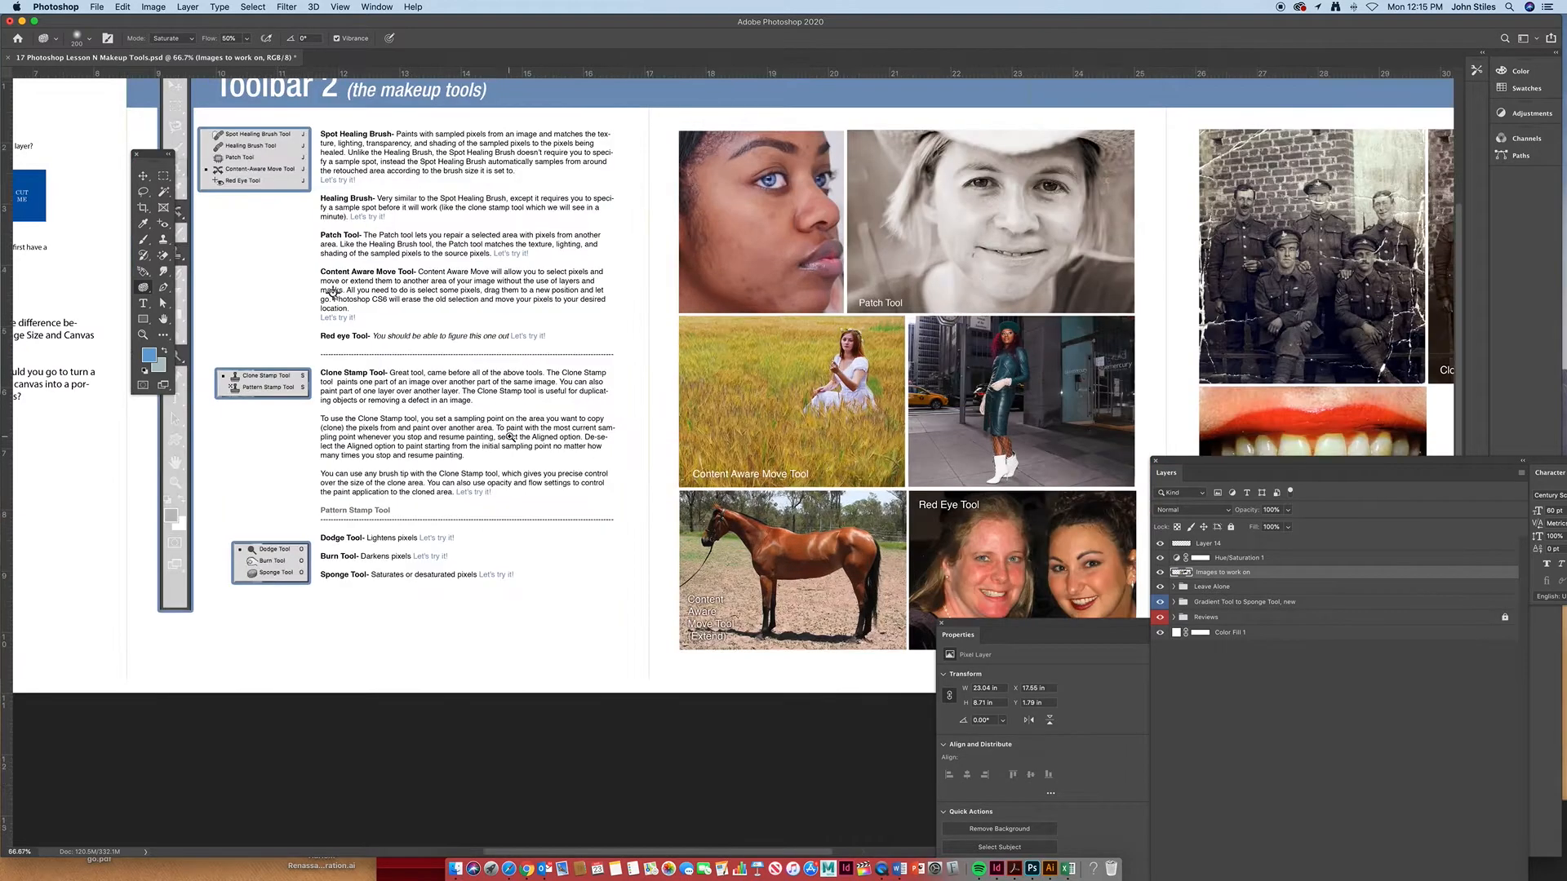
drag(669, 443, 485, 453)
scroll(485, 454, right, 10)
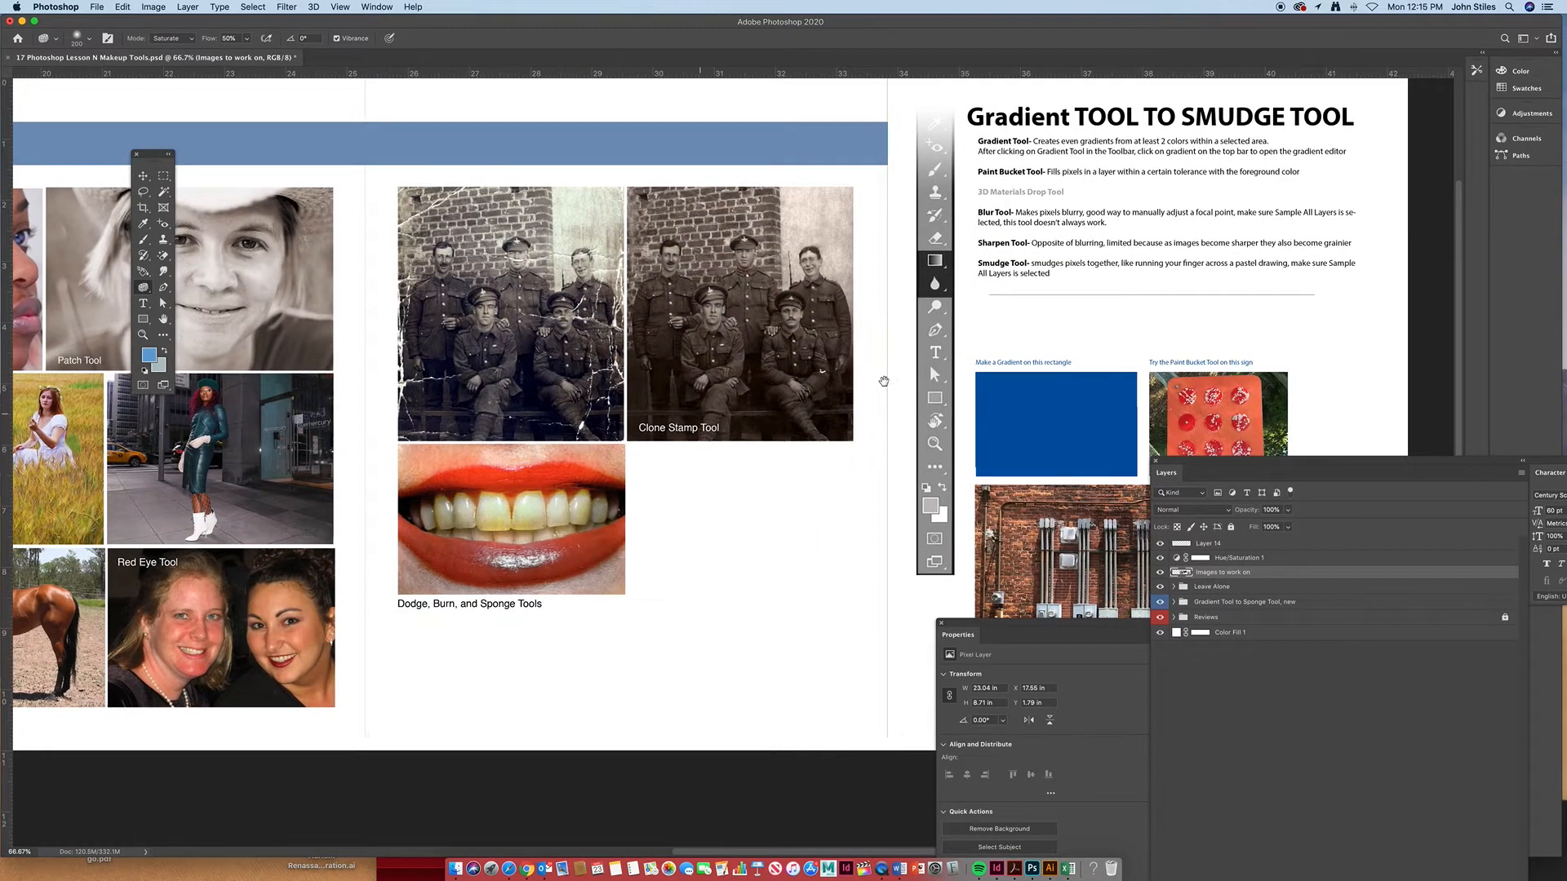
scroll(721, 386, right, 8)
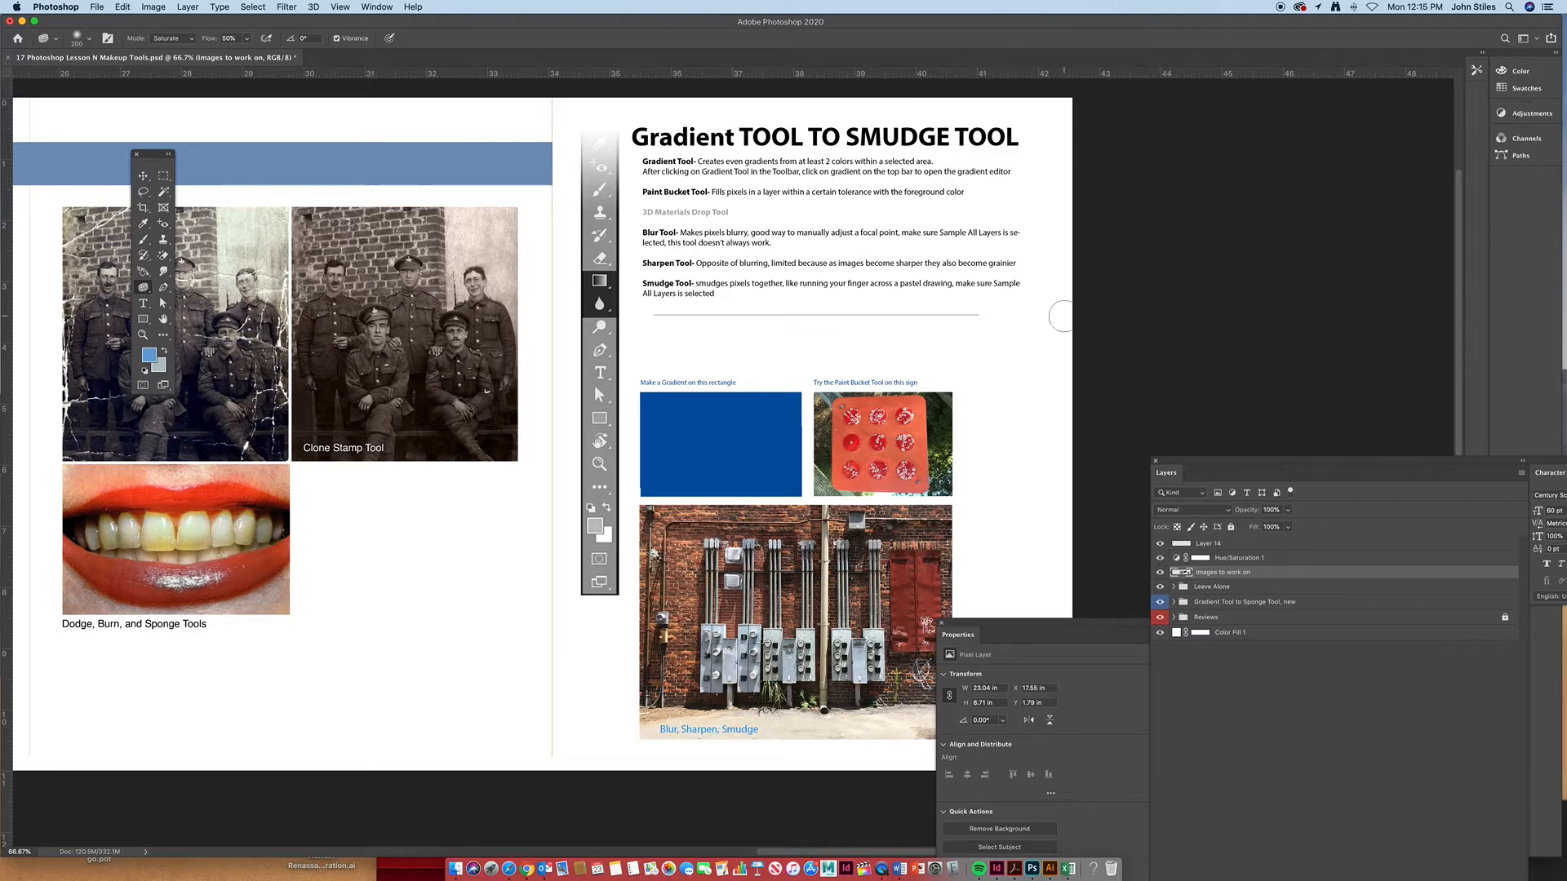
drag(1219, 176, 1208, 158)
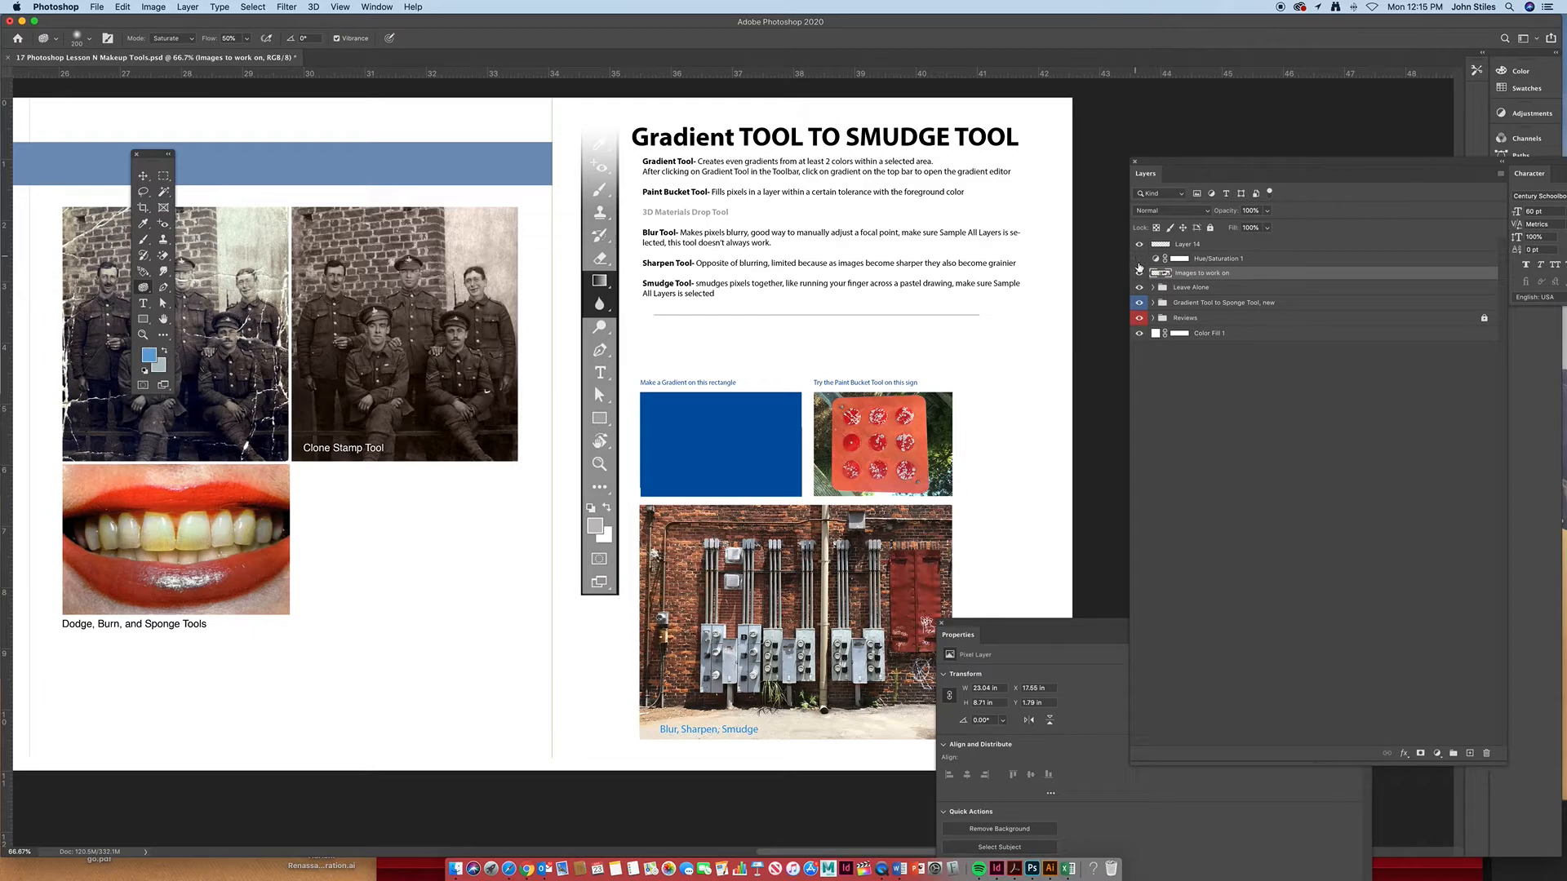
click(1139, 273)
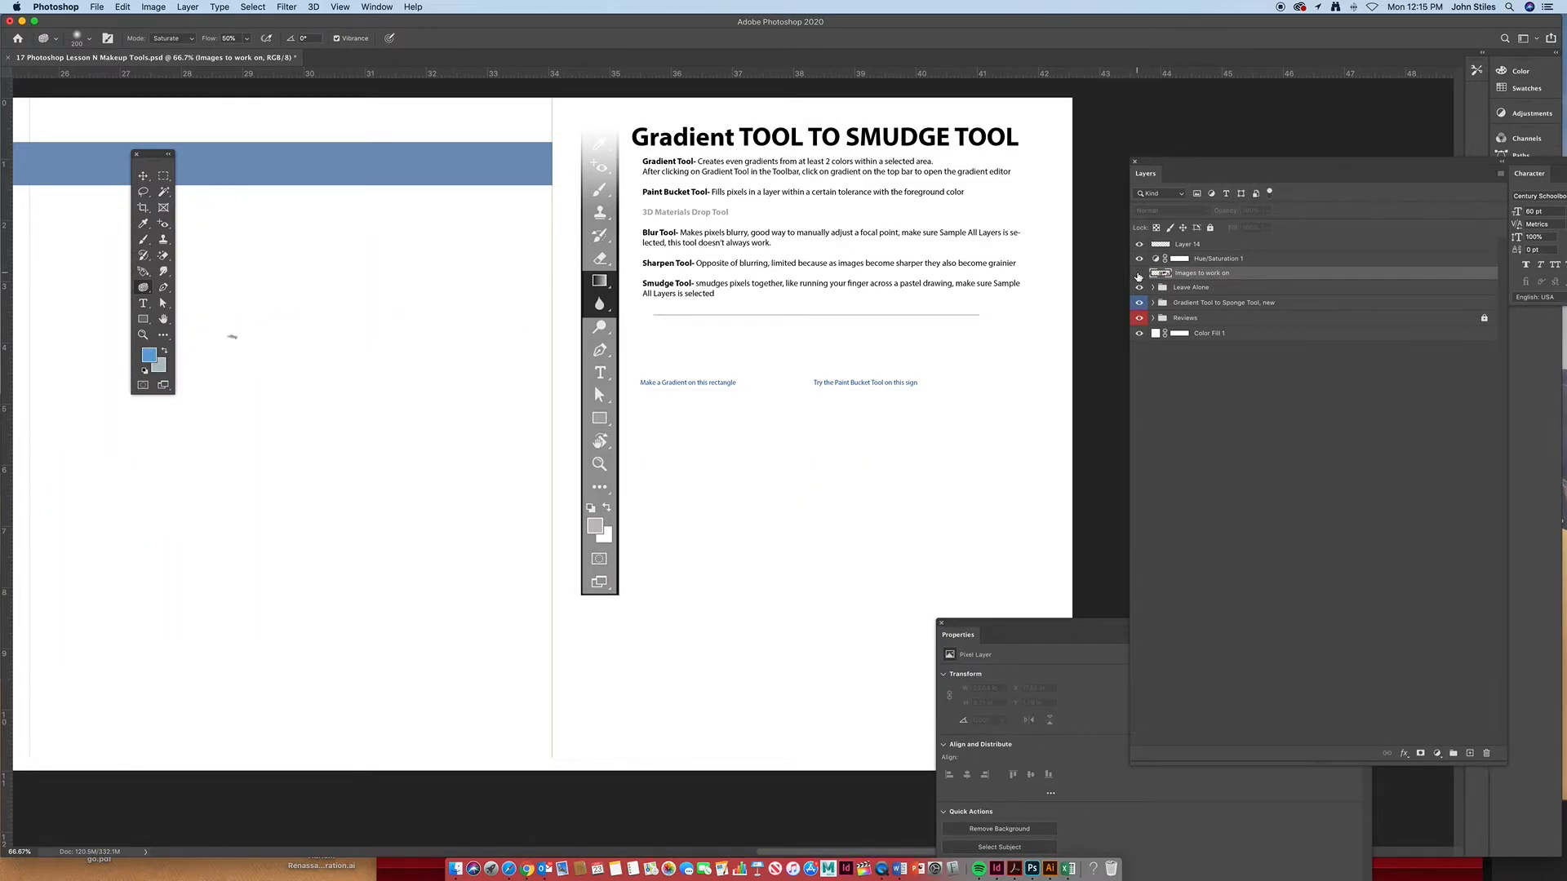
click(1139, 273)
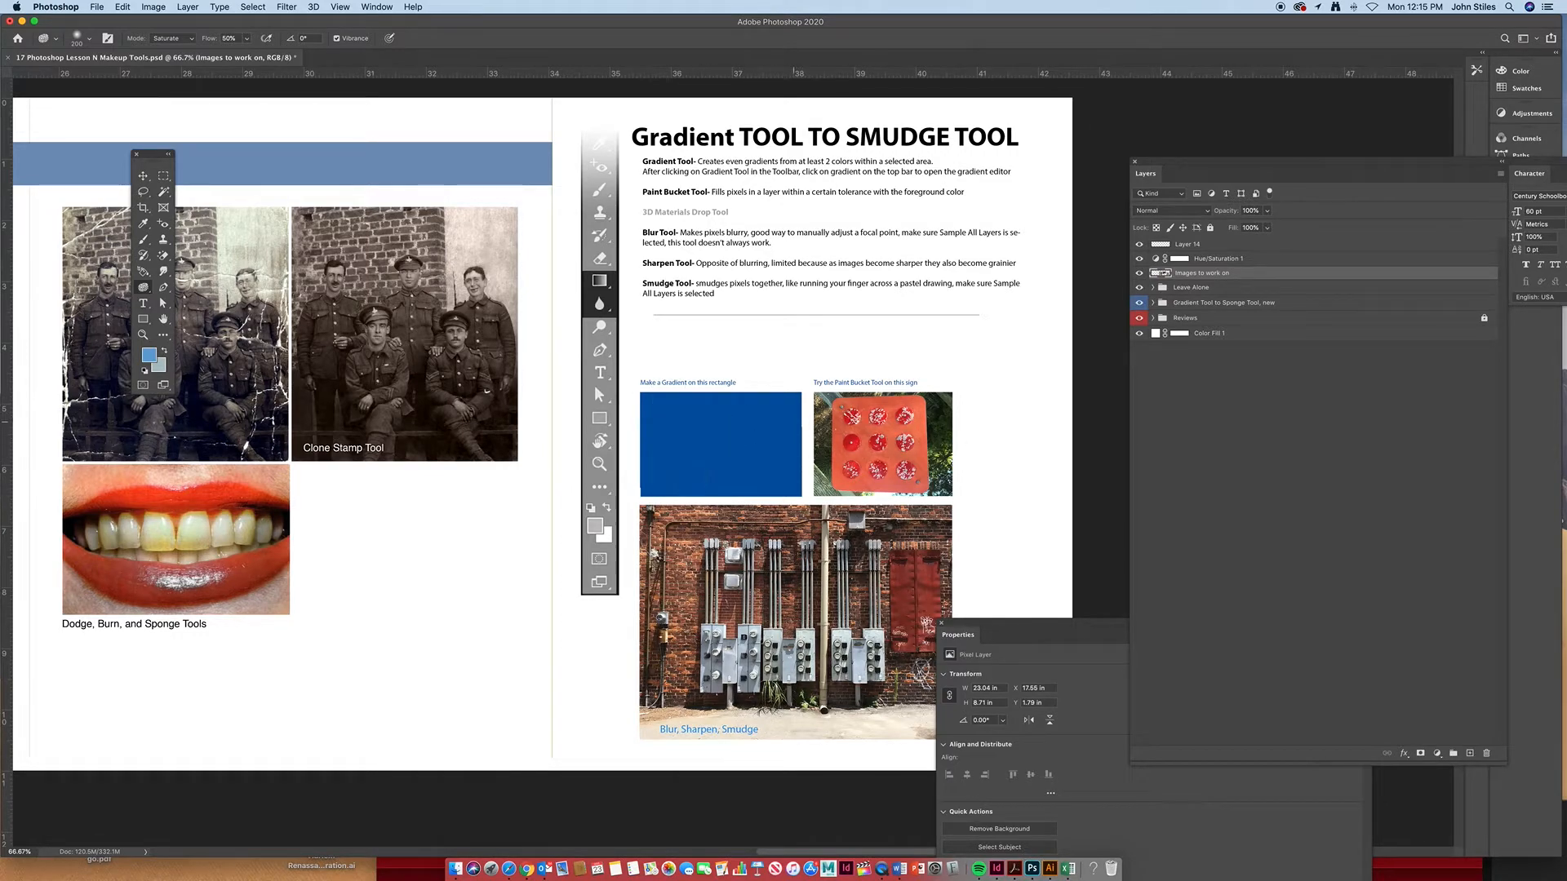
super+click(1160, 275)
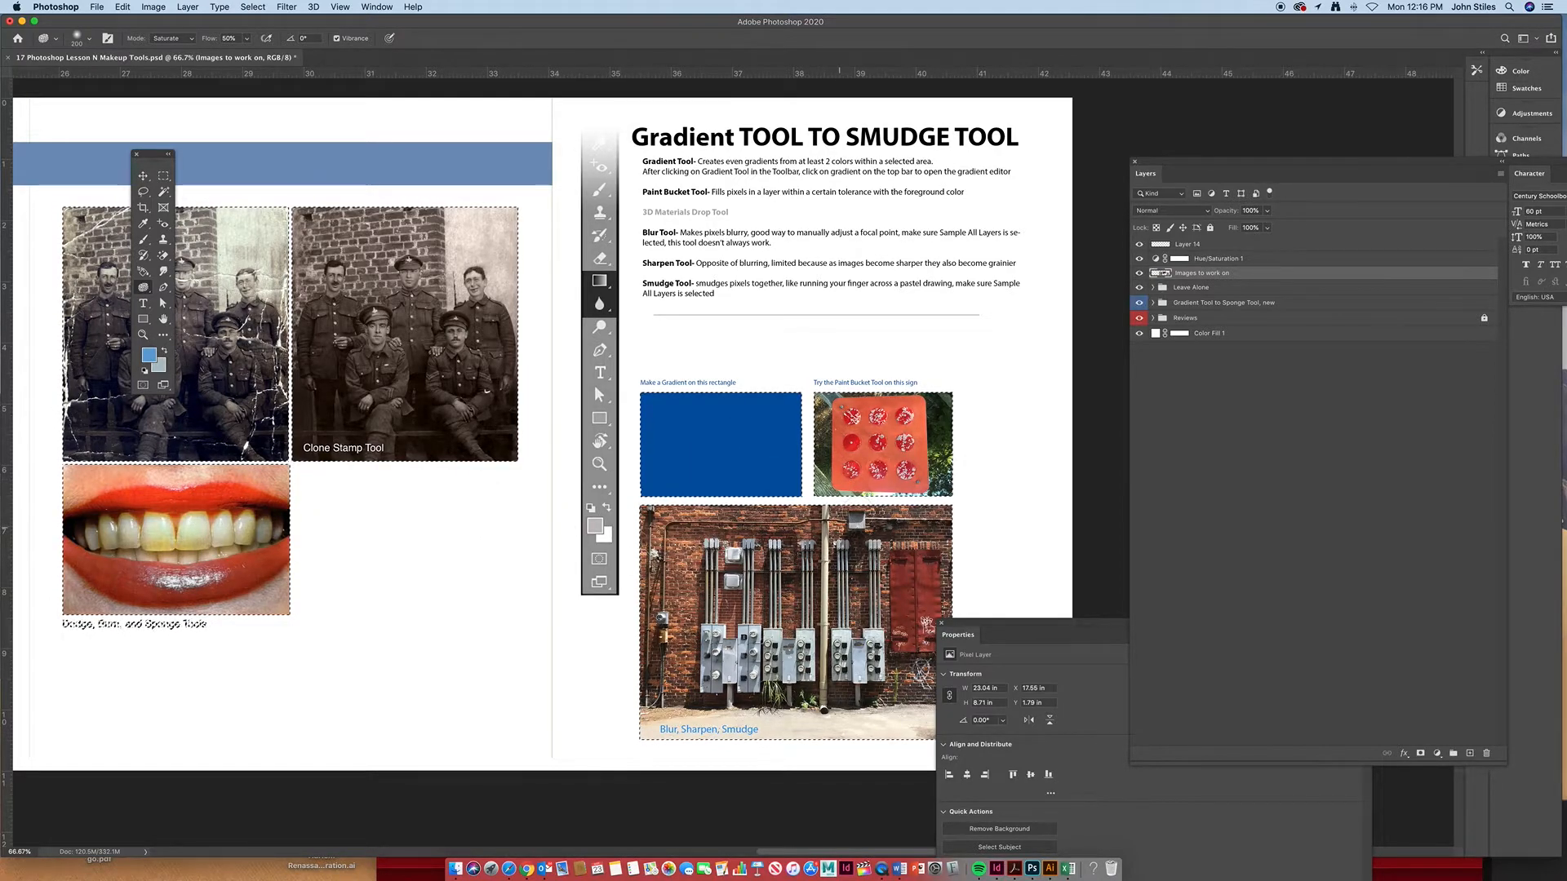
key(super+d)
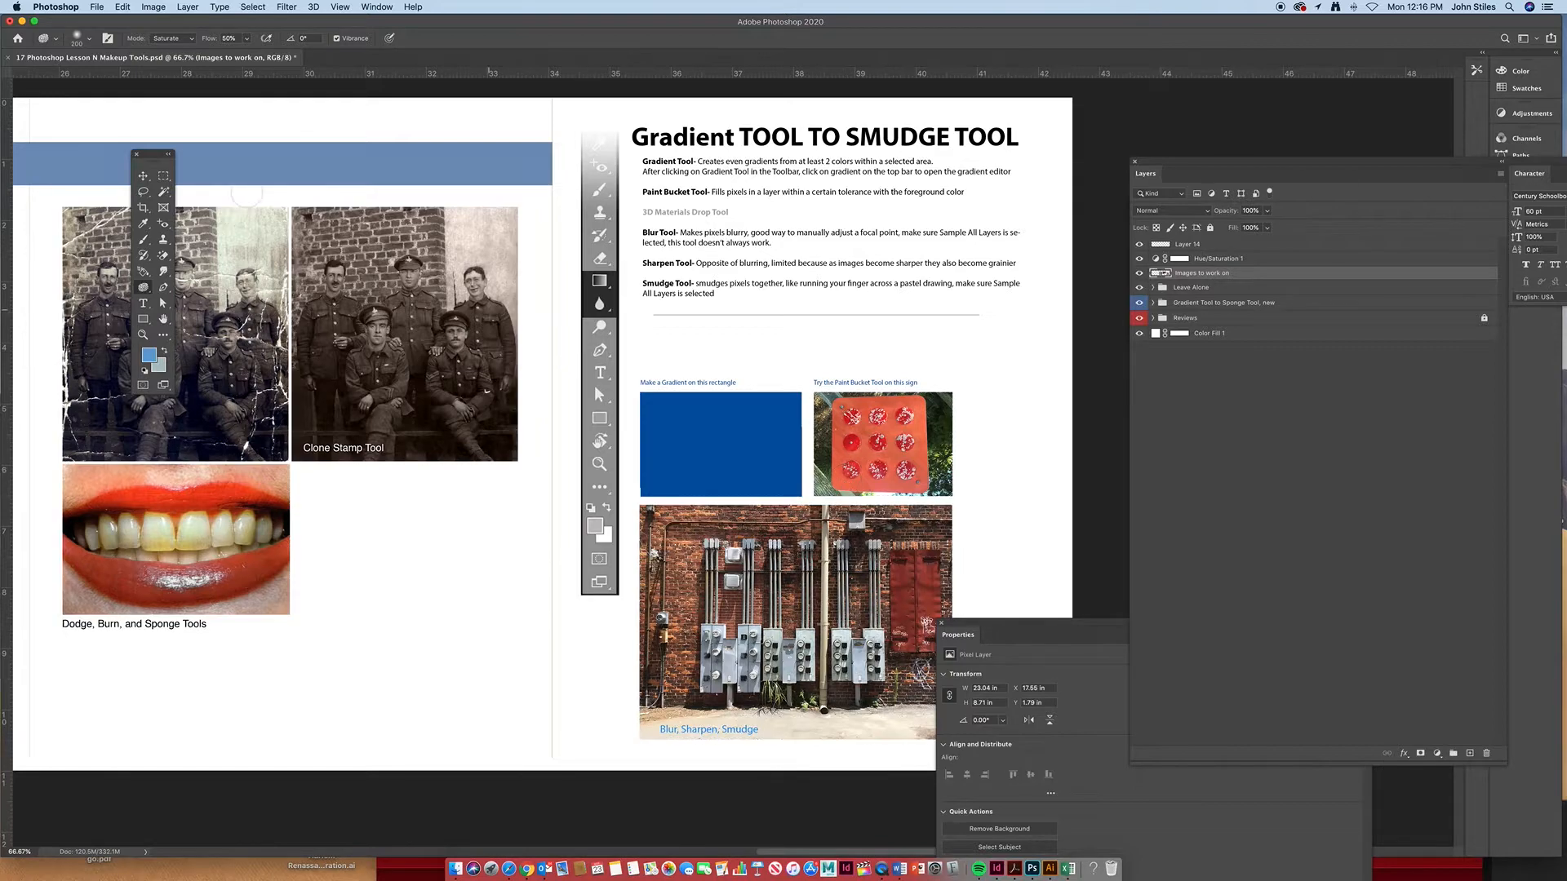
Select the blue practice rectangle with the Magic Wand and activate the Gradient tool
click(167, 196)
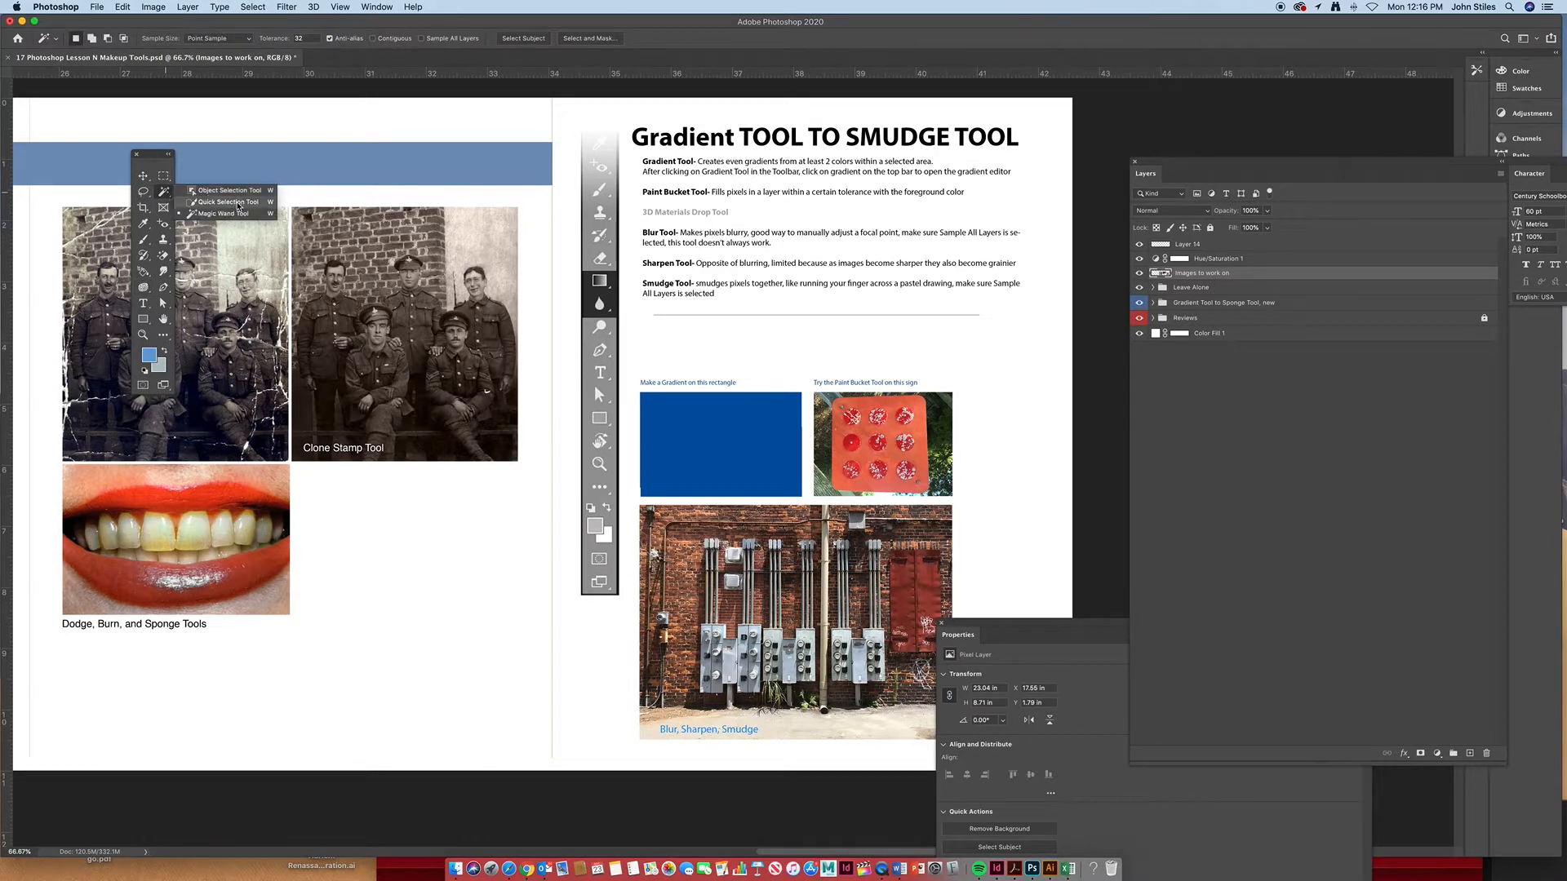
click(214, 220)
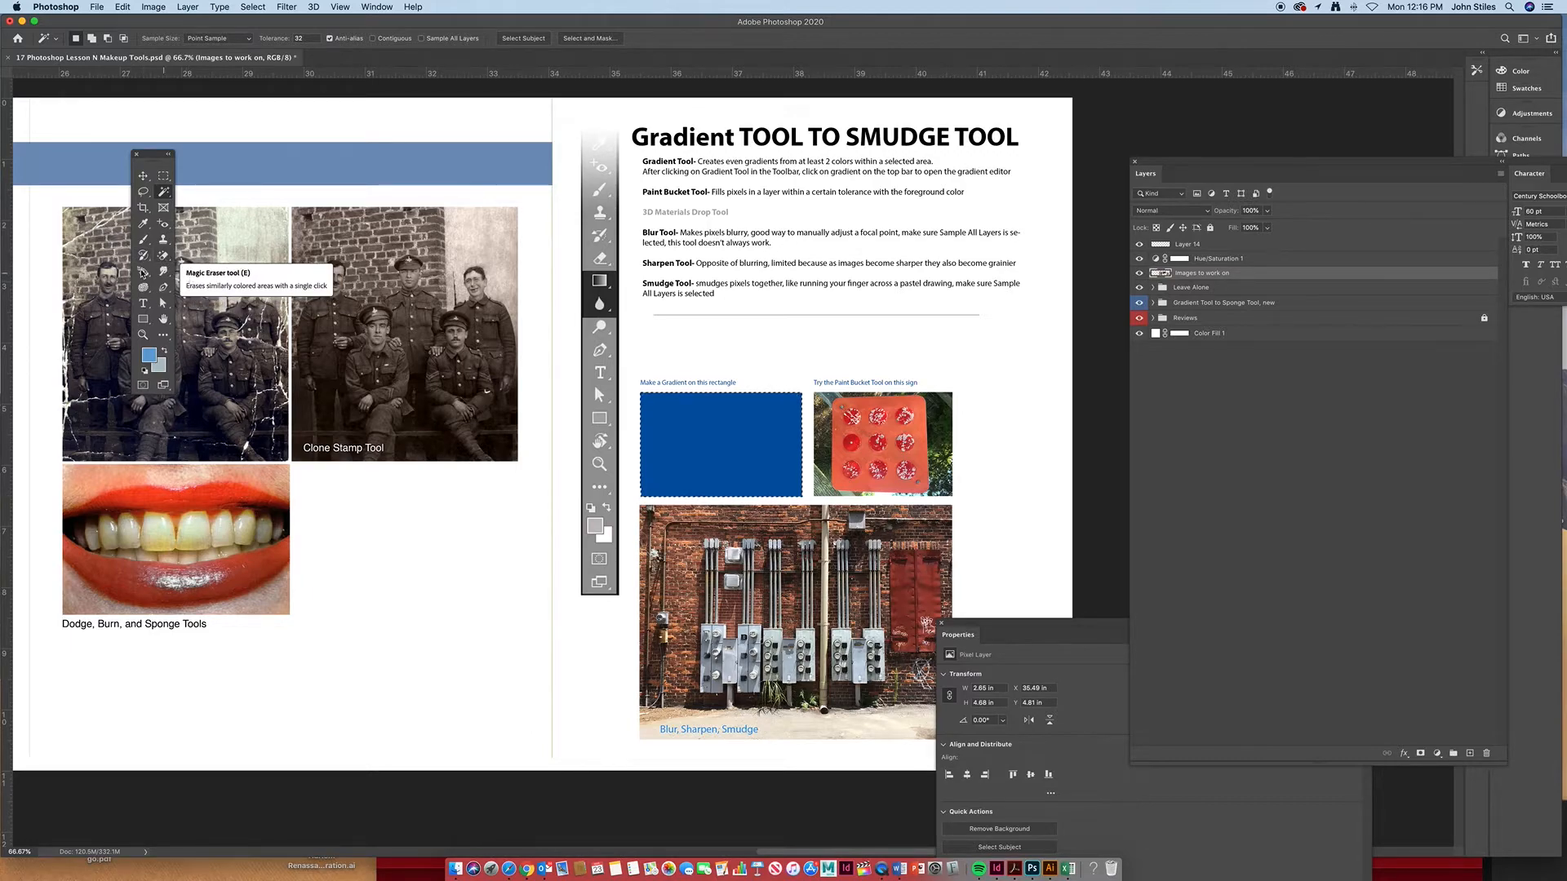
click(142, 272)
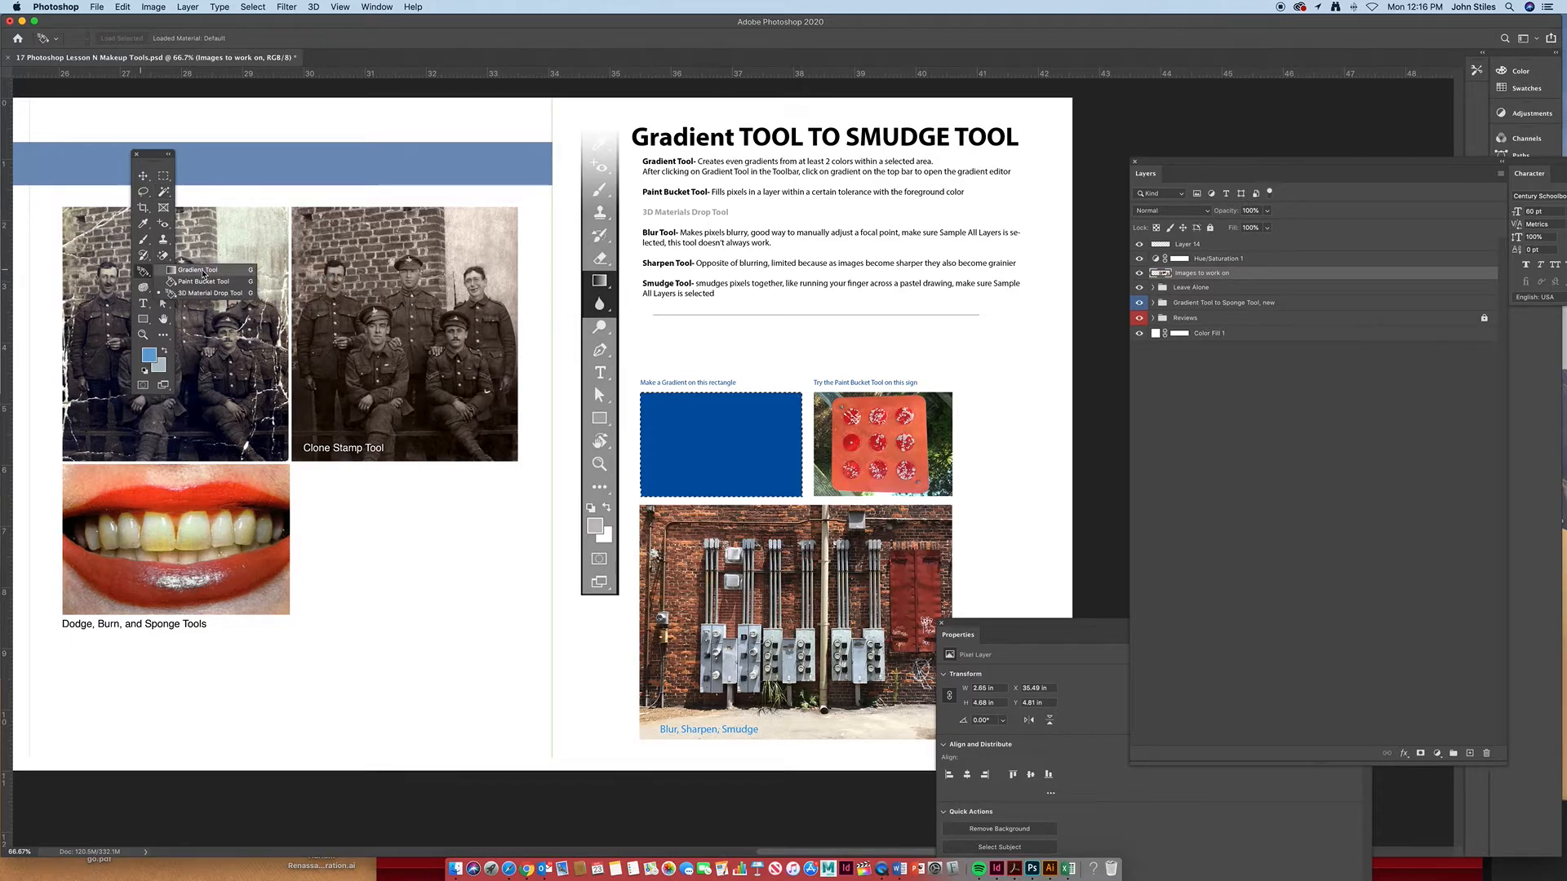
click(200, 270)
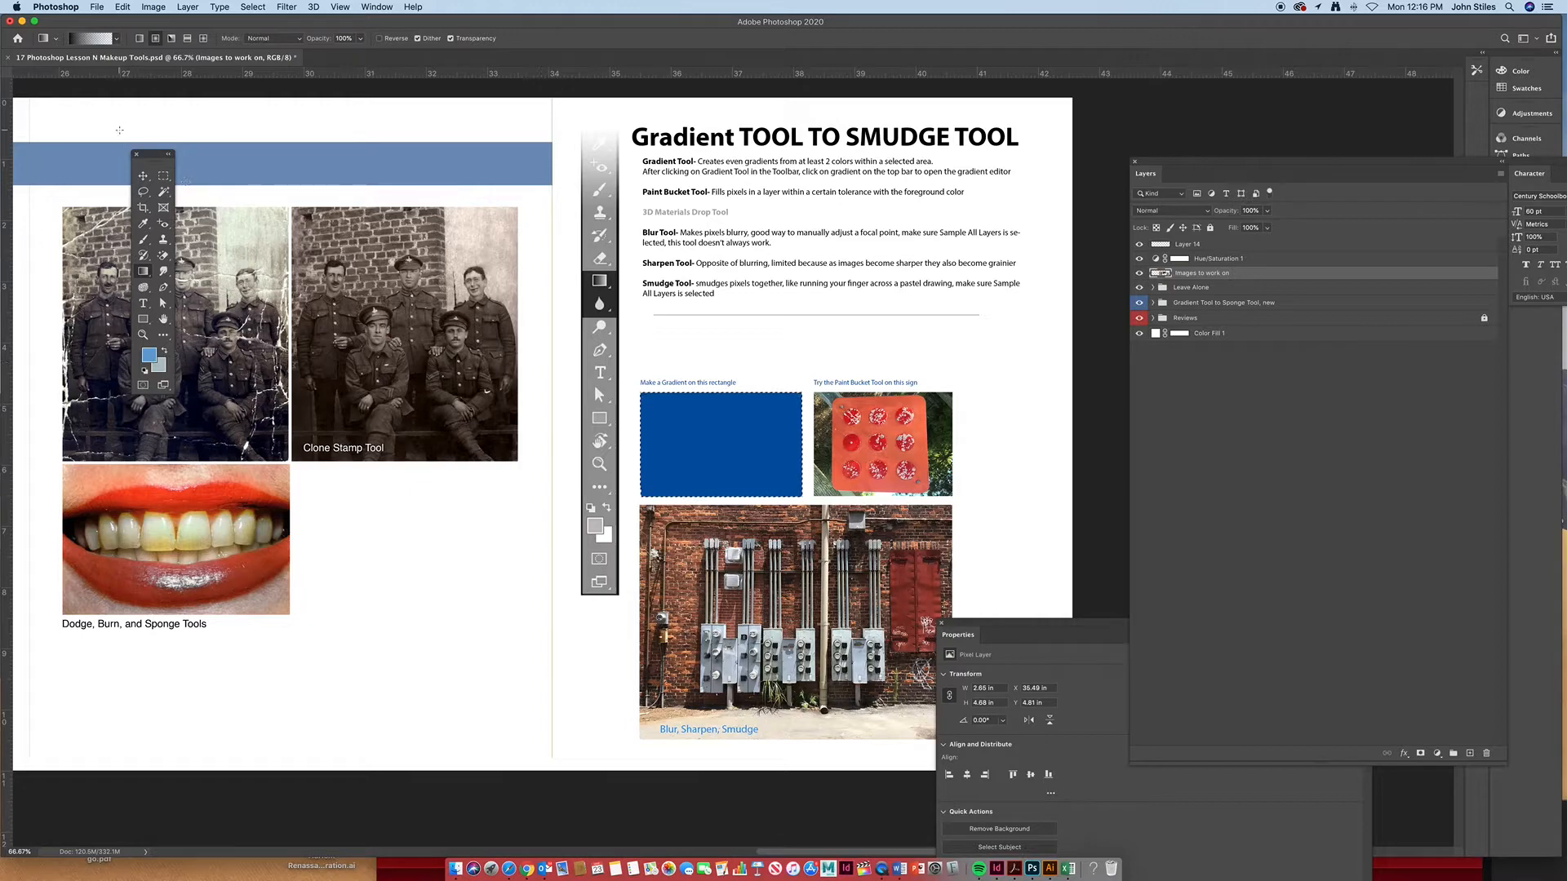
Open the Gradient Editor and look through its preset groups, expanding Basics and Blues
click(94, 38)
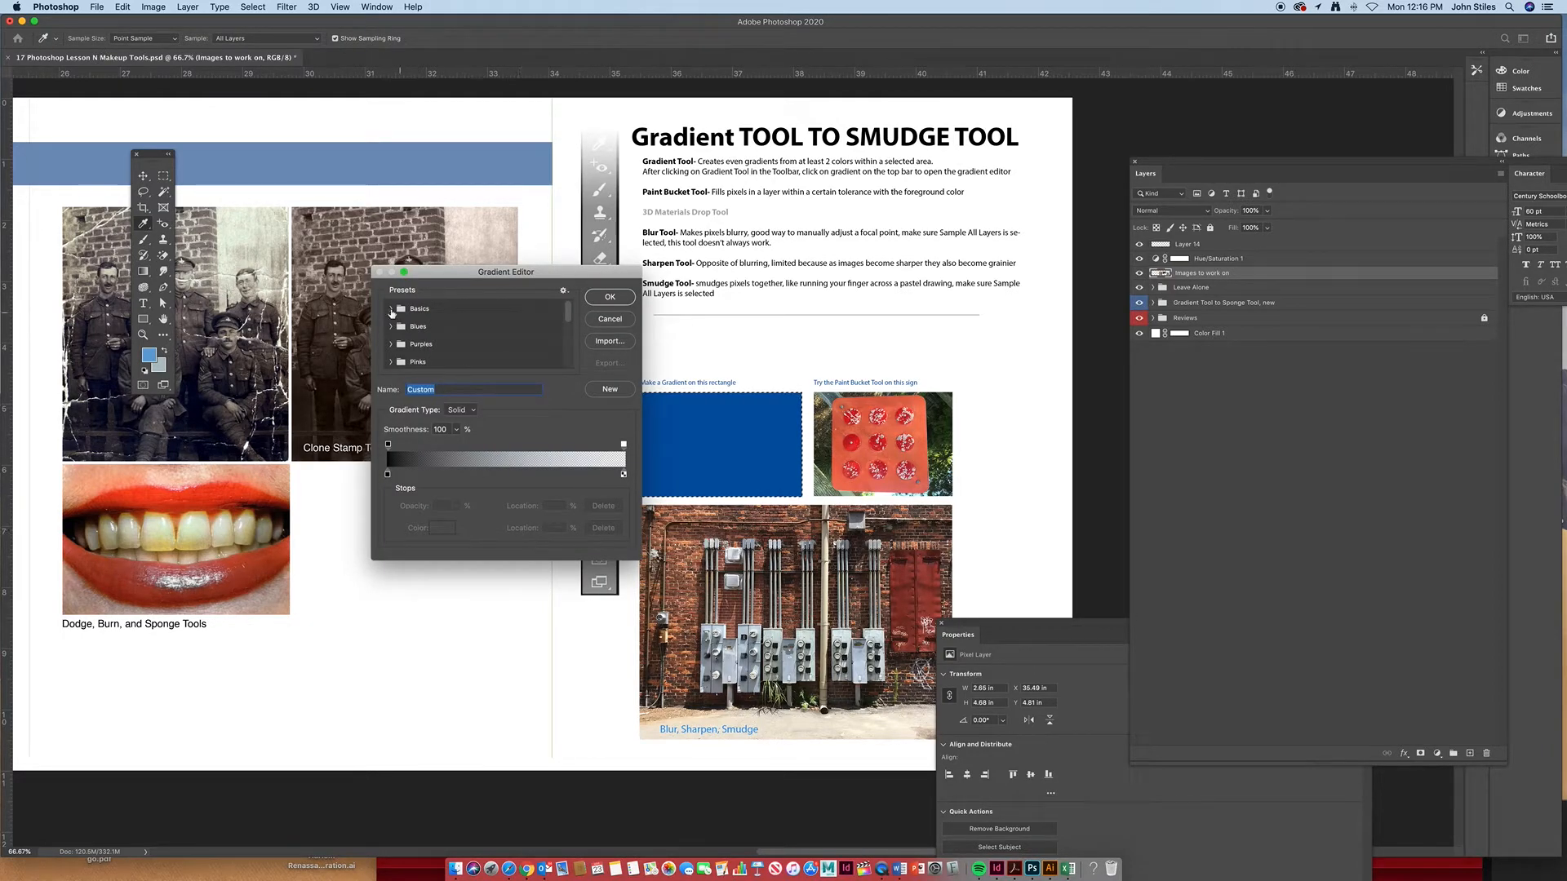
click(391, 310)
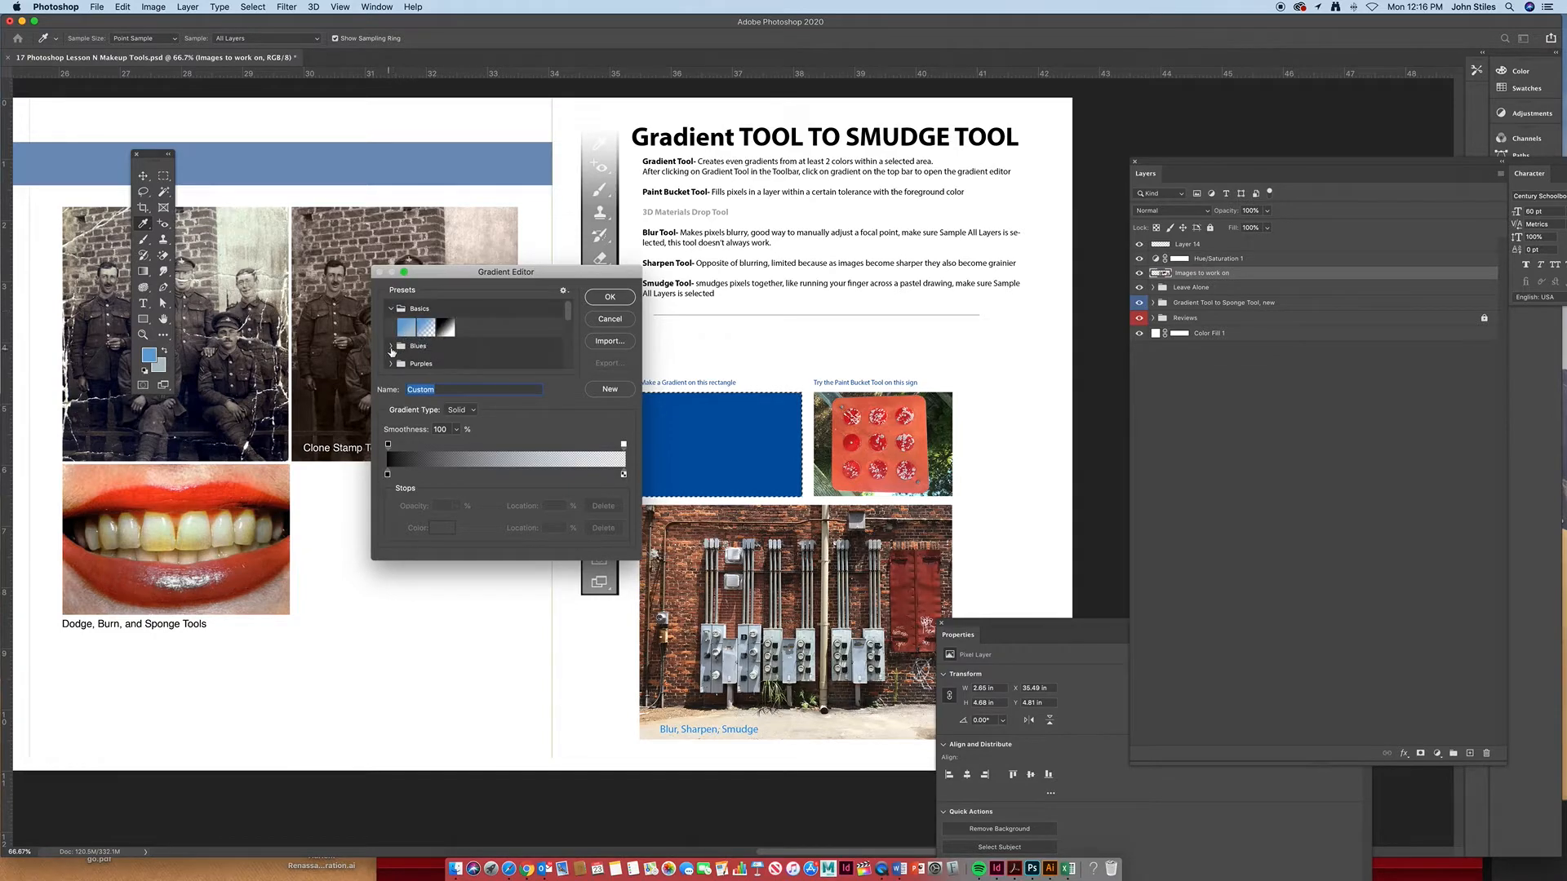
click(390, 346)
scroll(473, 335, down, 3)
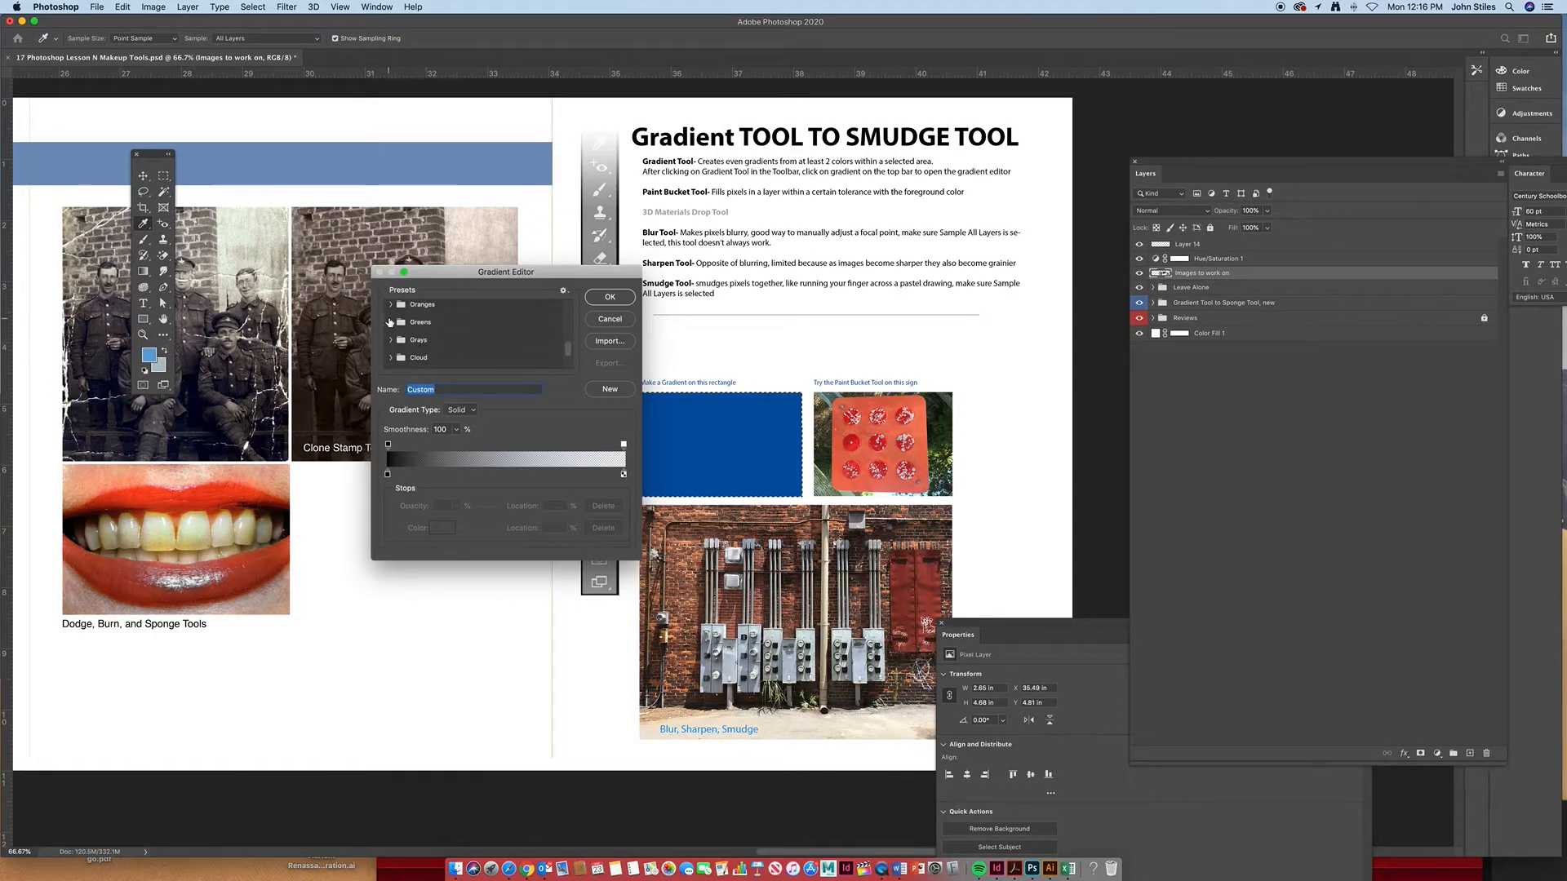
click(390, 323)
scroll(487, 360, down, 3)
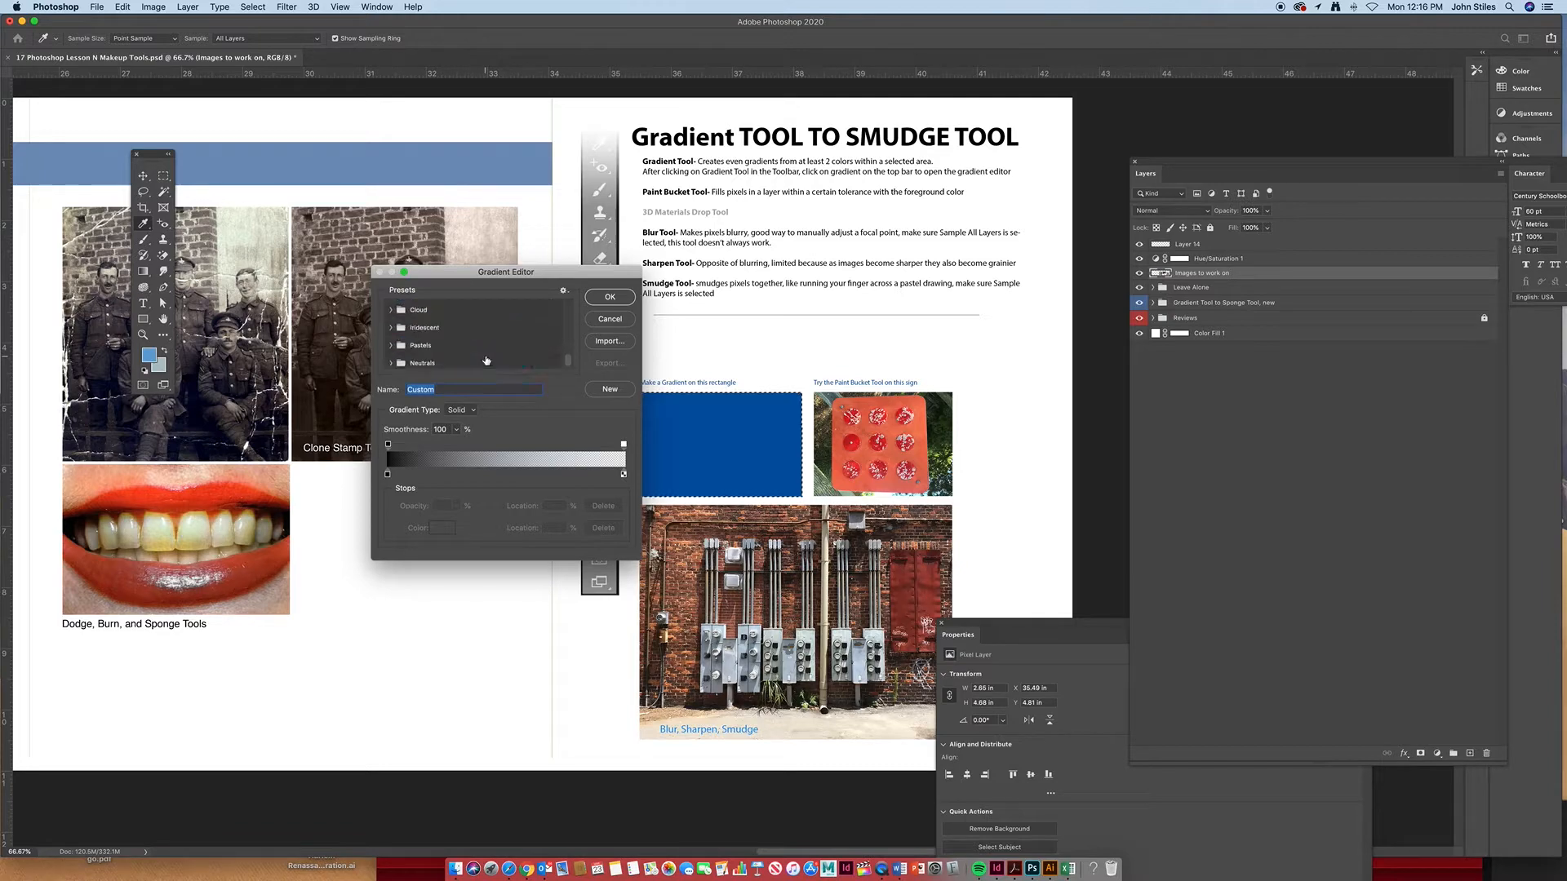
scroll(487, 359, up, 5)
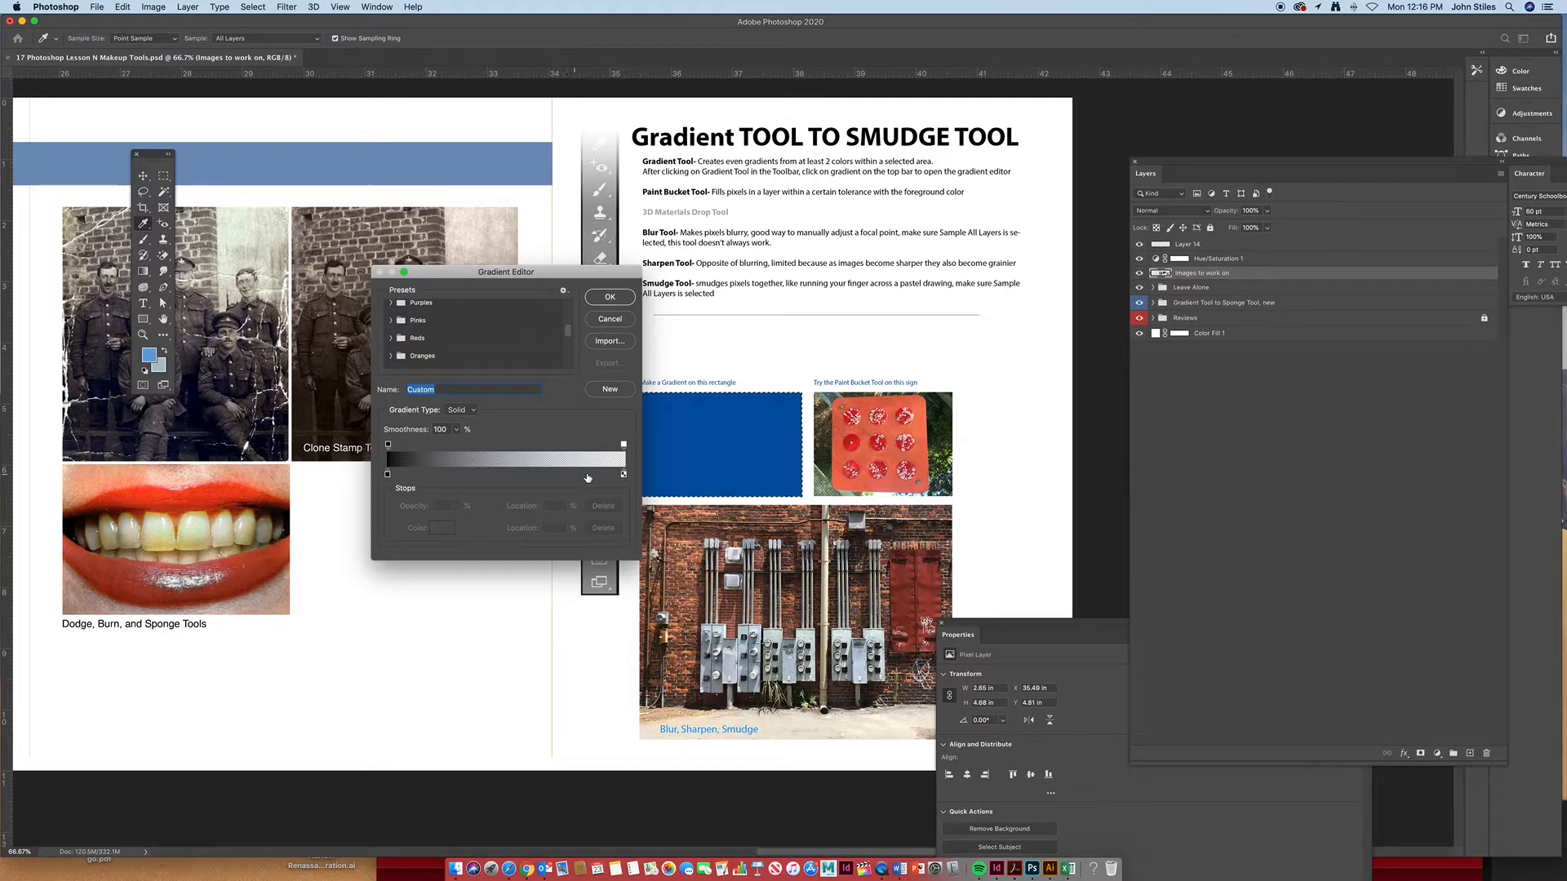
Try recoloring the gradient's end stop green (#64d66f) and moving it to 99%, and apply the Foreground to Background preset
double_click(624, 474)
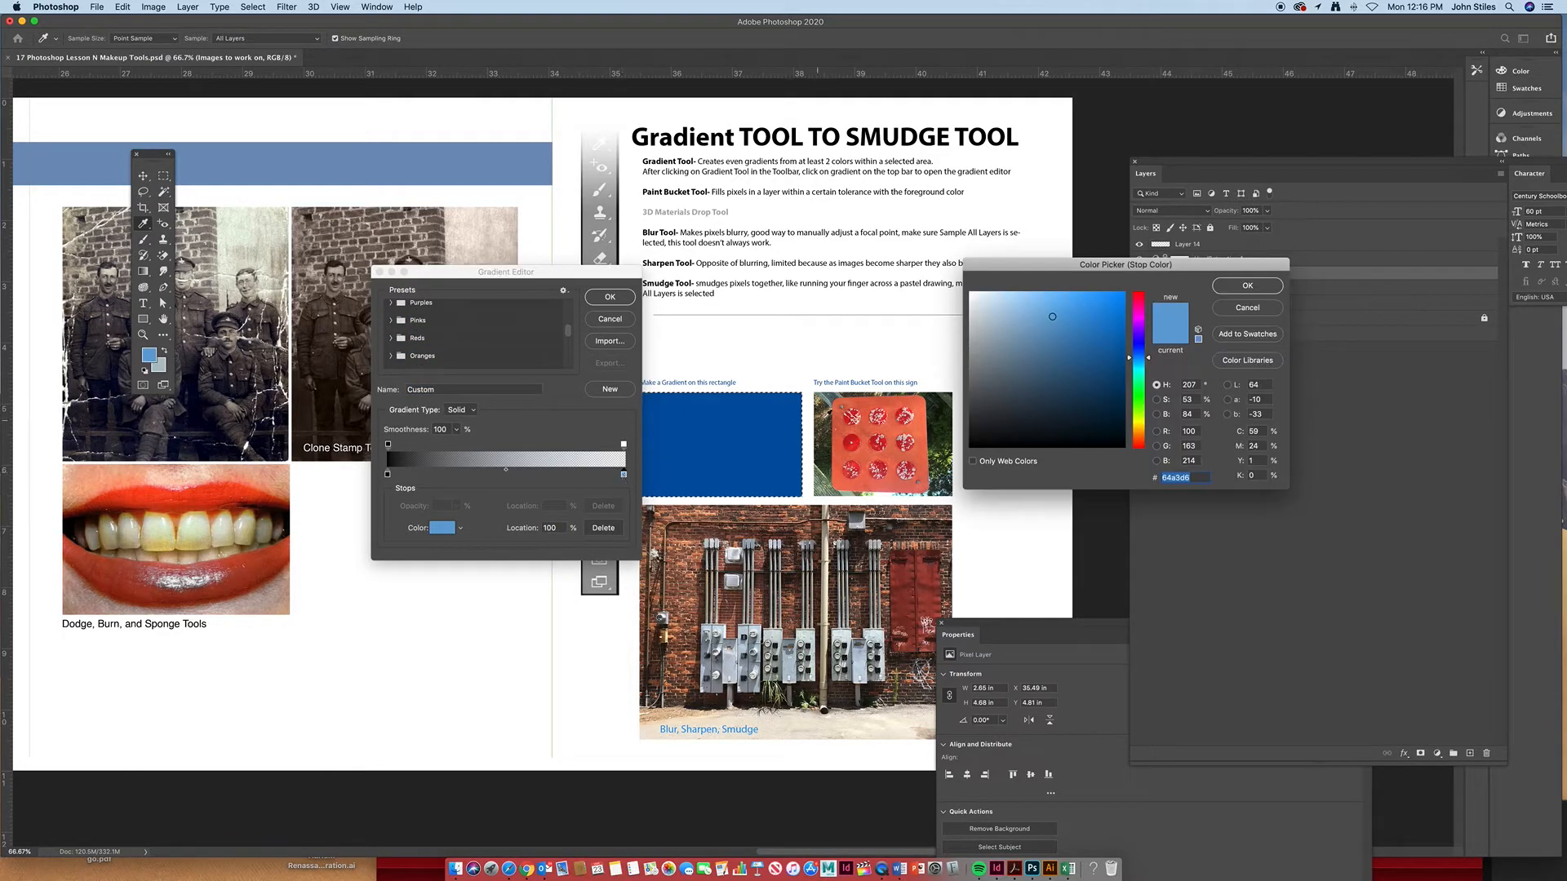
click(1136, 393)
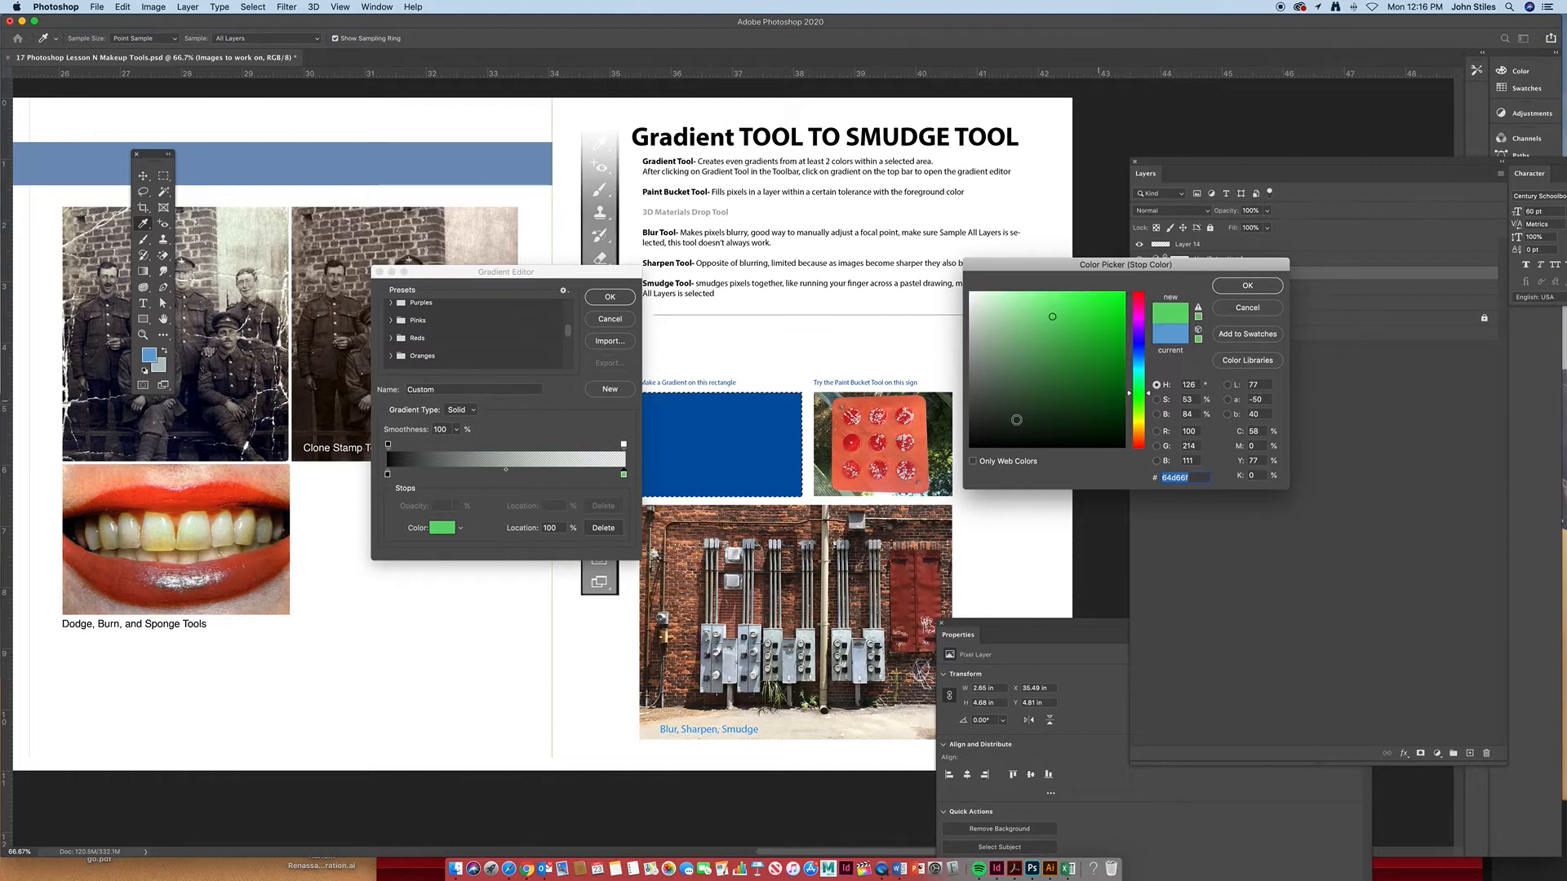
click(1261, 287)
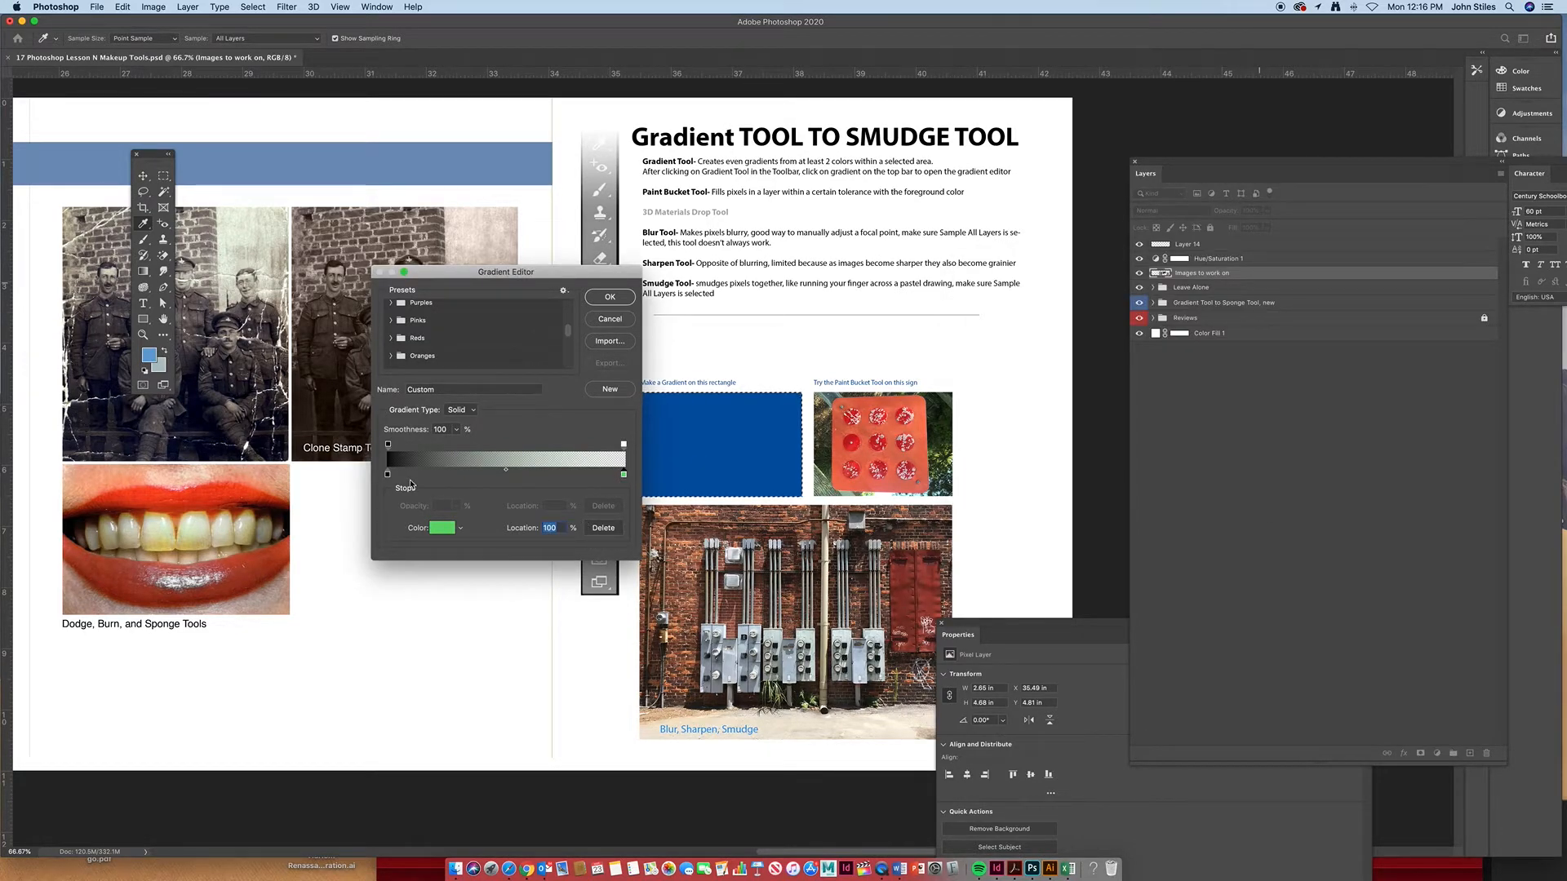
drag(622, 446, 621, 474)
scroll(491, 412, up, 10)
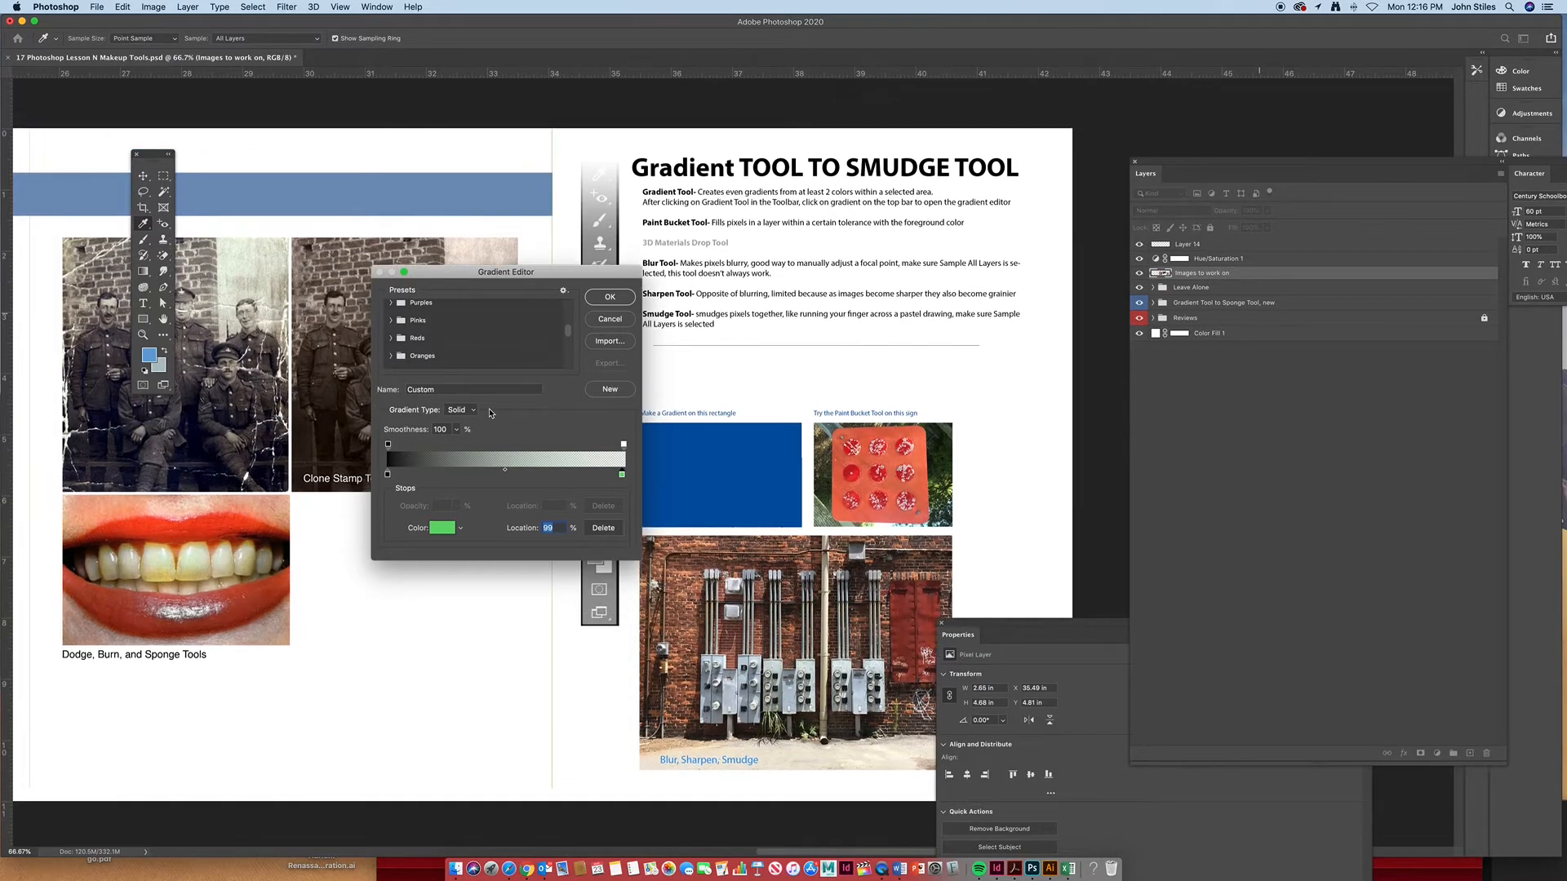
click(406, 328)
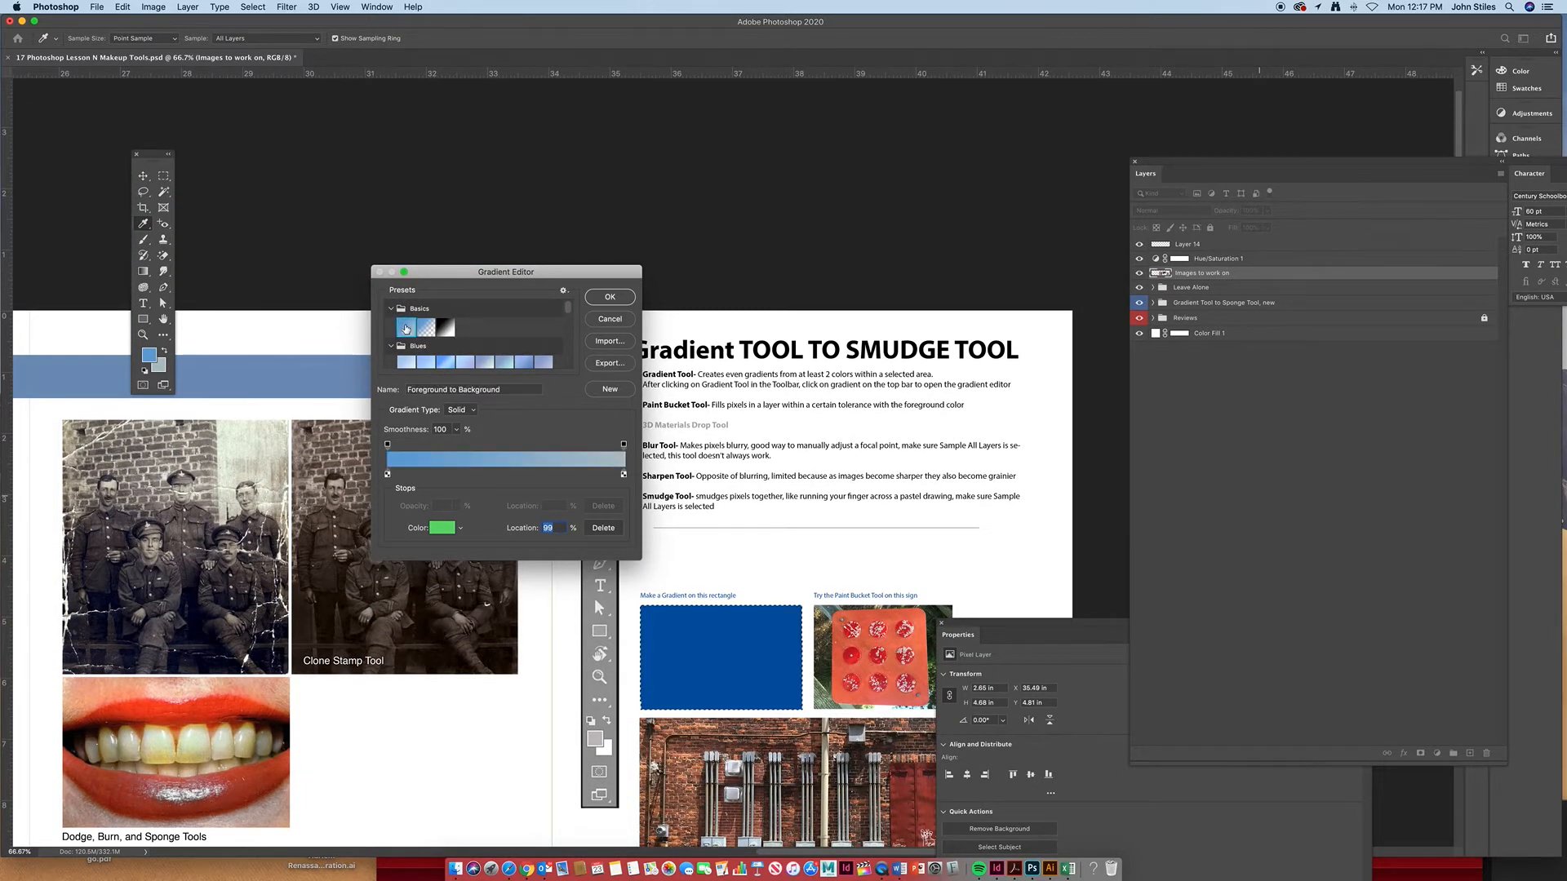
Apply the Black, White gradient preset and recolor its white end stop pure red (#ff0000)
click(445, 327)
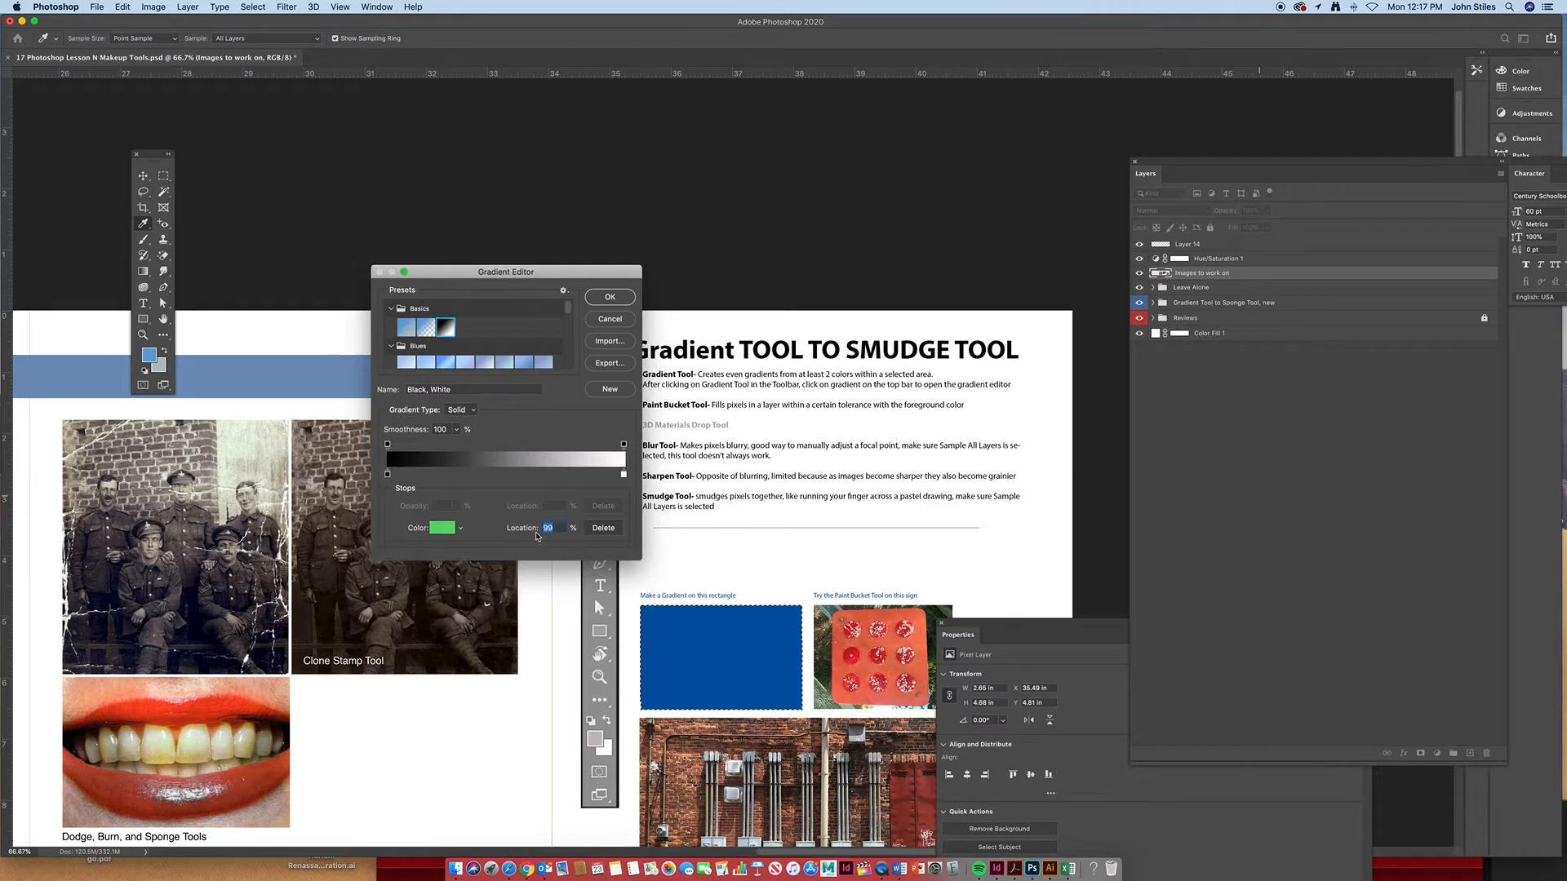
click(624, 474)
double_click(623, 474)
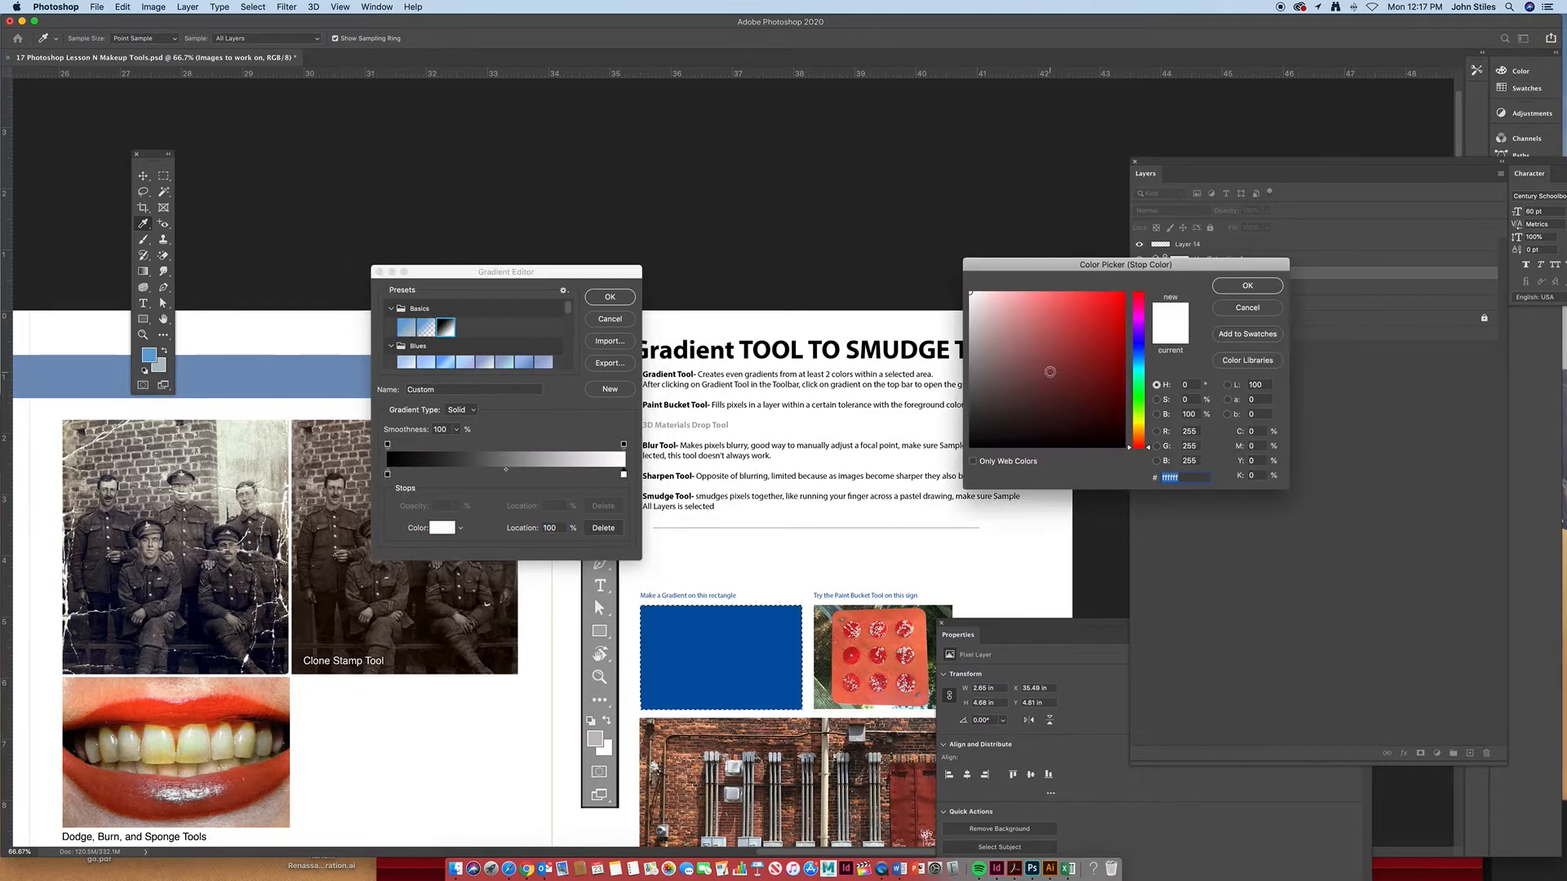
click(1124, 292)
click(1248, 292)
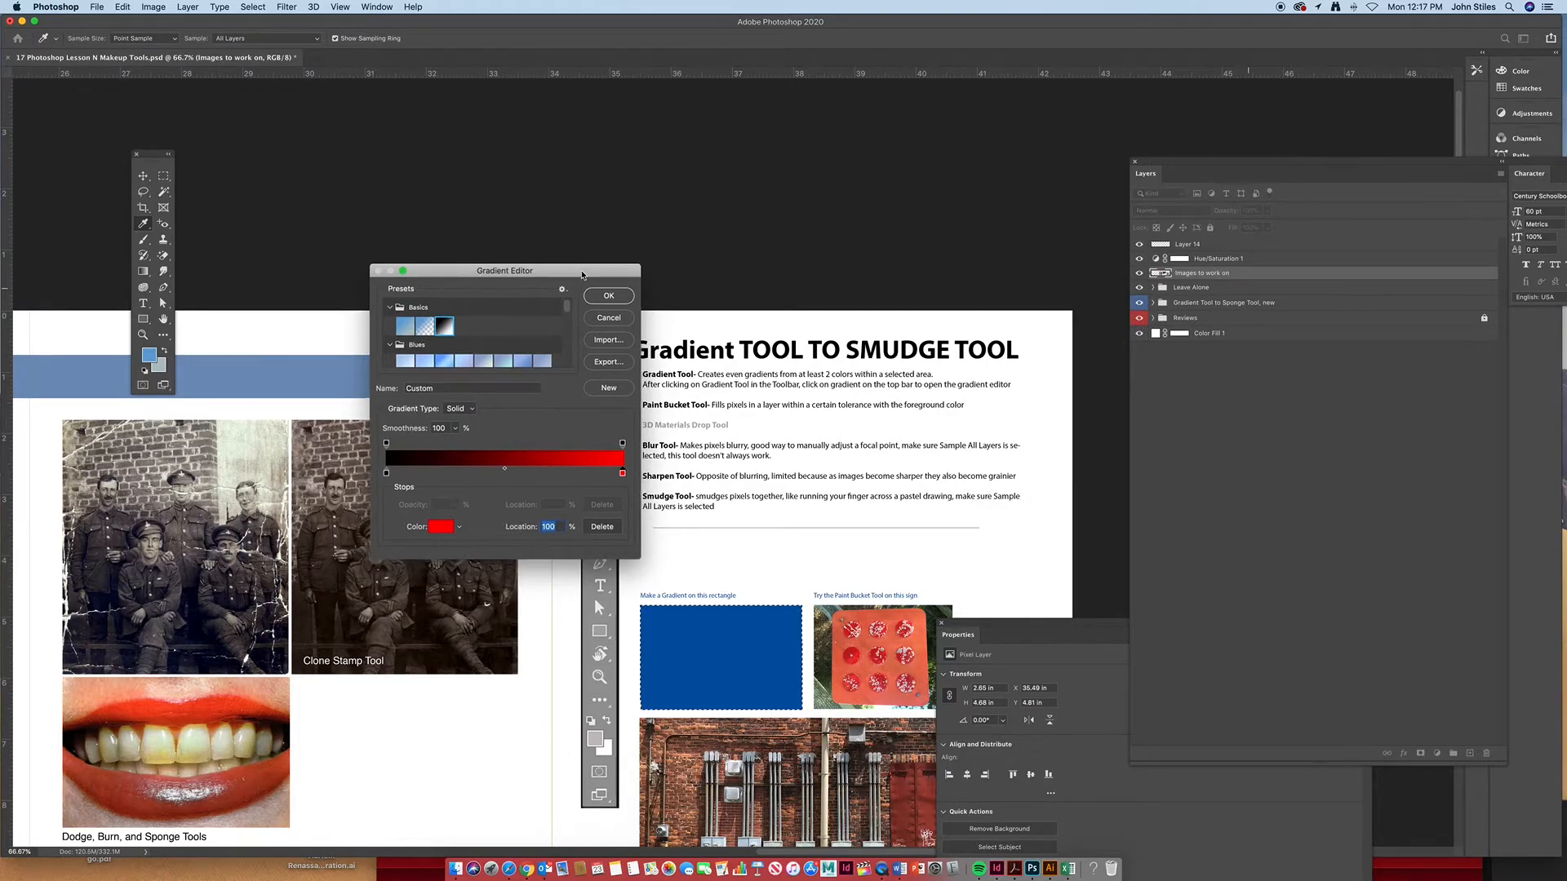
Add a color stop at 57% of the black-to-red gradient and color it yellow (#ffe400)
drag(528, 272, 447, 159)
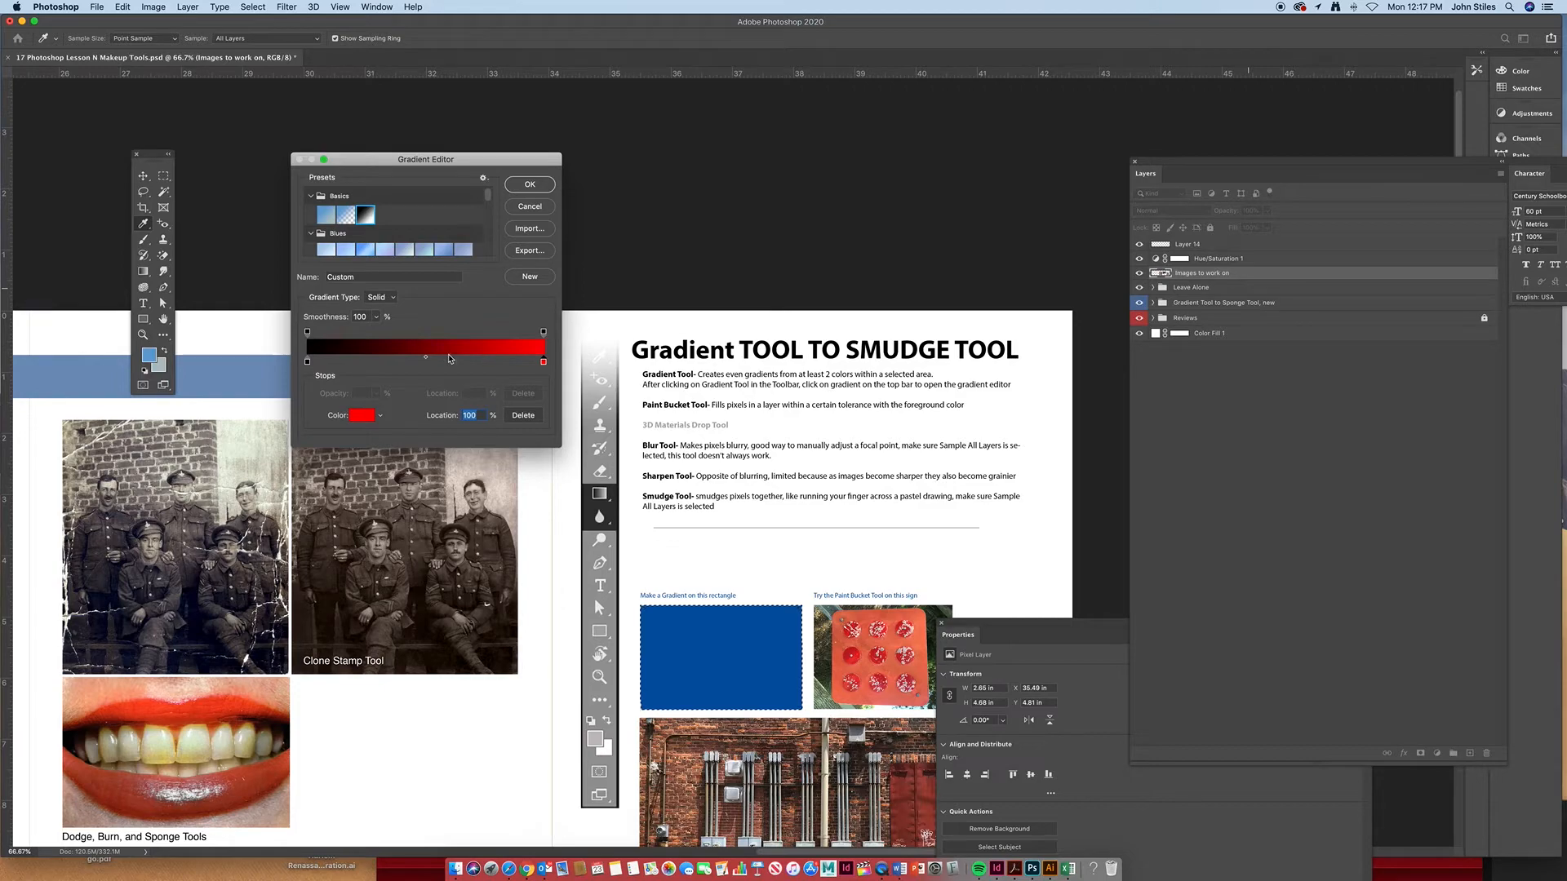
click(448, 361)
drag(448, 364, 443, 365)
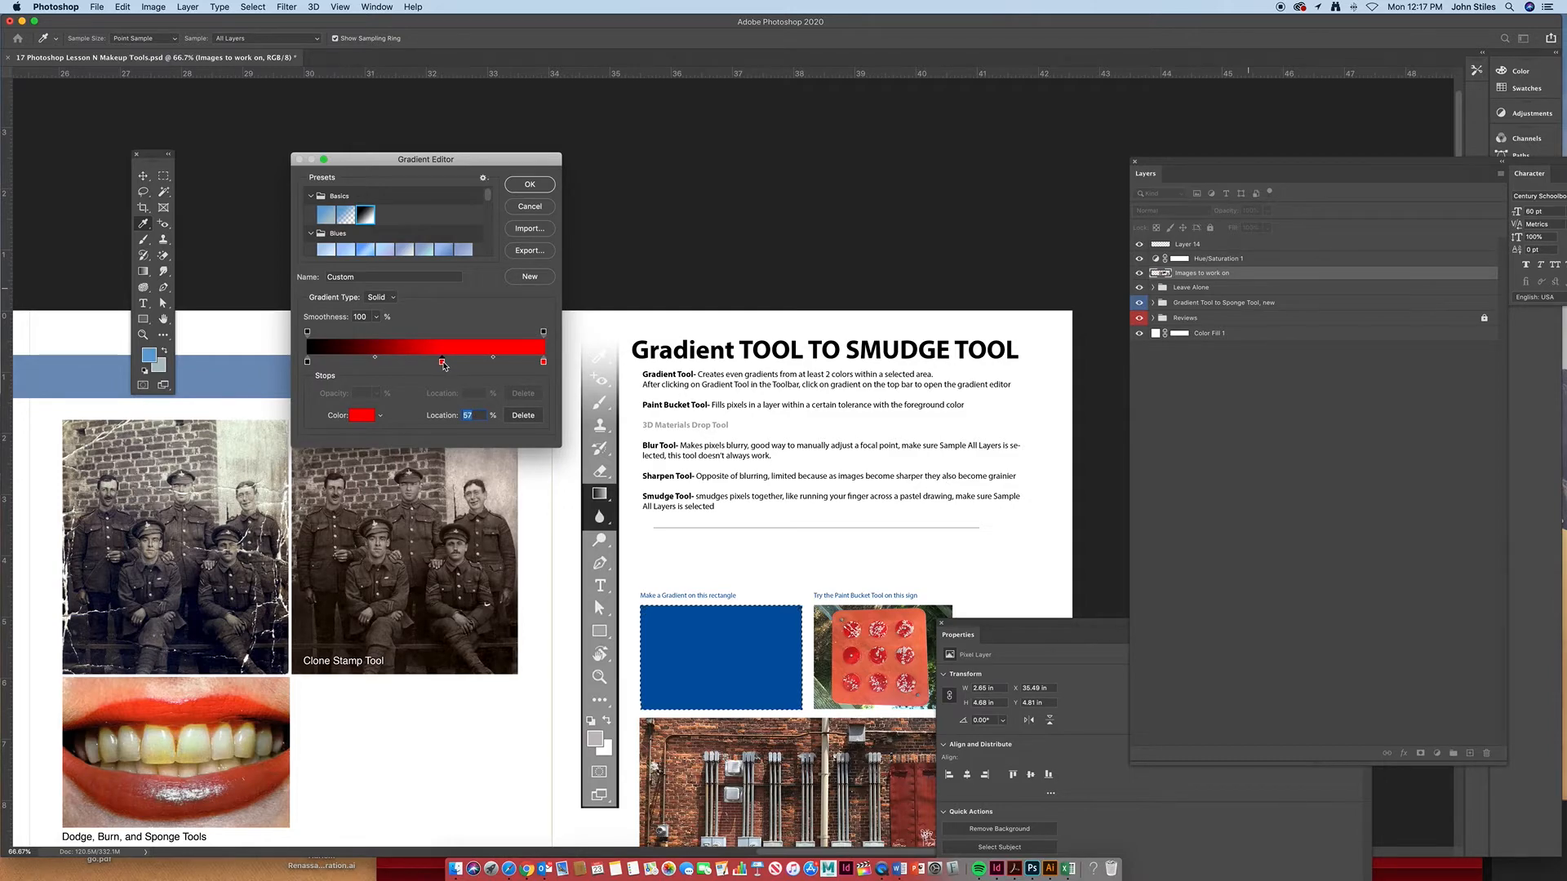
click(361, 415)
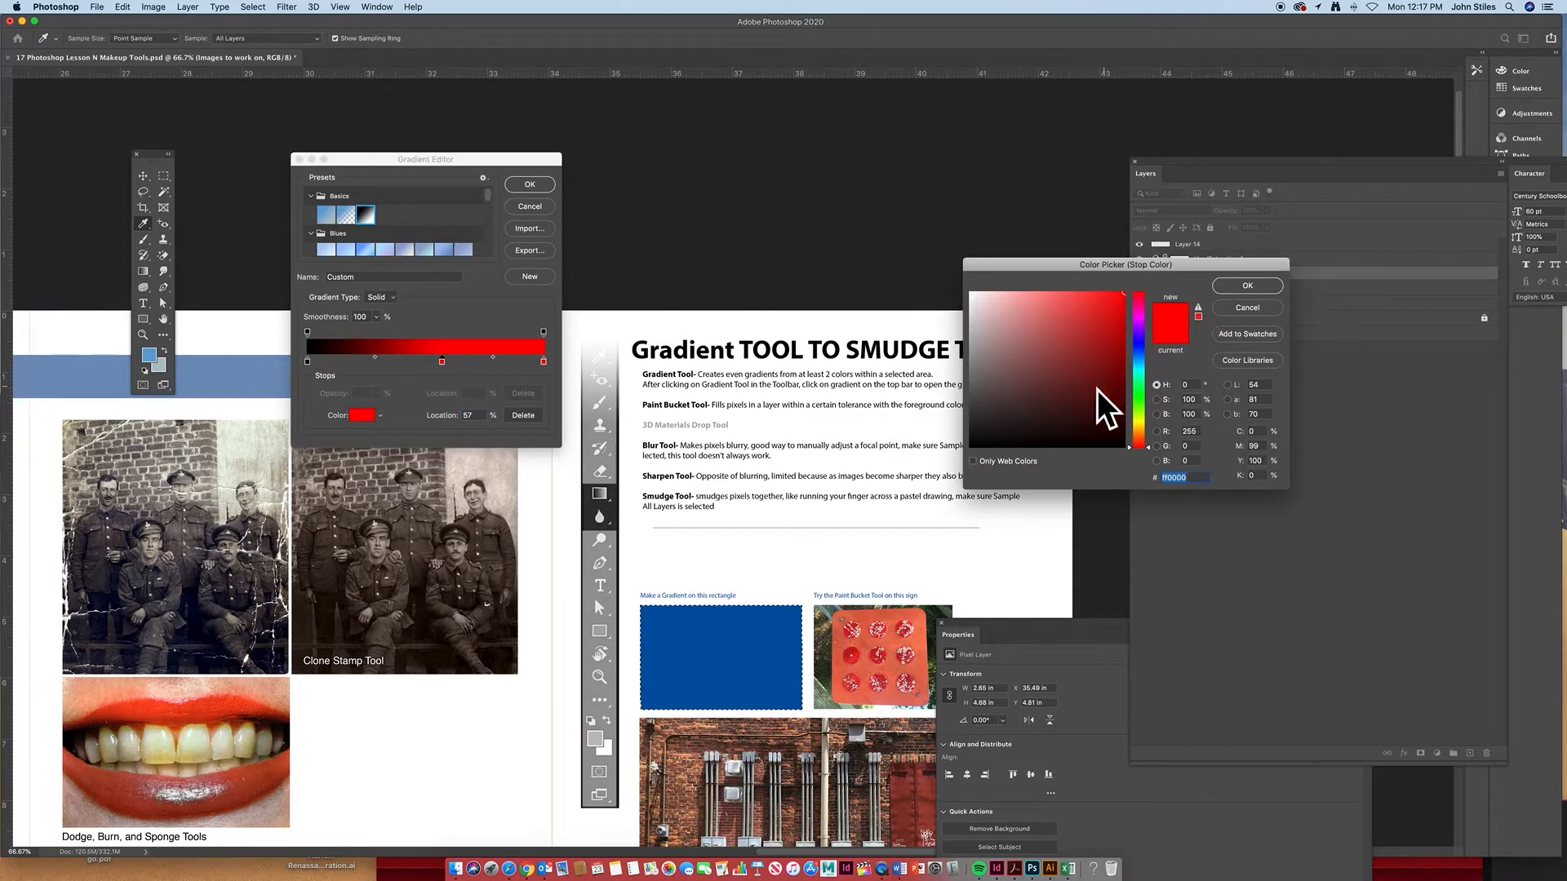
drag(1145, 435, 1145, 424)
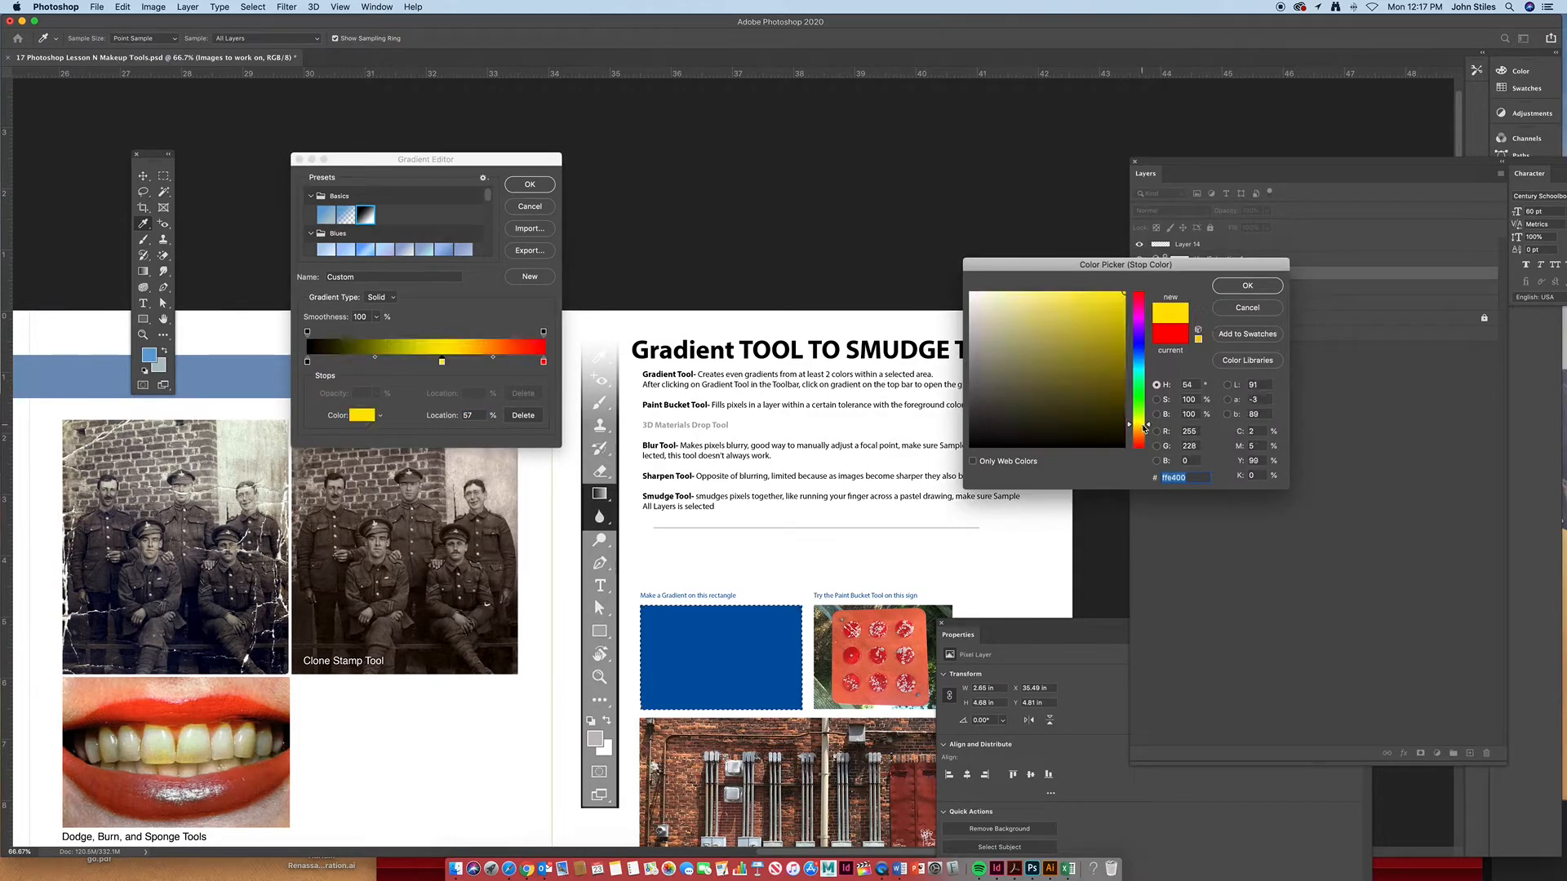
click(1261, 287)
Shift the midpoint between the black and yellow stops to 65%, keep the gradient type Solid, and accept the gradient
mouse_move(375, 358)
mouse_down()
mouse_move(350, 359)
mouse_move(394, 359)
mouse_up()
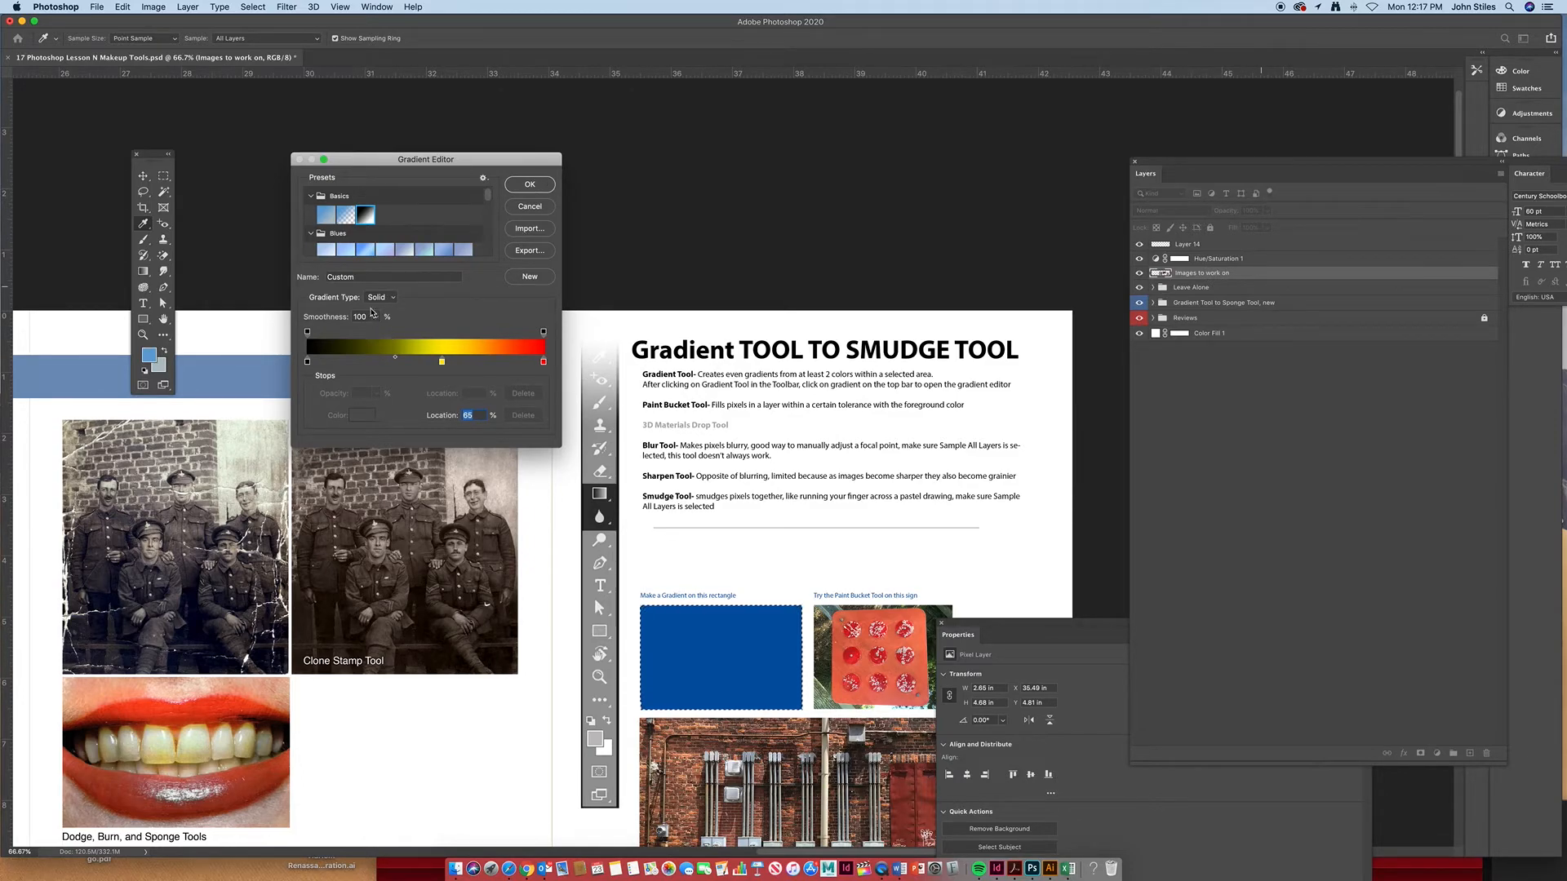
click(387, 299)
click(388, 298)
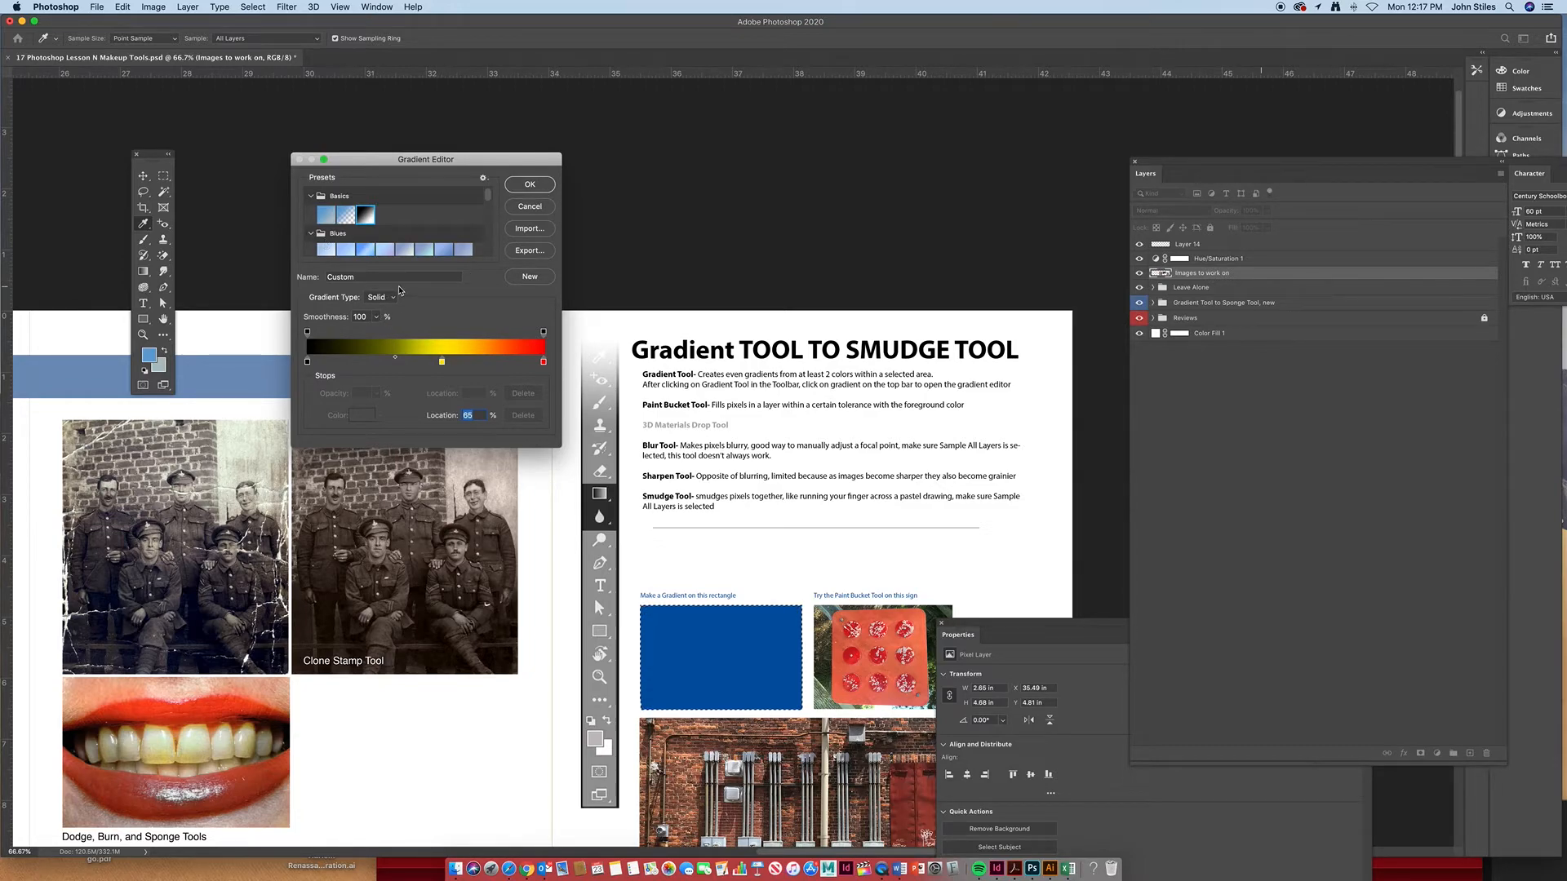
click(534, 185)
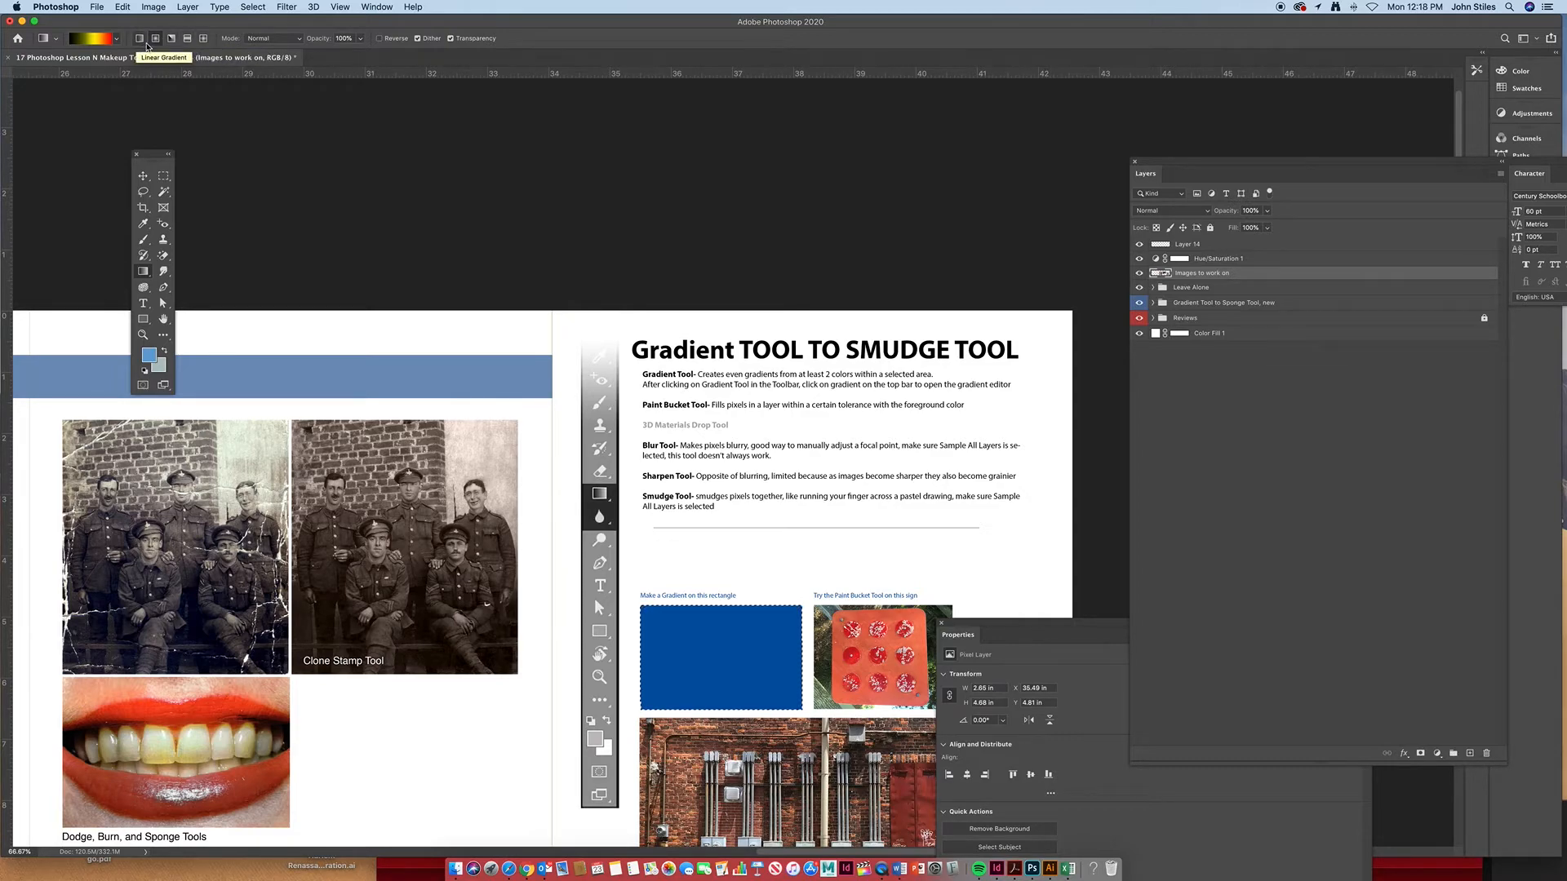
Try filling the selected blue rectangle with the black-yellow-red linear gradient across its width, directly on the "Images to work on" layer
scroll(232, 43, left, 1)
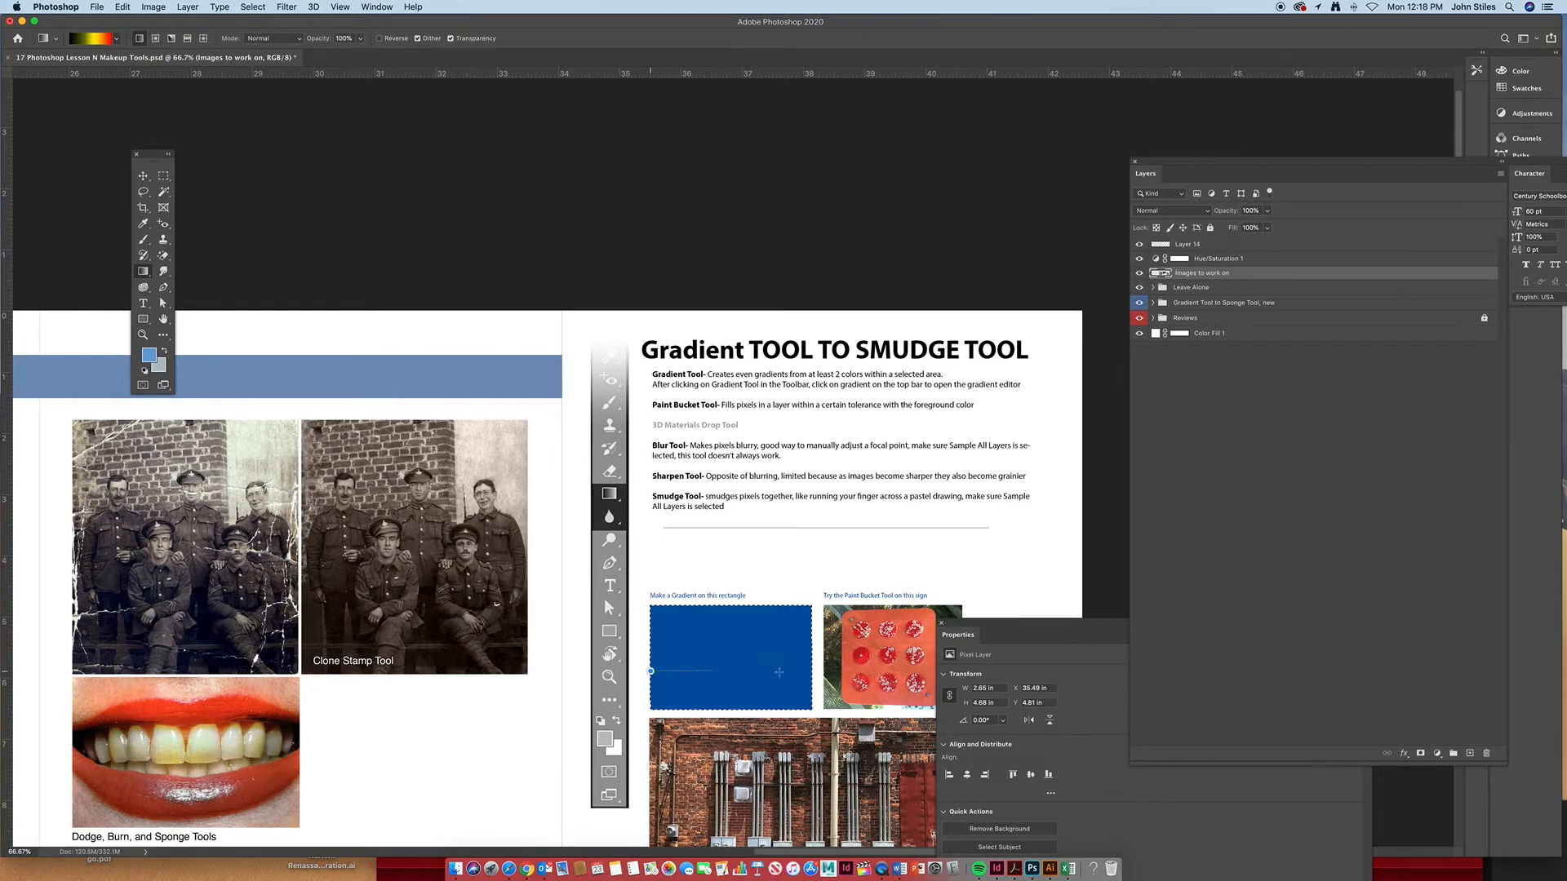
drag(810, 671, 811, 671)
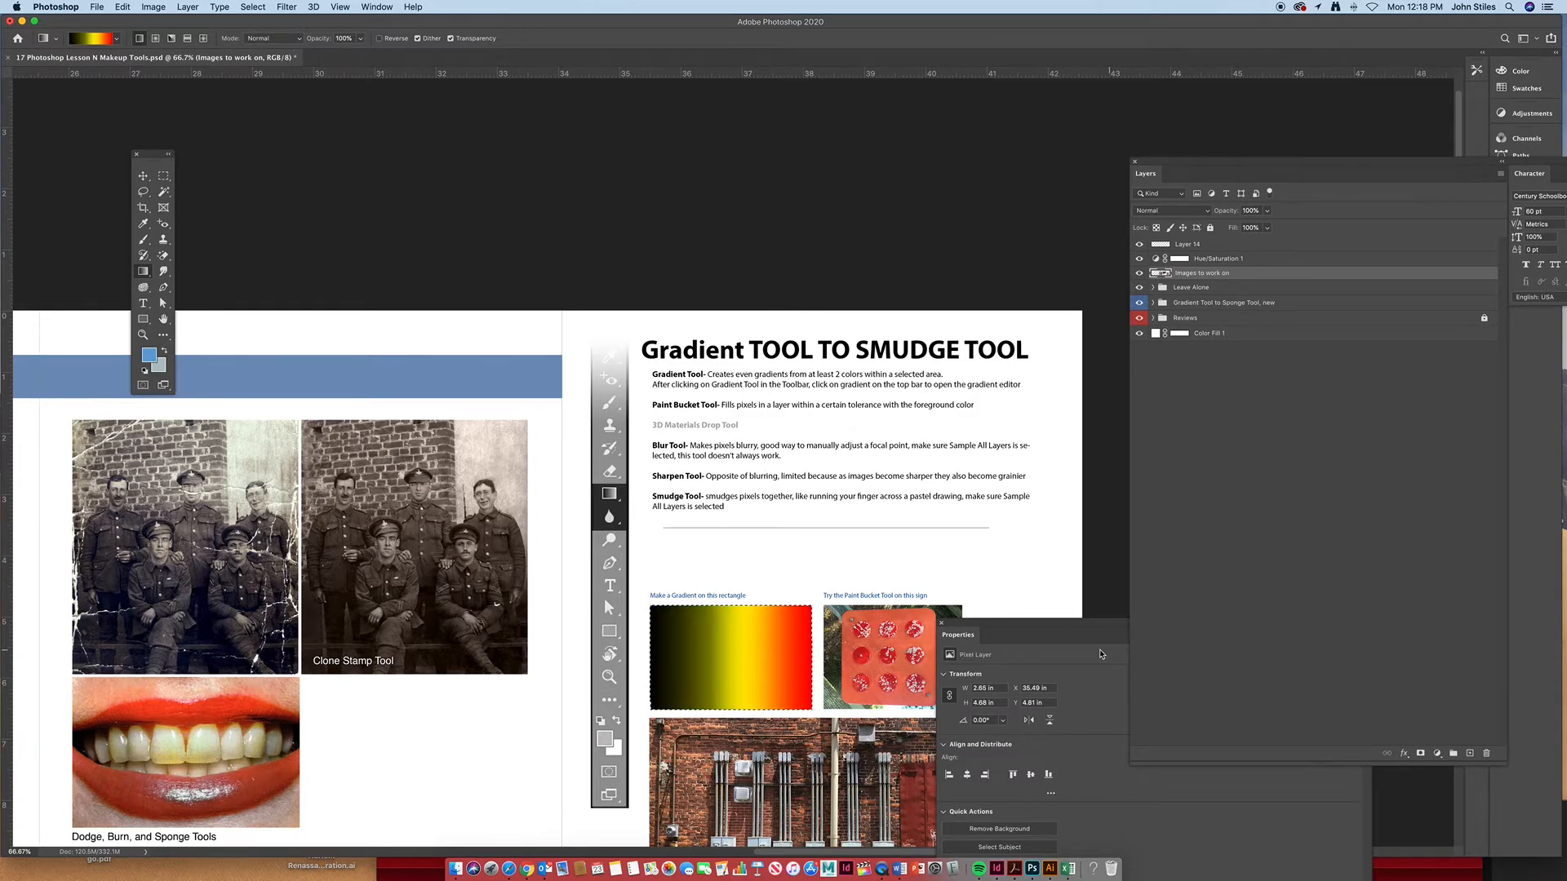
key(super+z)
Add a new layer above the images layer and fill the selected rectangle with the black-yellow-red gradient across its width
click(1471, 753)
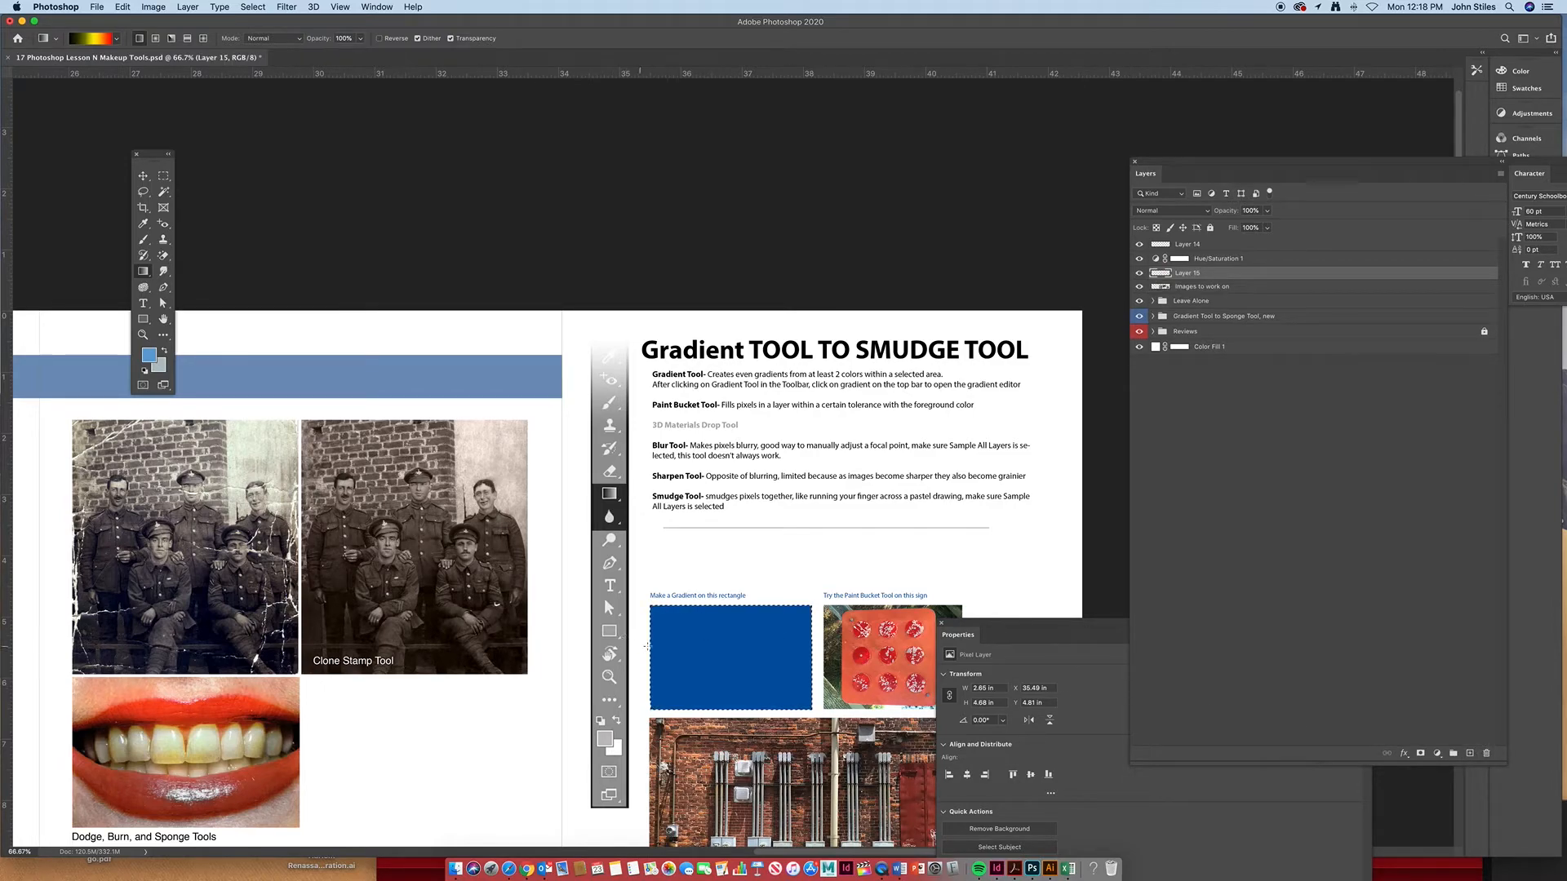
drag(817, 645, 818, 649)
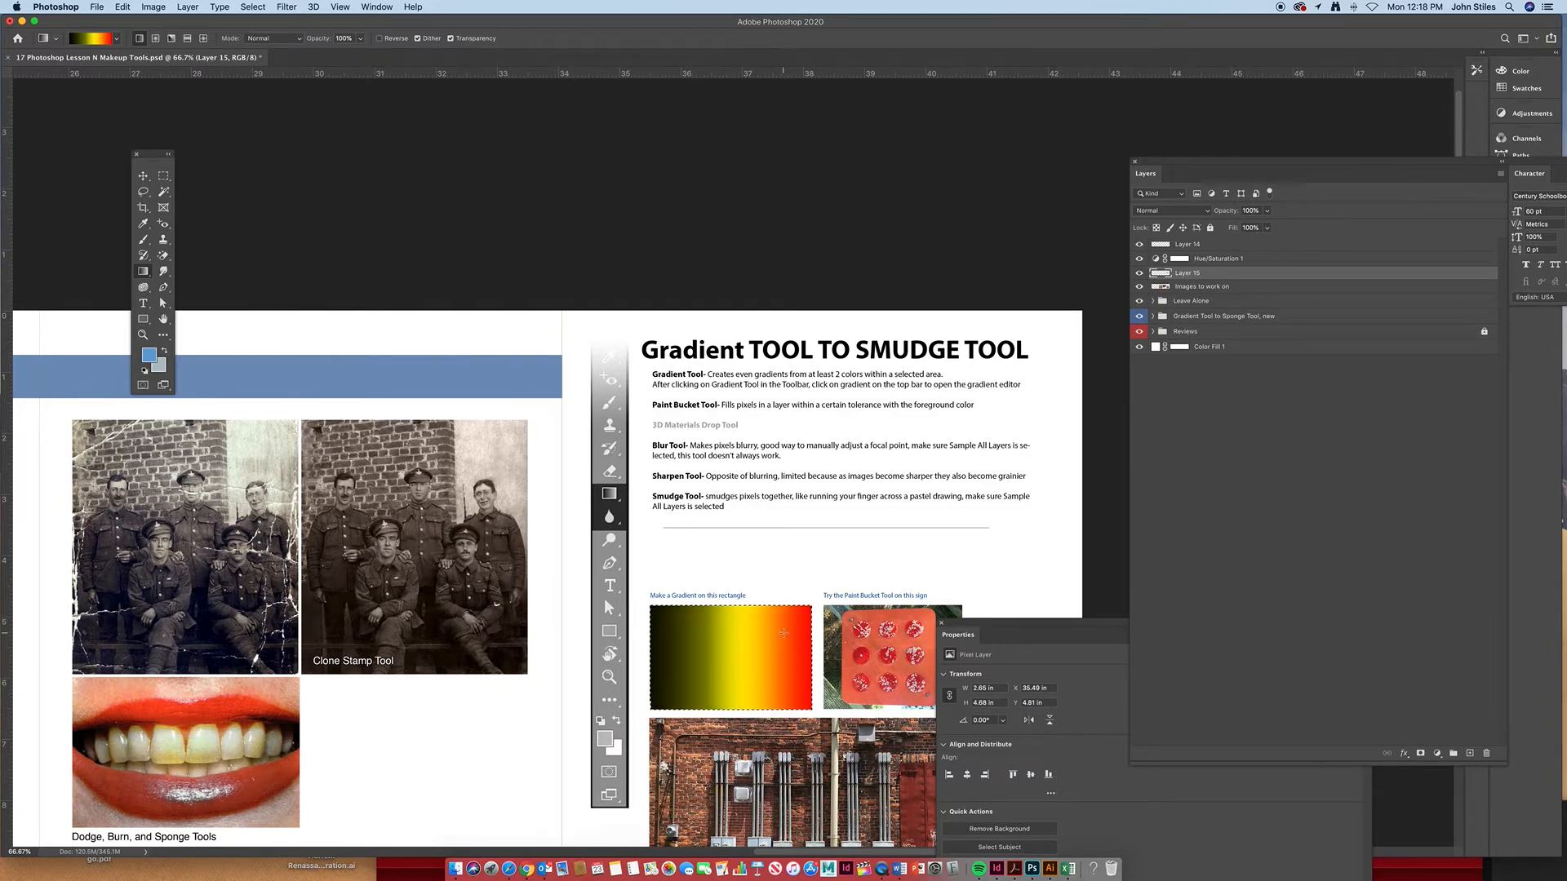
Move the gradient's yellow stop close to the black end and redraw the gradient across the selected rectangle
click(101, 43)
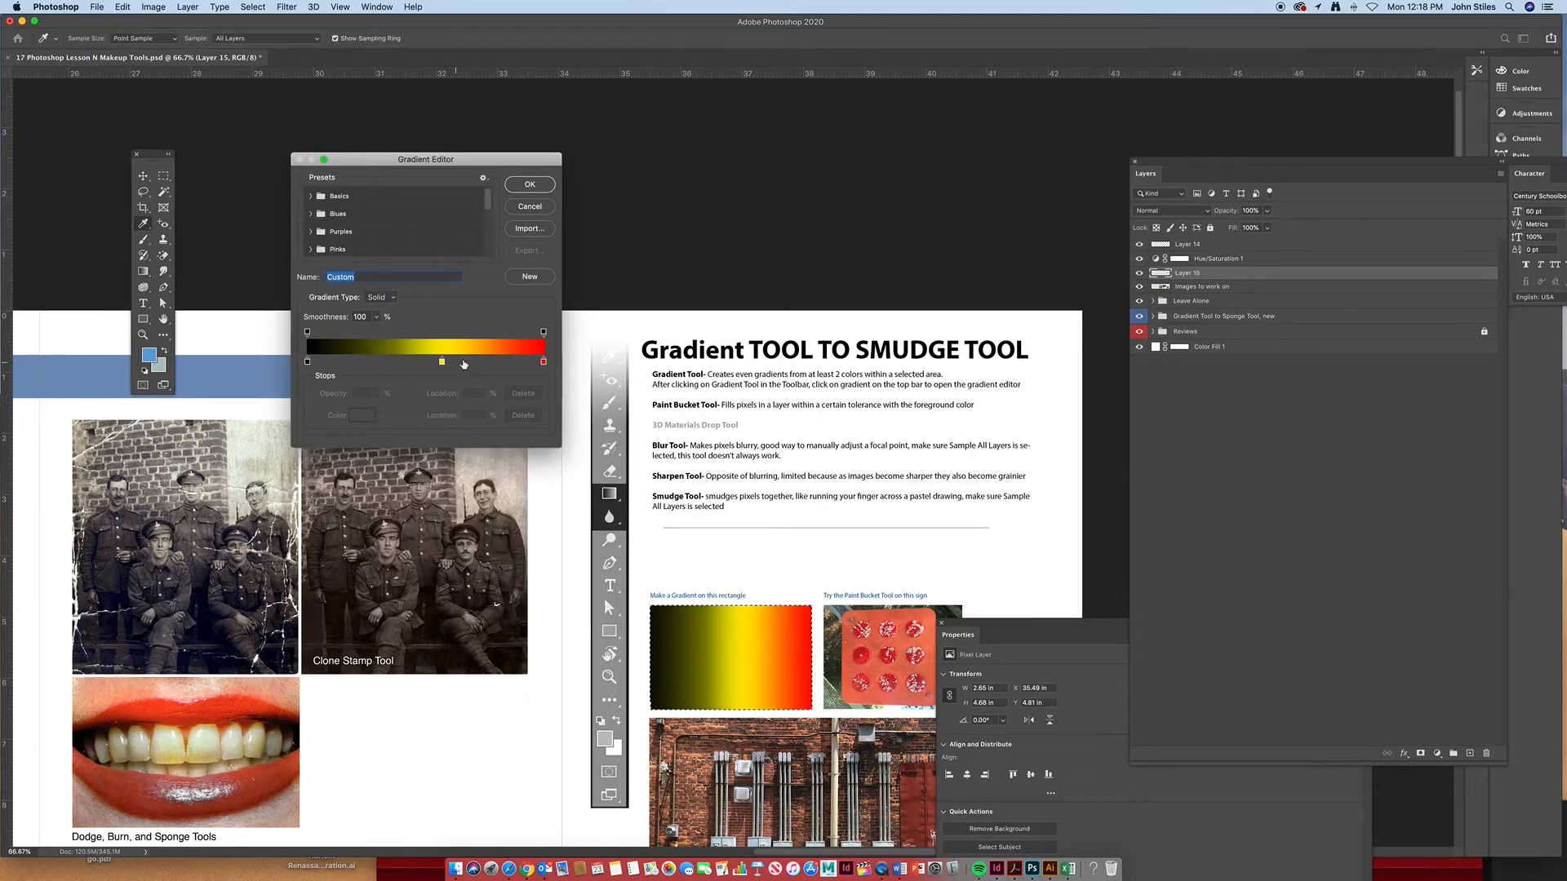
drag(441, 361, 330, 361)
click(548, 182)
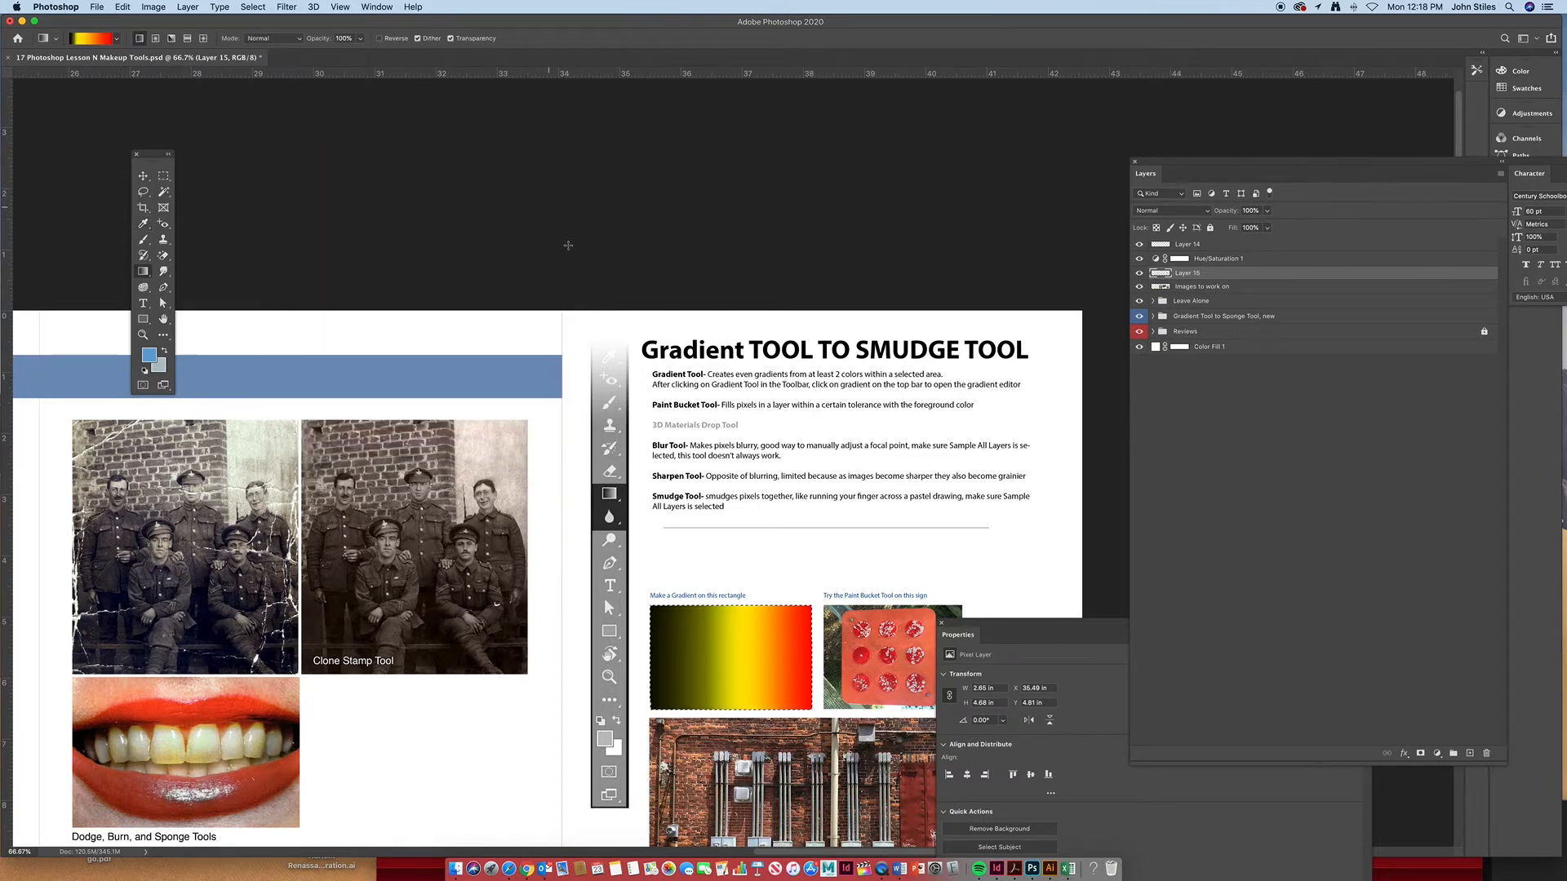
drag(647, 639, 813, 637)
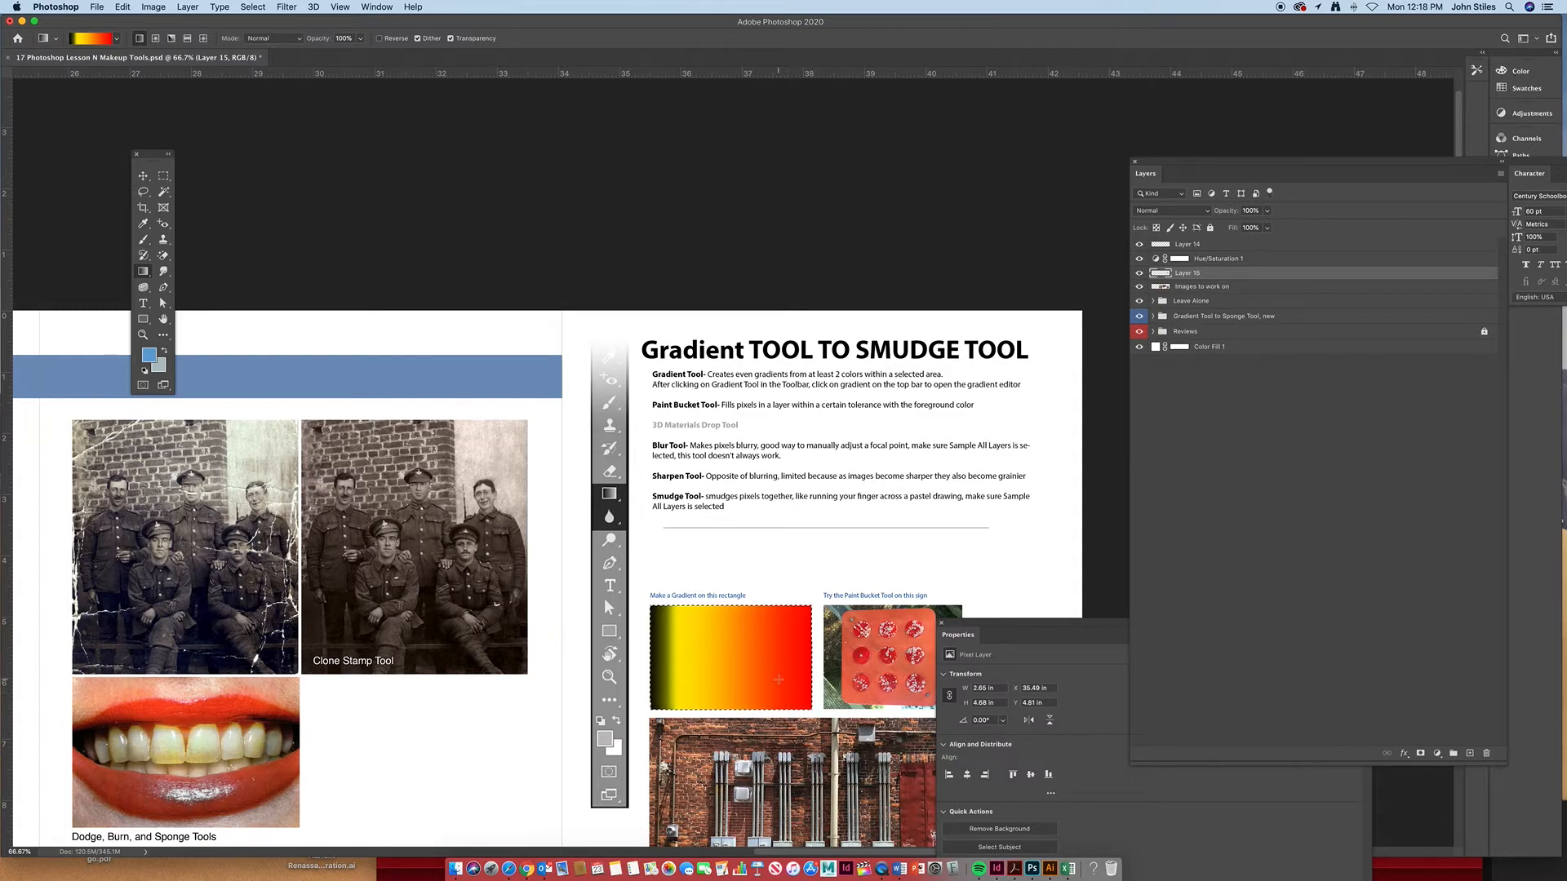
Deselect the rectangle and fill the orange sign with the blue foreground color using the Paint Bucket on the "Images to work on" layer
key(ctrl+d)
drag(831, 615, 707, 452)
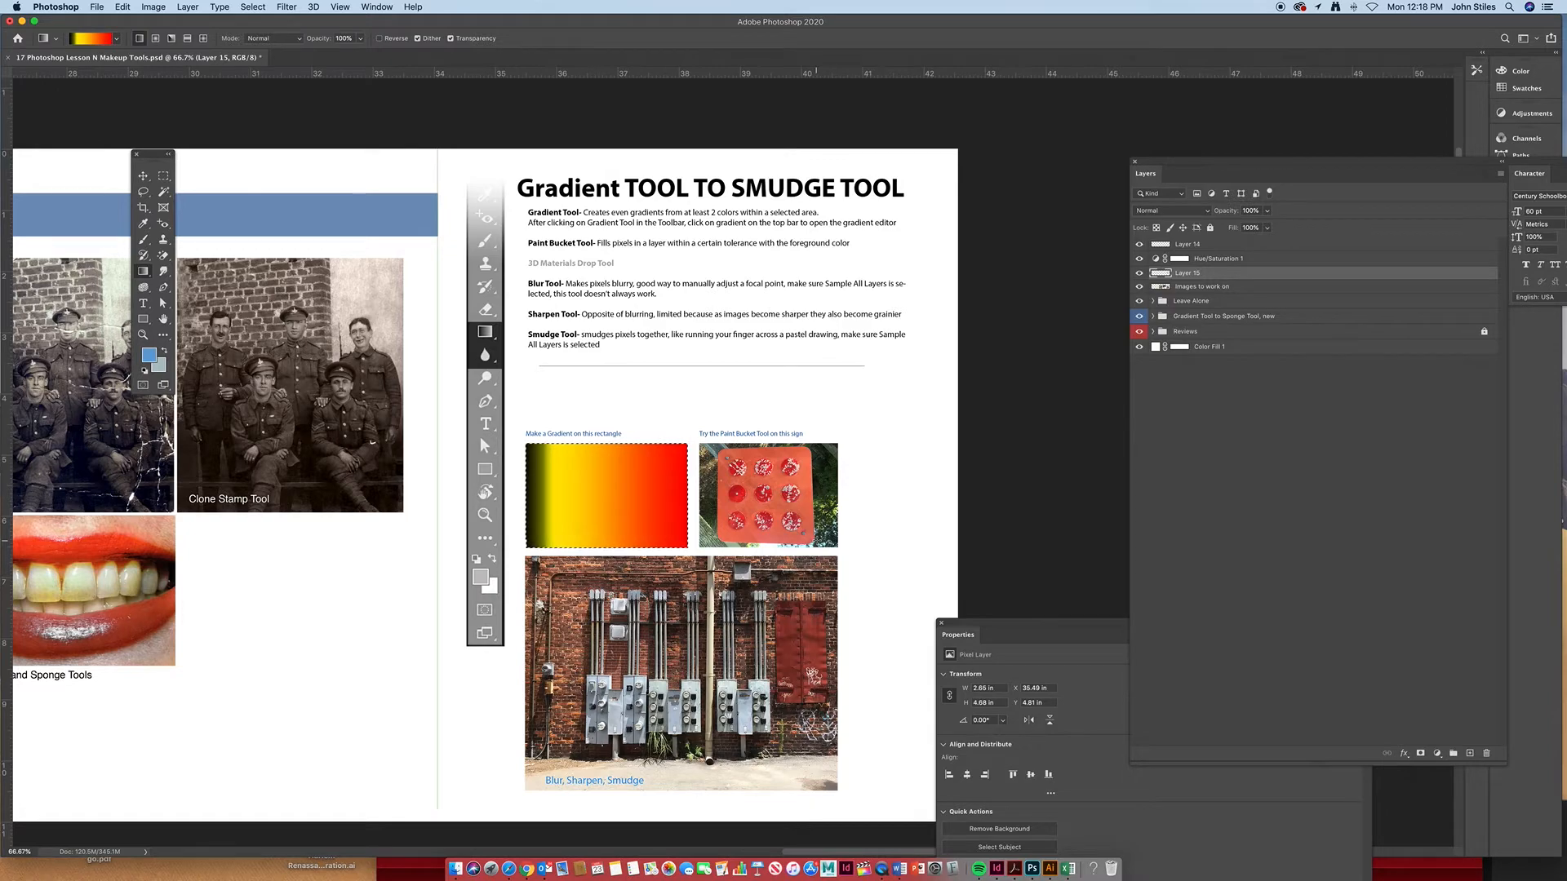
click(1218, 288)
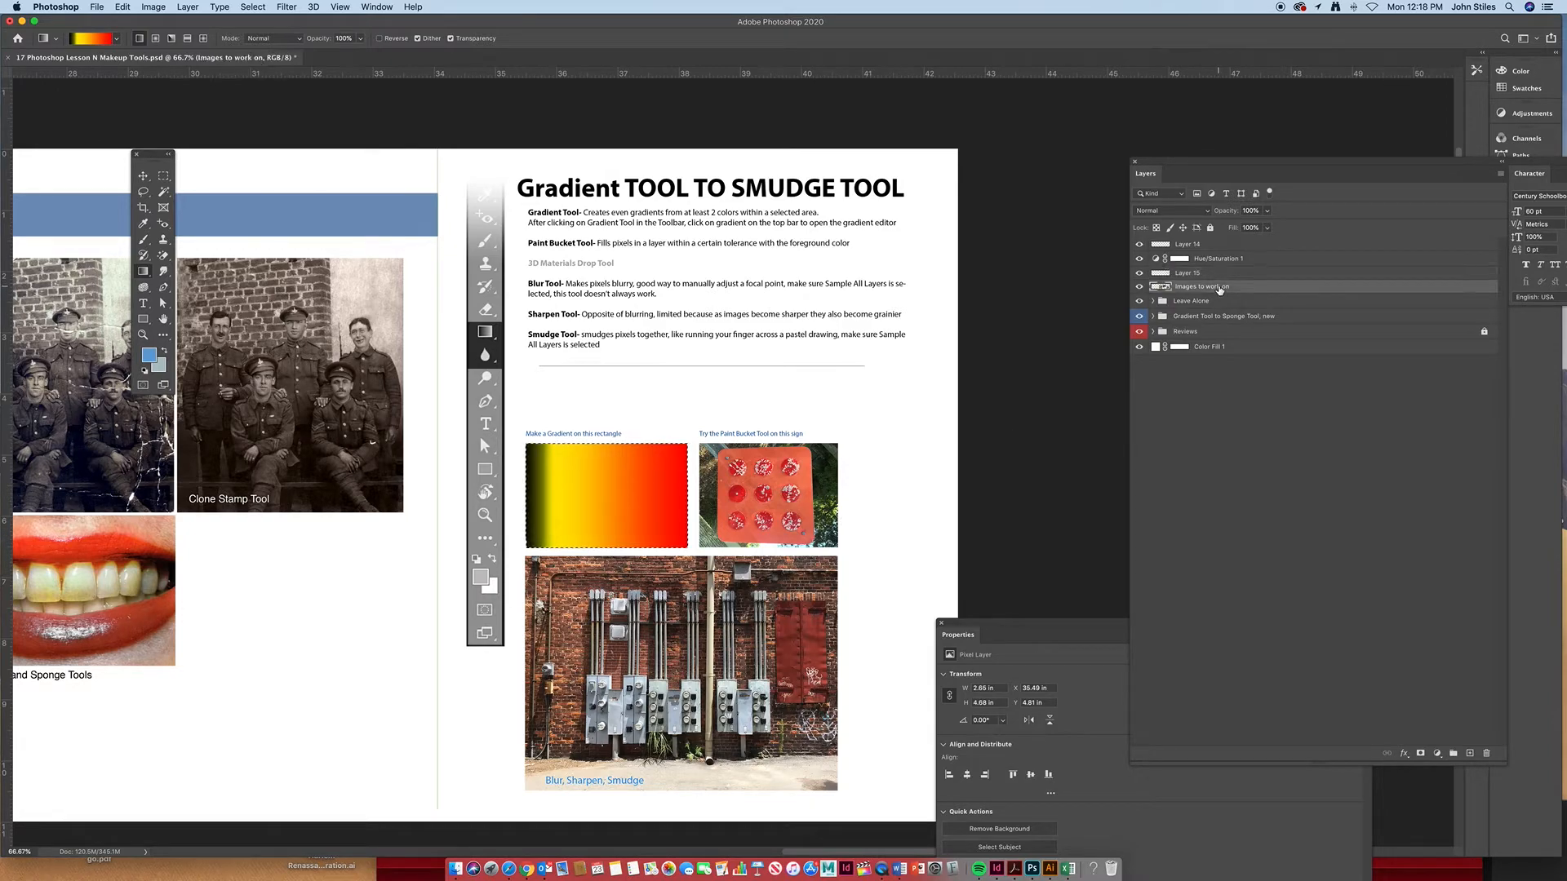
key(ctrl+d)
click(148, 275)
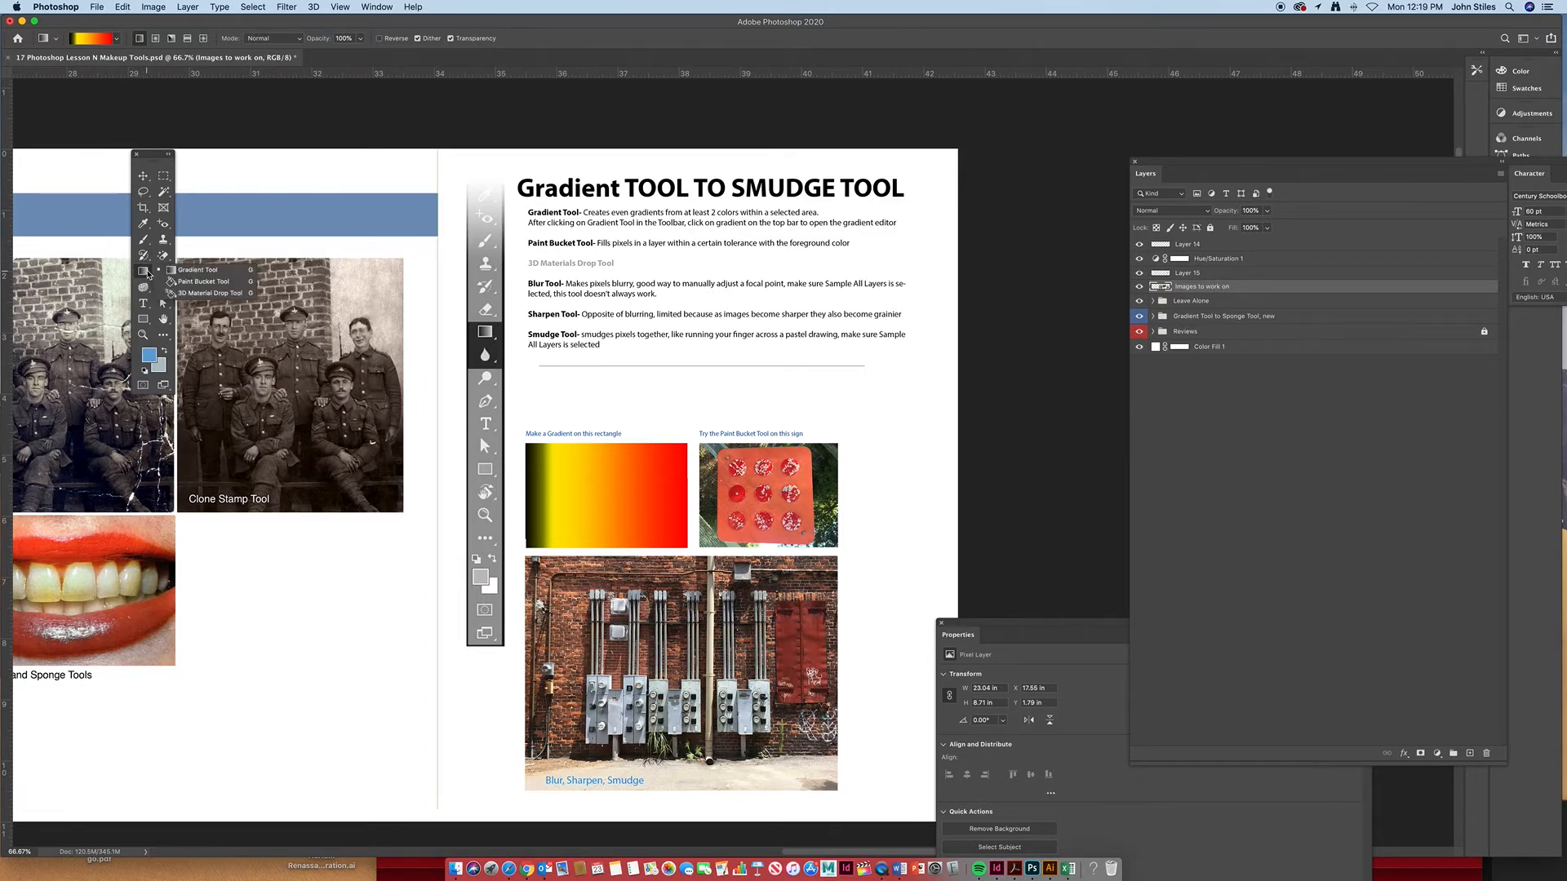
click(196, 284)
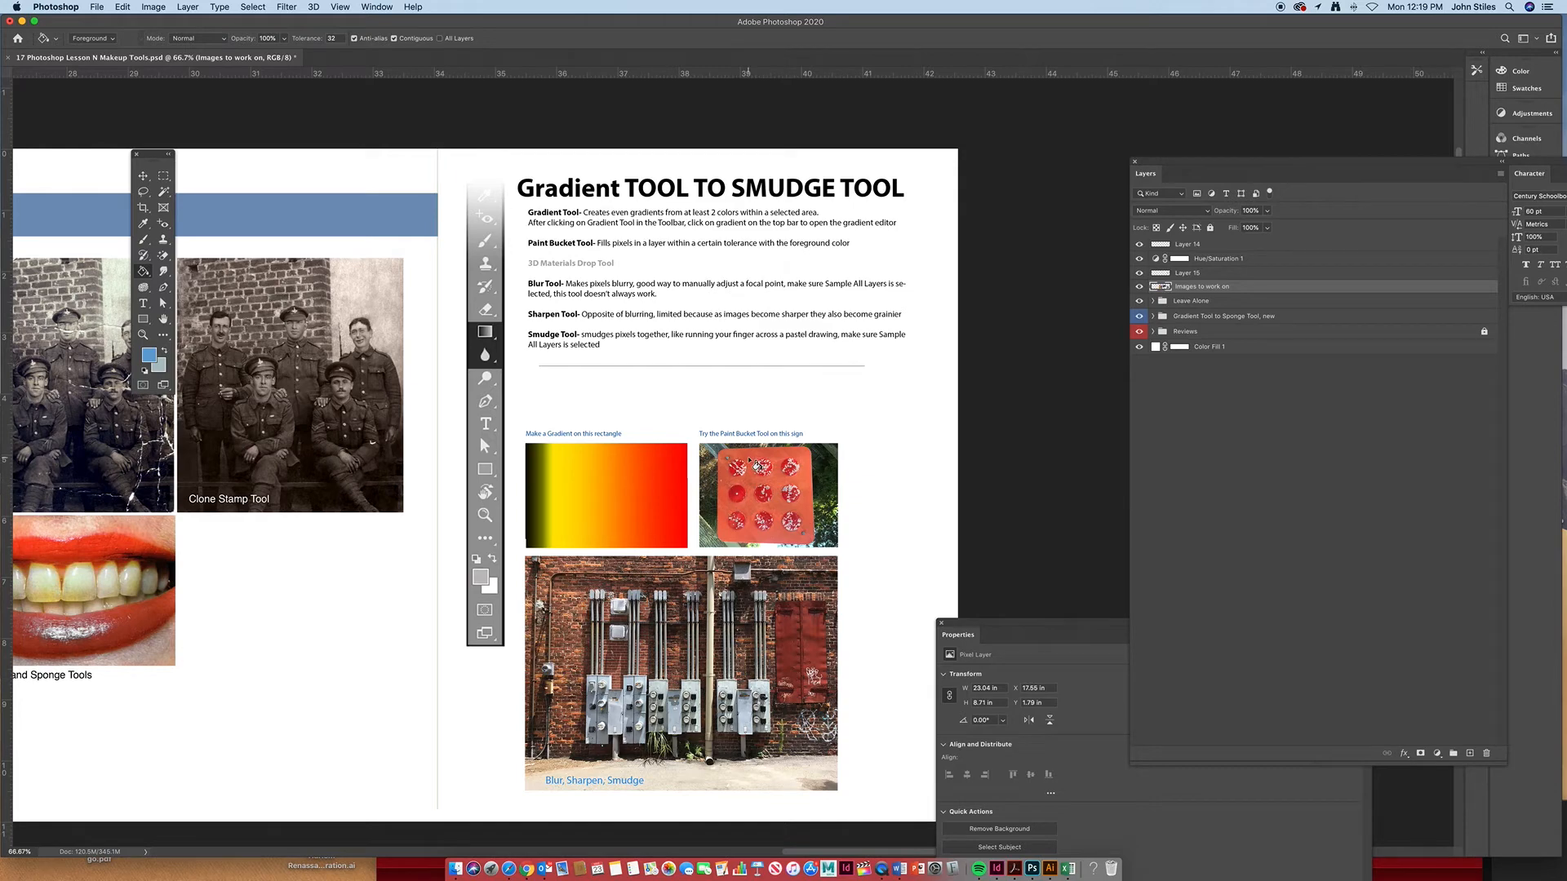
click(756, 465)
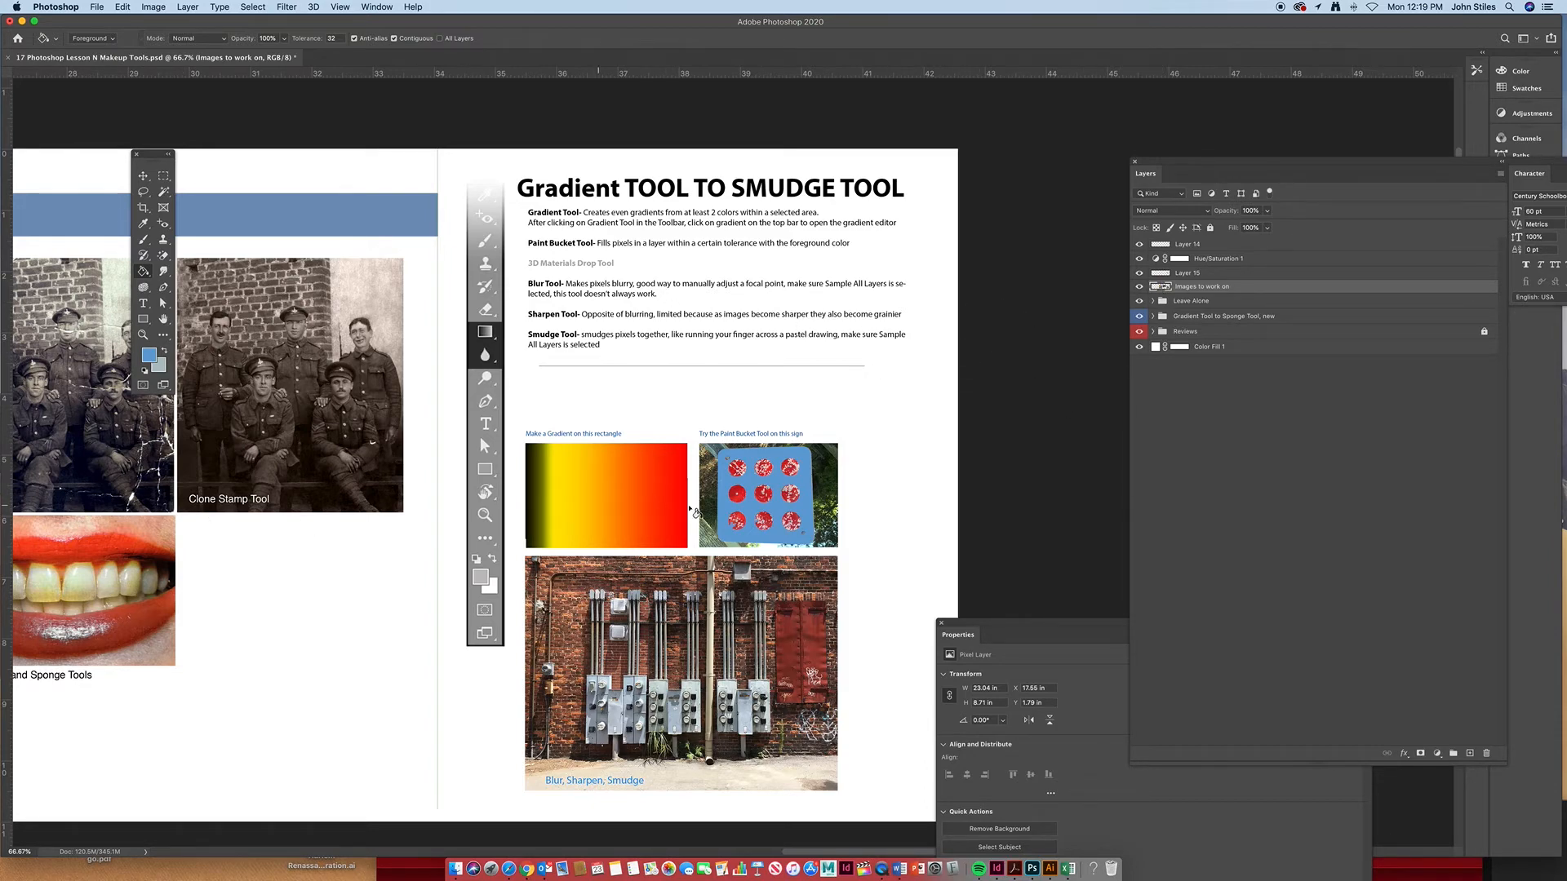
Blur the right-hand red circle in the sign's middle row using an enlarged Blur brush with Sample All Layers on
click(144, 289)
right_click(144, 290)
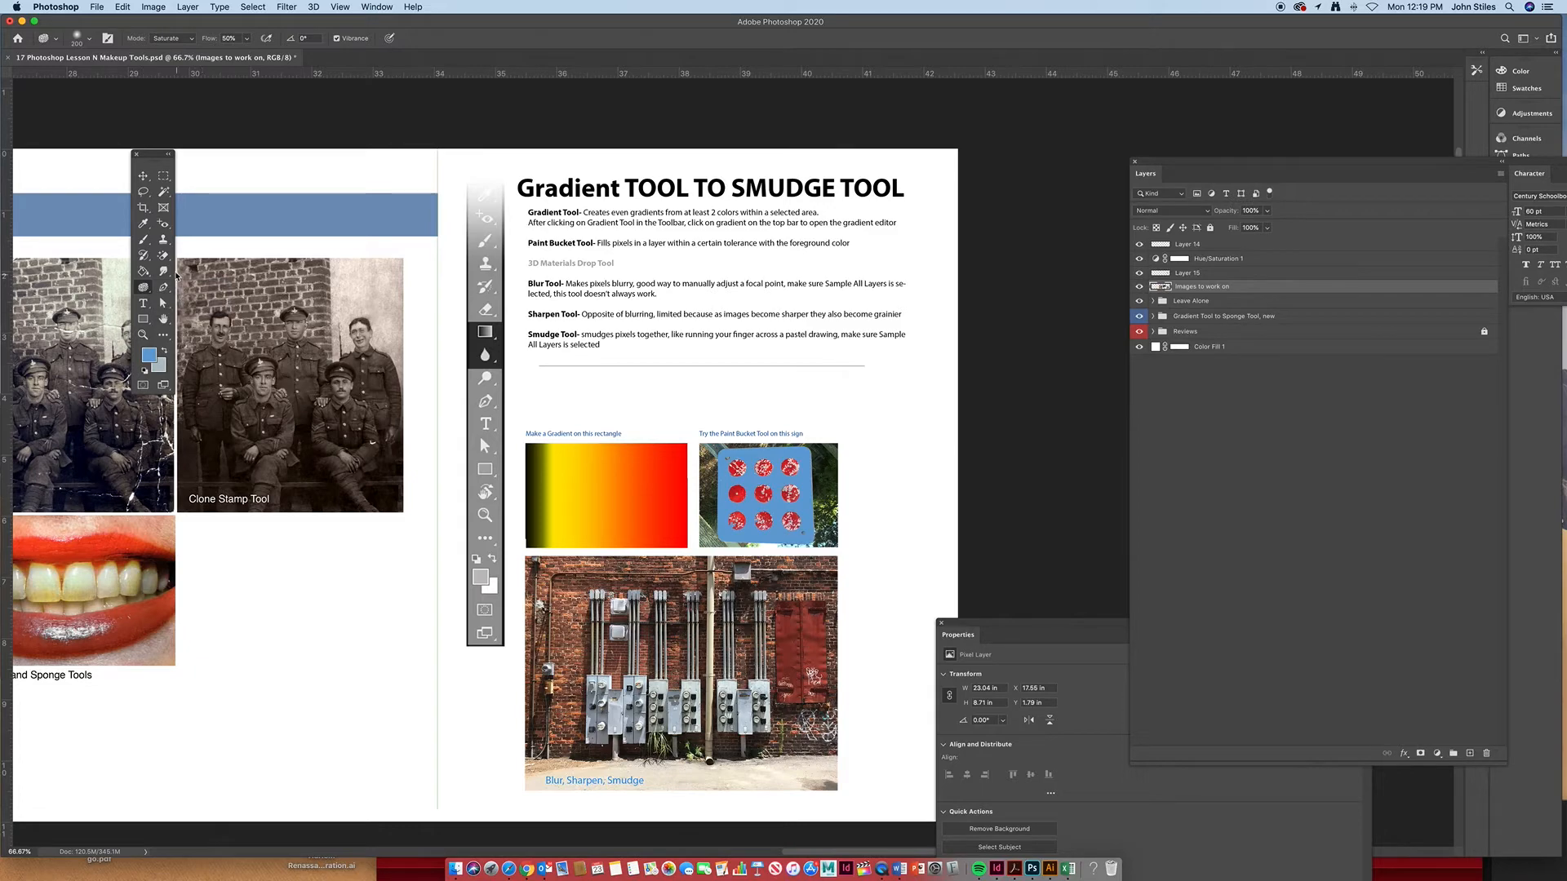
click(165, 274)
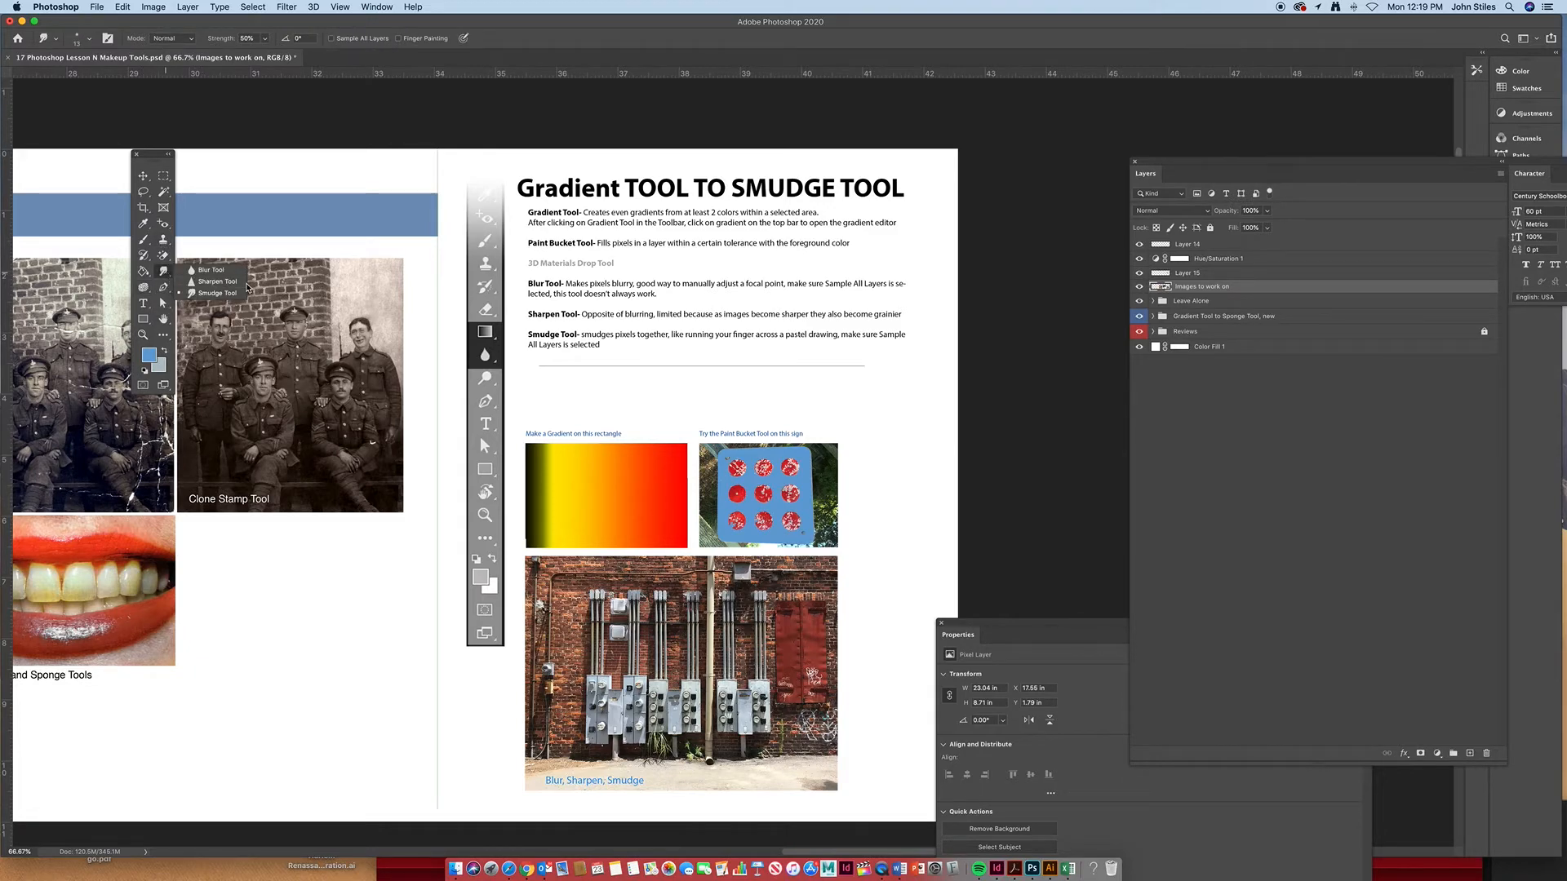
click(209, 270)
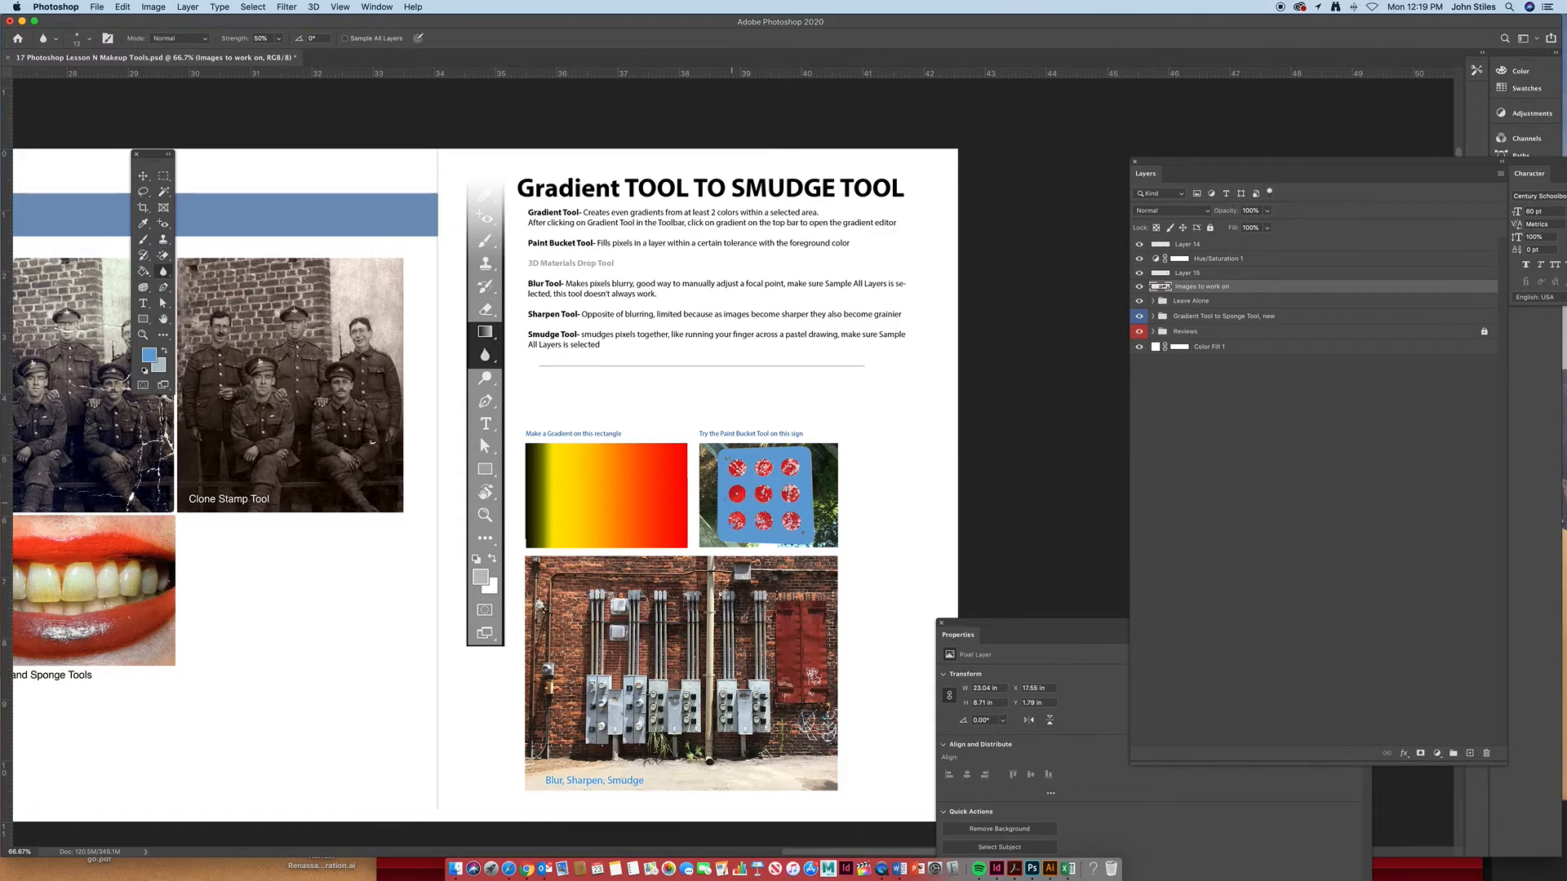
key(bracketright)
key(bracketright)
key(bracketright)
key(bracketright)
key(bracketright)
key(bracketright)
key(bracketright)
key(bracketright)
key(bracketright)
key(bracketright)
click(351, 39)
drag(867, 570, 834, 545)
super+click(804, 510)
super+click(804, 509)
super+click(804, 510)
super+click(804, 510)
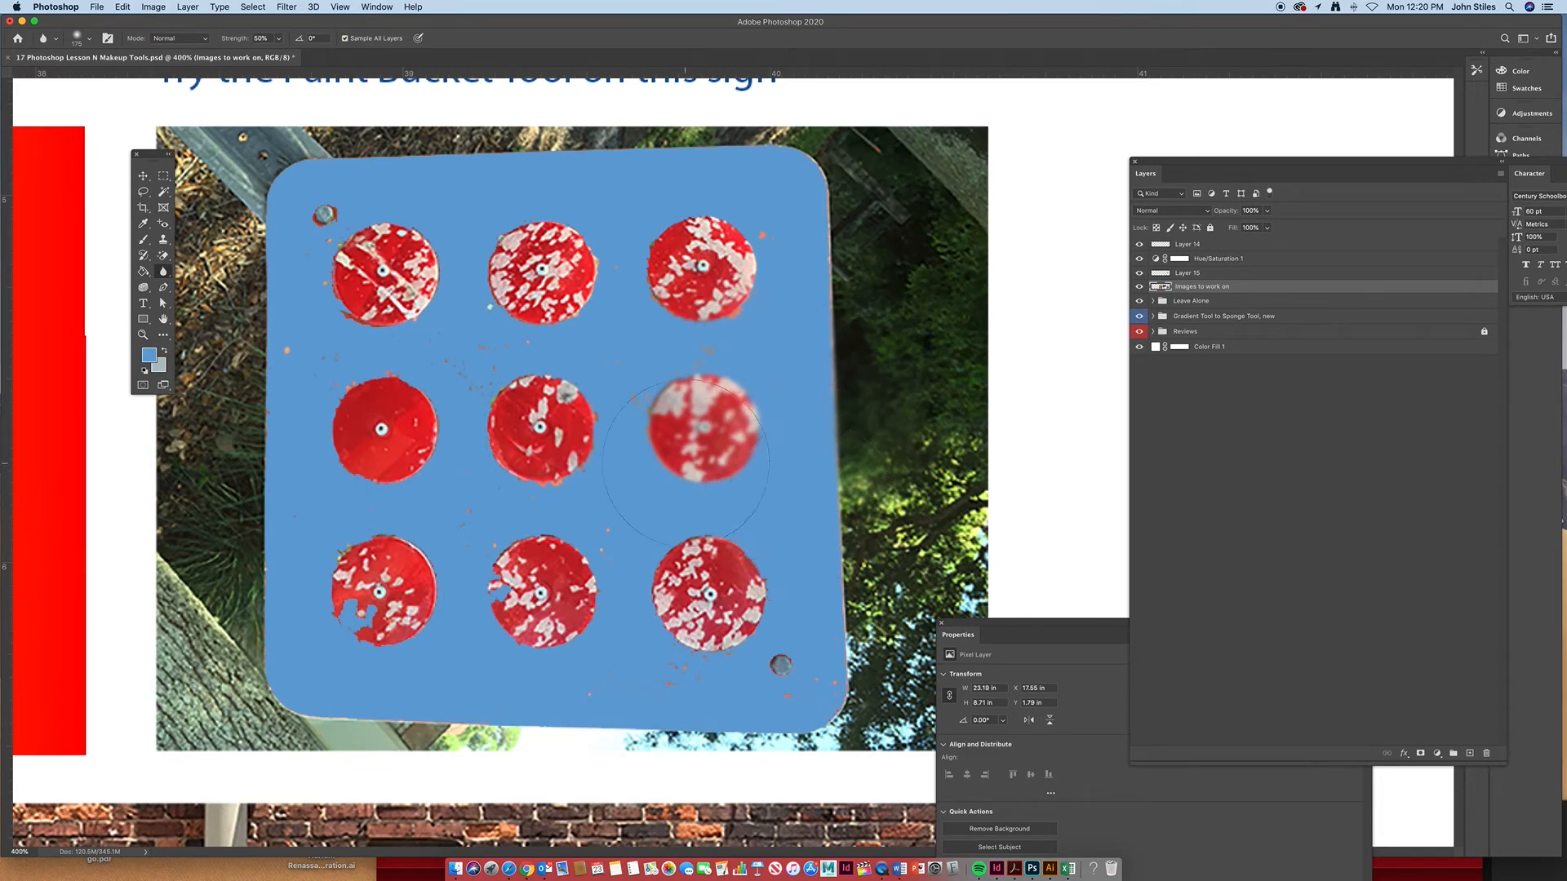
Set the Blur tool's strength to 100% and blur the right-hand red circle in the sign's top row
click(278, 38)
drag(279, 56, 414, 77)
click(816, 388)
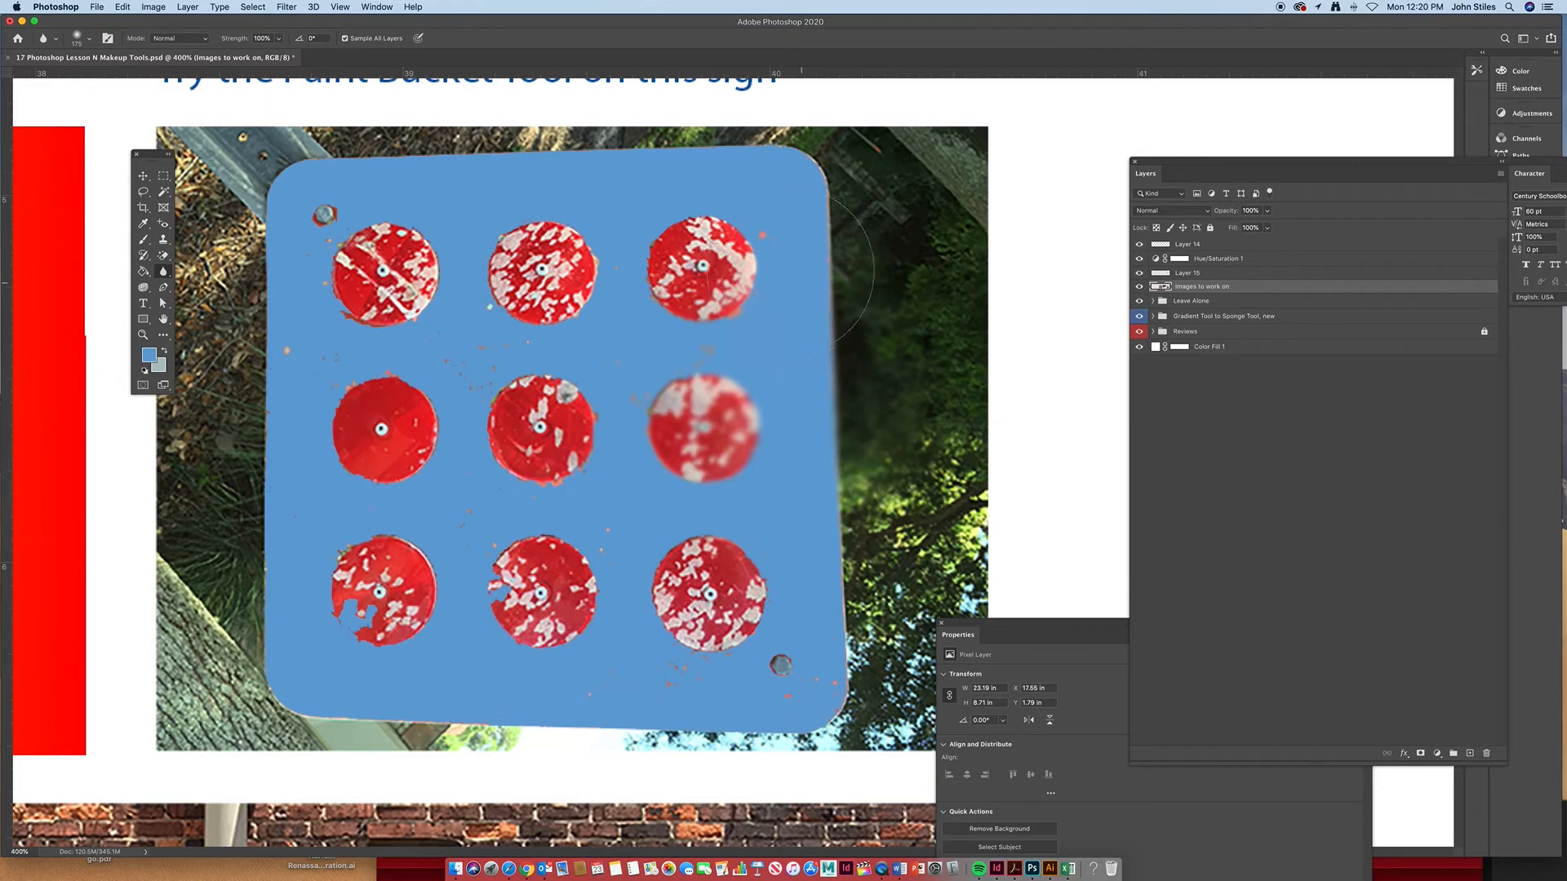
drag(697, 260, 701, 266)
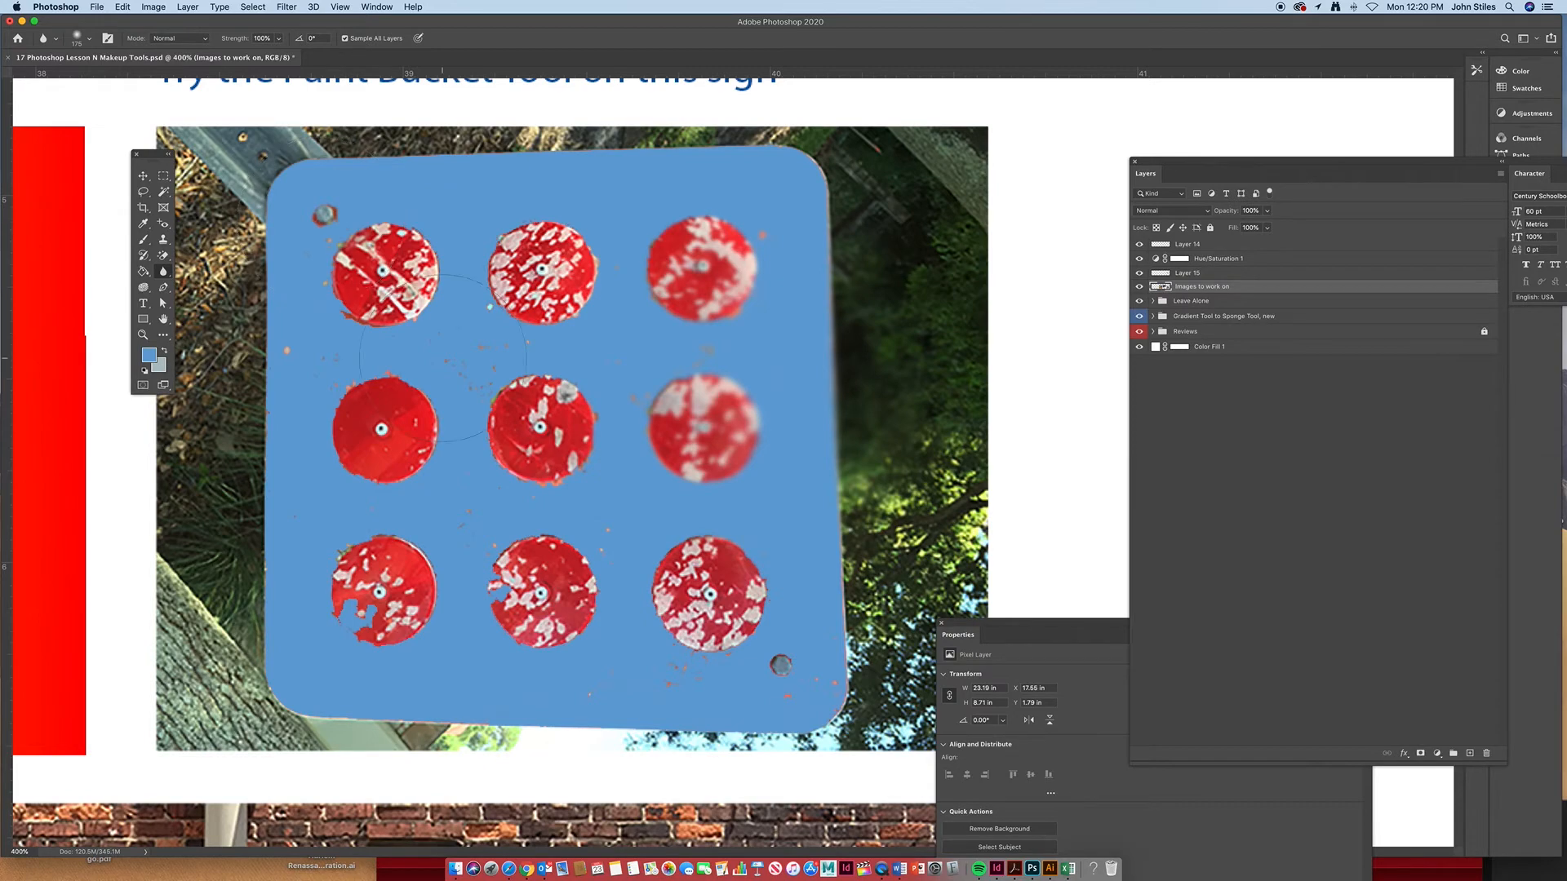
Sharpen a patch of brick wall between the two conduit groups nearest the red shutters, using an enlarged Sharpen brush
alt+click(579, 445)
alt+click(579, 446)
alt+click(579, 445)
drag(497, 461, 662, 453)
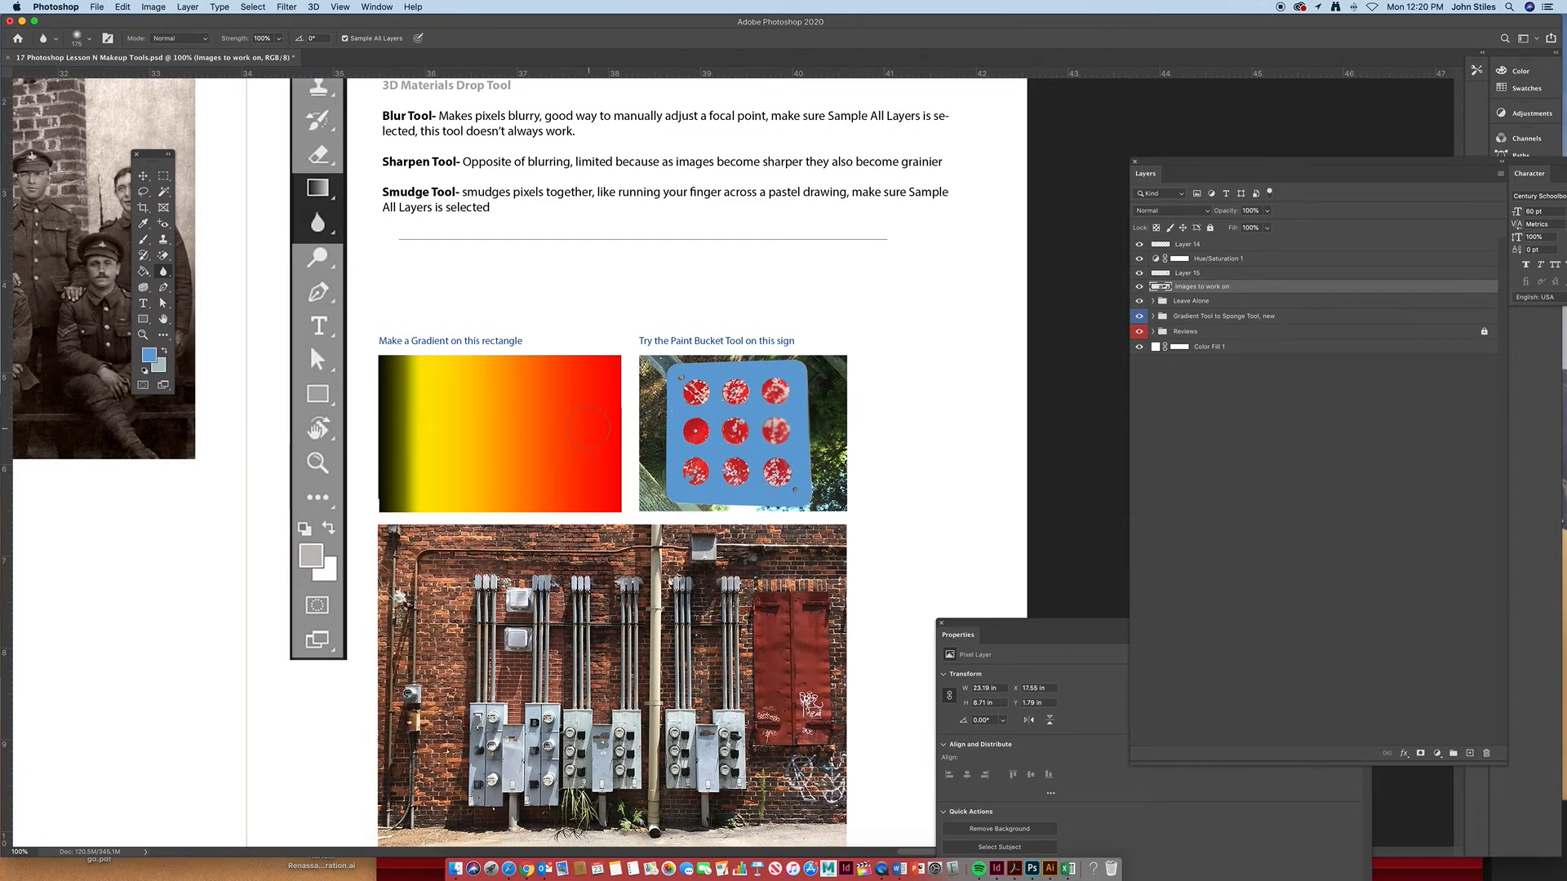
drag(583, 268, 587, 348)
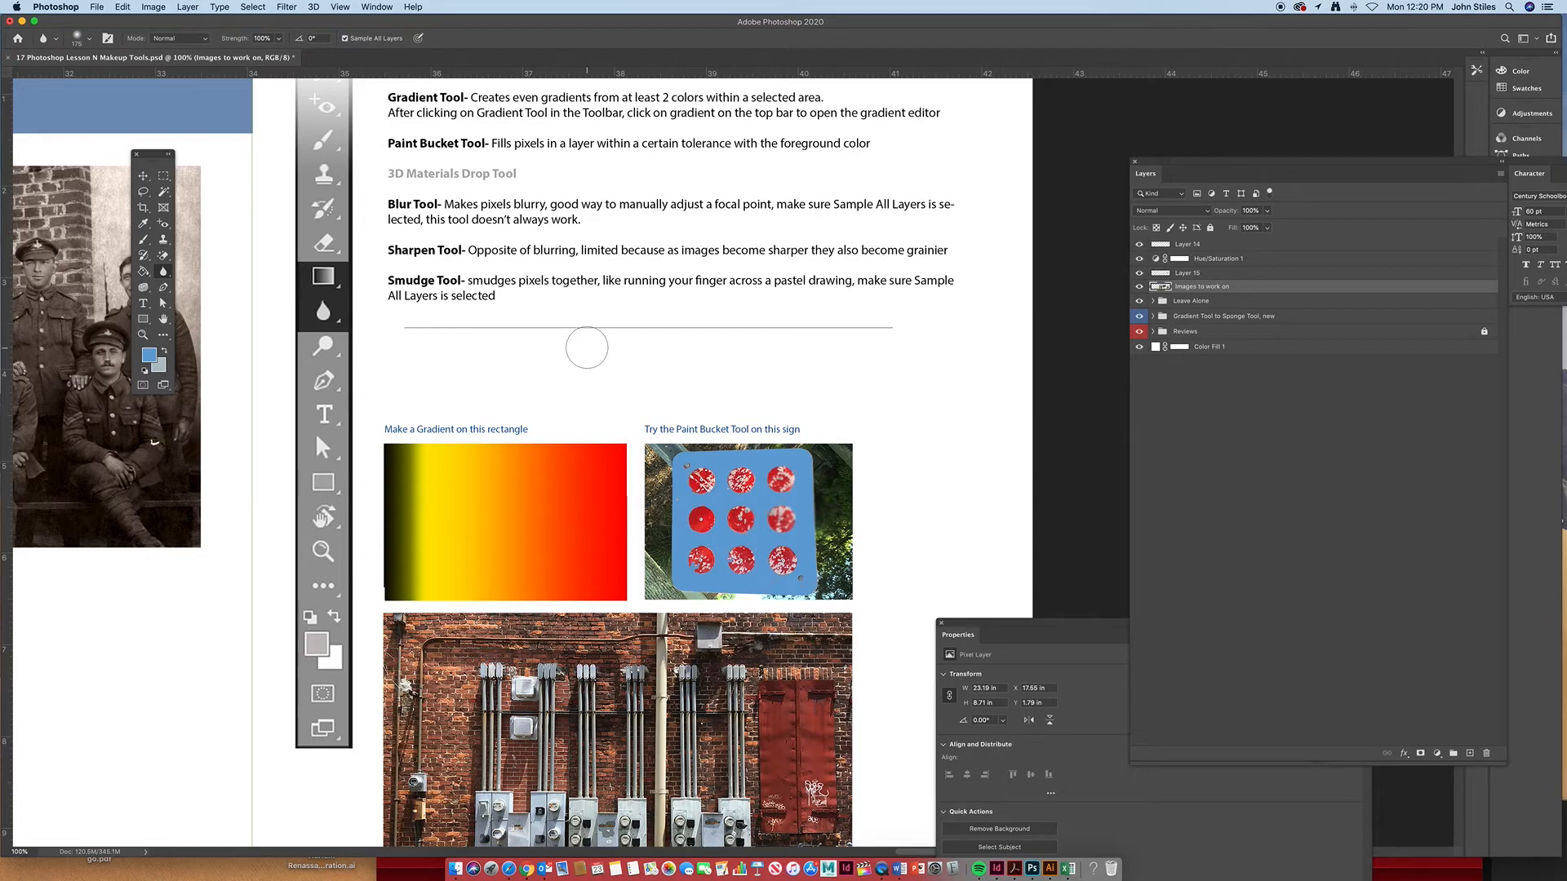
scroll(587, 348, down, 5)
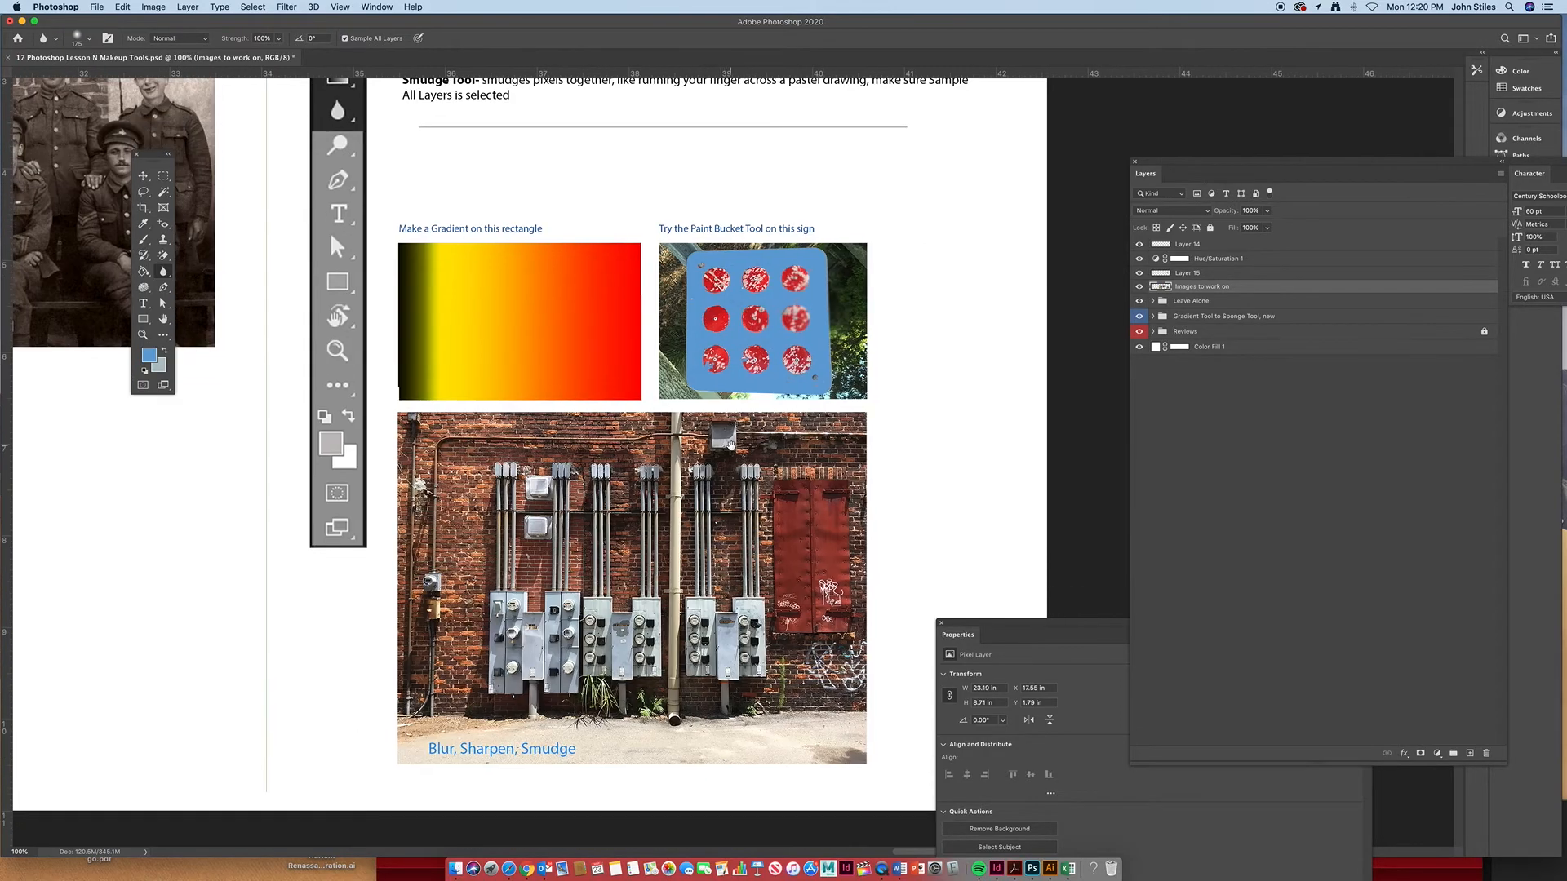
scroll(727, 507, up, 5)
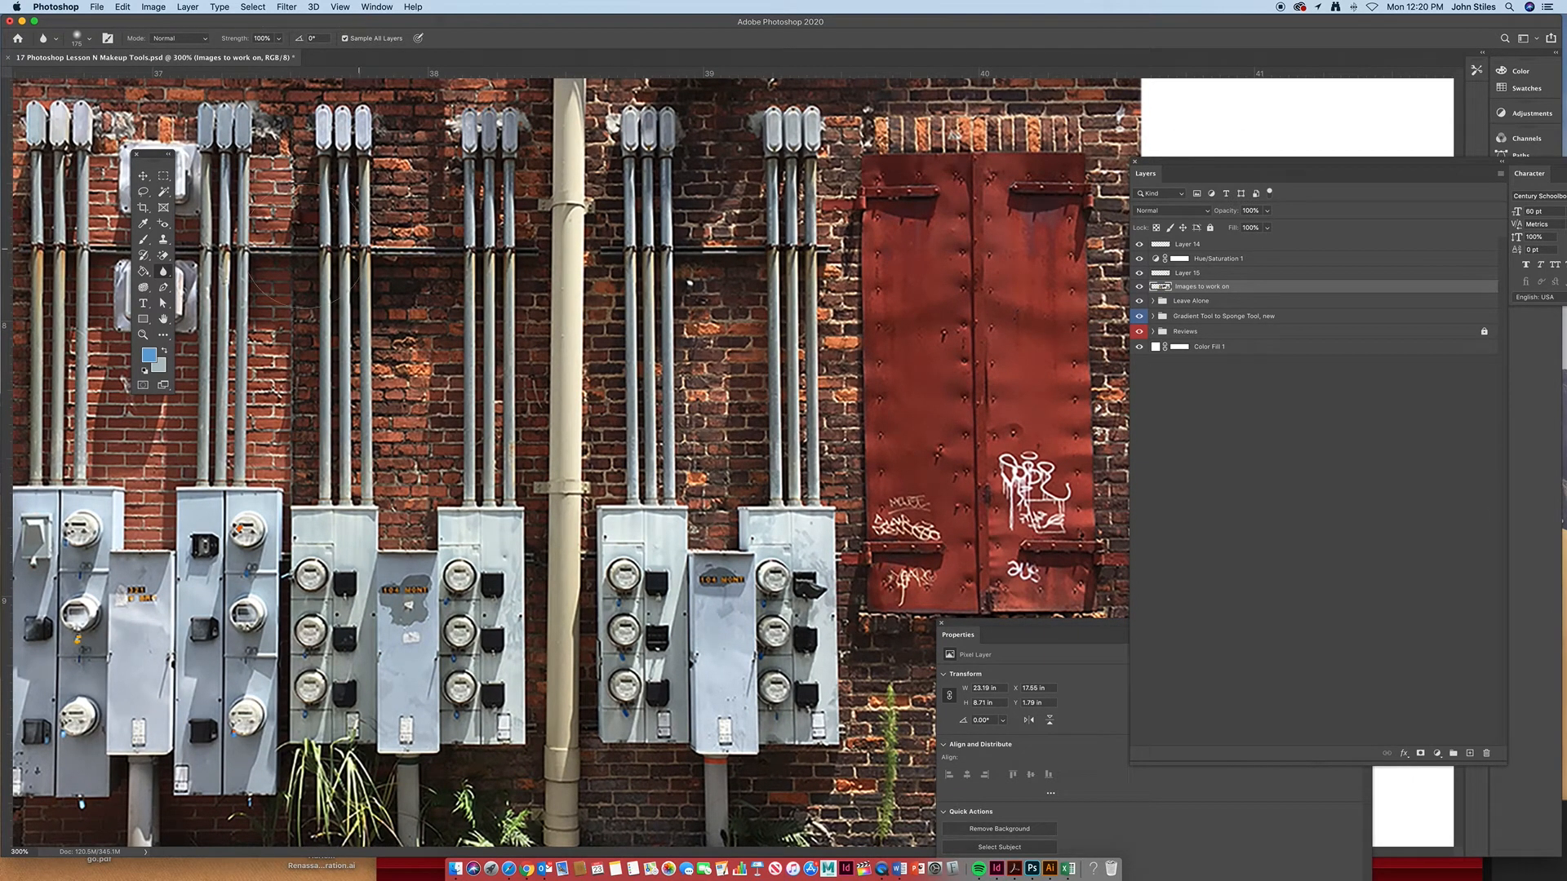
right_click(166, 271)
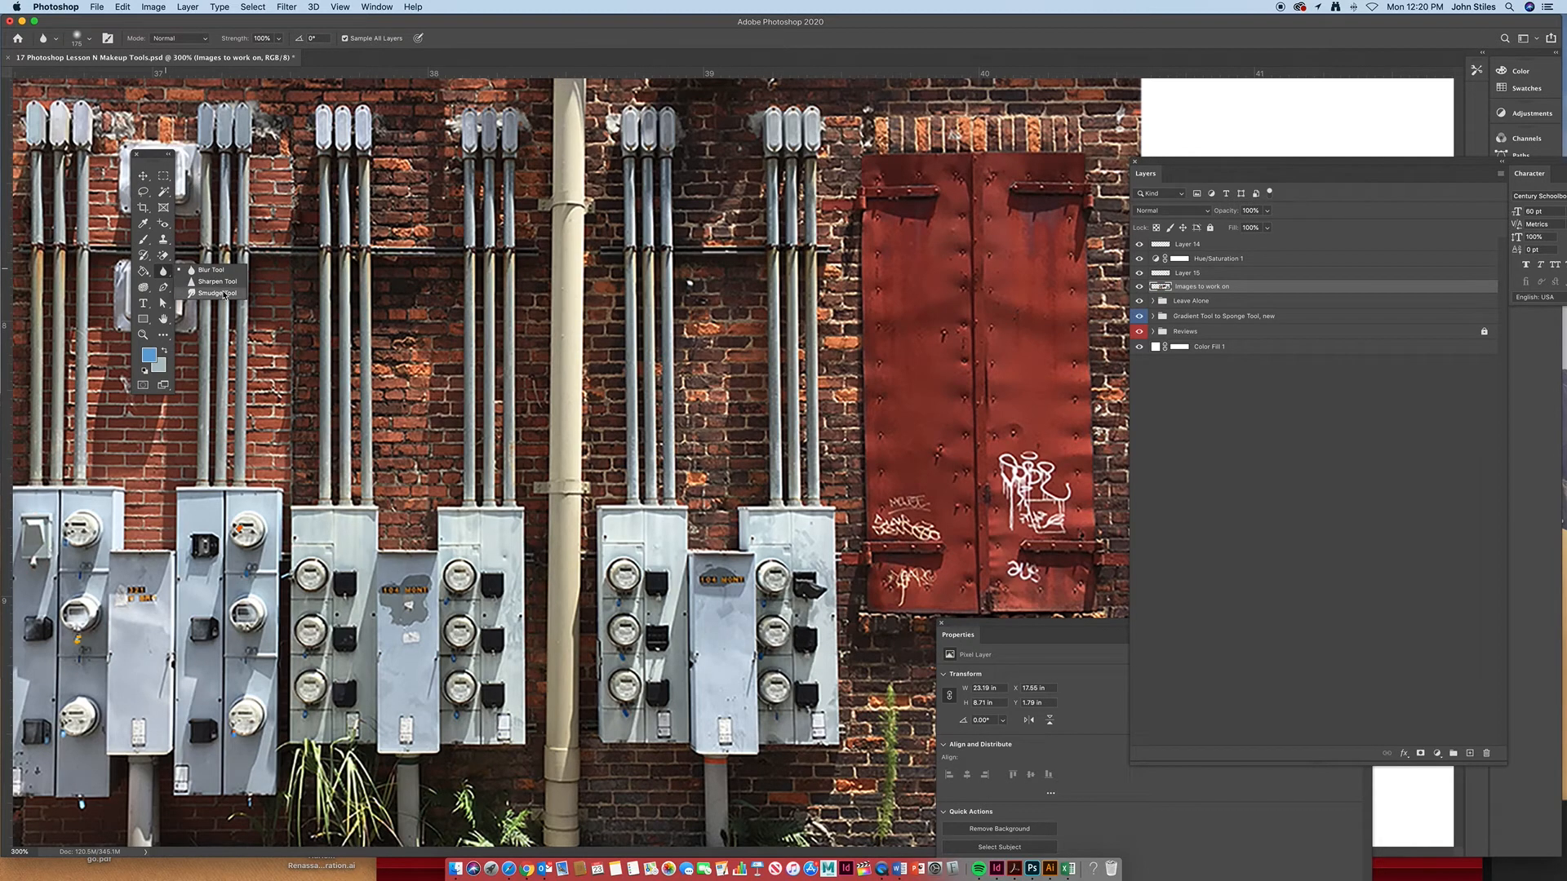
click(200, 285)
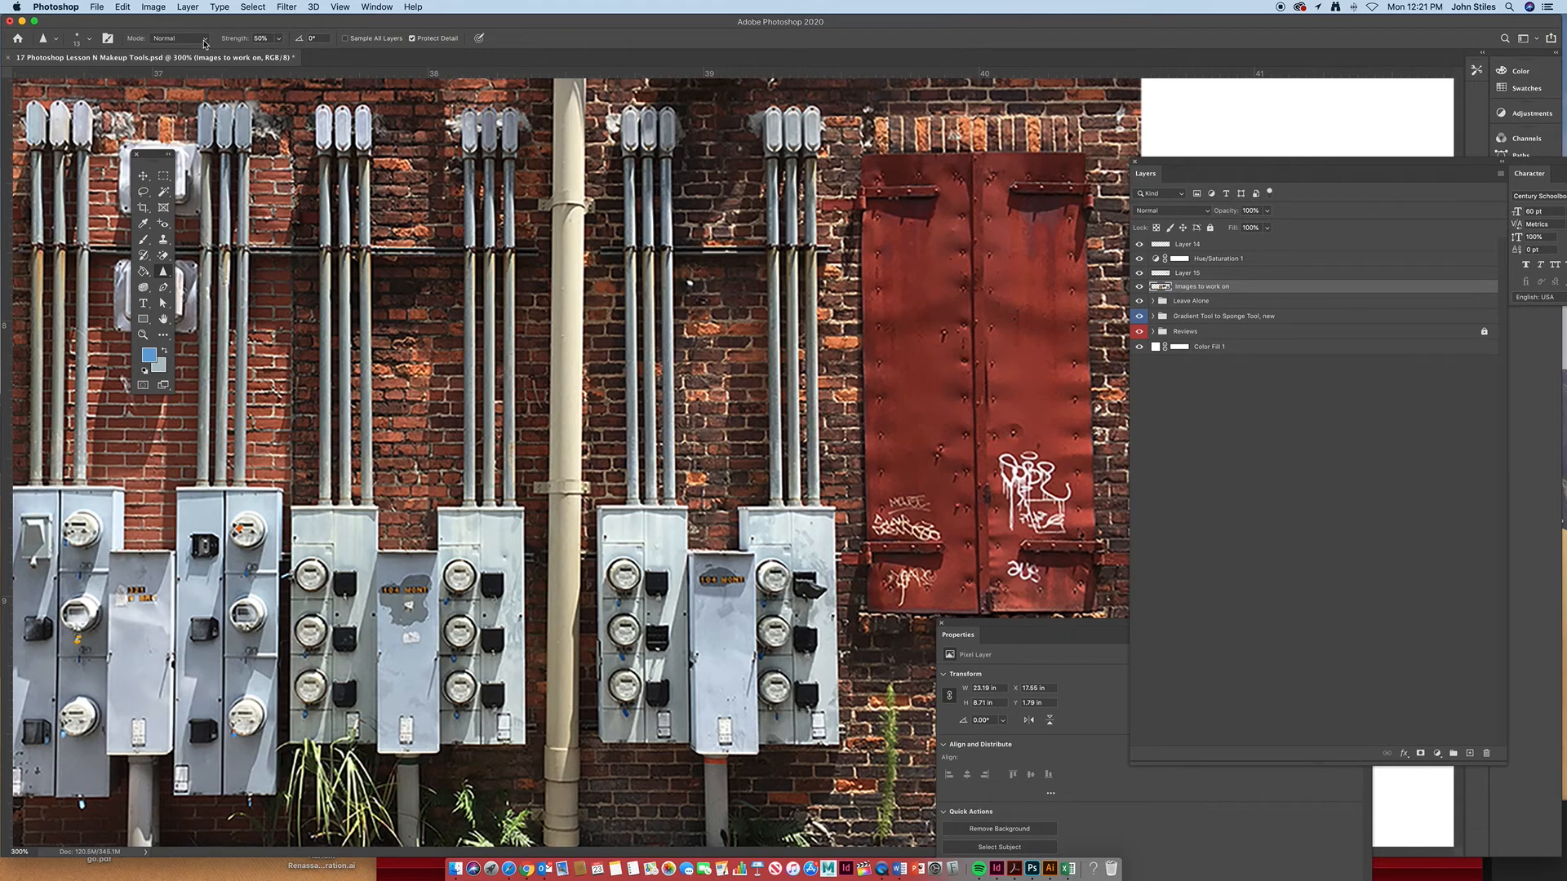
key(bracketright)
key(bracketright)
key(bracketright)
key(bracketright)
key(bracketright)
key(bracketright)
key(bracketright)
key(bracketright)
key(bracketright)
key(bracketright)
key(bracketright)
key(bracketright)
key(bracketright)
mouse_move(689, 292)
mouse_down()
mouse_move(705, 277)
mouse_move(734, 293)
mouse_move(718, 296)
mouse_move(738, 421)
mouse_move(750, 343)
mouse_move(708, 343)
mouse_move(694, 294)
mouse_move(706, 314)
mouse_move(722, 297)
mouse_move(710, 306)
mouse_move(726, 328)
mouse_up()
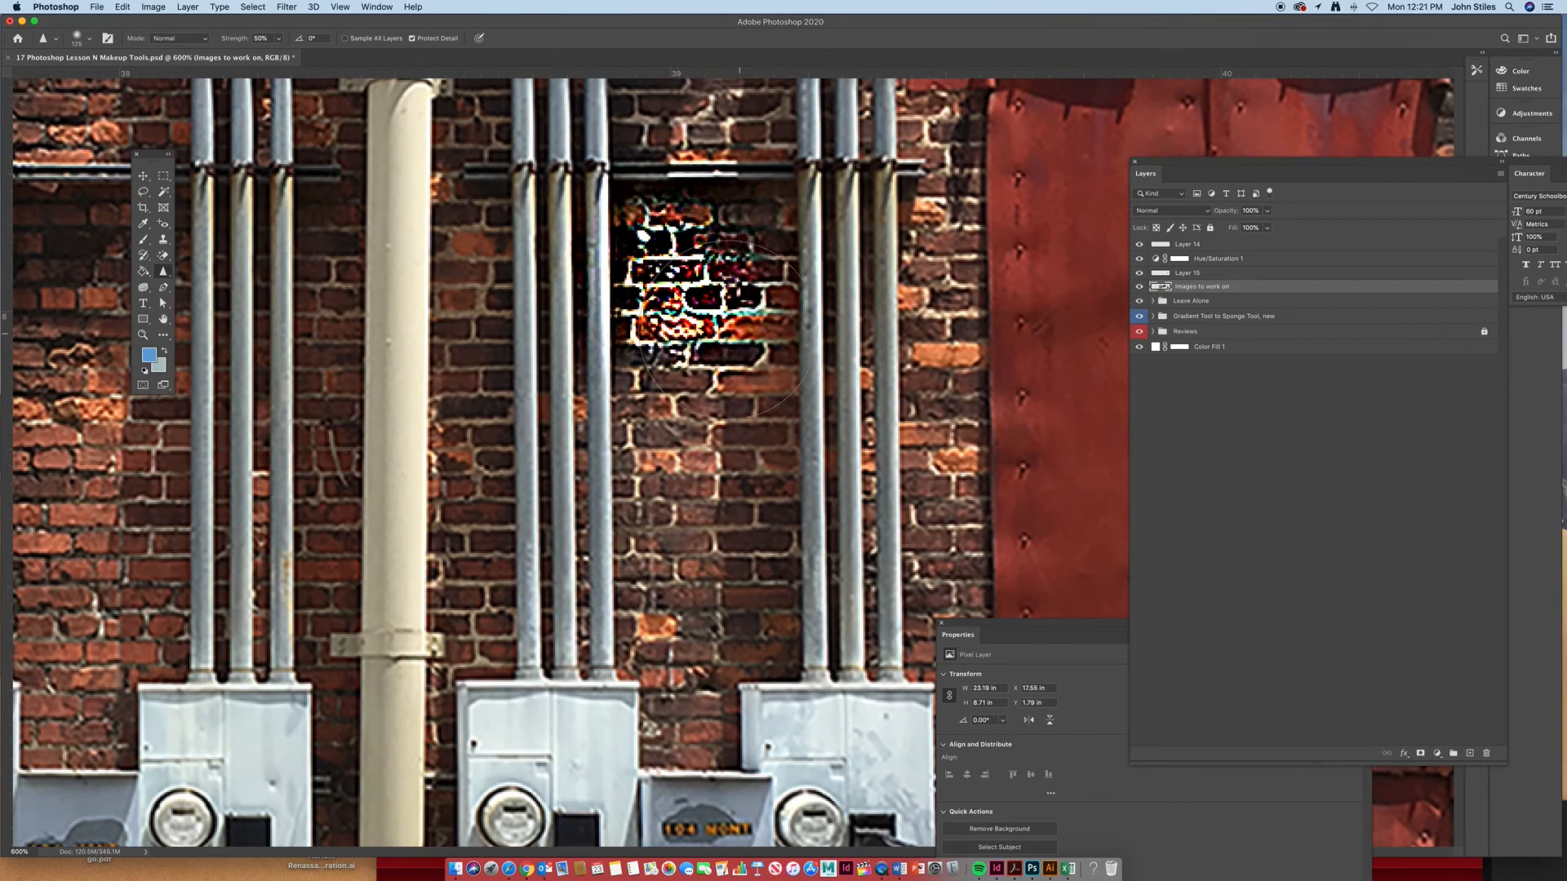
Smudge the lower ends of the conduits above the meter boxes on the left side of the drainpipe
alt+click(740, 392)
alt+click(745, 389)
alt+click(745, 389)
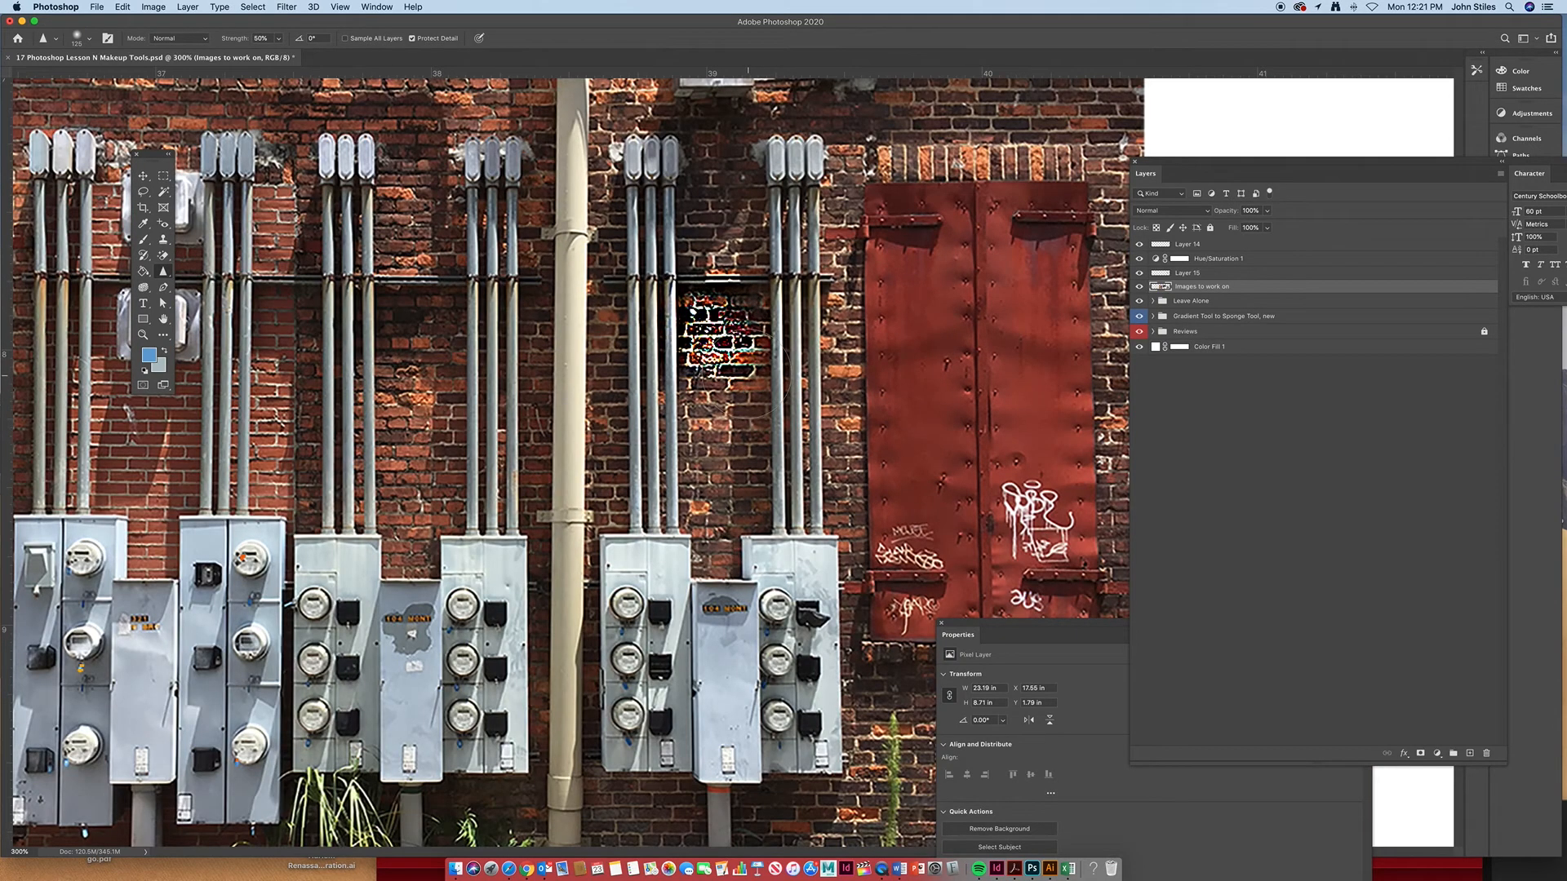
alt+click(746, 383)
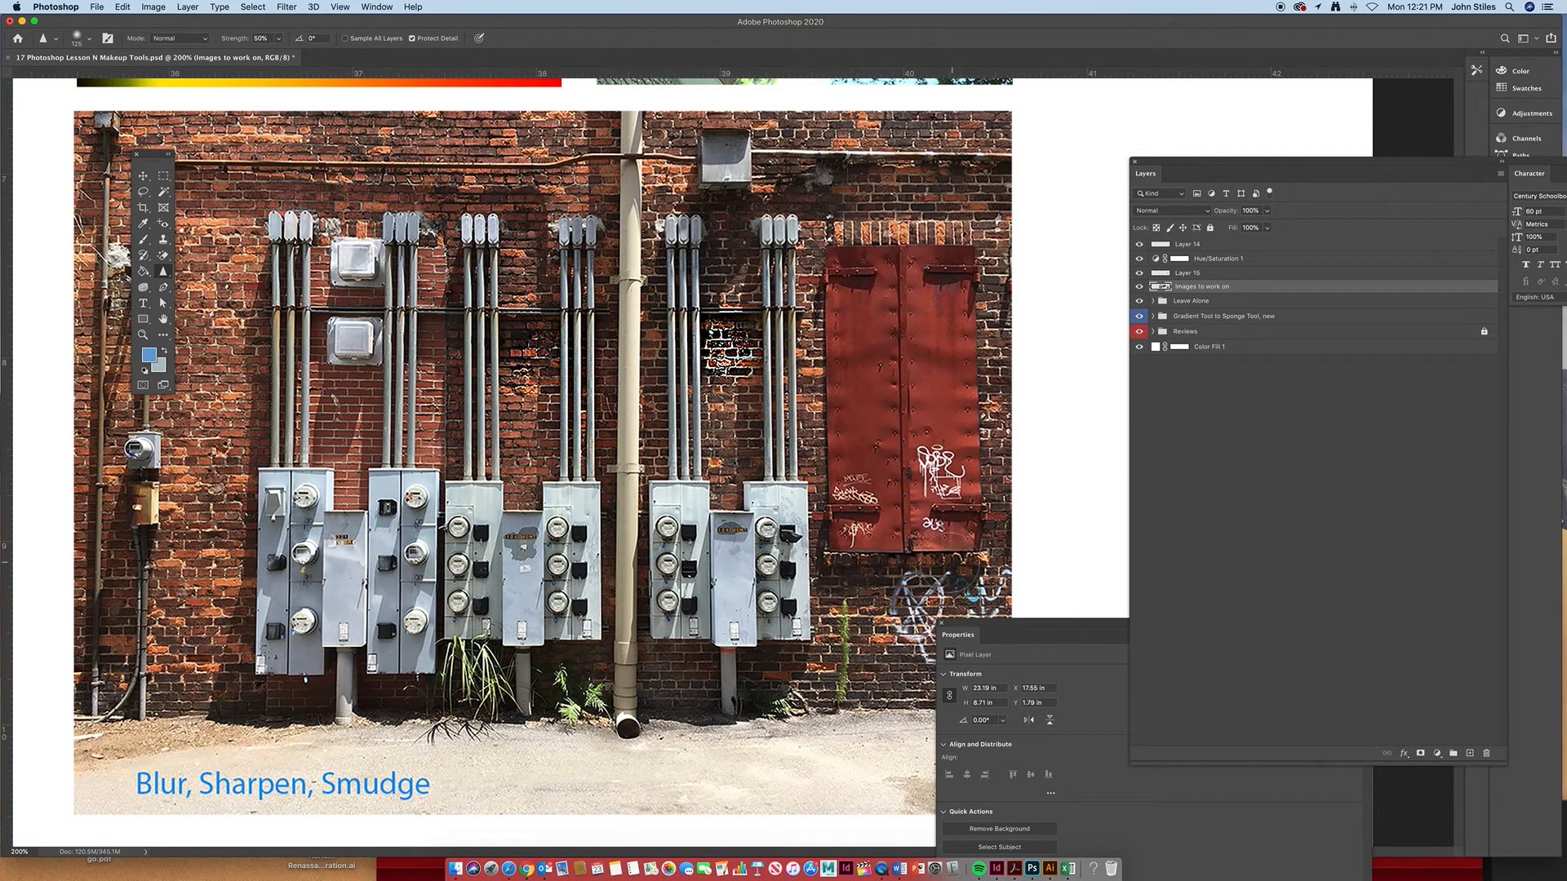
key(super+minus)
key(super+minus)
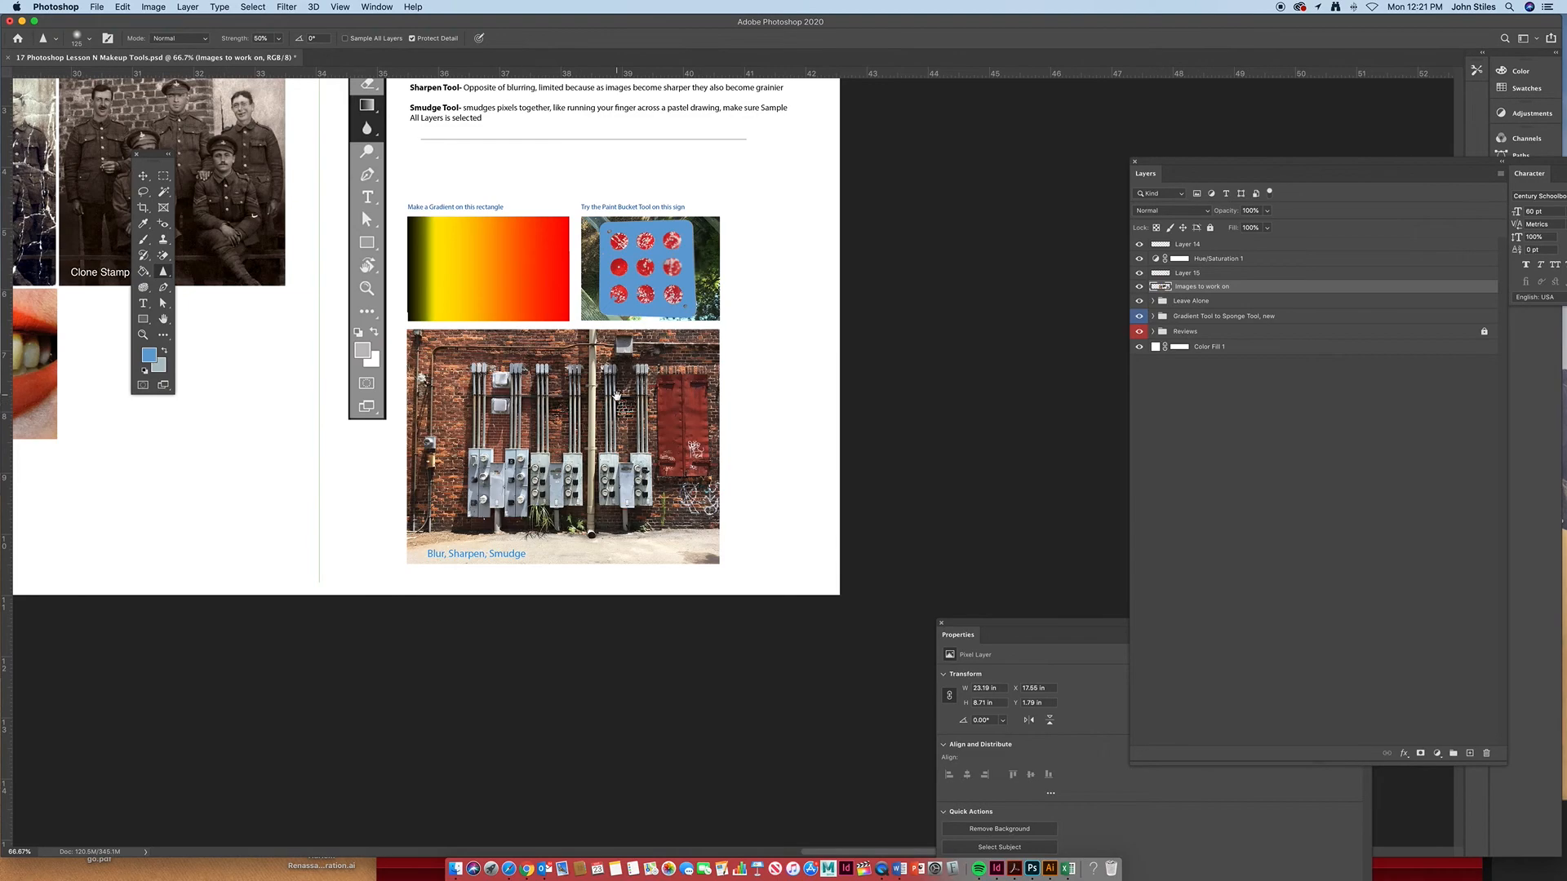
drag(360, 209, 379, 281)
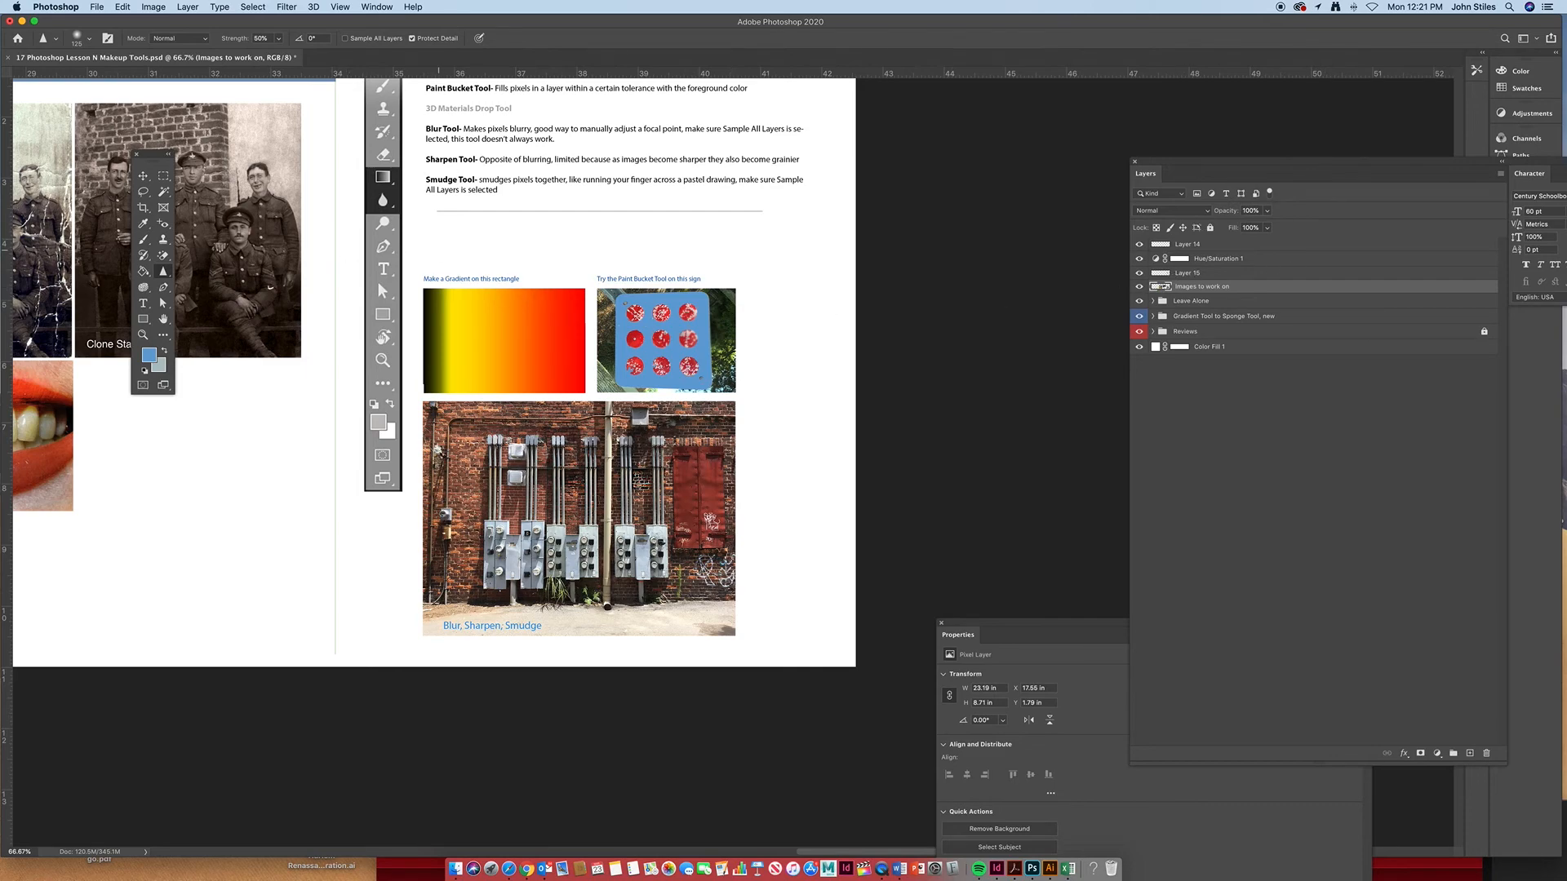
drag(167, 274, 209, 298)
super+click(603, 521)
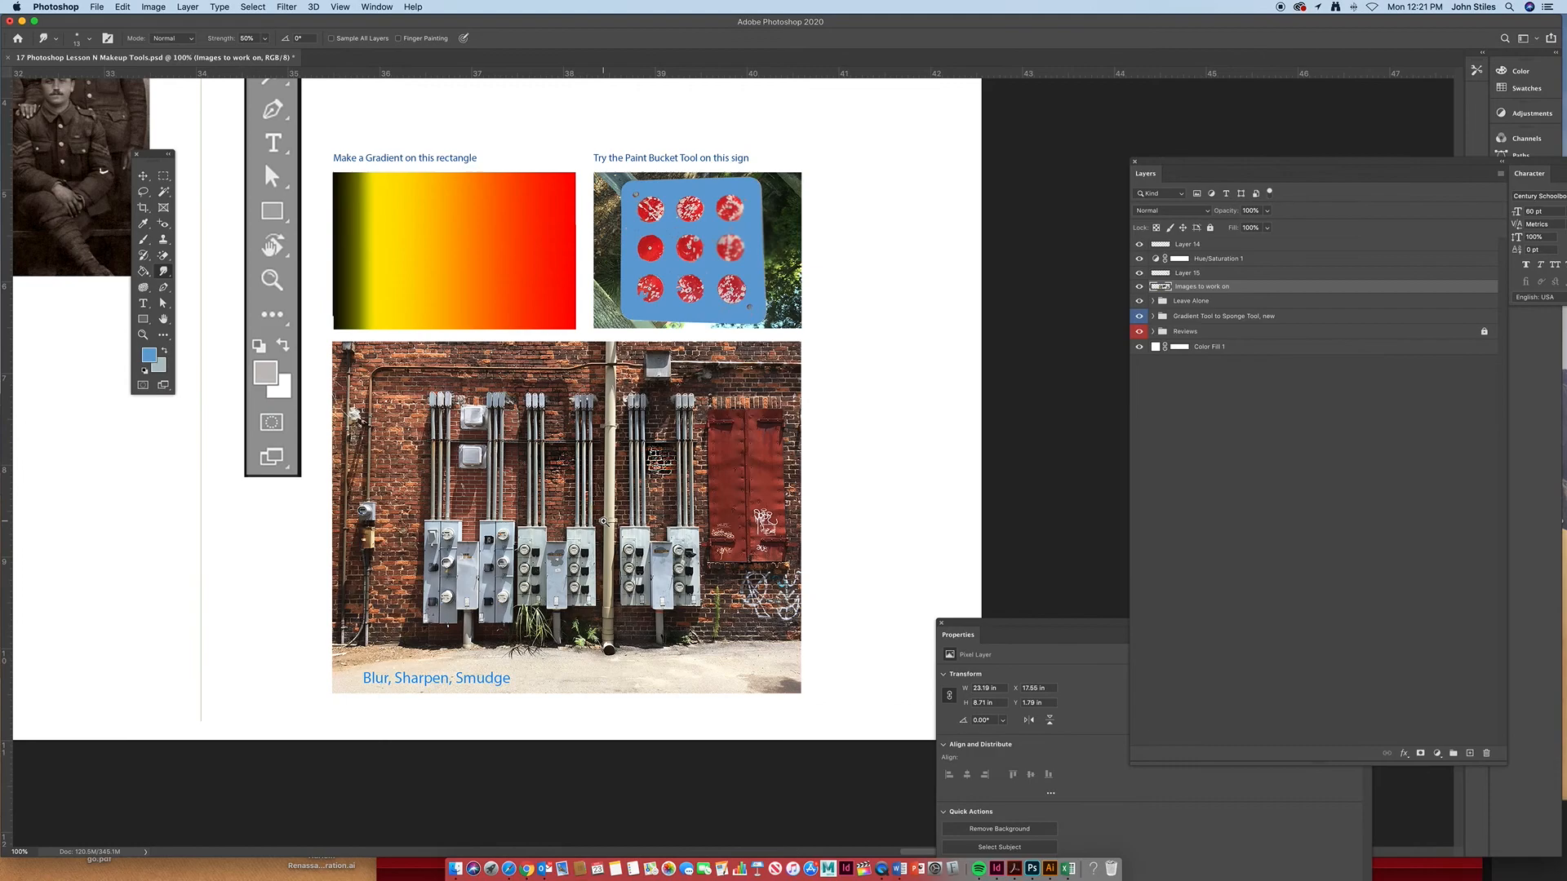
super+click(603, 521)
super+click(603, 520)
super+click(603, 520)
alt+super+click(531, 521)
alt+super+click(530, 520)
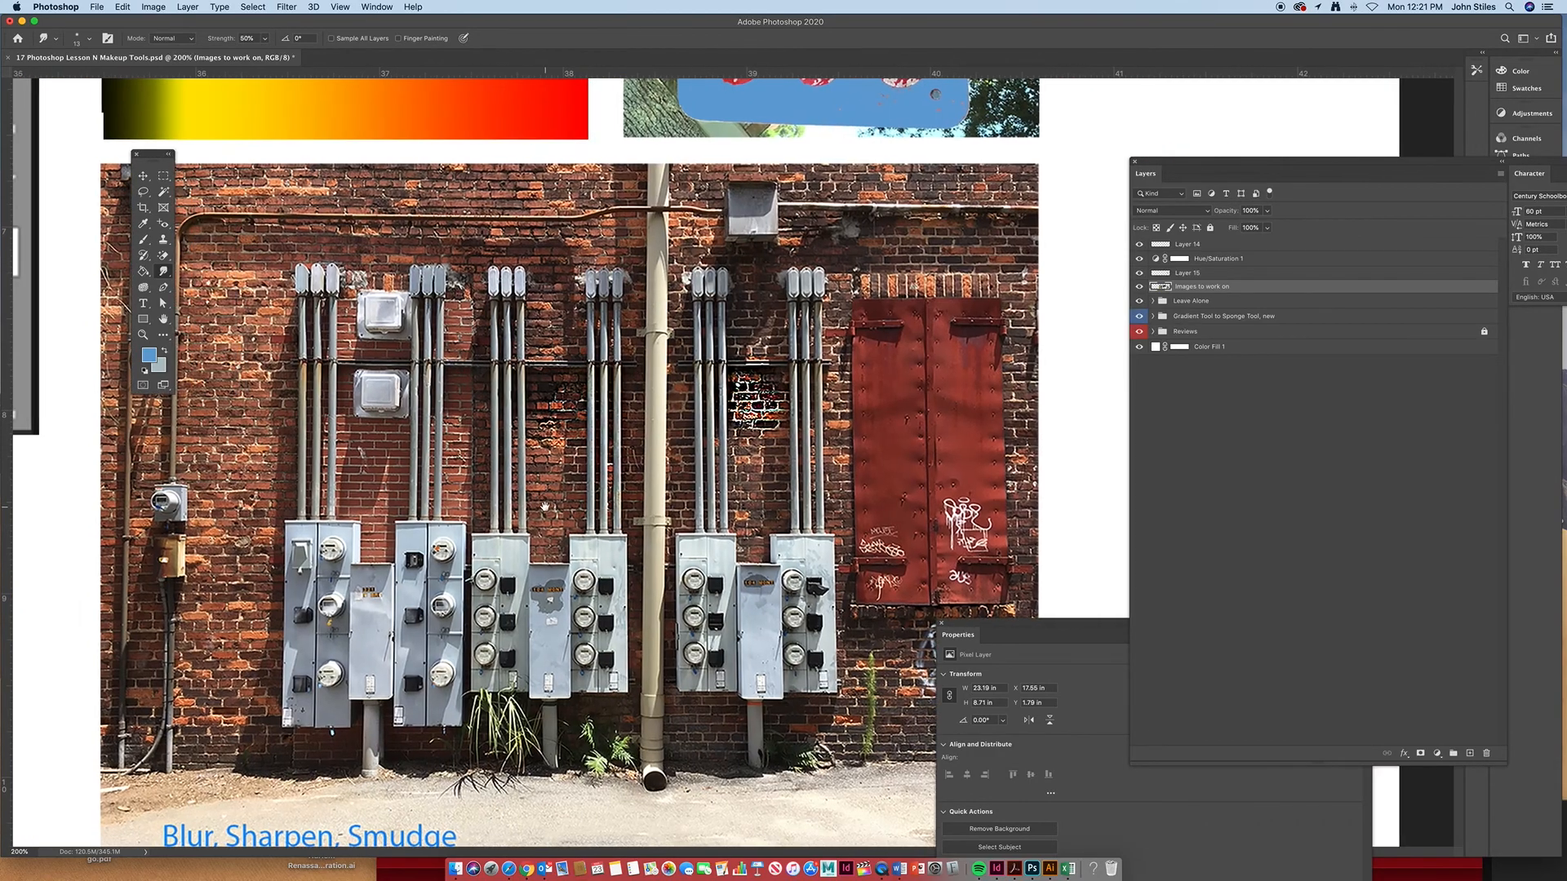
mouse_move(393, 464)
mouse_down()
mouse_move(404, 510)
mouse_move(482, 547)
mouse_move(514, 490)
mouse_move(338, 562)
mouse_up()
mouse_move(322, 465)
mouse_down()
mouse_move(522, 522)
mouse_move(457, 547)
mouse_move(608, 505)
mouse_move(571, 530)
mouse_move(530, 515)
mouse_up()
drag(600, 465, 555, 467)
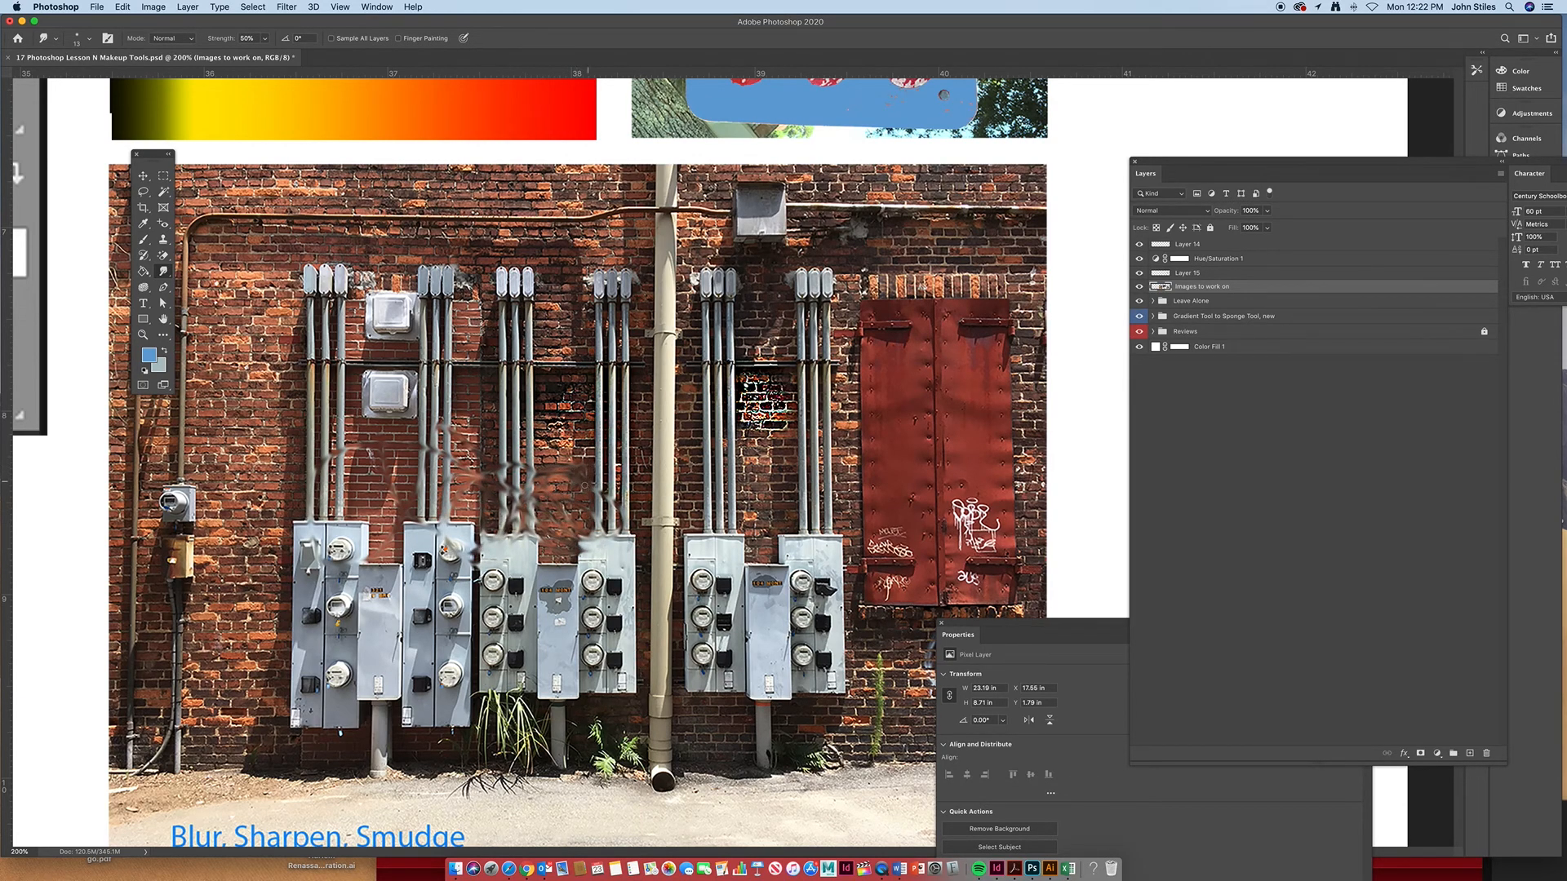
mouse_move(631, 555)
mouse_down()
mouse_move(608, 522)
mouse_move(635, 515)
mouse_up()
Enlarge the Smudge brush and smudge upward beside the drainpipe in the brick wall photo
alt+click(650, 554)
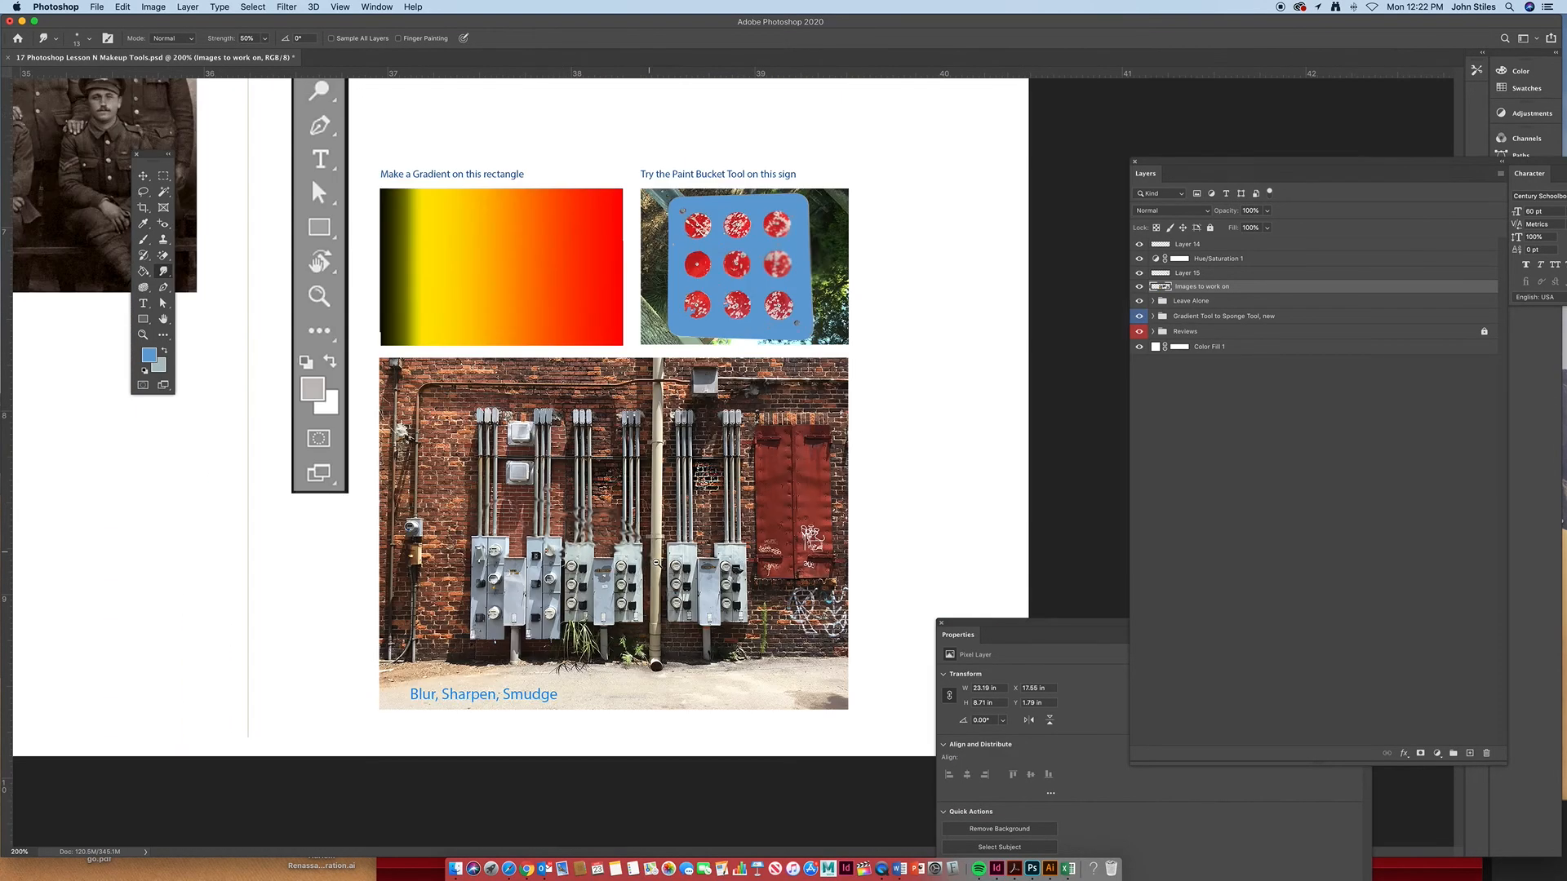
super+click(651, 563)
super+click(651, 563)
super+click(651, 563)
key(bracketright)
key(bracketright)
drag(638, 564, 640, 513)
scroll(647, 526, down, 5)
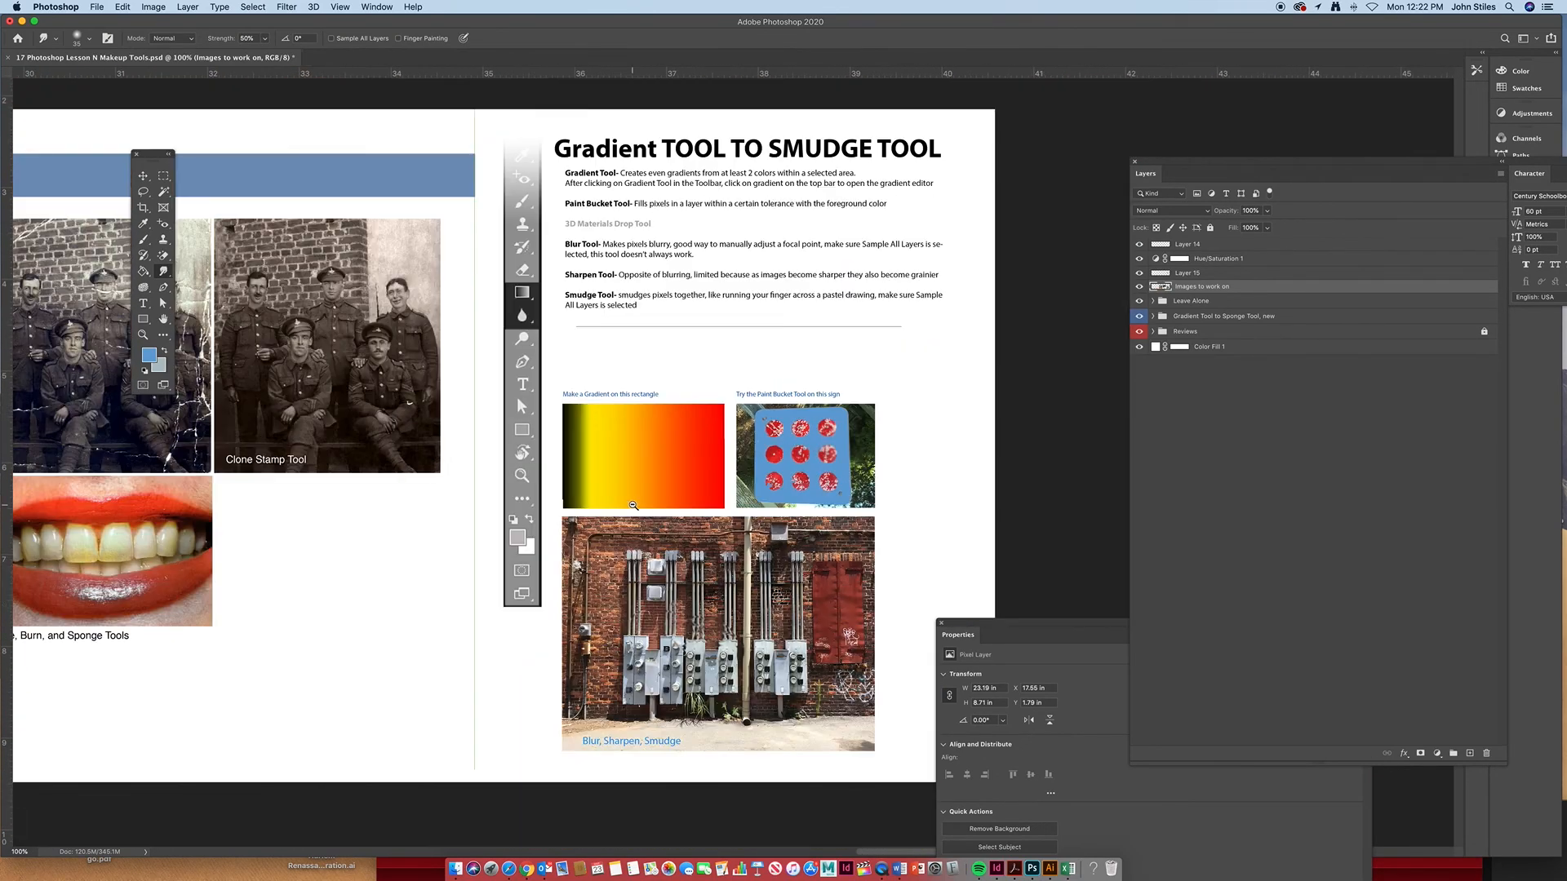
scroll(633, 506, down, 1)
drag(513, 445, 781, 390)
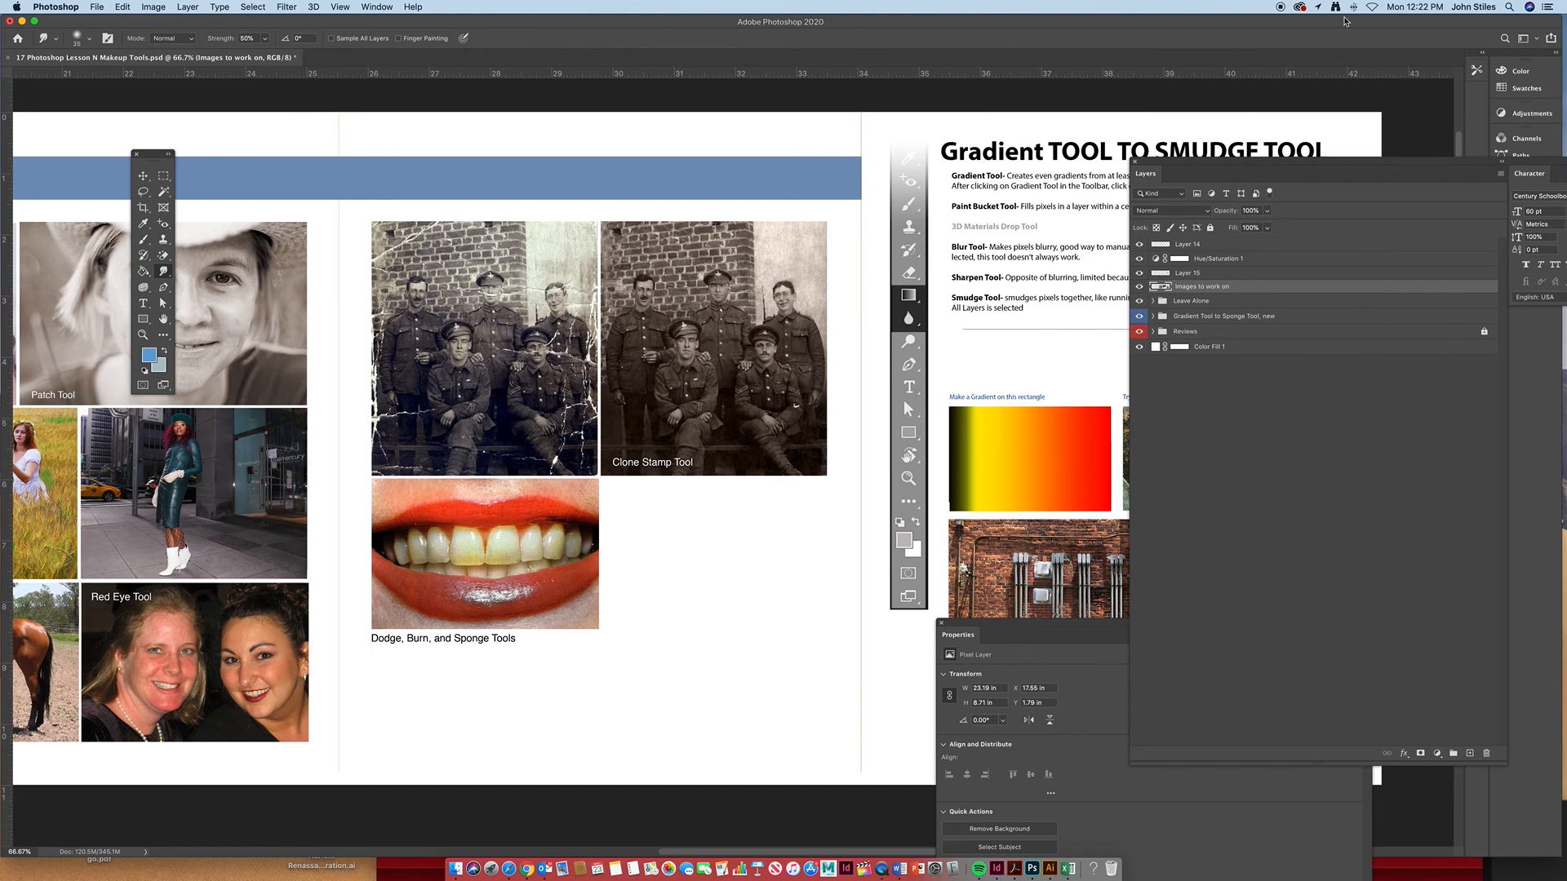
Bring up the Creative Cloud apps window and move it down, clear of the sample images
click(1303, 10)
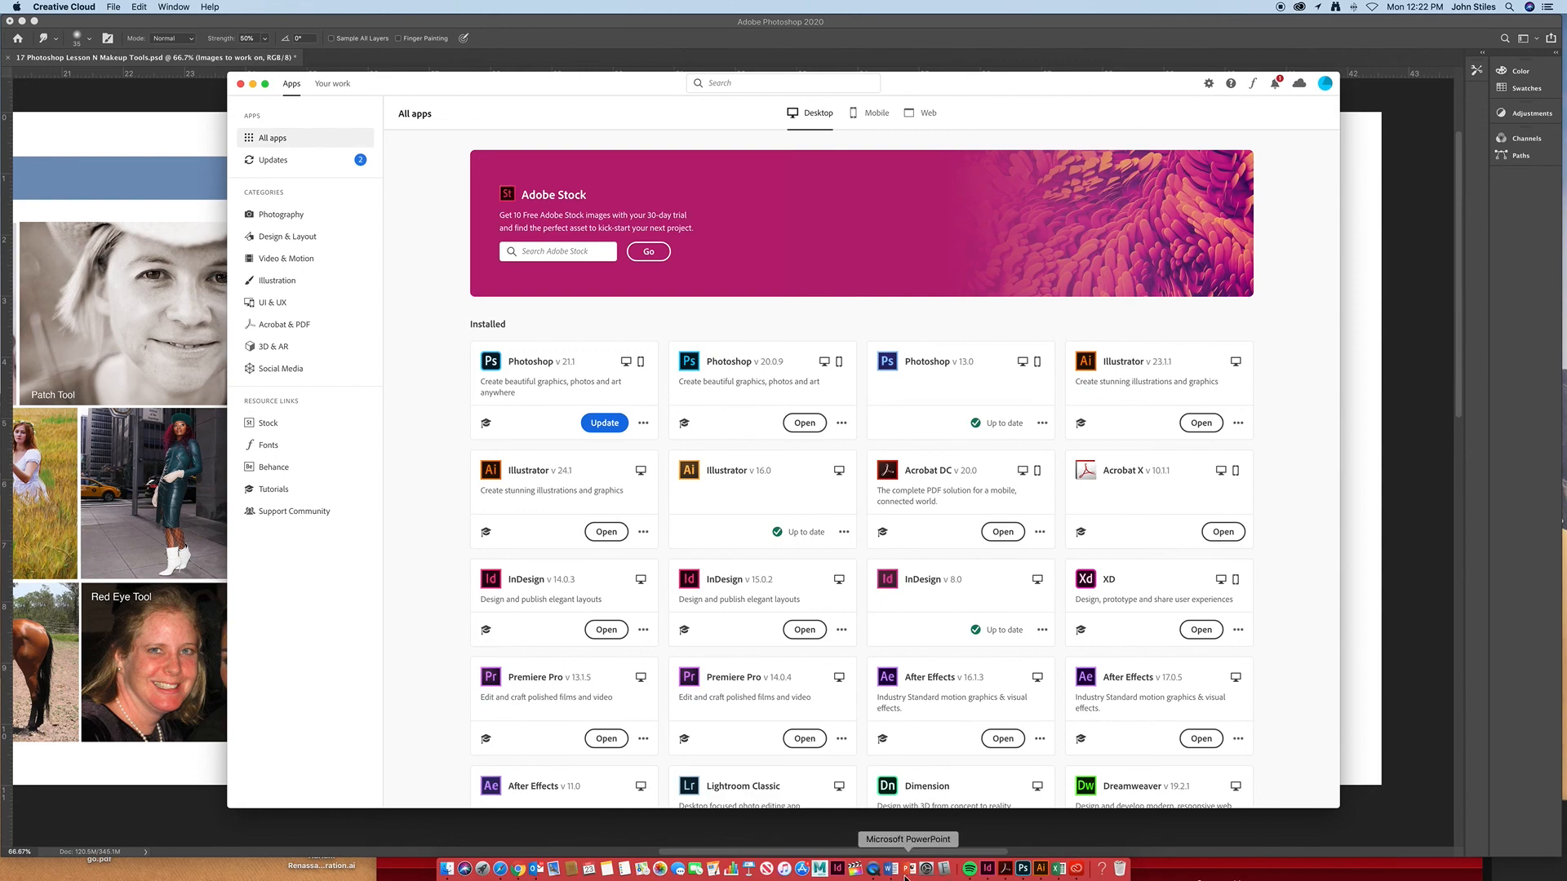
click(874, 869)
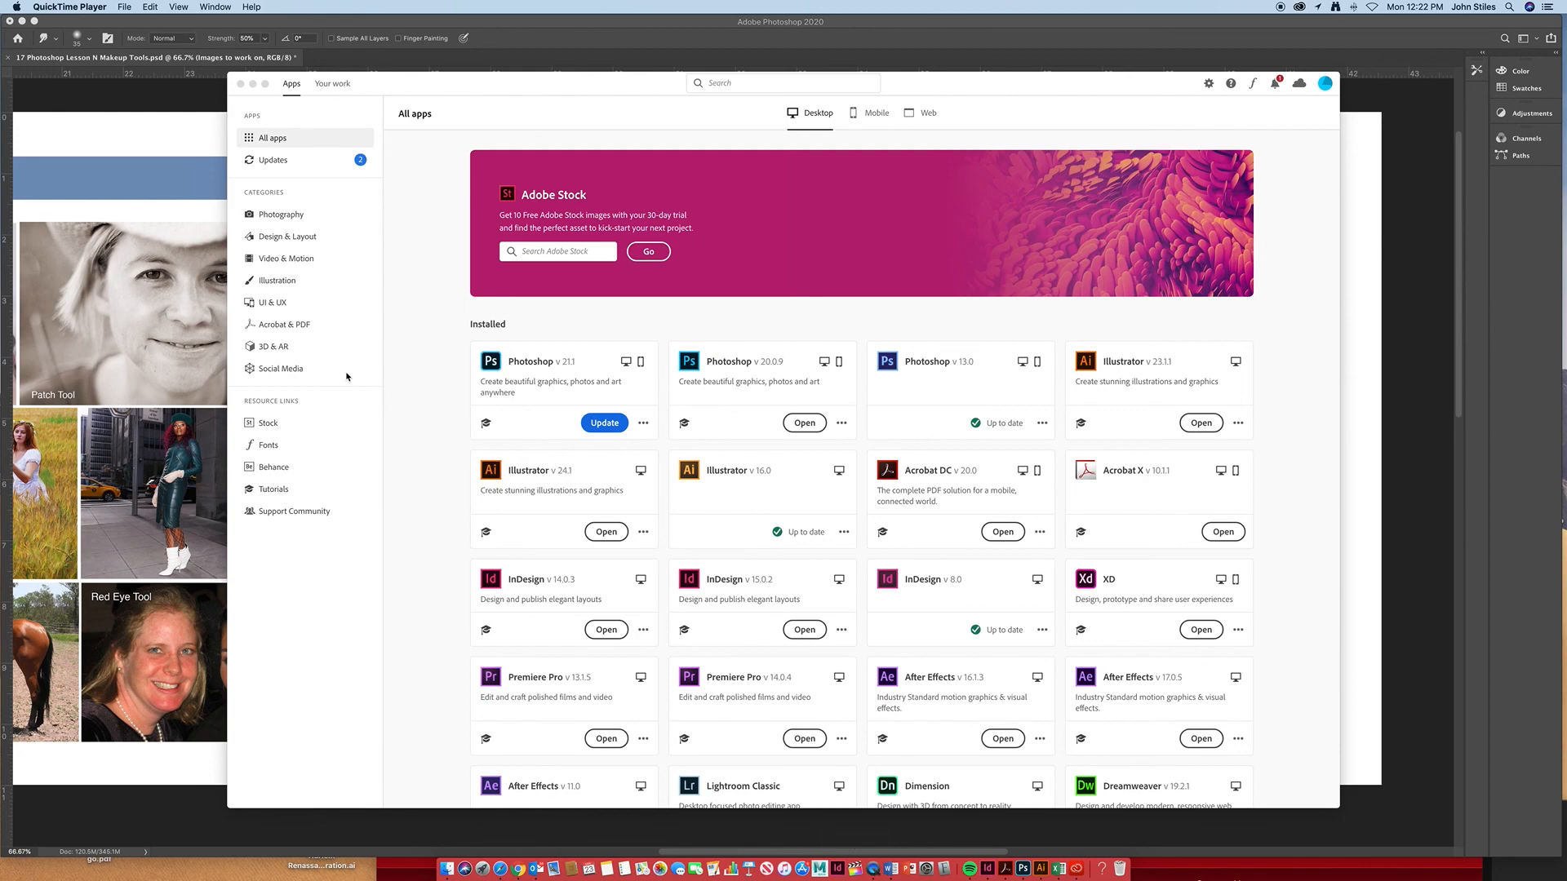
drag(452, 85, 754, 456)
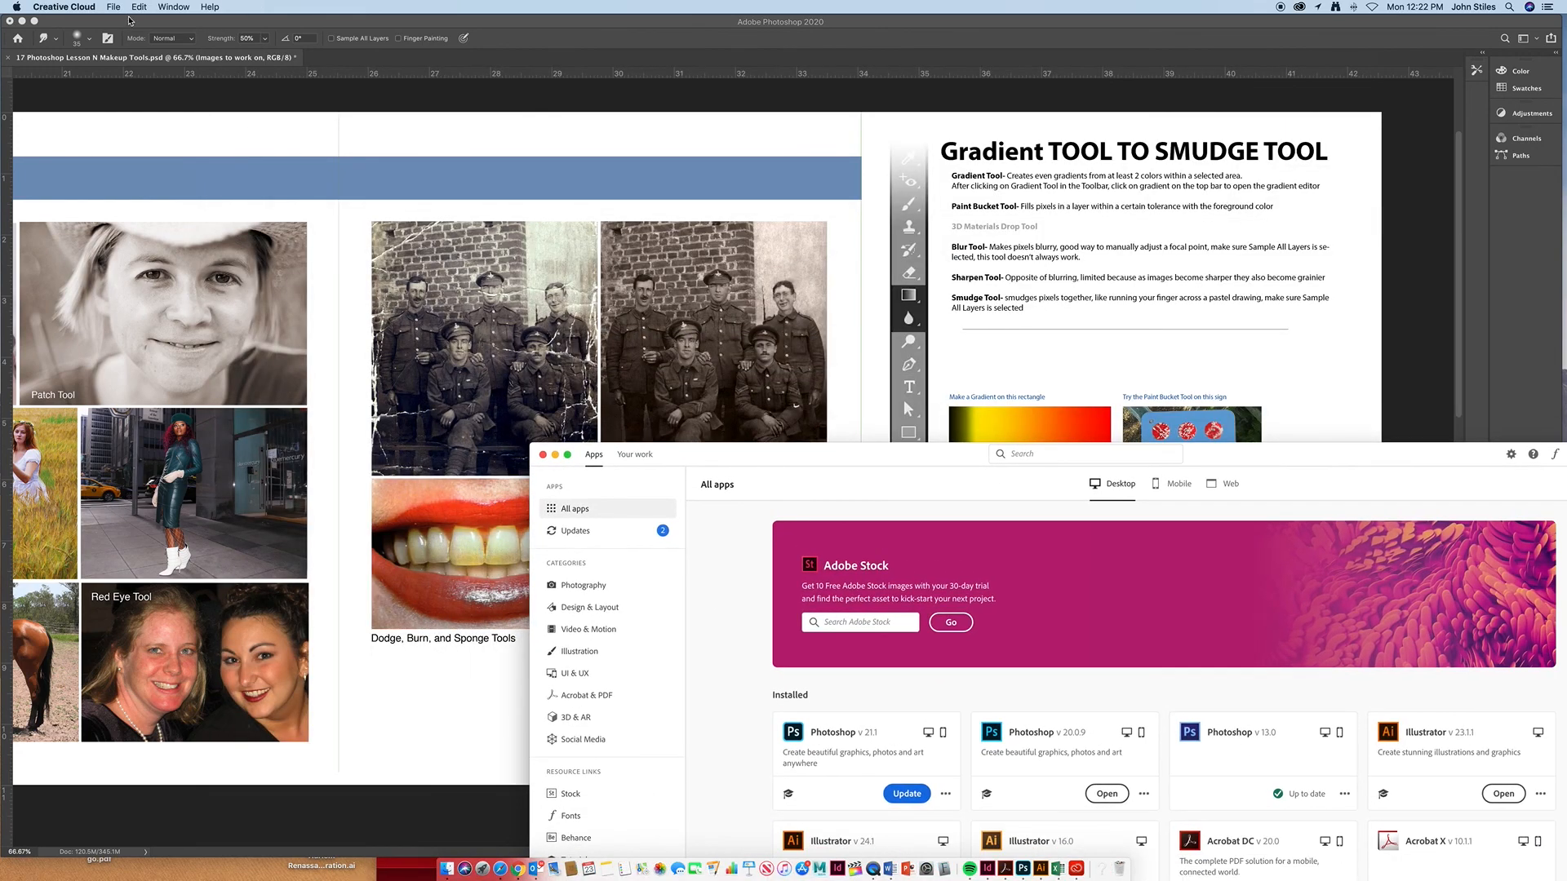